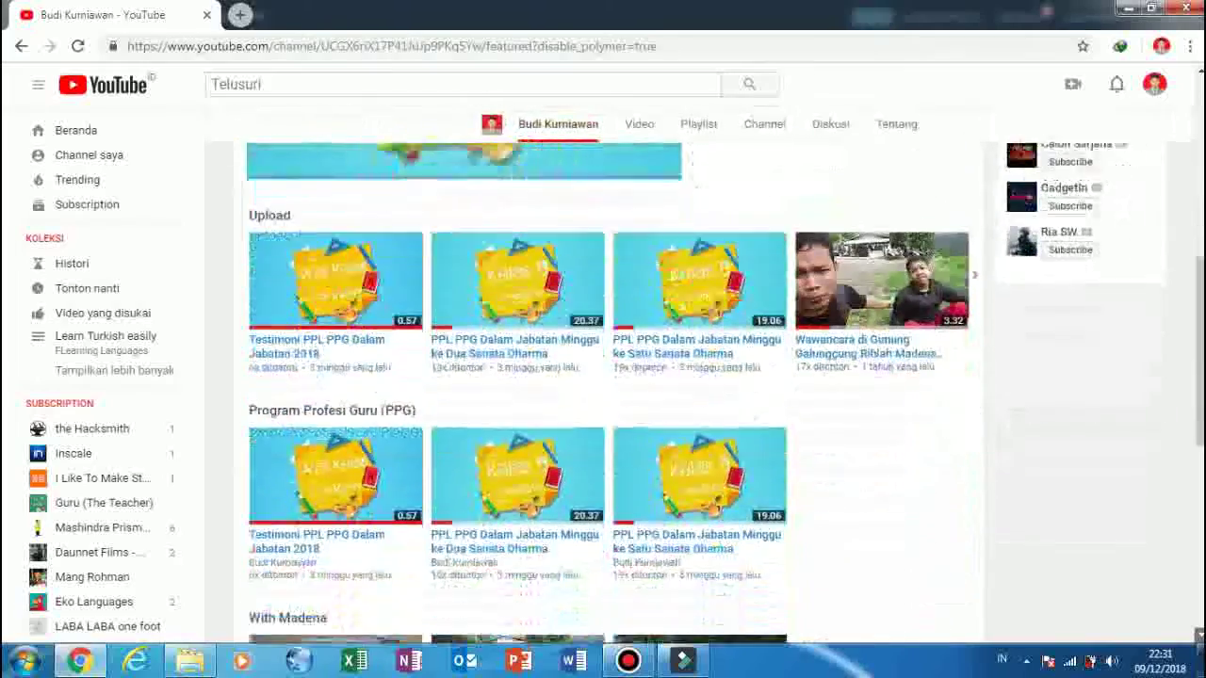
# - Look over the slide, then open the Save As dialog with F12 and cancel it
pyautogui.scroll(-3, 608, 377)
pyautogui.scroll(-3, 608, 377)
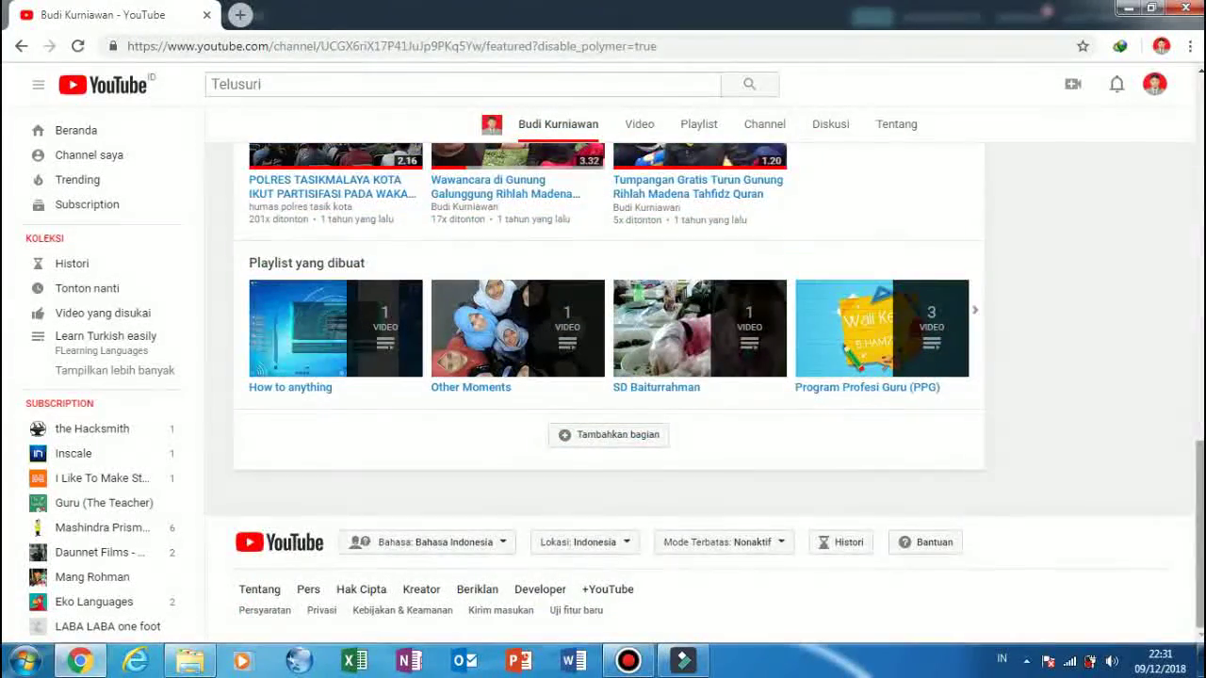
pyautogui.scroll(1, 608, 396)
pyautogui.scroll(2, 608, 396)
pyautogui.scroll(1, 608, 396)
pyautogui.scroll(1, 607, 396)
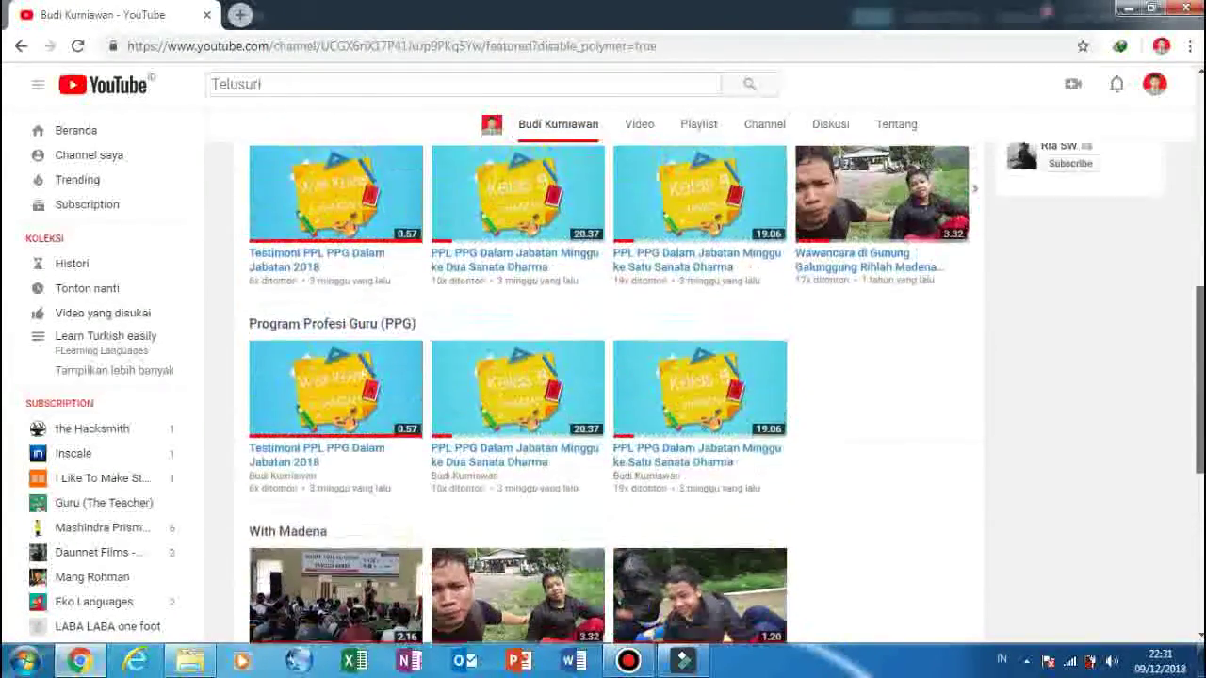
pyautogui.scroll(1, 607, 396)
pyautogui.scroll(1, 608, 395)
pyautogui.scroll(1, 608, 396)
pyautogui.scroll(-1, 607, 396)
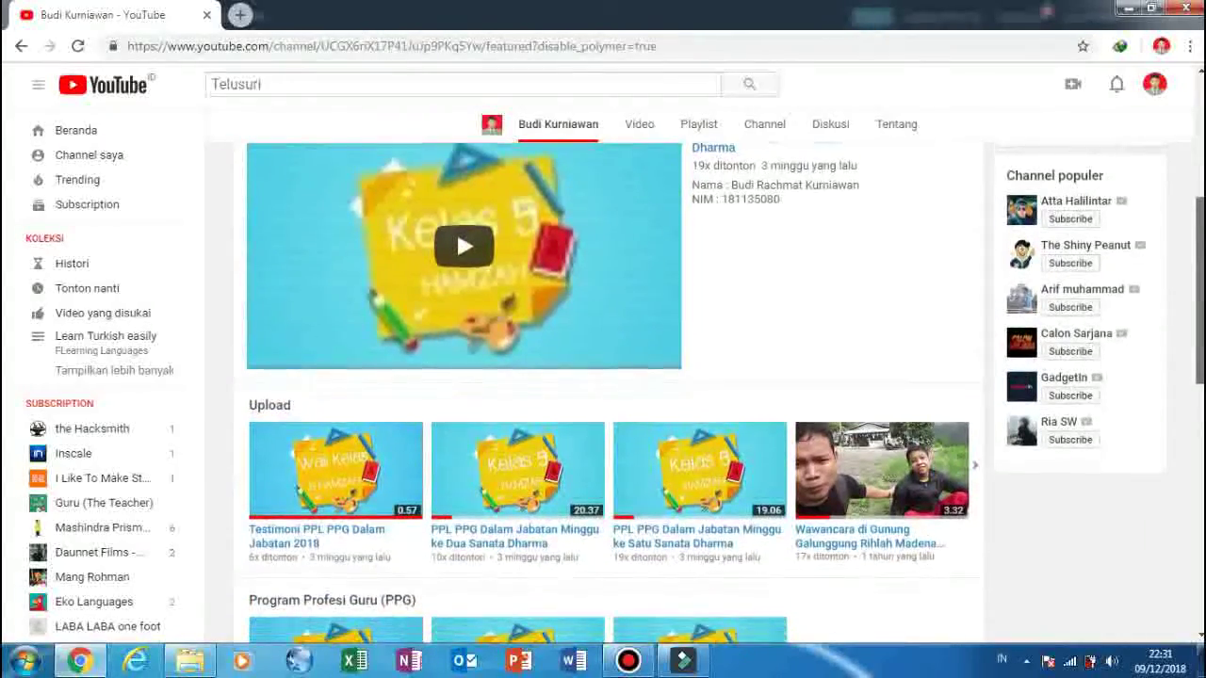
pyautogui.scroll(-2, 608, 396)
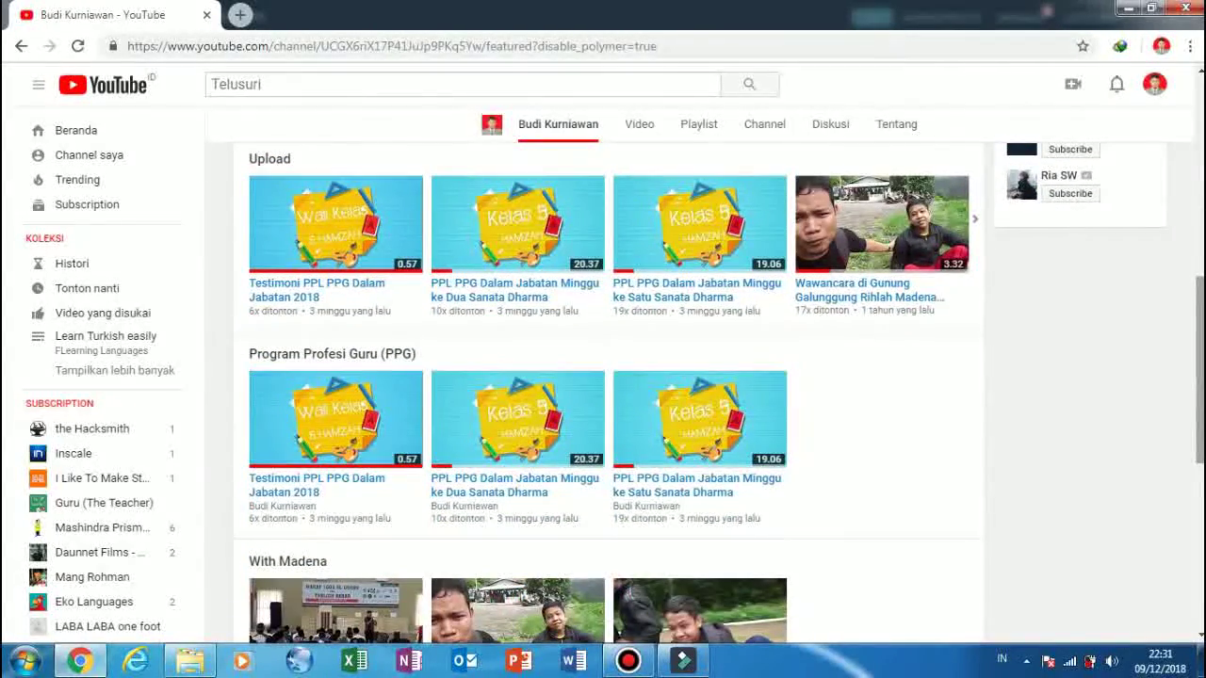
pyautogui.scroll(1, 607, 396)
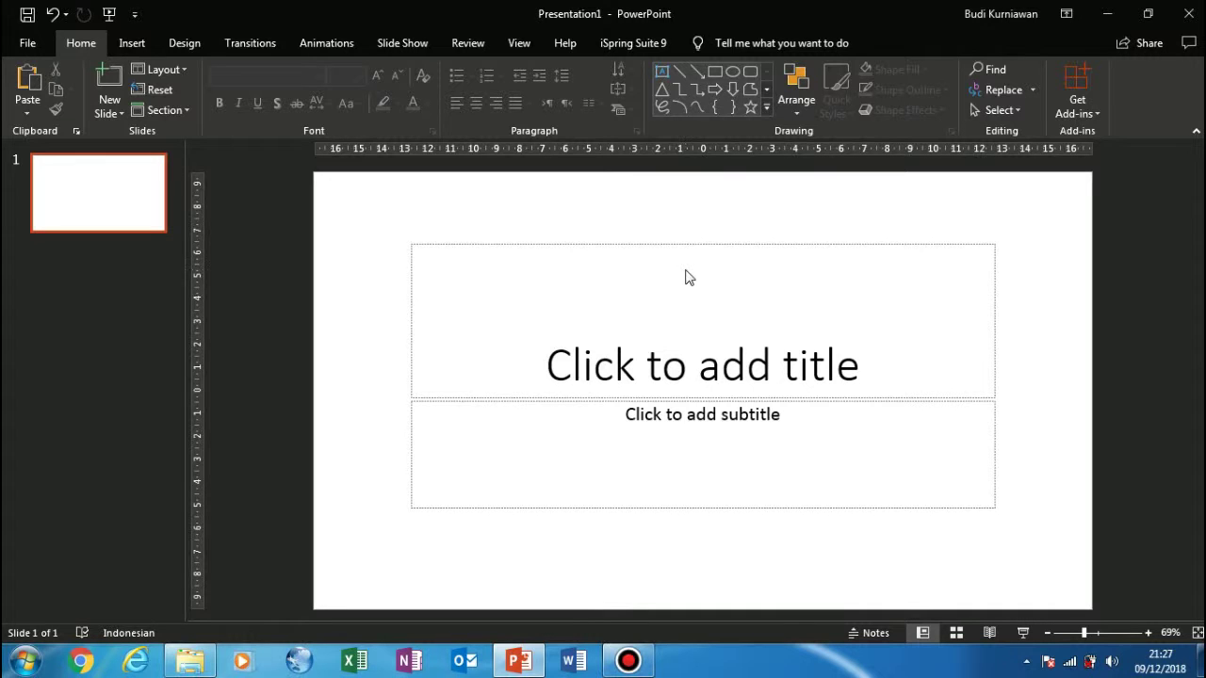
pyautogui.press('F12')
pyautogui.press('Escape')
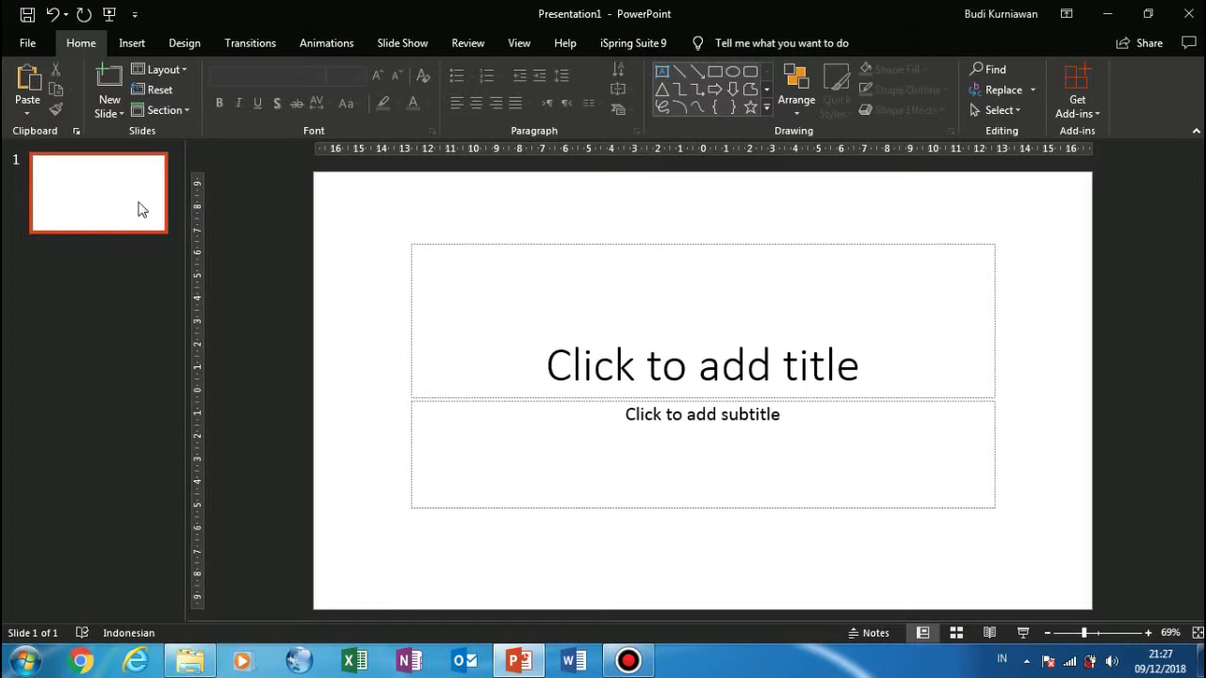
# - Insert the picture Logo Baiturrahman.png from the school folder on drive D: onto the title slide
pyautogui.click(143, 45)
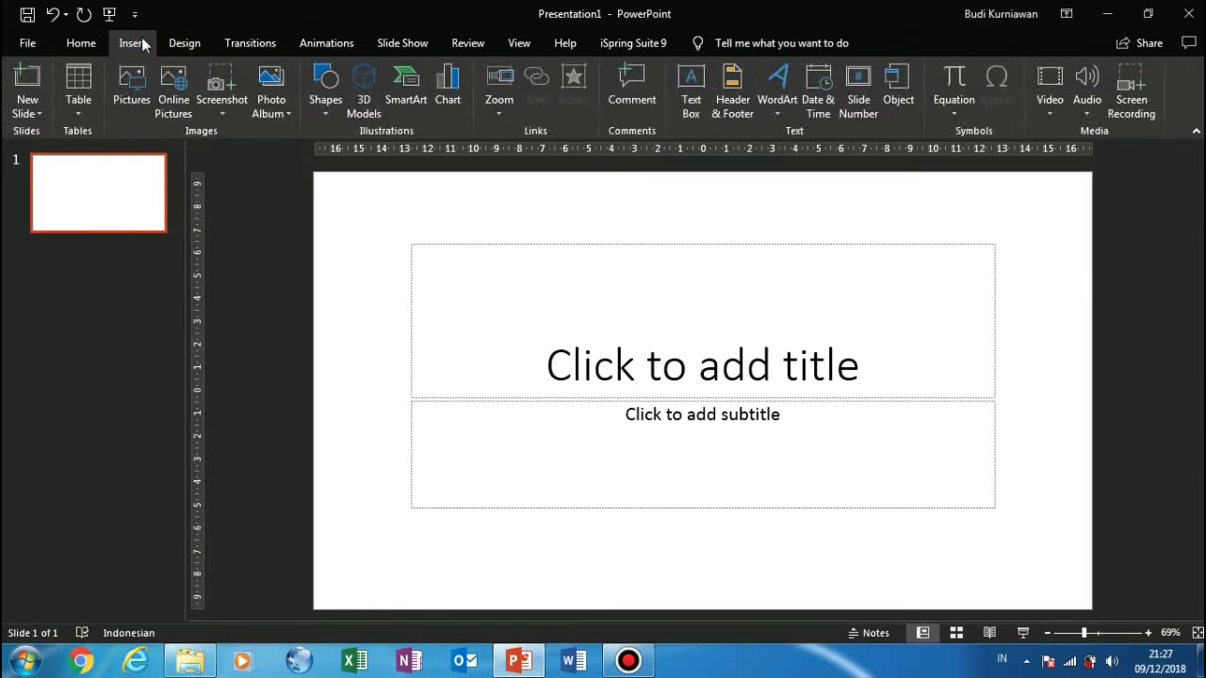
pyautogui.click(131, 92)
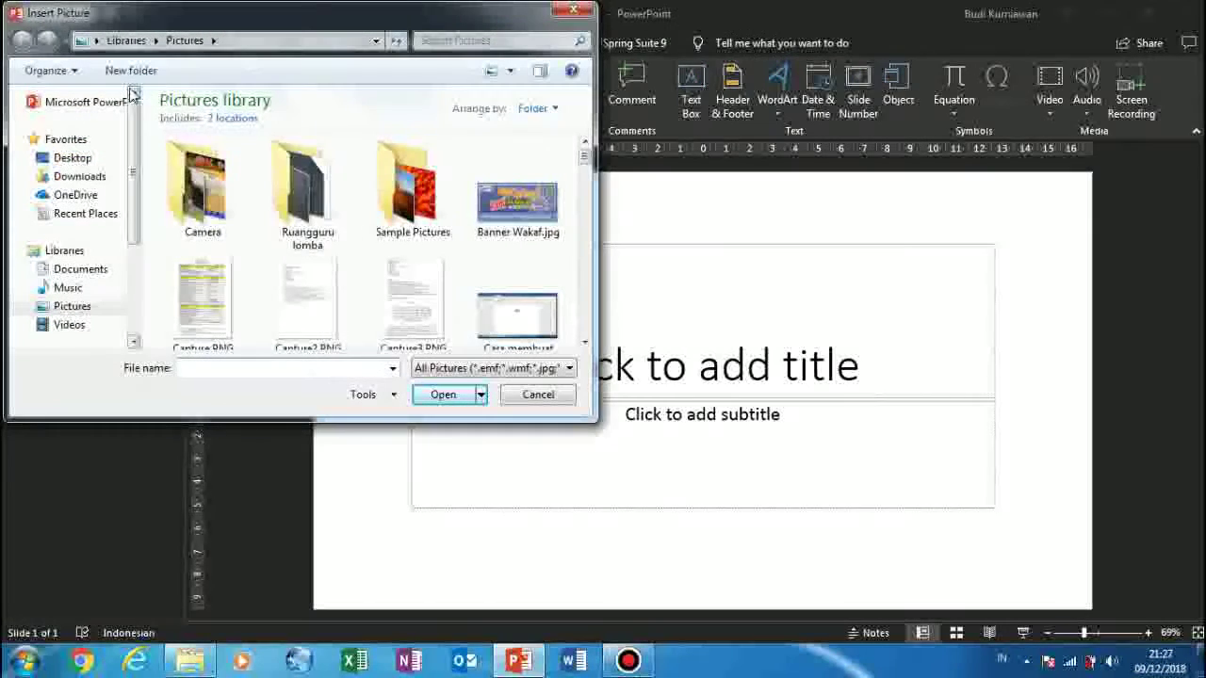
pyautogui.moveTo(135, 214); pyautogui.dragTo(135, 294)
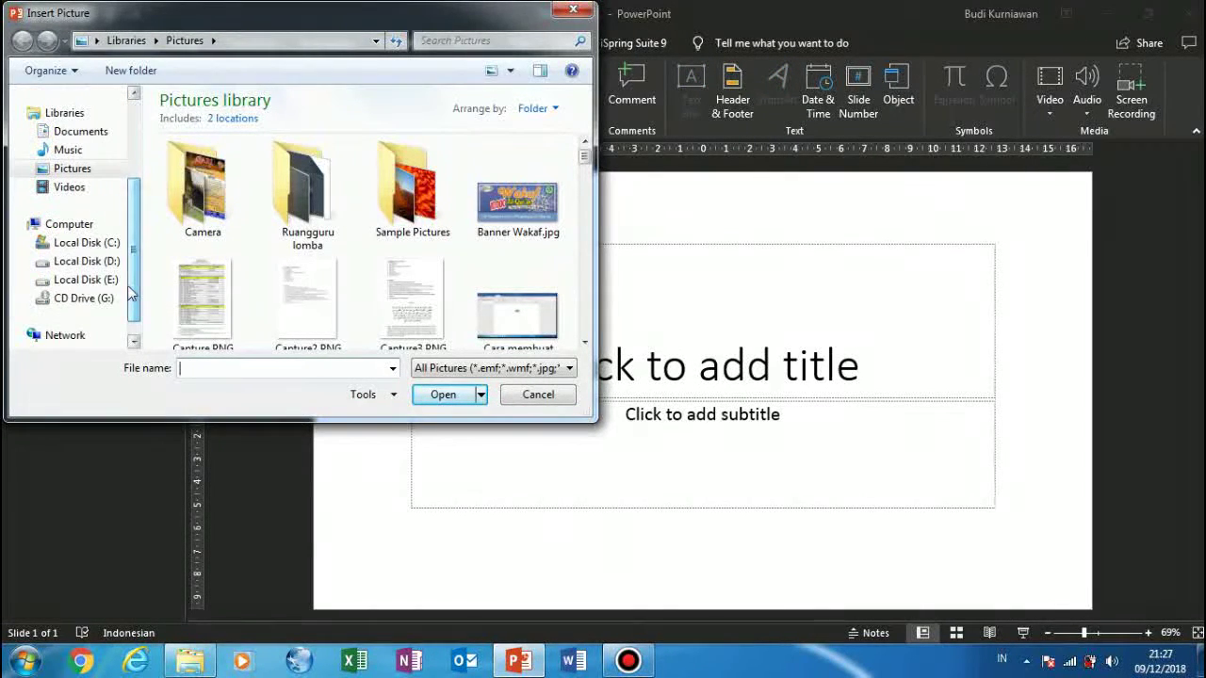
pyautogui.click(85, 261)
pyautogui.doubleClick(235, 158)
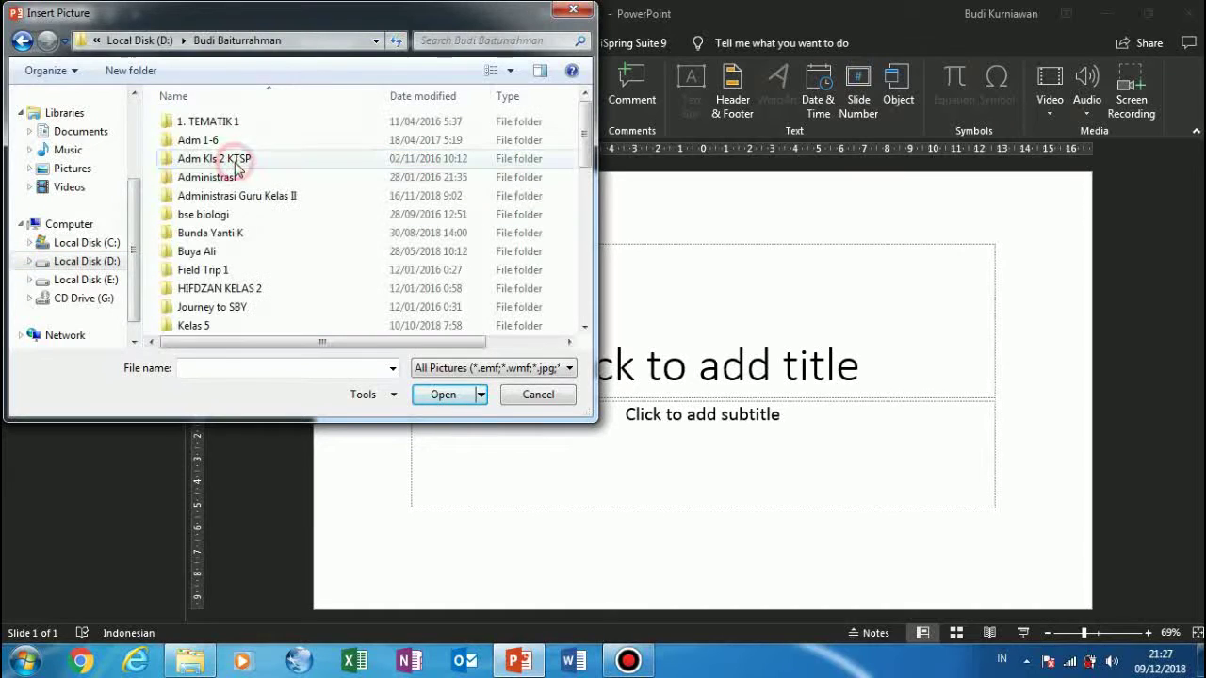
pyautogui.press('pagedown')
pyautogui.press('pagedown')
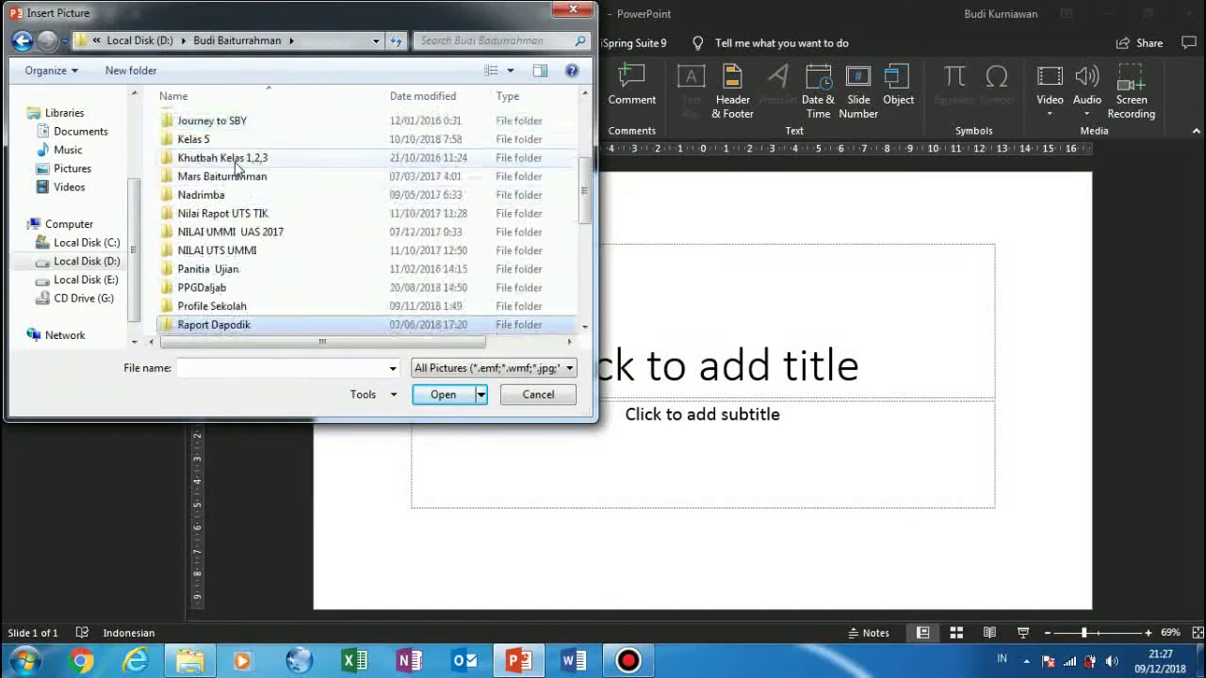
pyautogui.press('pagedown')
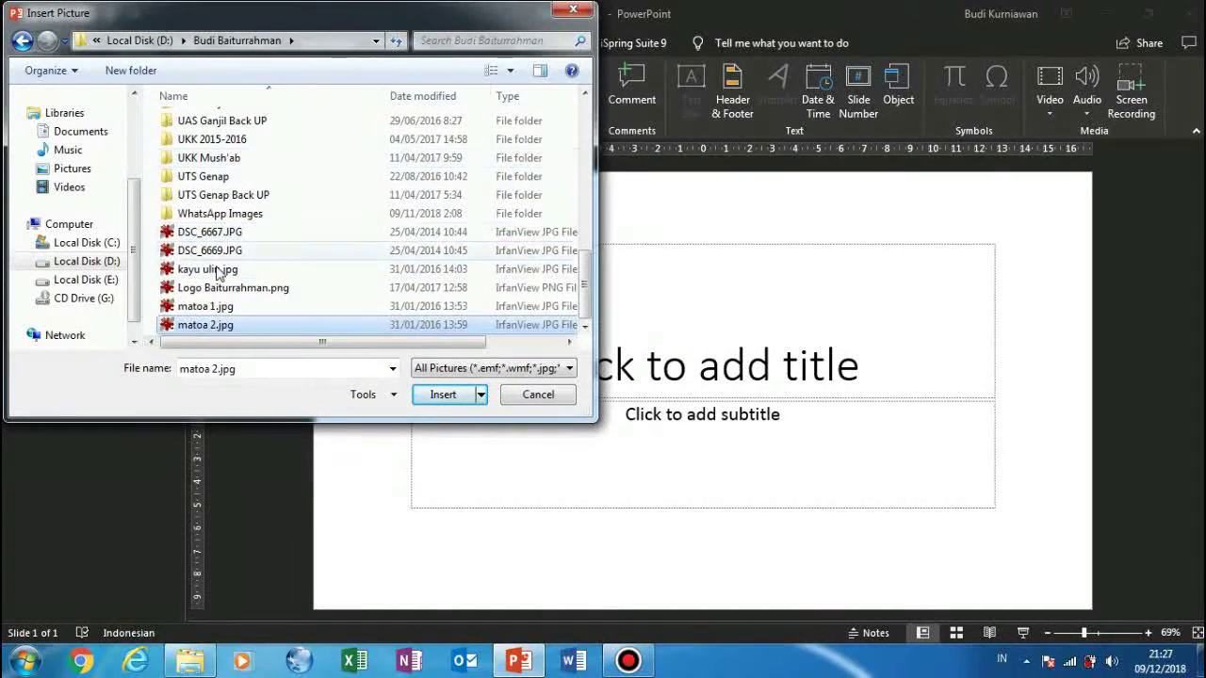
pyautogui.click(240, 290)
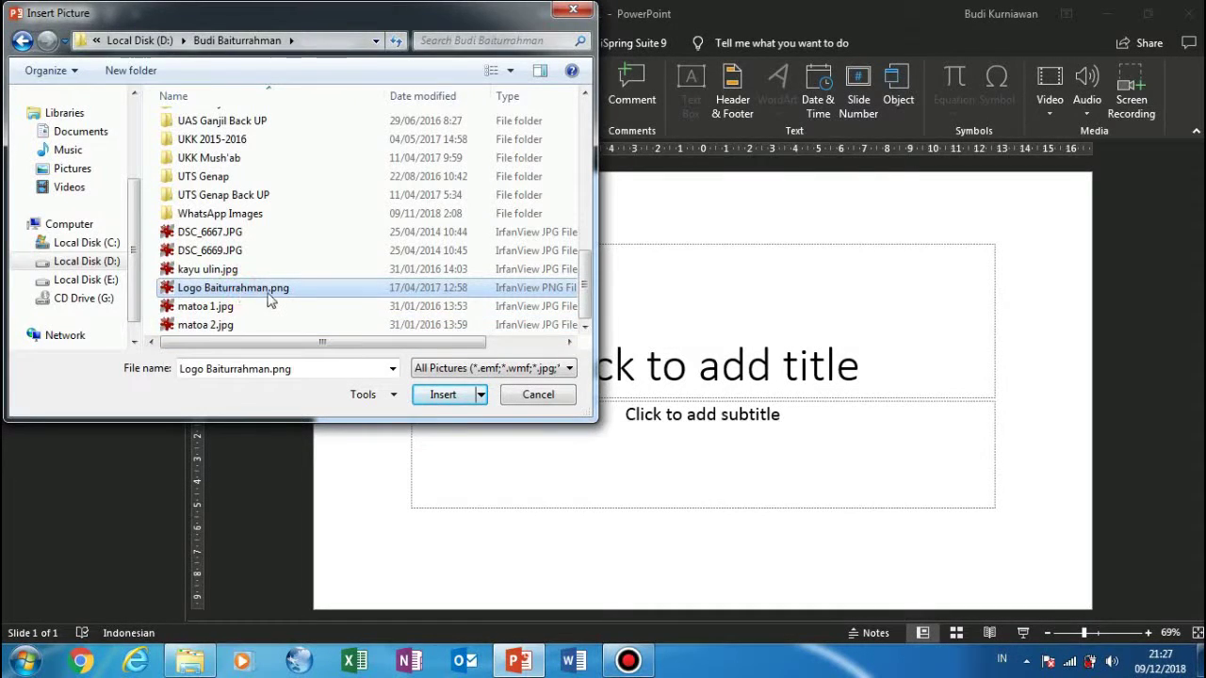
pyautogui.doubleClick(274, 293)
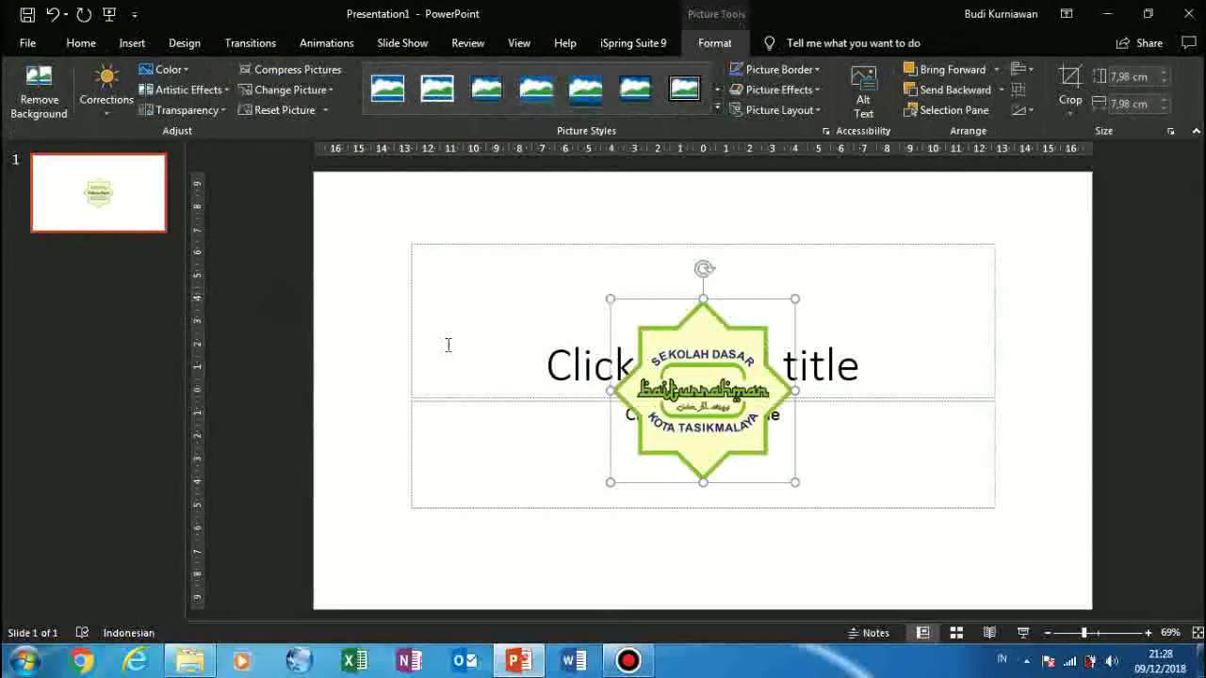
# - Push the logo partly off the slide's left edge and switch the slide to the Blank layout
pyautogui.moveTo(644, 378); pyautogui.dragTo(307, 304)
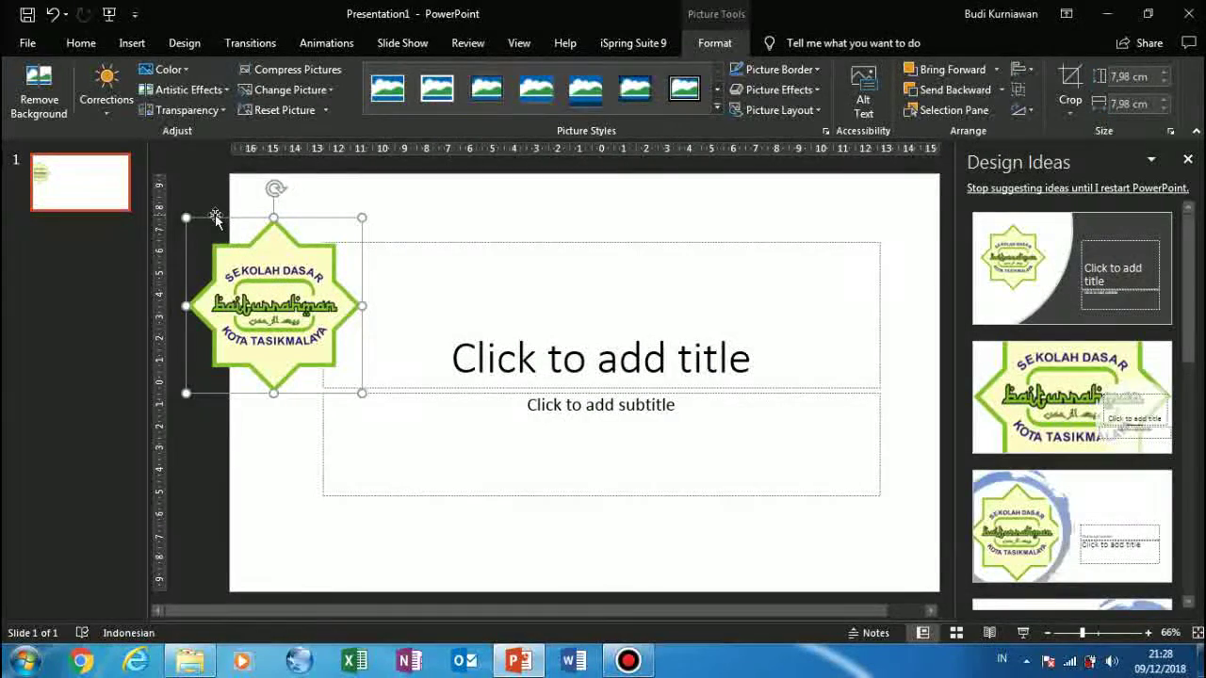
pyautogui.moveTo(256, 246); pyautogui.dragTo(217, 251)
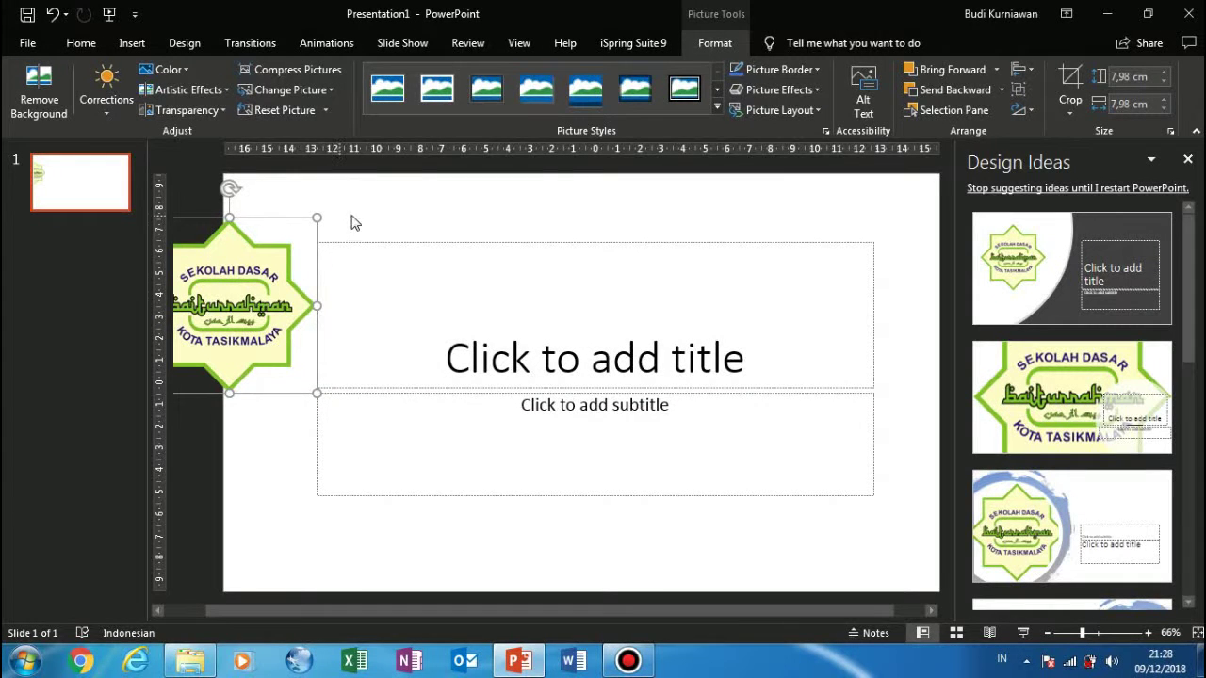
pyautogui.rightClick(82, 182)
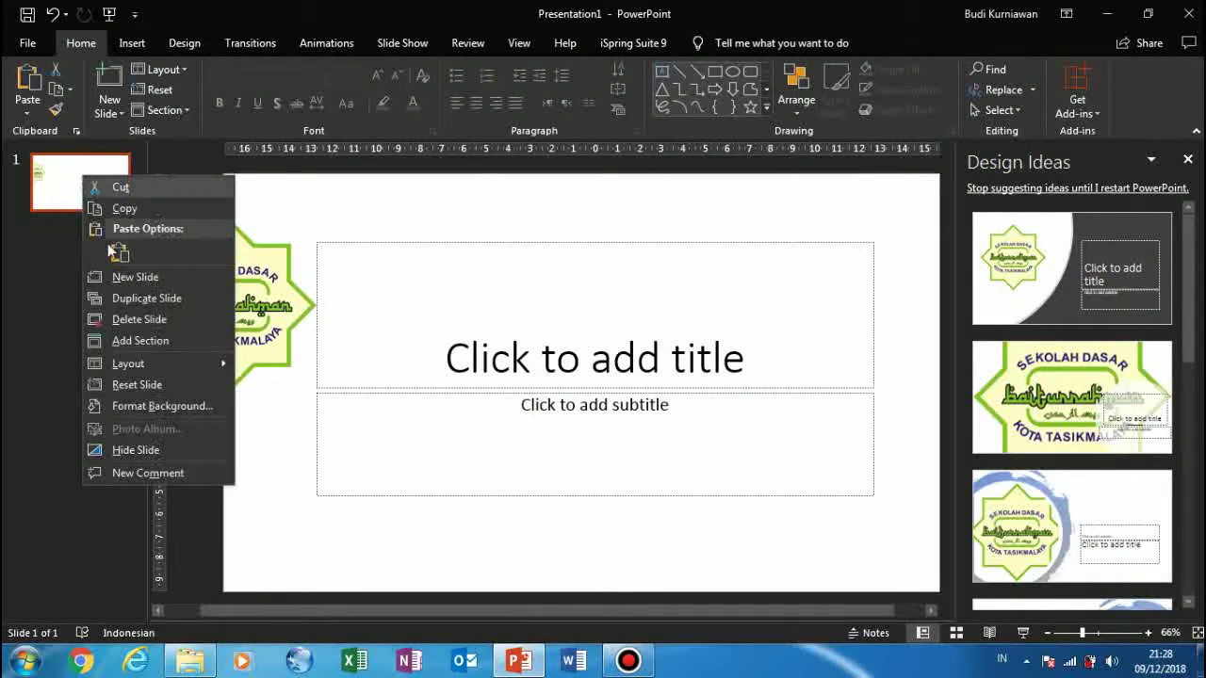
pyautogui.moveTo(129, 364)
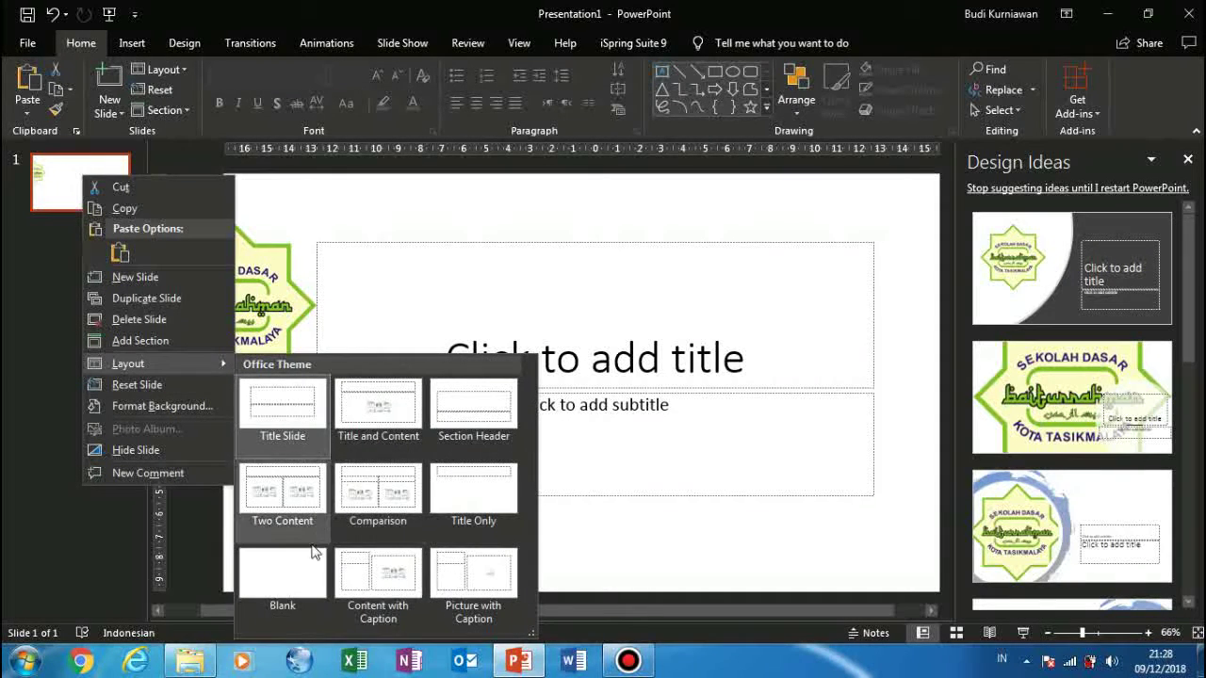
pyautogui.click(291, 574)
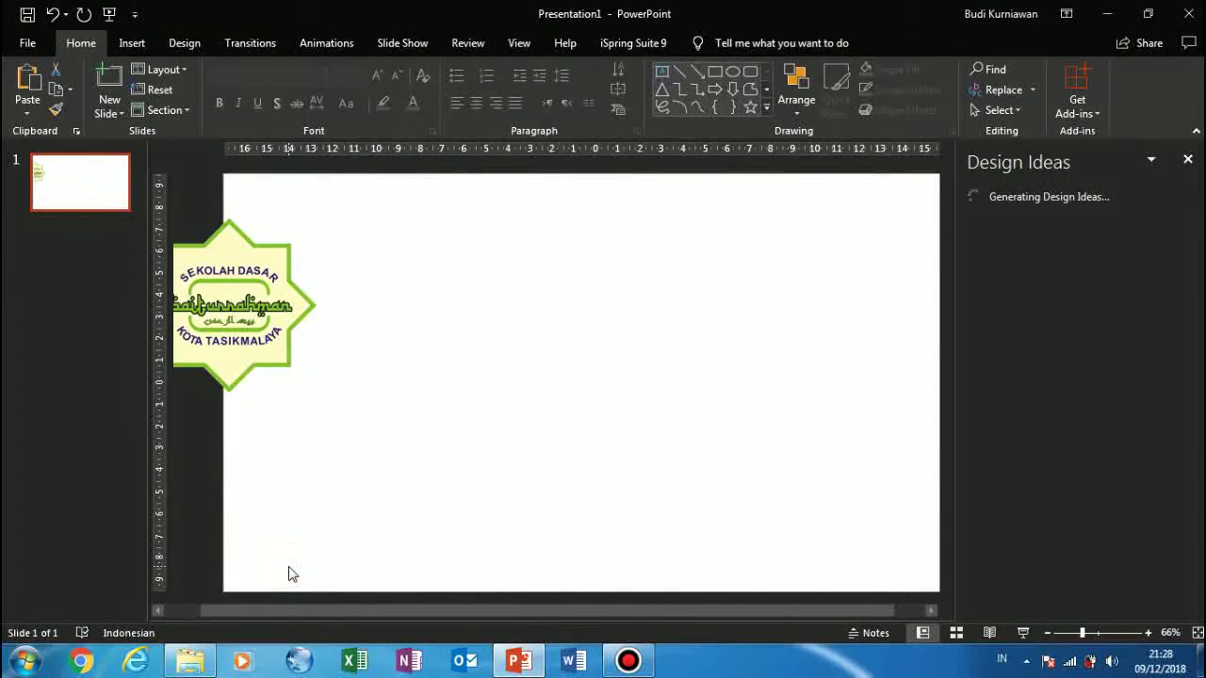
# - Drag the logo fully onto the slide, left of centre and roughly centred vertically
pyautogui.moveTo(321, 323); pyautogui.dragTo(440, 372)
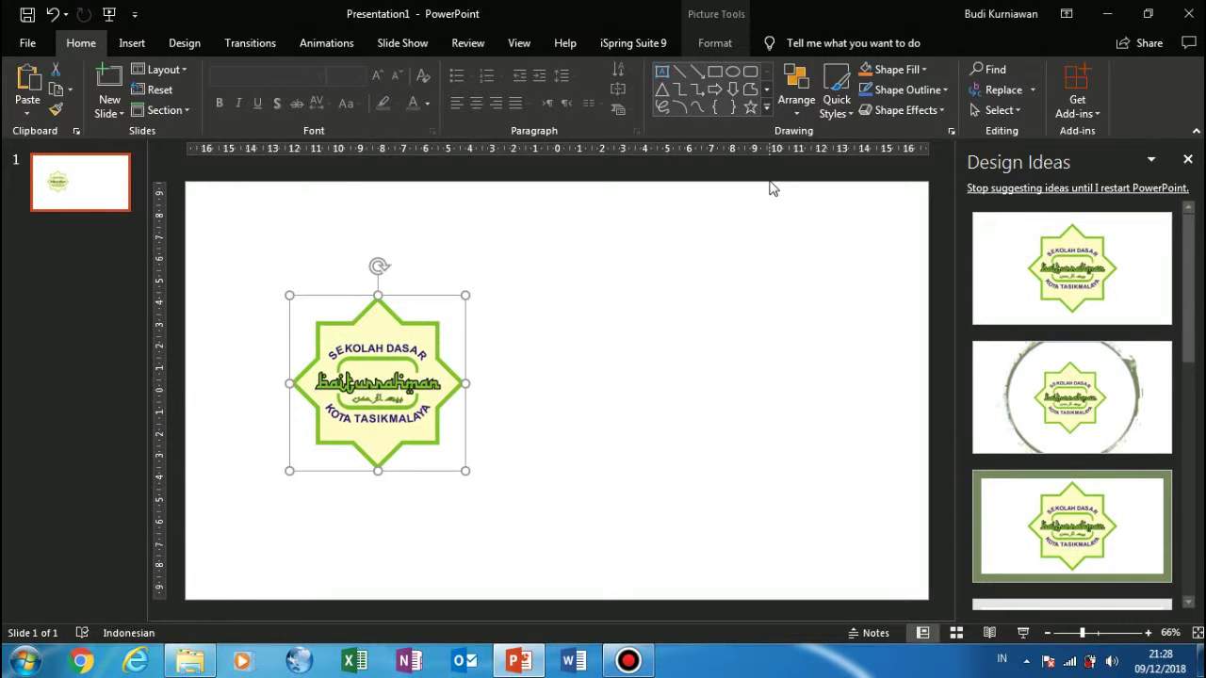
# - Crop the logo picture to a star from the Stars and Banners shapes
pyautogui.click(714, 43)
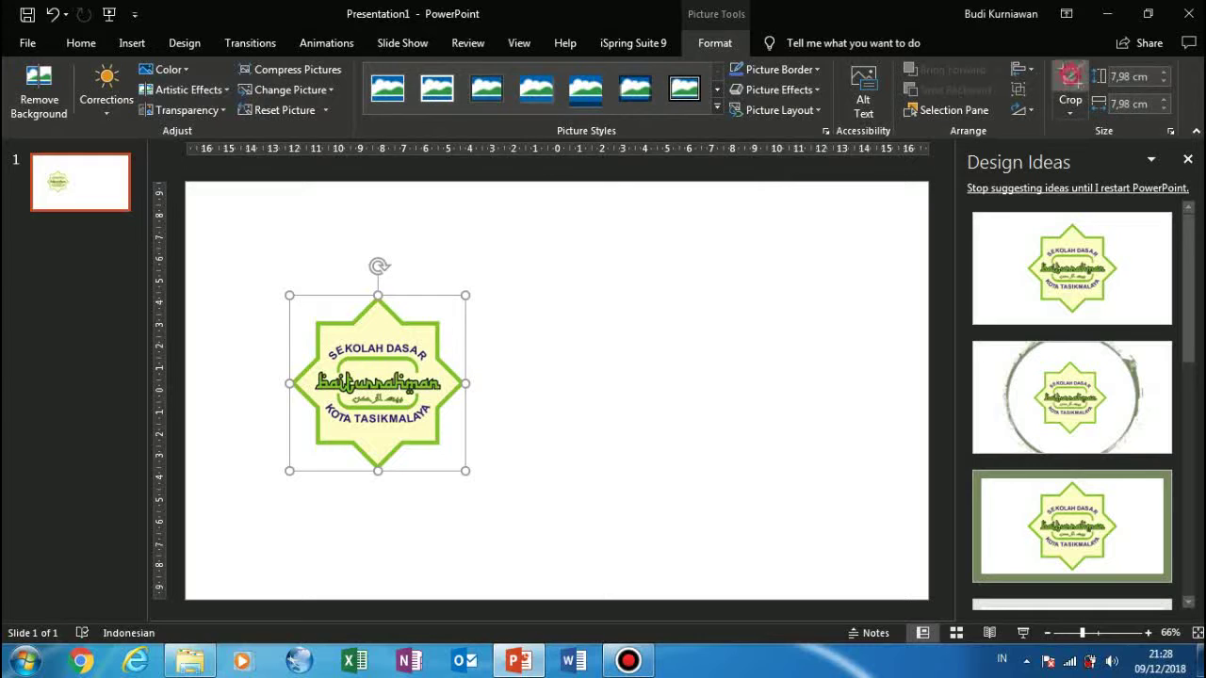
pyautogui.click(1071, 83)
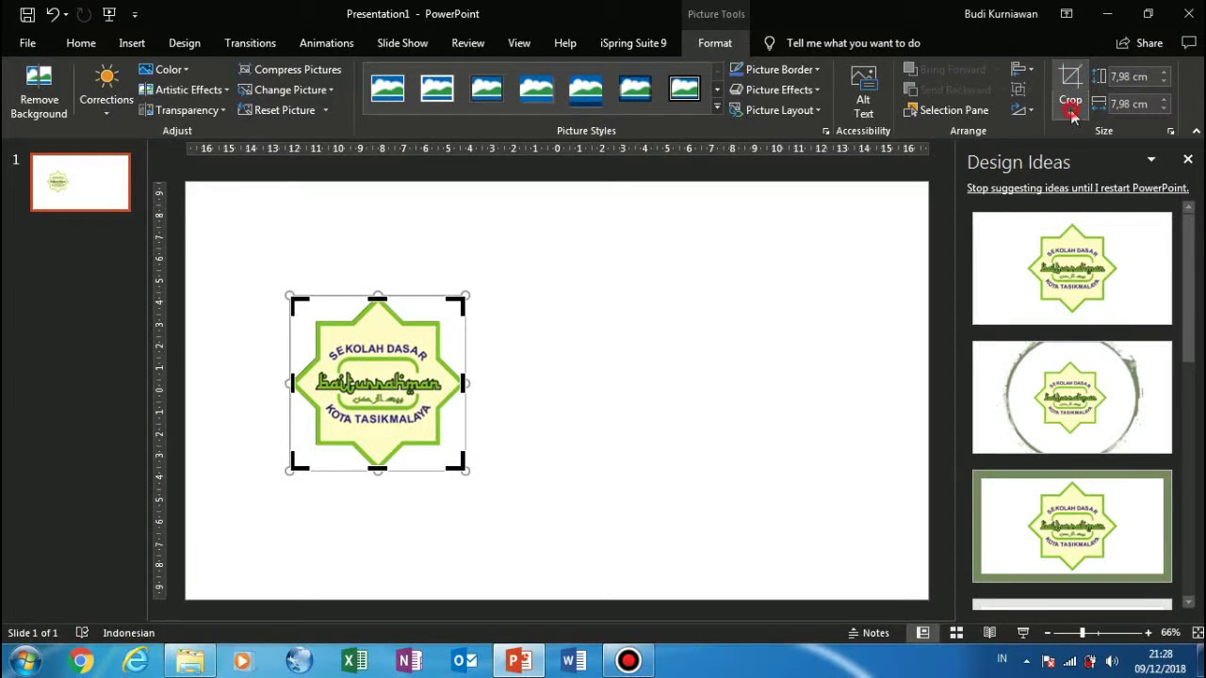
pyautogui.click(1071, 113)
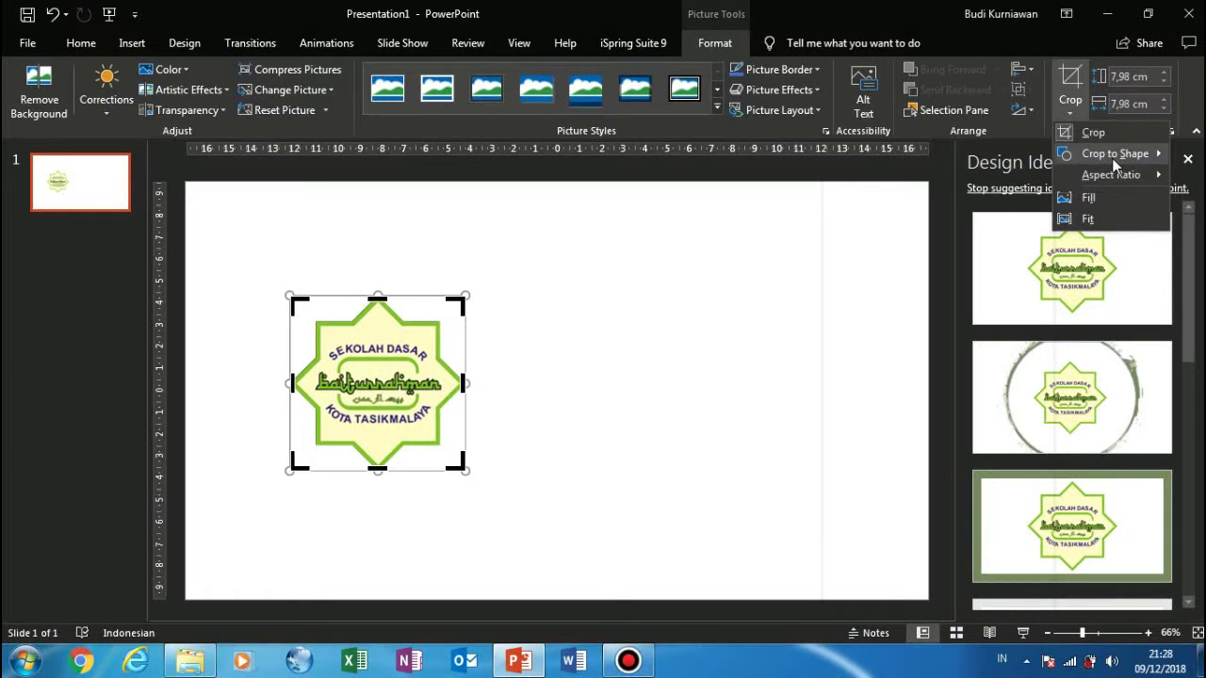
pyautogui.click(1114, 159)
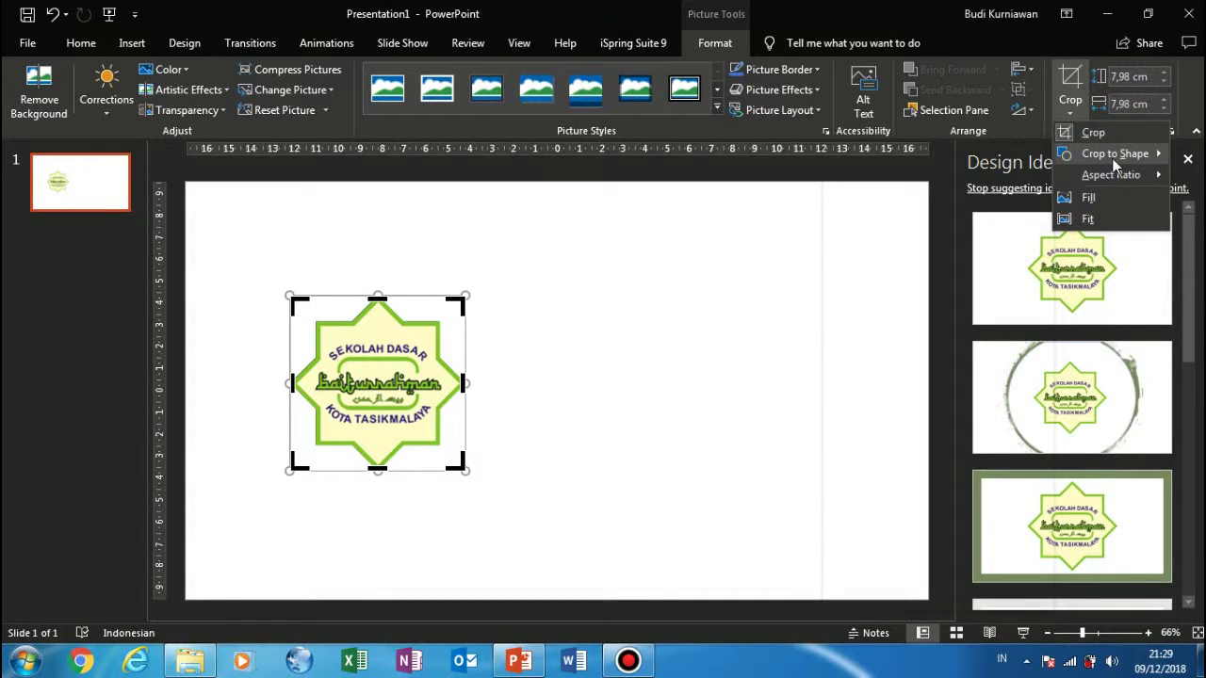
pyautogui.click(1114, 159)
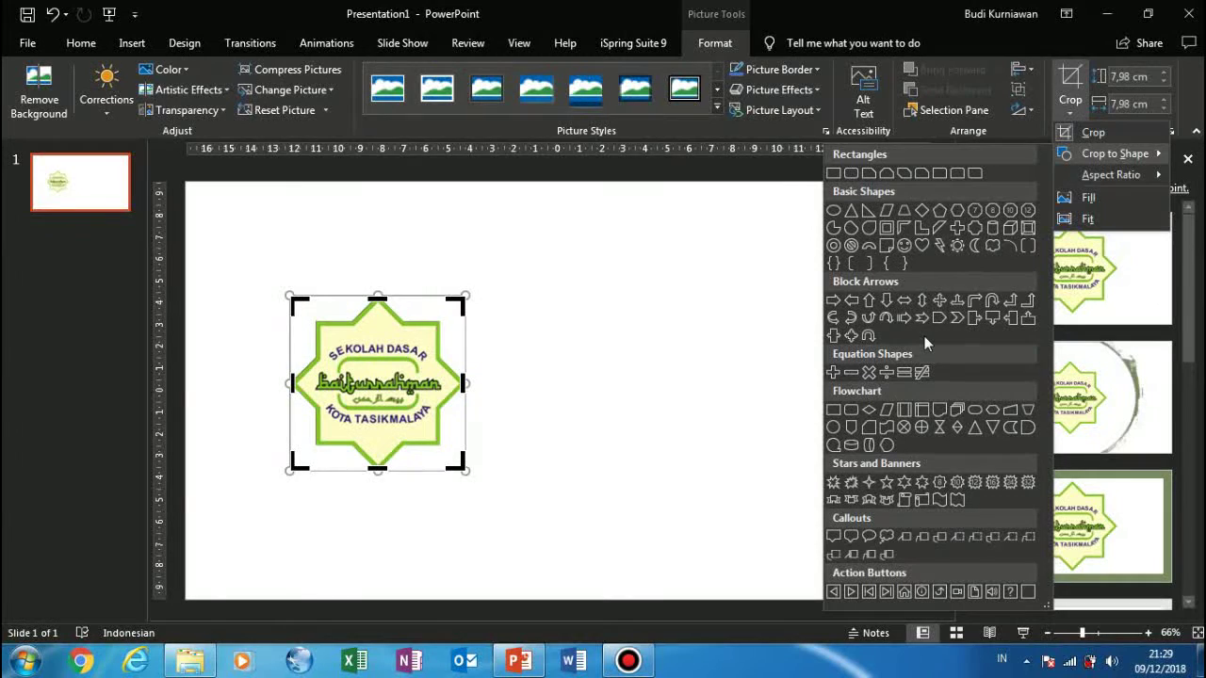
pyautogui.click(904, 486)
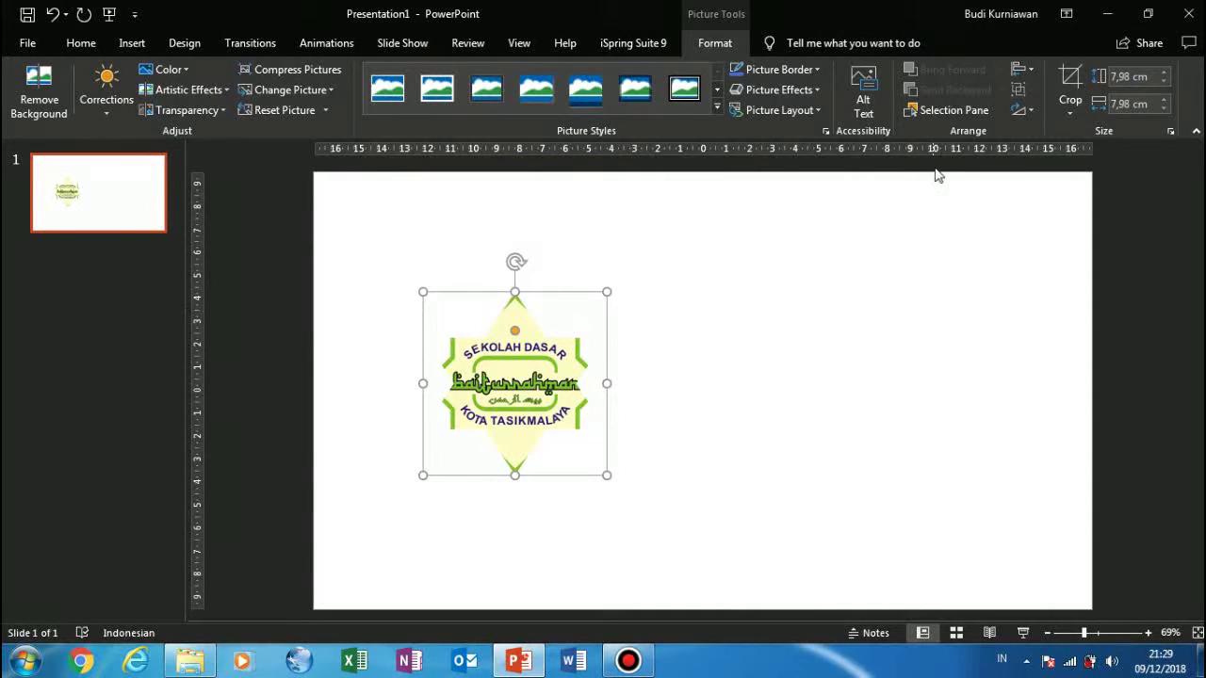
# - Widen the logo's right crop edge to 8,47 cm and recrop it to an 8-Point Star
pyautogui.click(1074, 79)
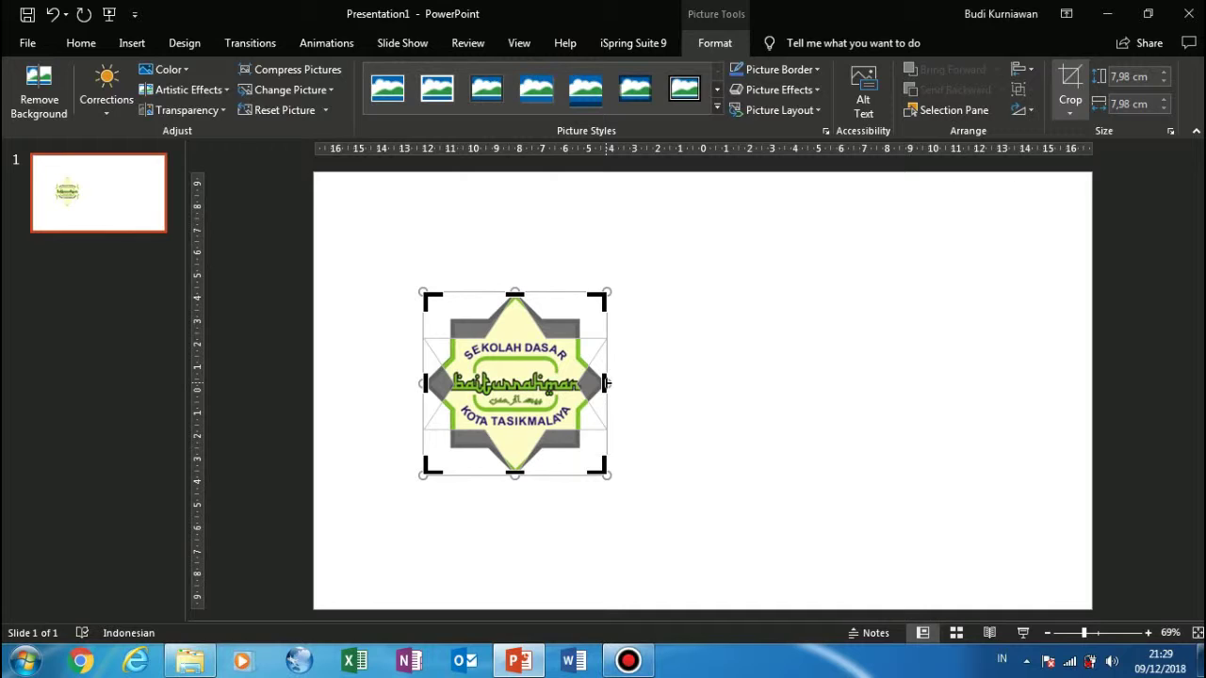
pyautogui.click(613, 380)
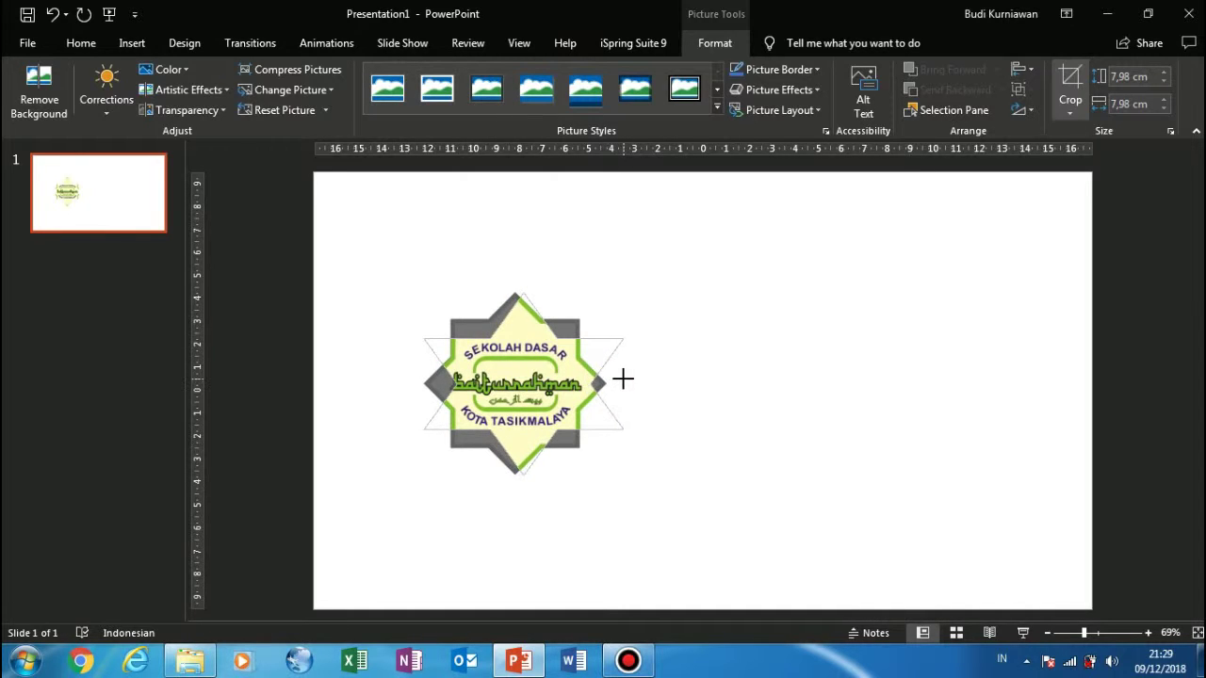
pyautogui.moveTo(622, 379); pyautogui.dragTo(617, 355)
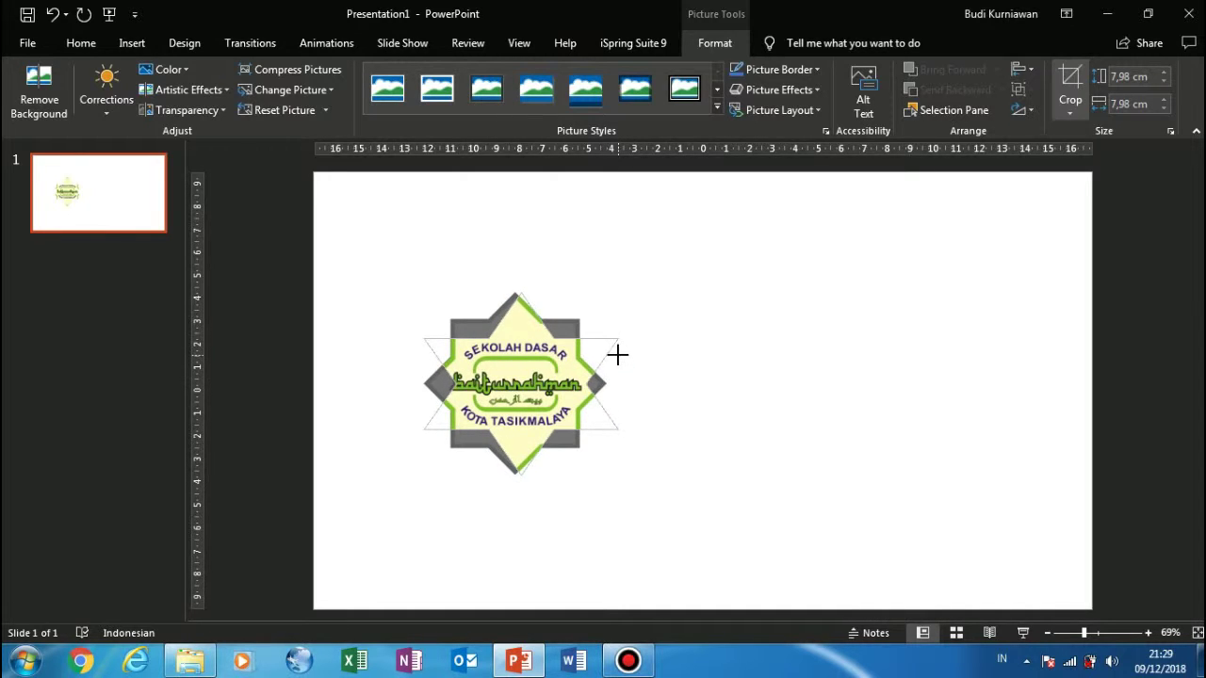
pyautogui.click(1065, 117)
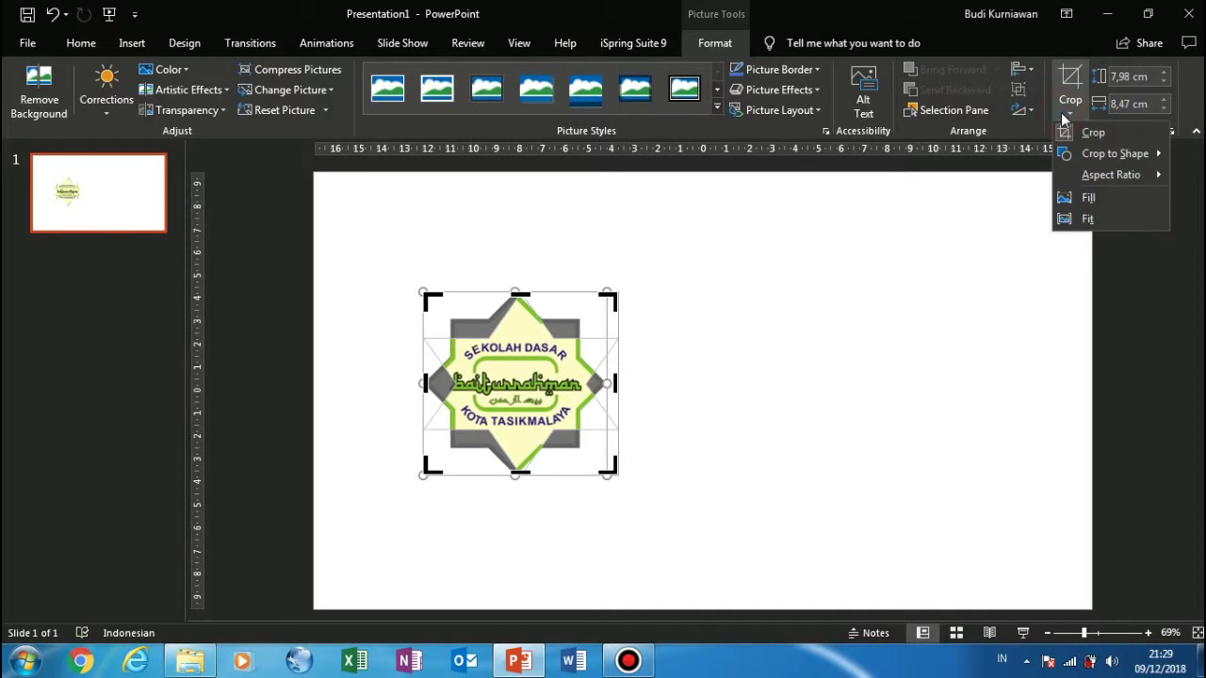
pyautogui.click(1073, 160)
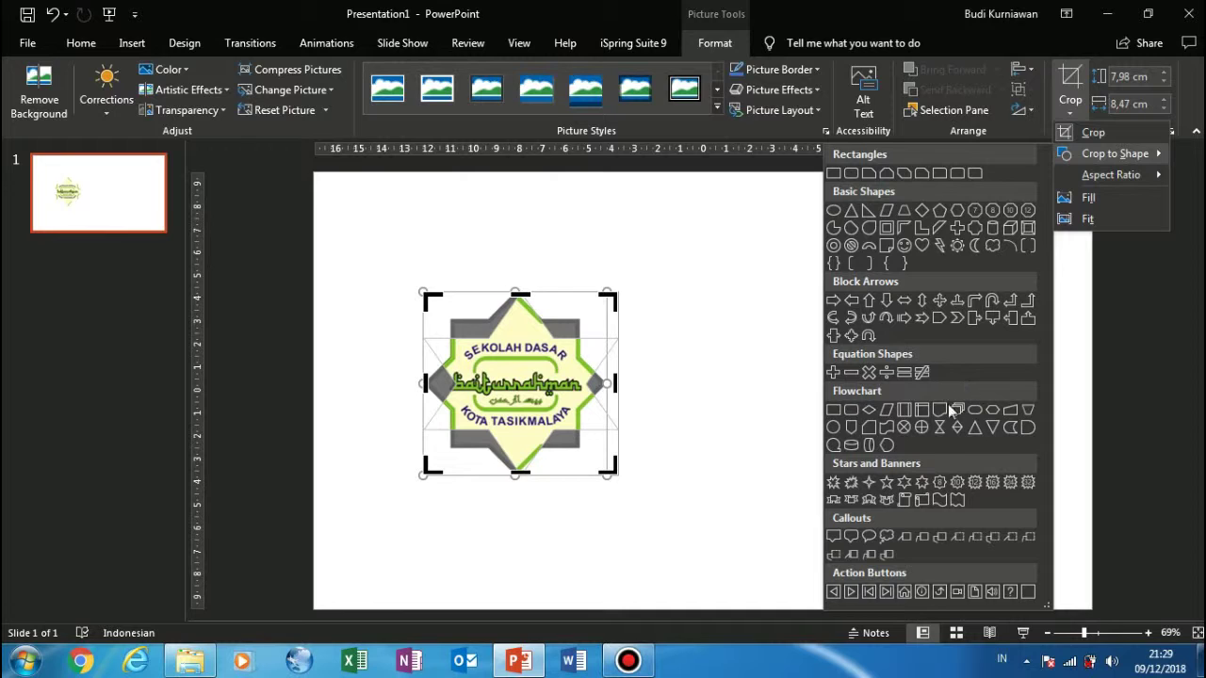
pyautogui.click(940, 484)
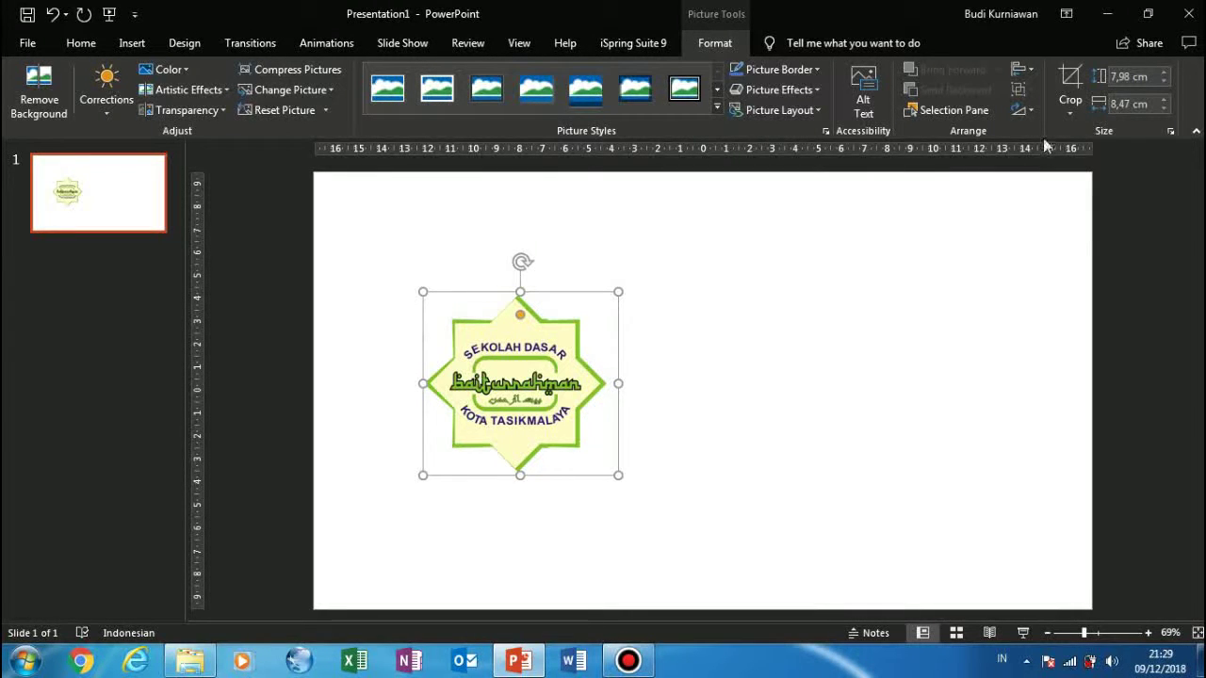
# - Tighten the star logo's crop to 7,24 × 7,24 cm, leaving only the pale-yellow emblem
pyautogui.click(1070, 83)
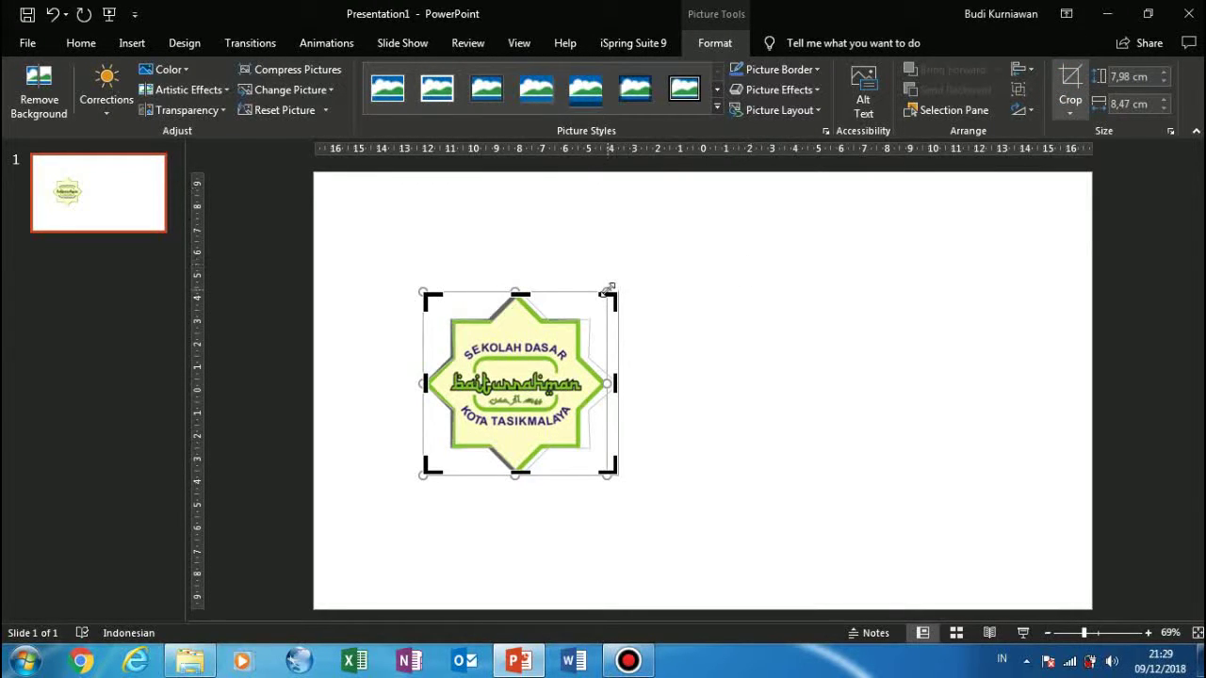
pyautogui.click(608, 292)
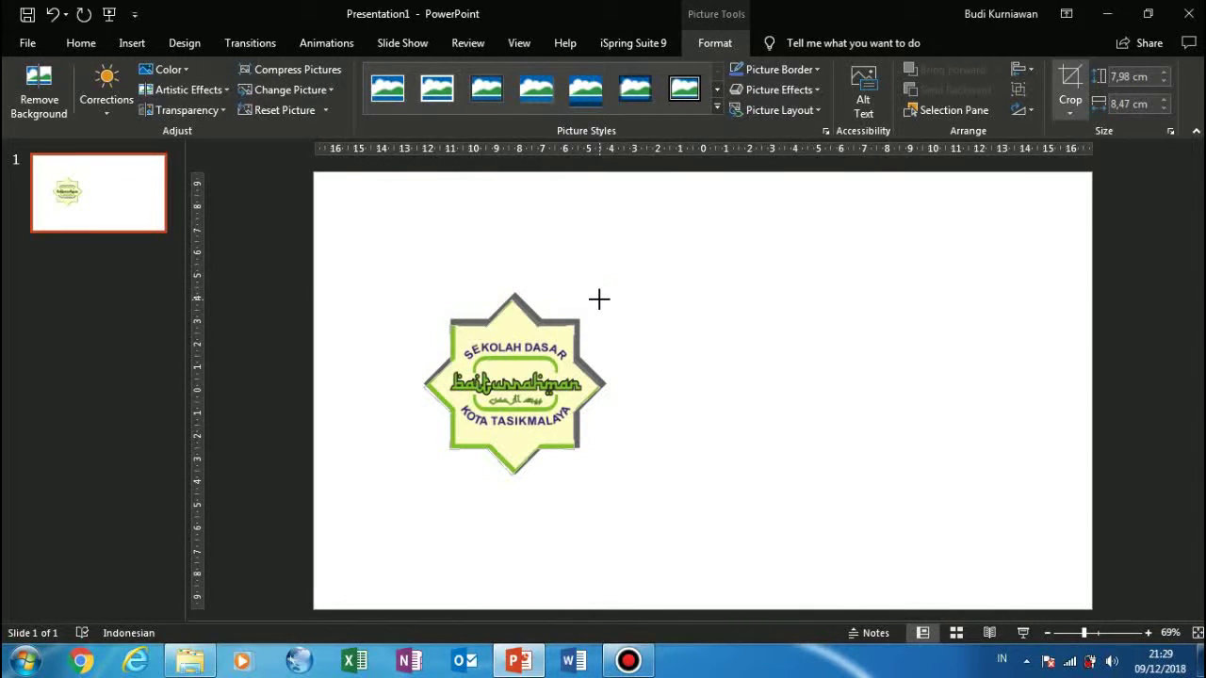
pyautogui.click(589, 303)
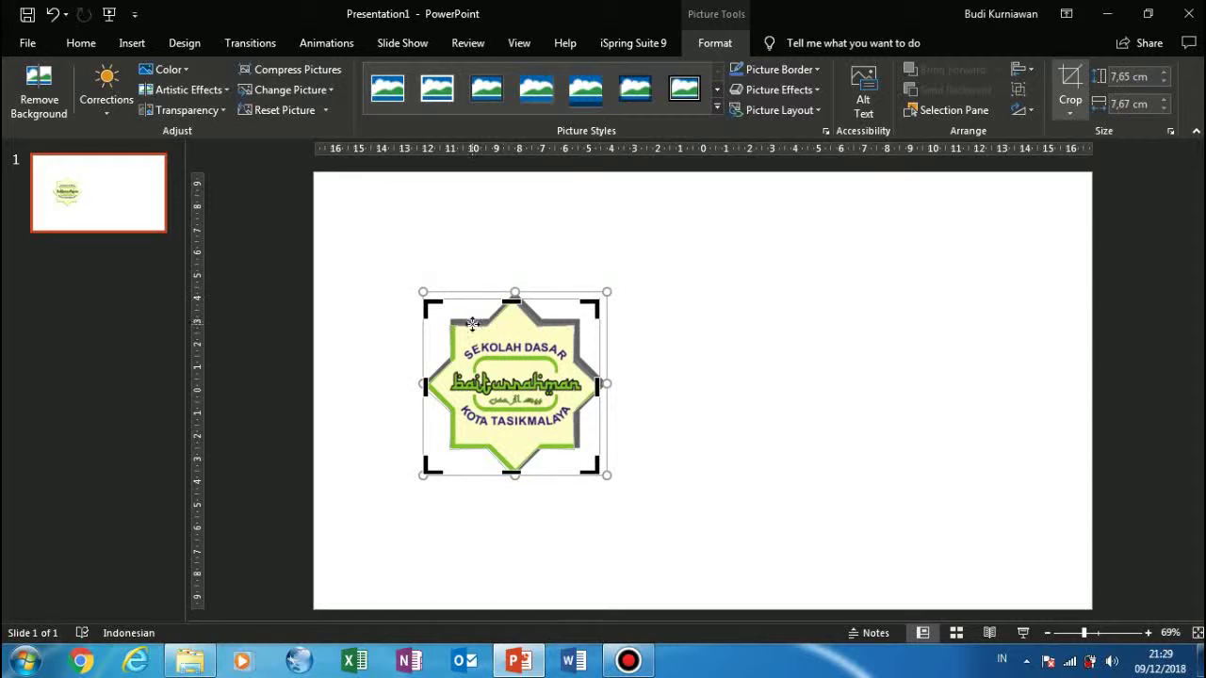
pyautogui.click(429, 302)
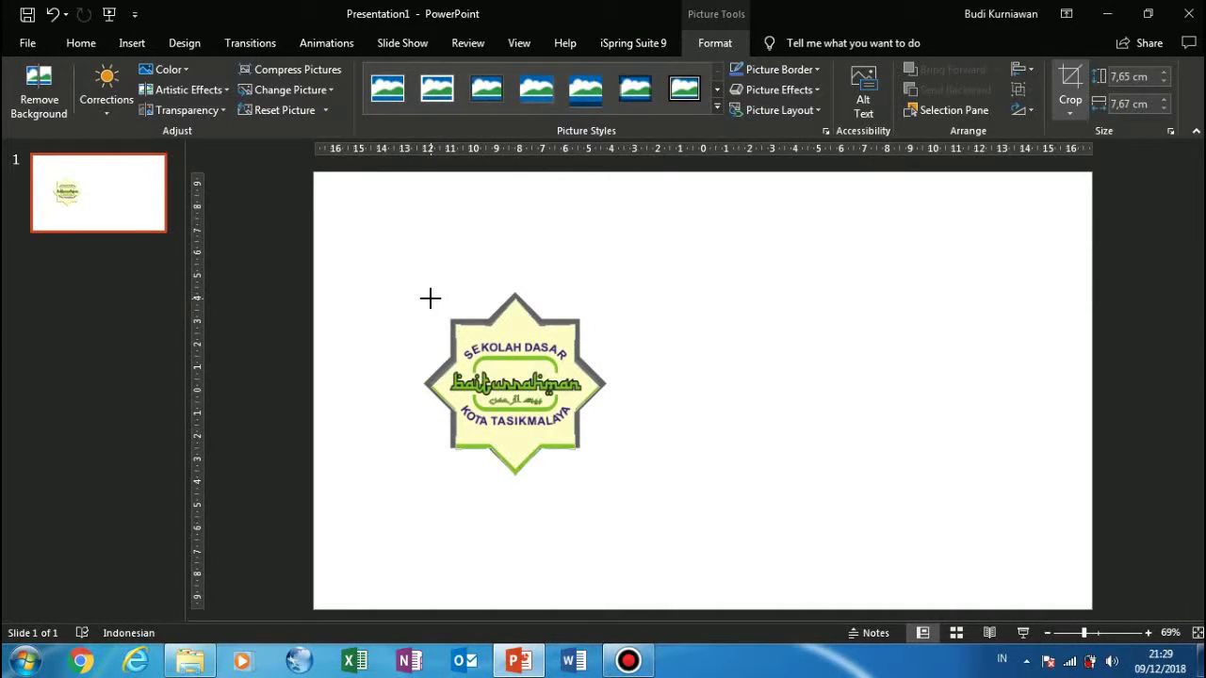
pyautogui.click(429, 298)
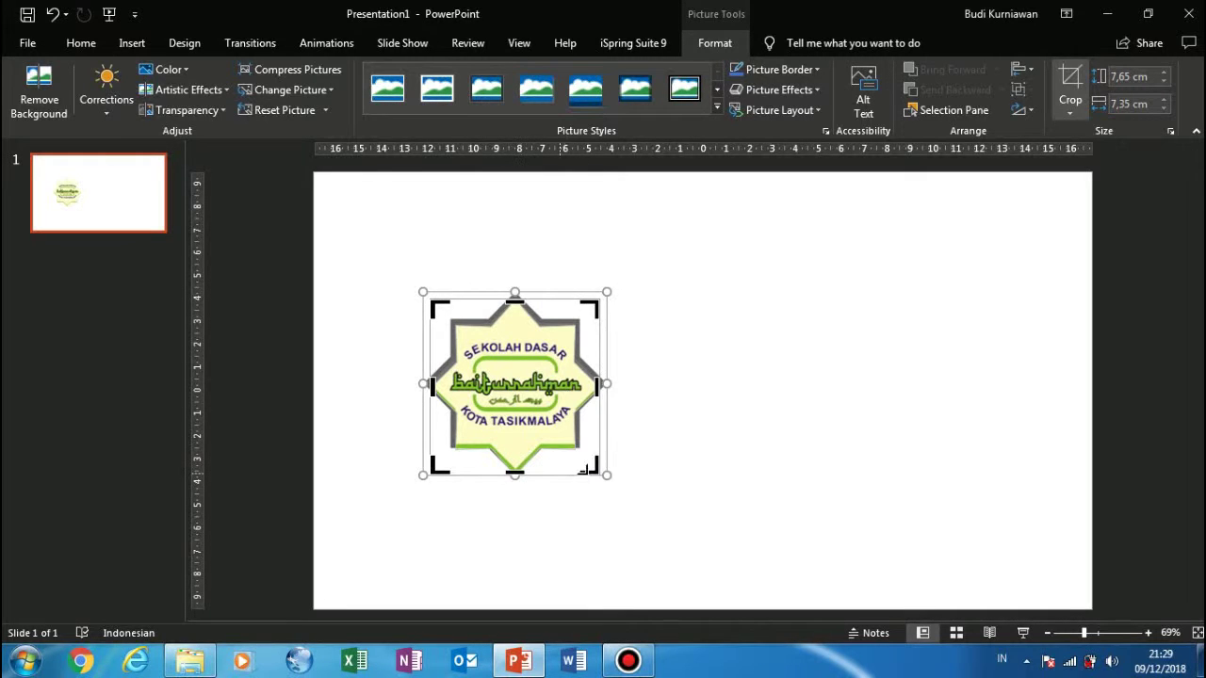
pyautogui.click(597, 465)
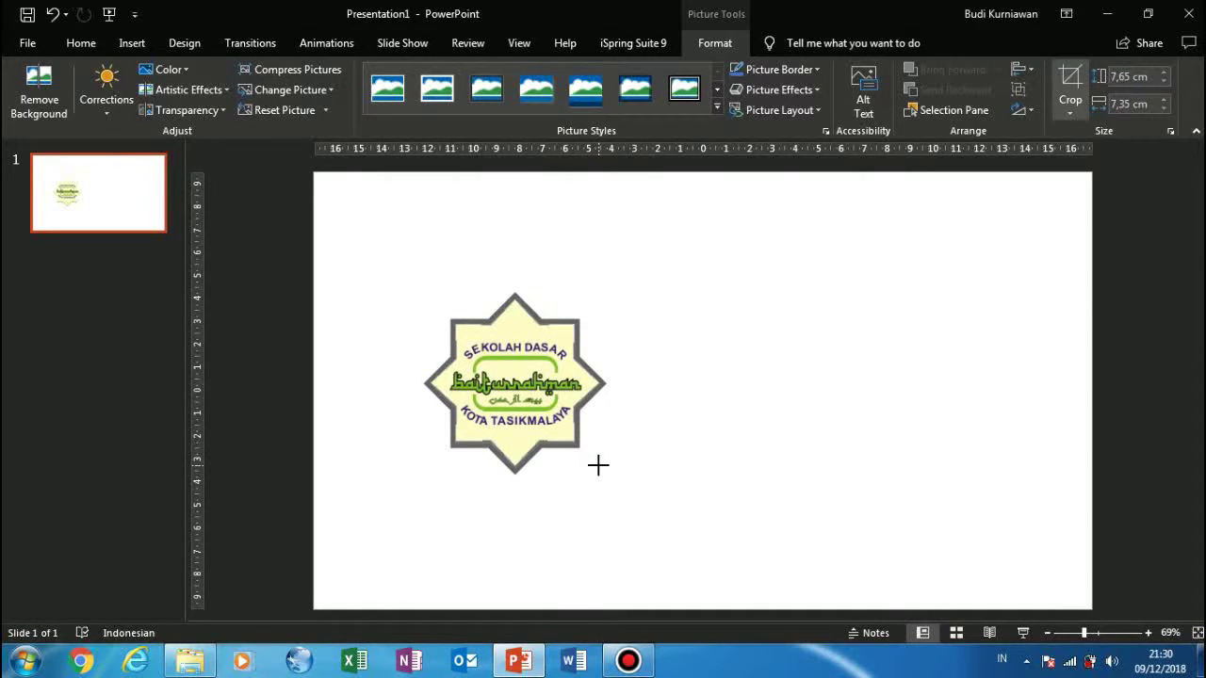
pyautogui.click(598, 466)
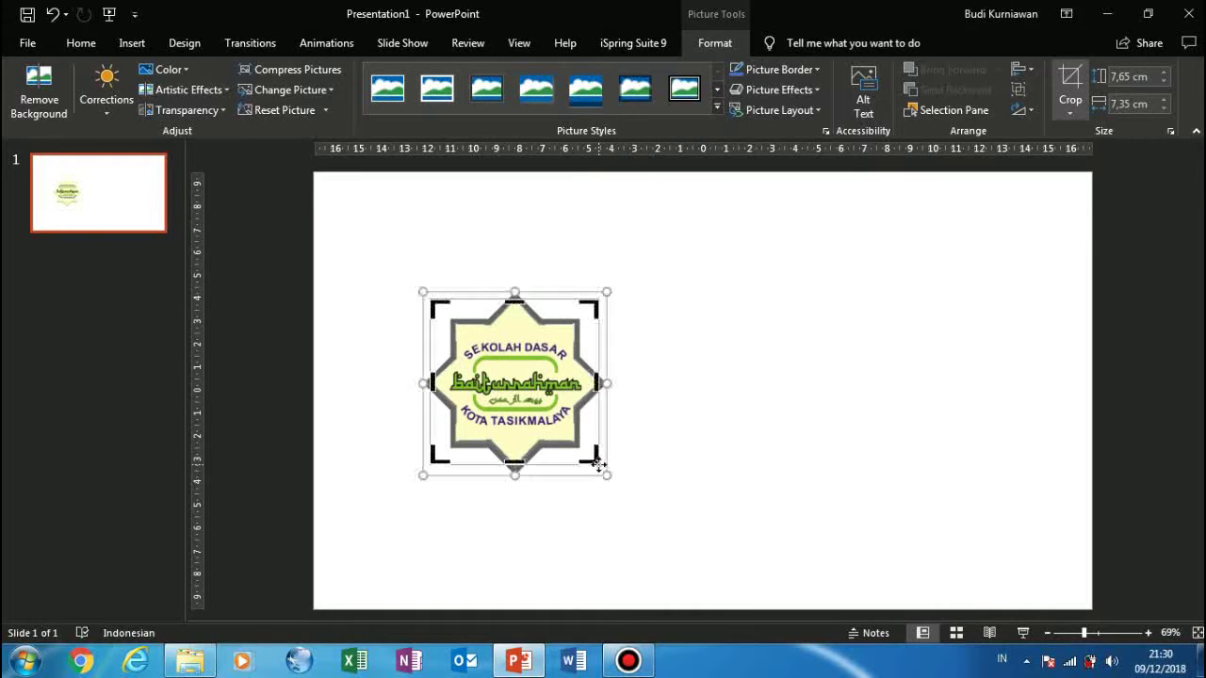
pyautogui.click(434, 457)
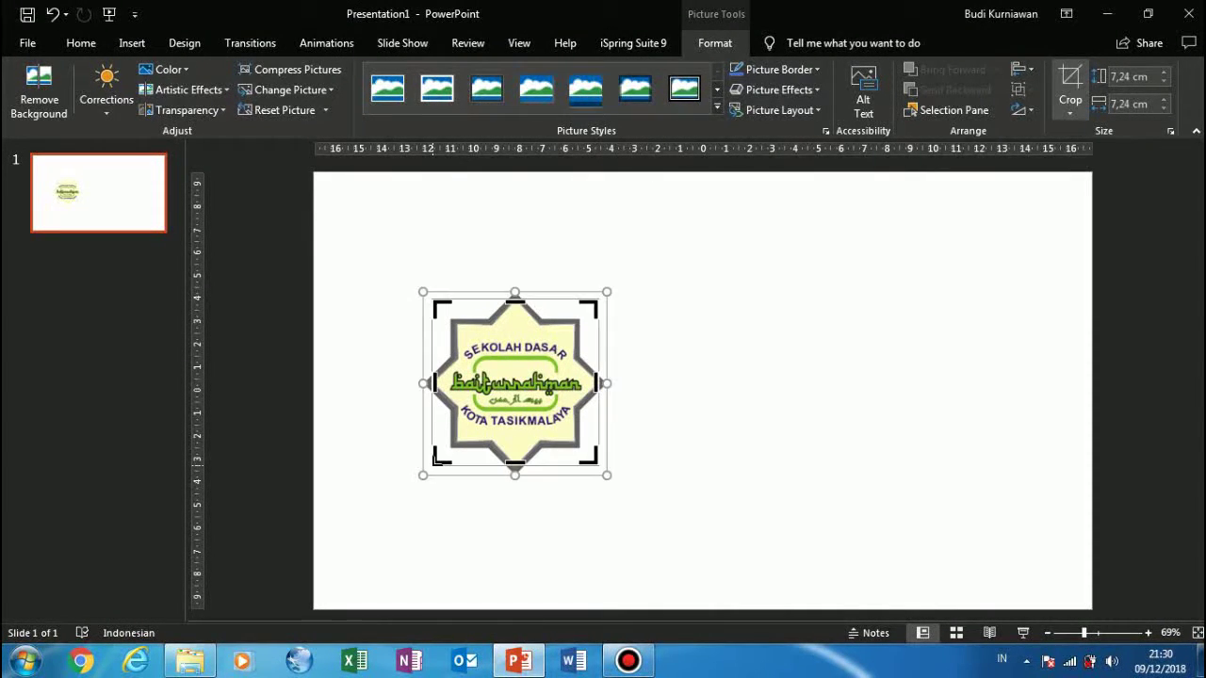
# - Duplicate the cropped logo with Ctrl+D
pyautogui.click(718, 276)
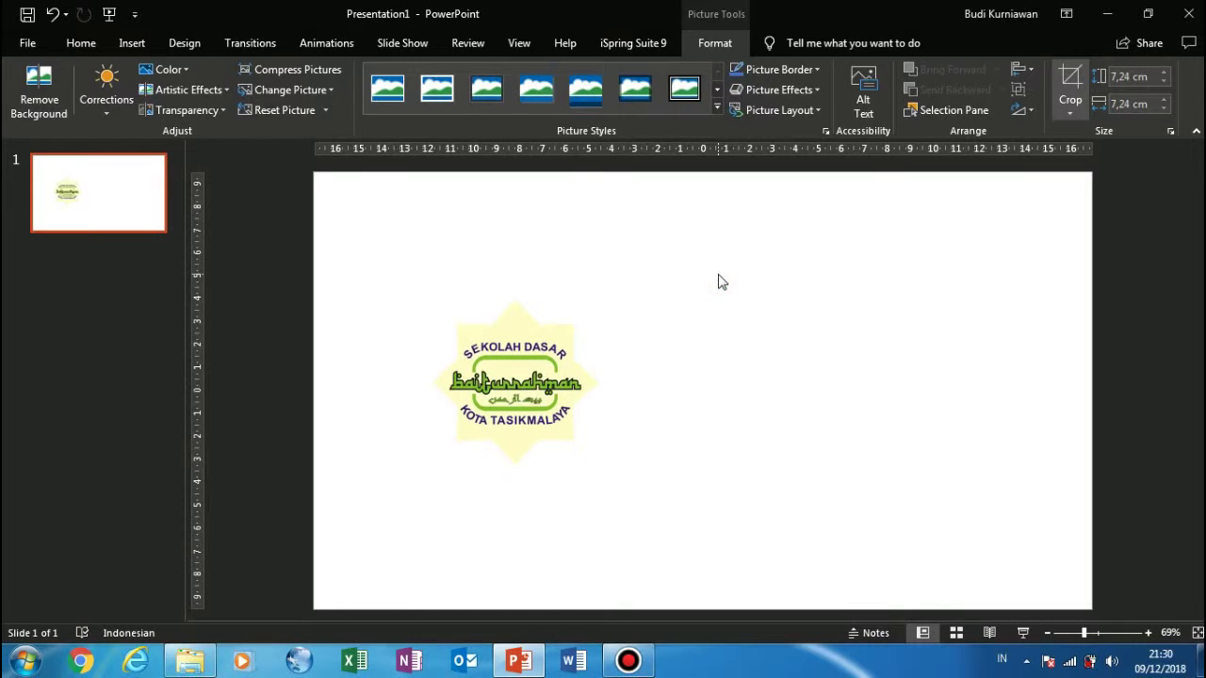
pyautogui.click(530, 434)
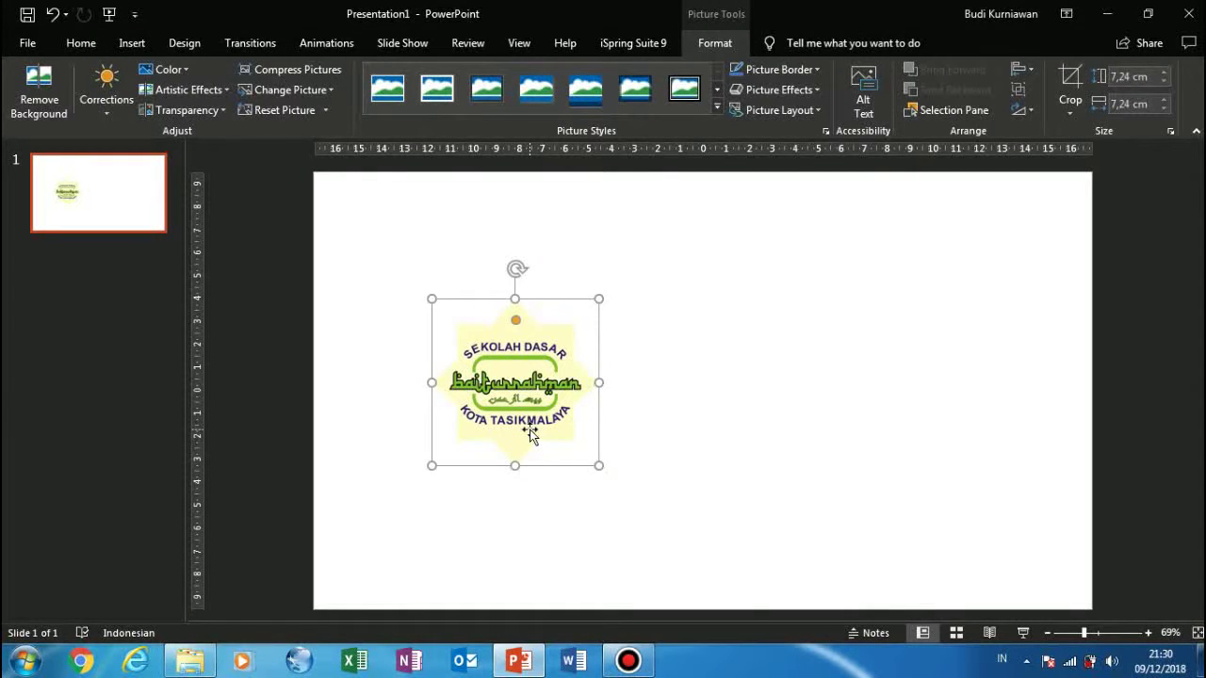
pyautogui.hotkey('ctrl', 'd')
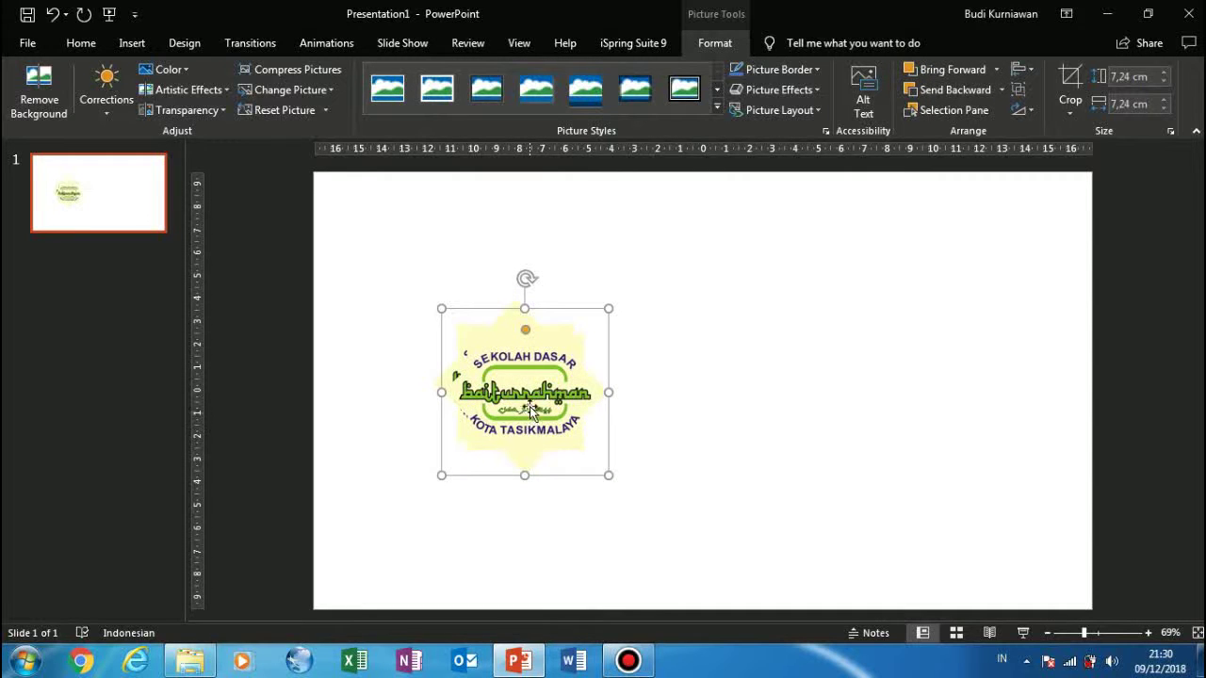
# - Move the copy right of the original and Fit the left logo's full image in its crop
pyautogui.moveTo(530, 405); pyautogui.dragTo(728, 406)
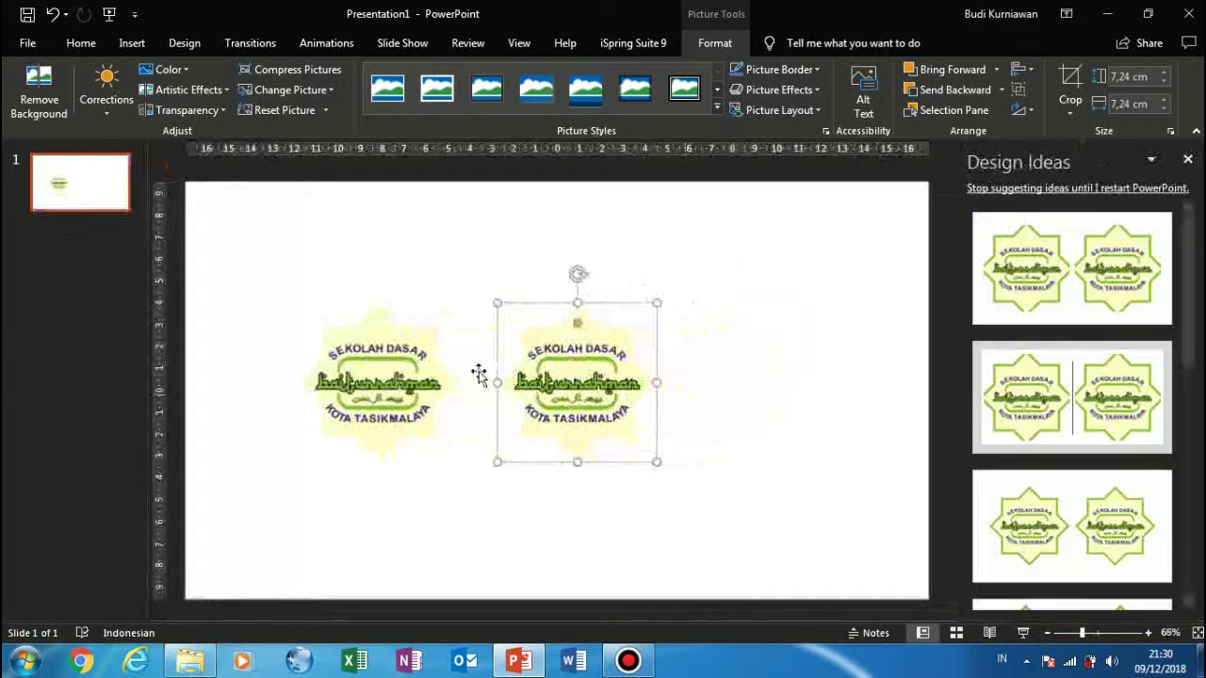
pyautogui.click(390, 368)
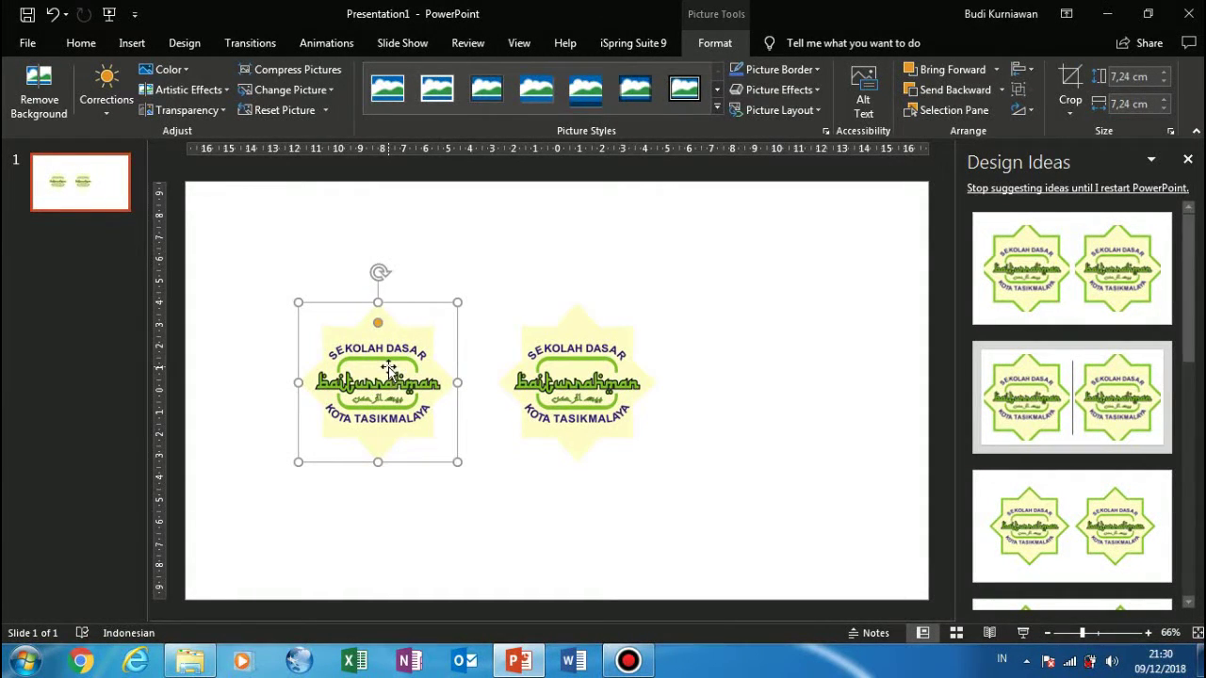
pyautogui.click(1072, 114)
pyautogui.click(1088, 219)
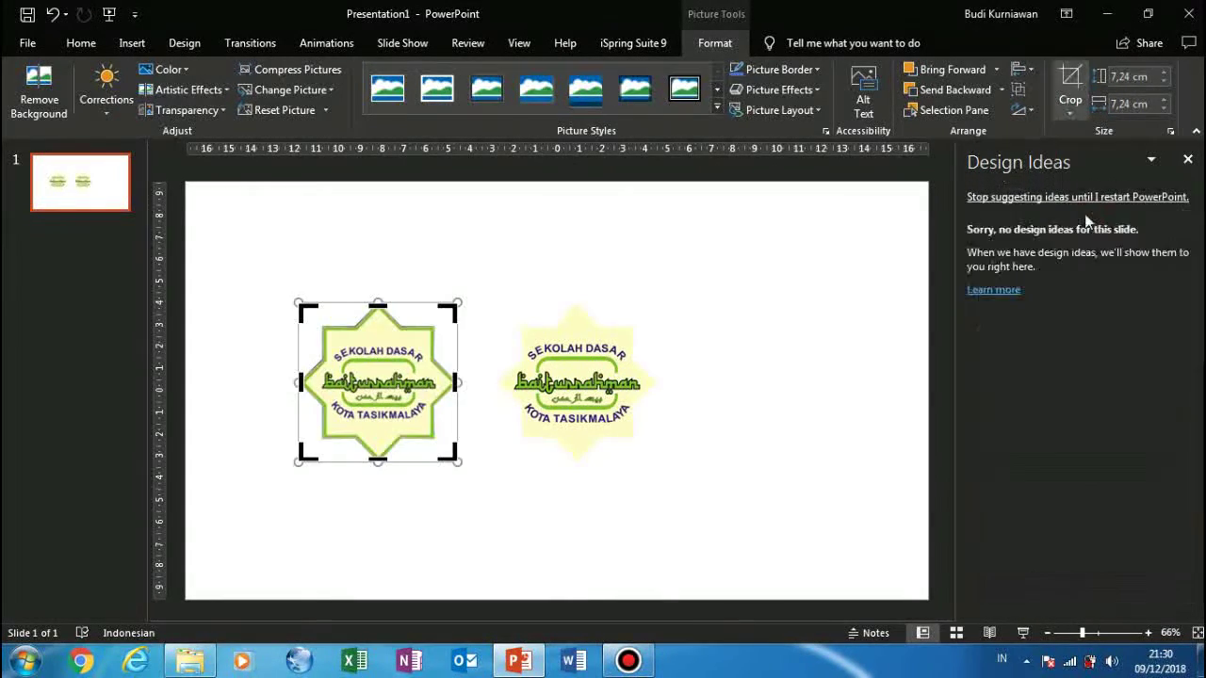
pyautogui.click(911, 240)
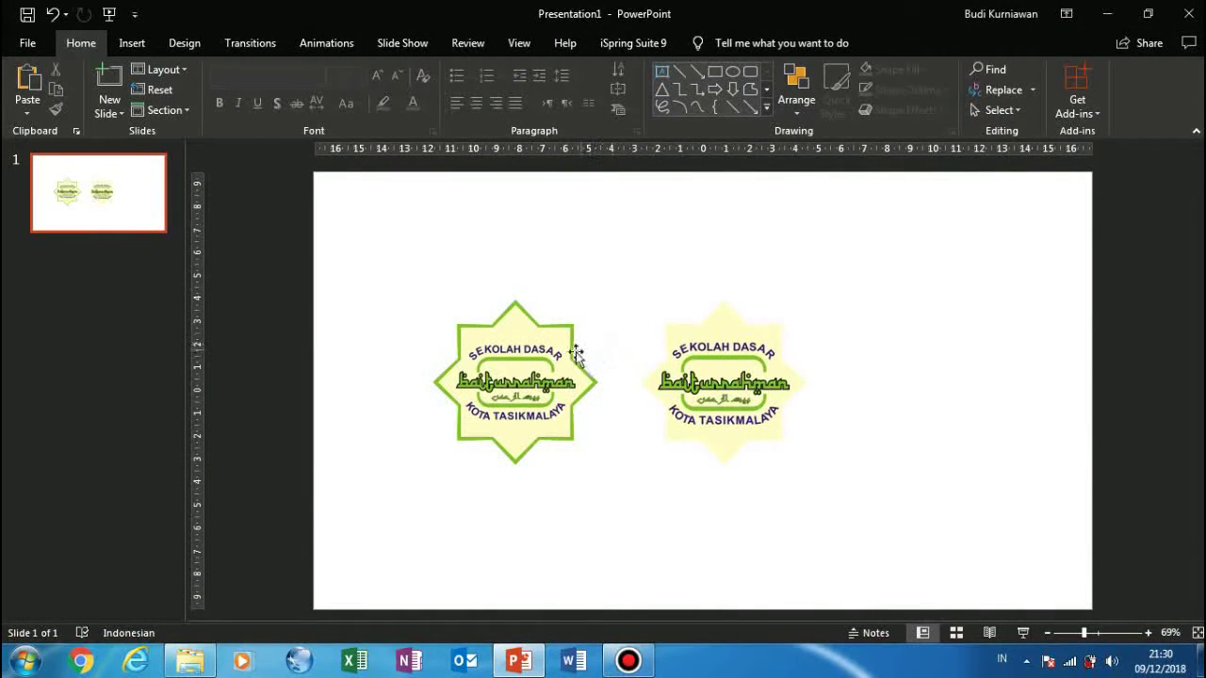
# - Finish restoring the left logo as the full green-outlined star
pyautogui.click(552, 358)
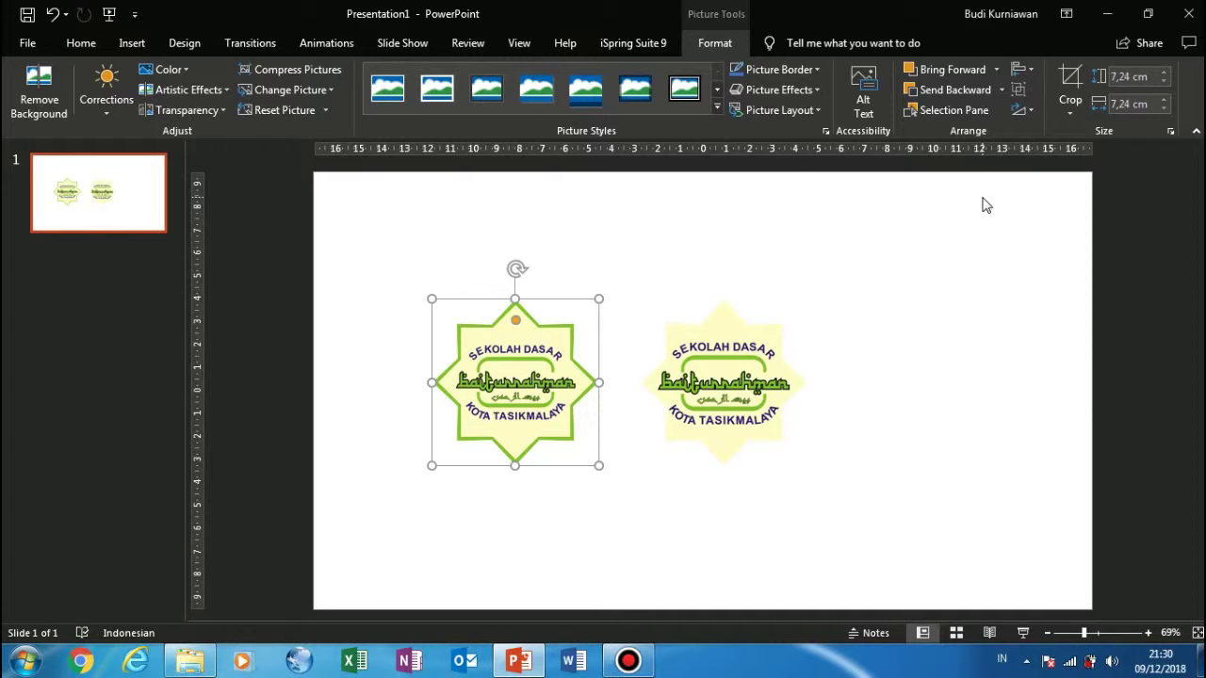
pyautogui.click(1072, 111)
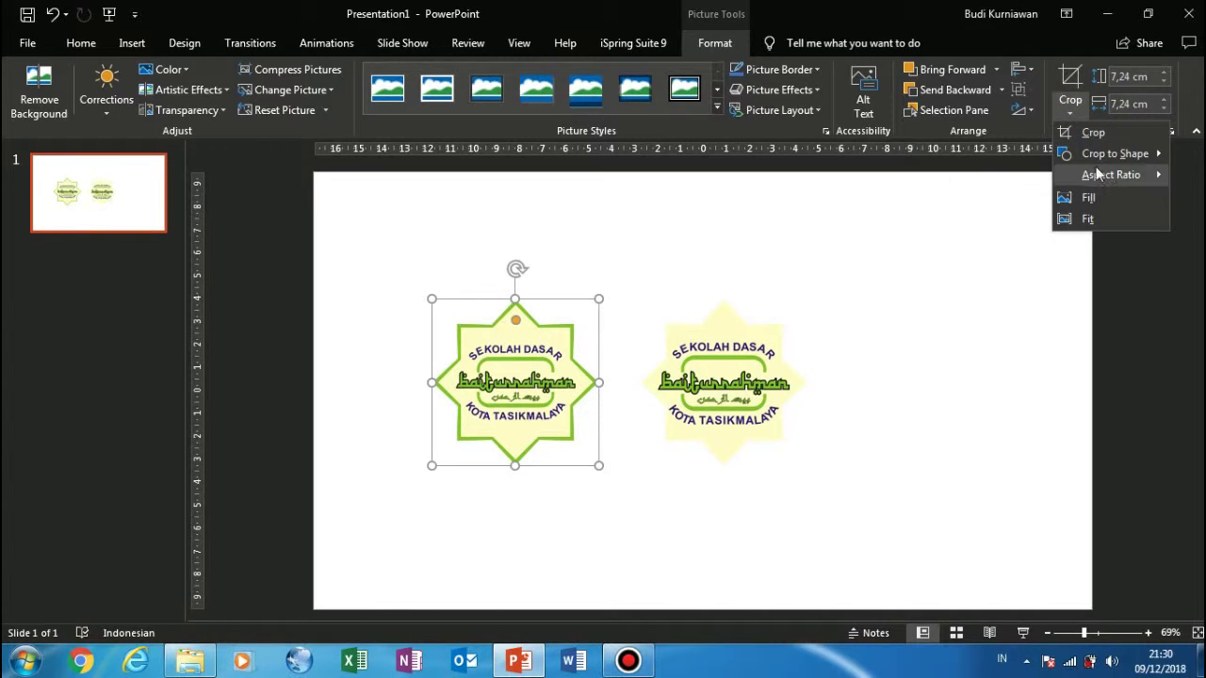
pyautogui.click(1071, 72)
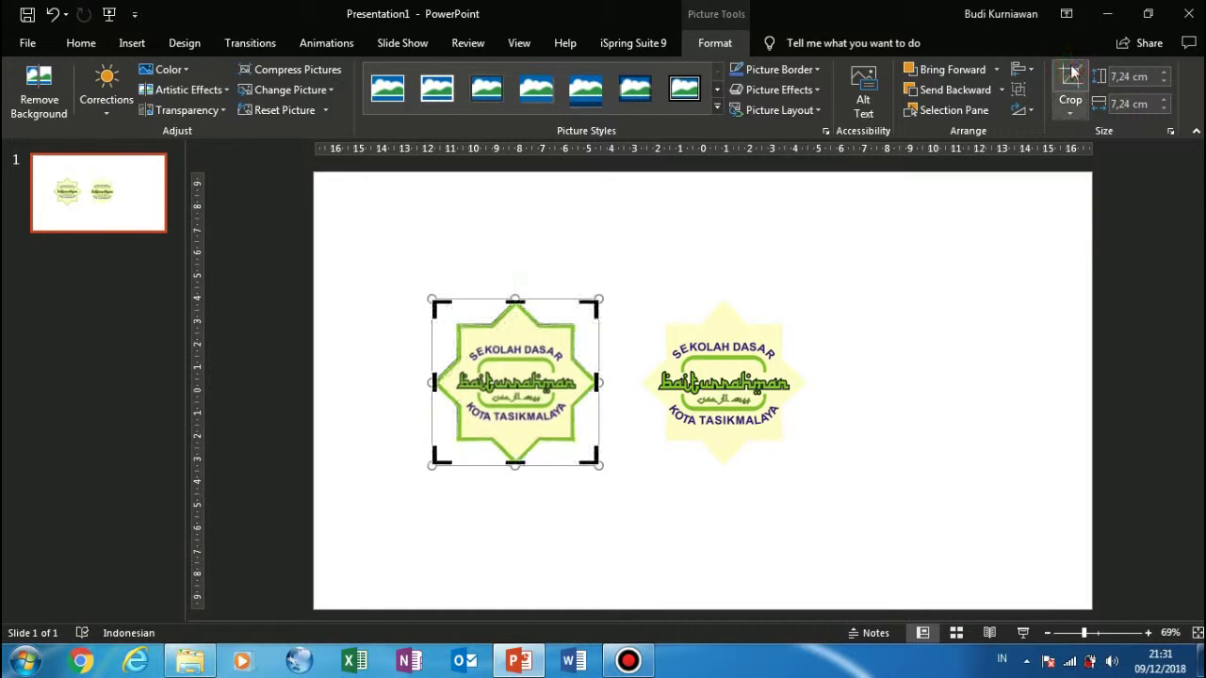
pyautogui.click(759, 311)
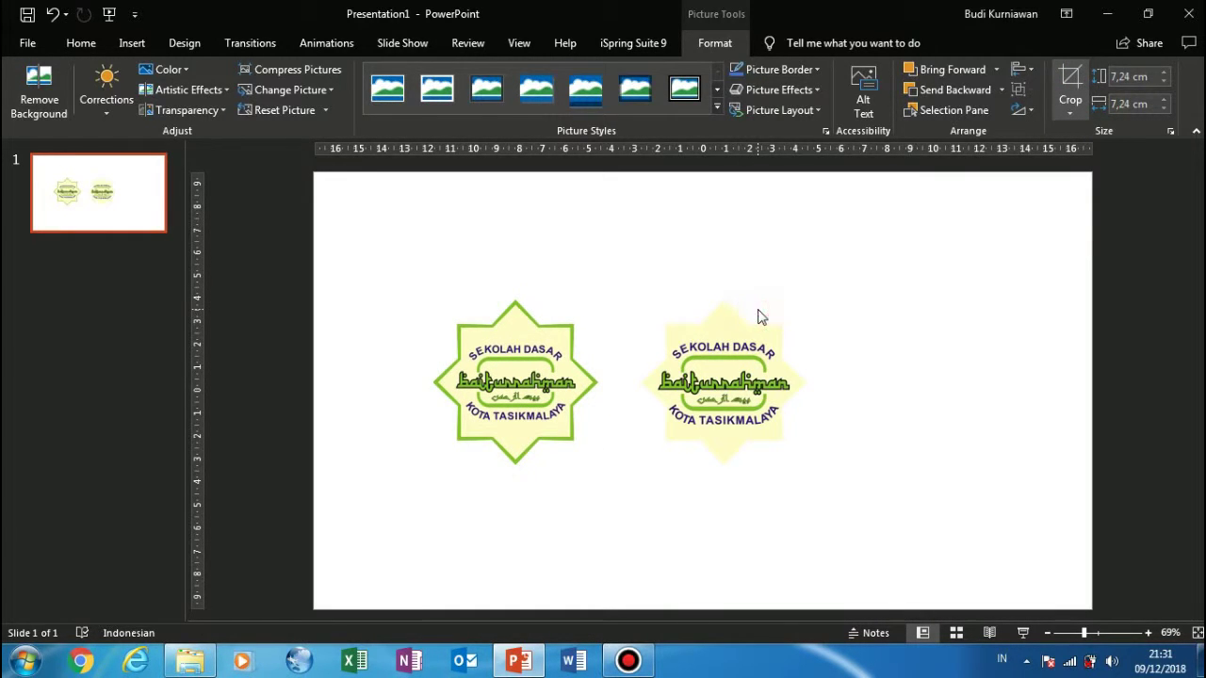
pyautogui.click(690, 375)
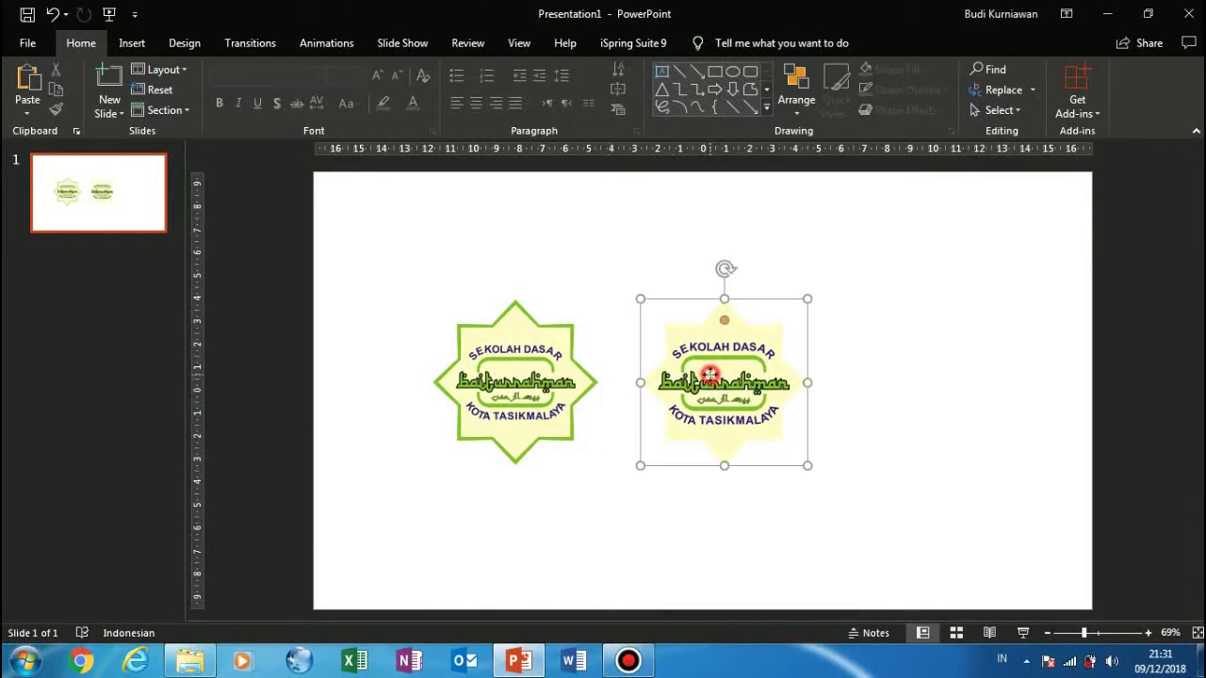
# - Place a third logo copy at the right and Fit its full star image in the crop
pyautogui.moveTo(702, 367)
pyautogui.mouseDown()
pyautogui.moveTo(711, 377)
pyautogui.moveTo(895, 351)
pyautogui.mouseUp()
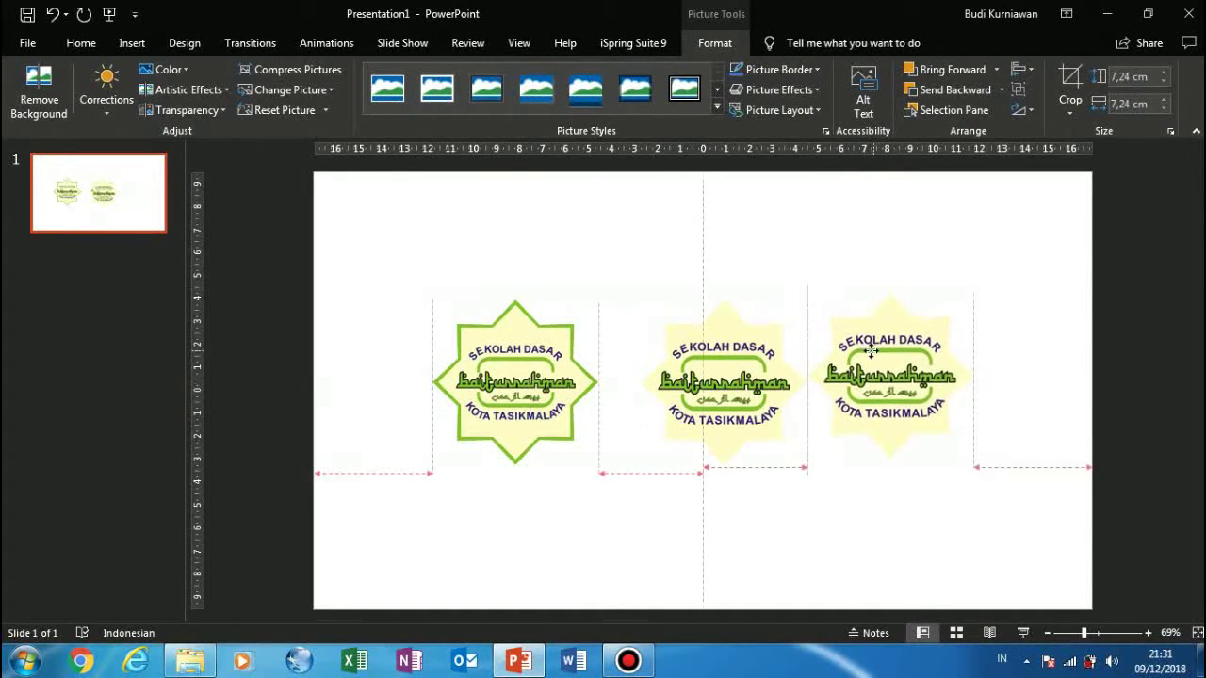
pyautogui.moveTo(895, 352); pyautogui.dragTo(871, 358)
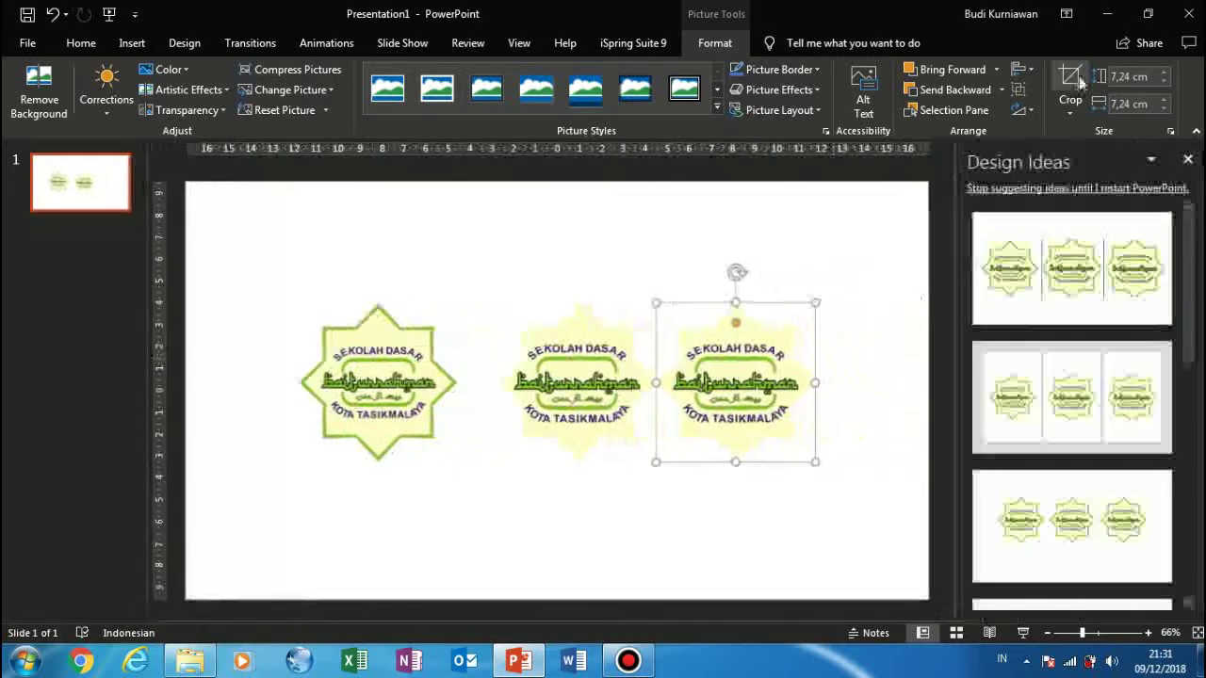
pyautogui.click(1071, 84)
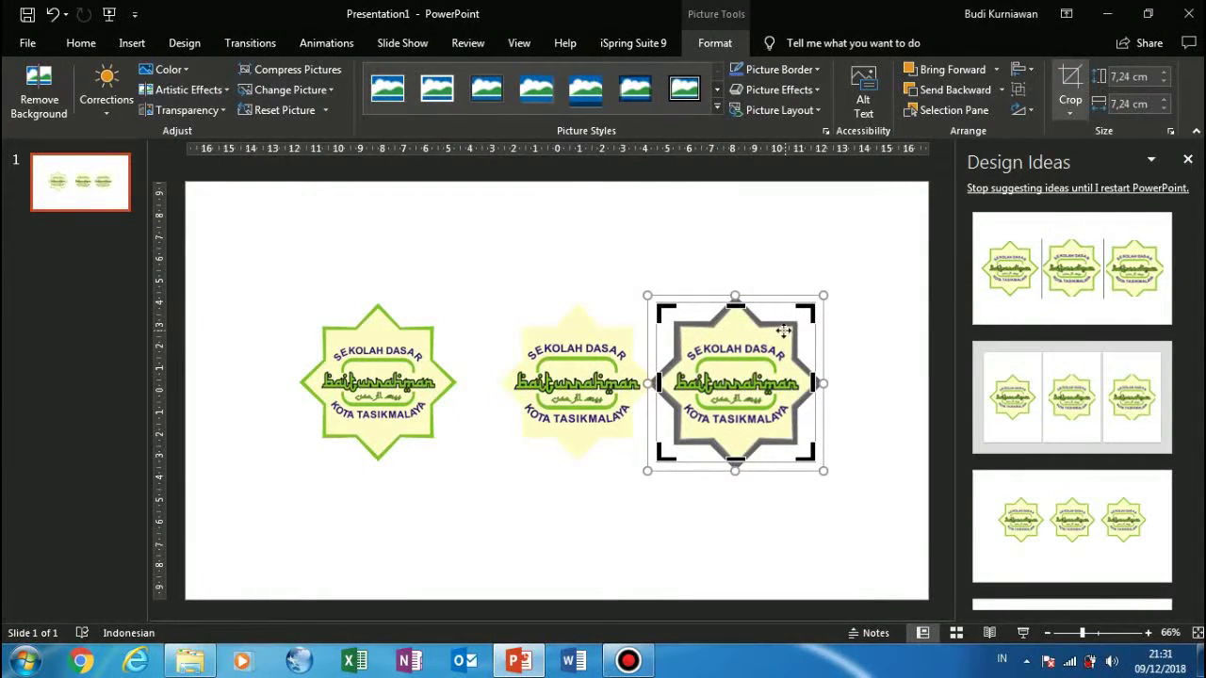
pyautogui.moveTo(735, 310); pyautogui.dragTo(740, 351)
pyautogui.hotkey('ctrl', 'z')
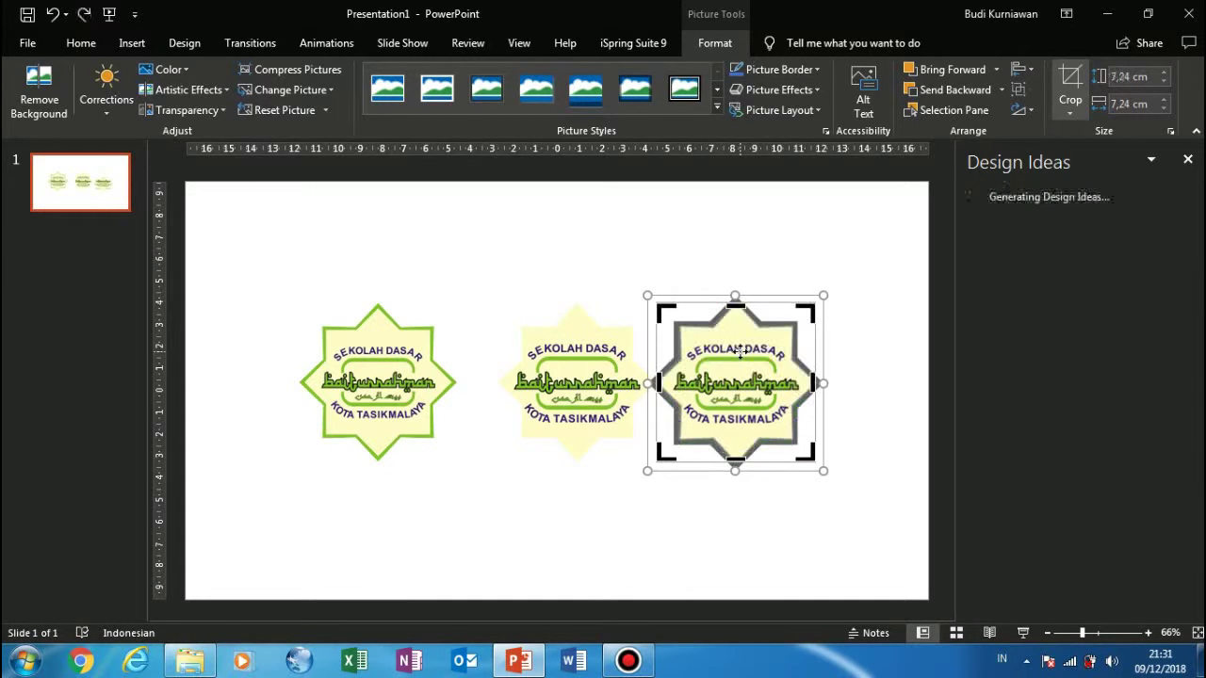
pyautogui.click(1070, 104)
pyautogui.click(1081, 219)
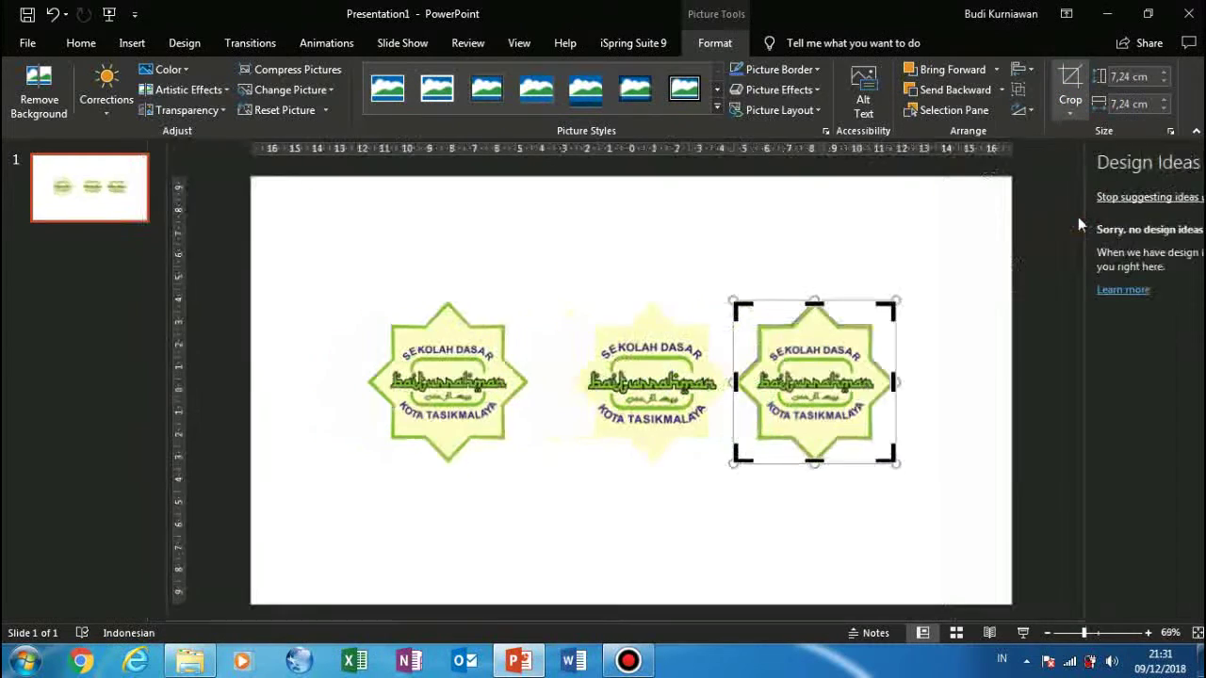
pyautogui.click(1071, 79)
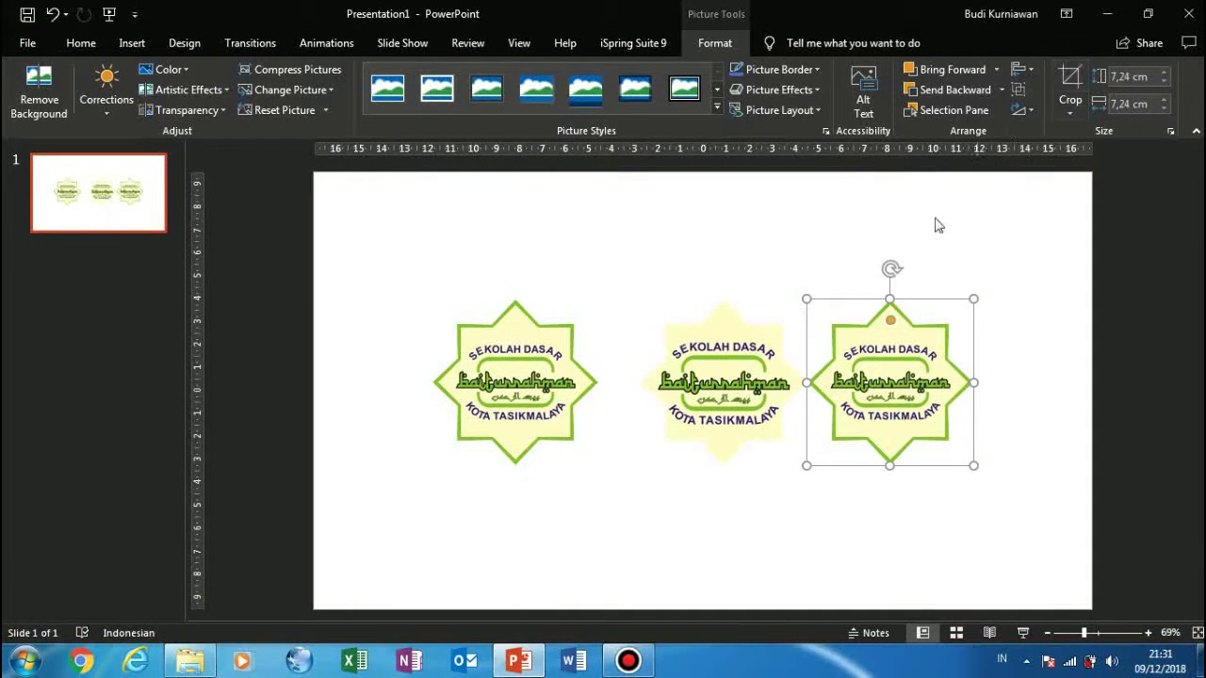
# - Recrop the third logo to a rectangle shape, ready for further cropping
pyautogui.click(1070, 77)
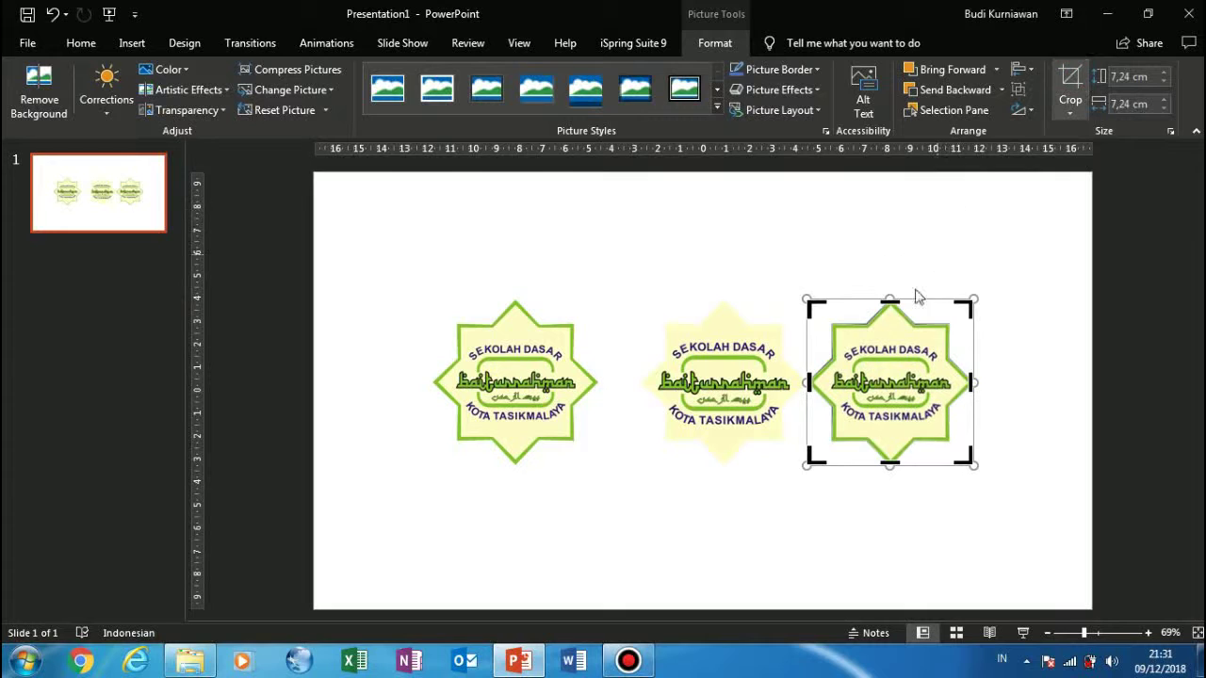
pyautogui.moveTo(890, 300); pyautogui.dragTo(891, 338)
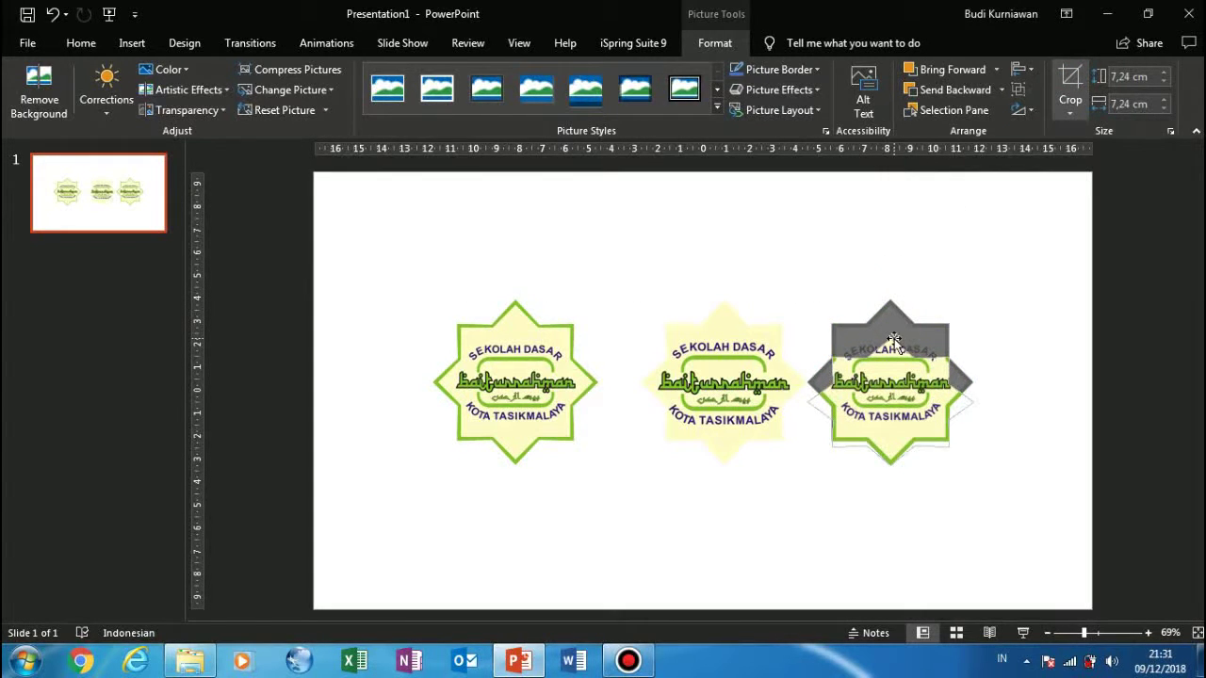
pyautogui.hotkey('ctrl', 'z')
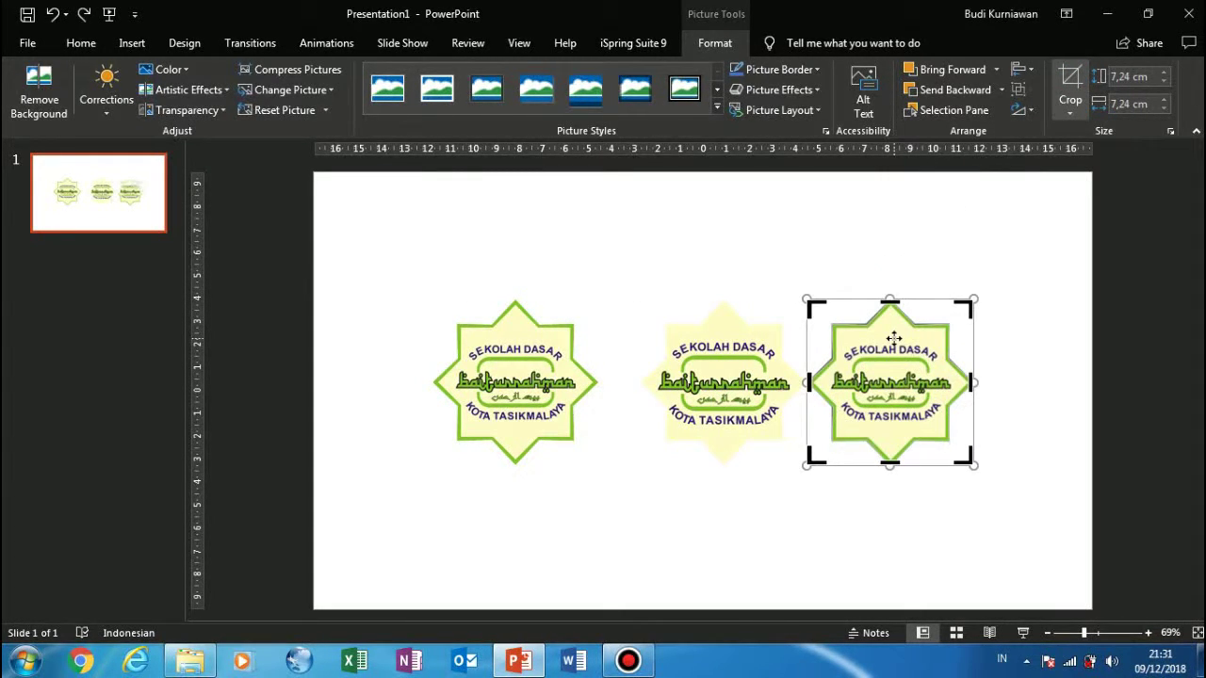
pyautogui.click(1070, 113)
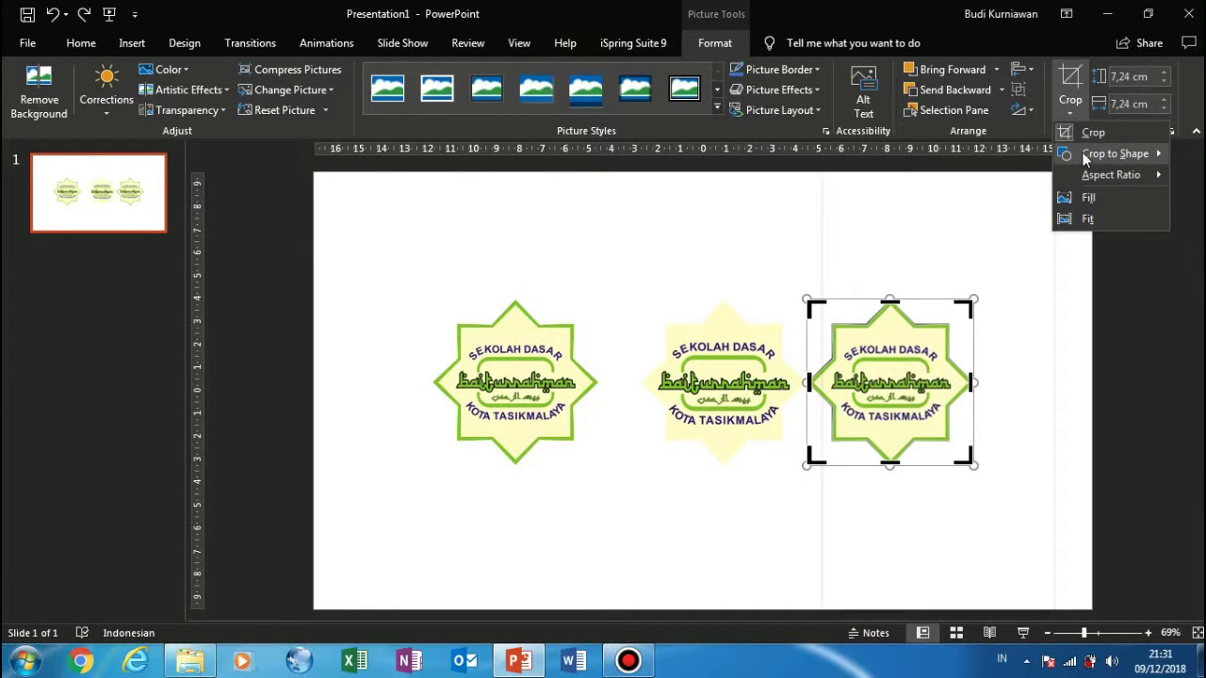
pyautogui.moveTo(1114, 154)
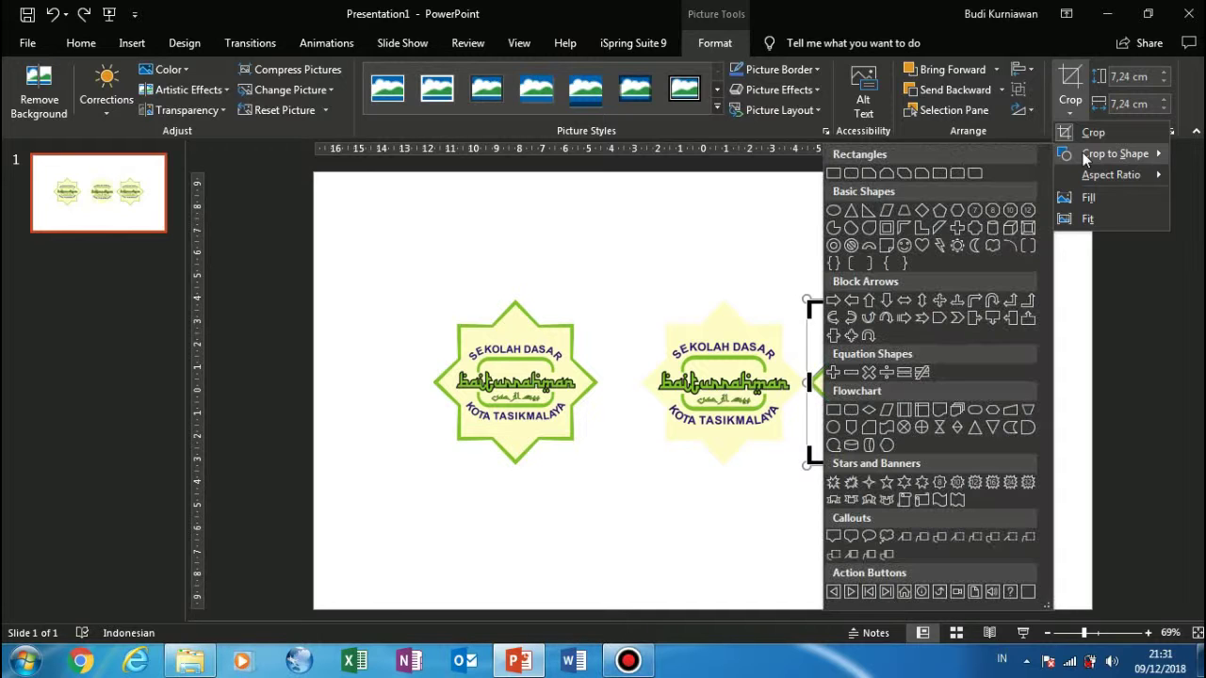
pyautogui.click(851, 176)
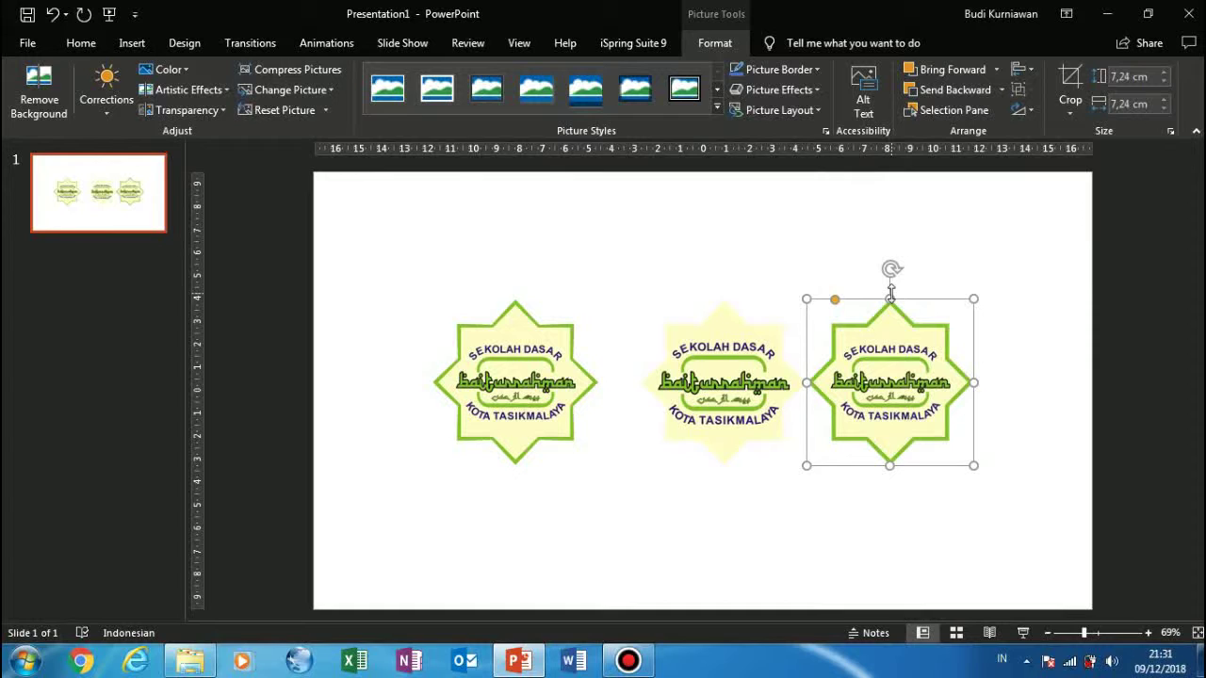
pyautogui.click(1070, 79)
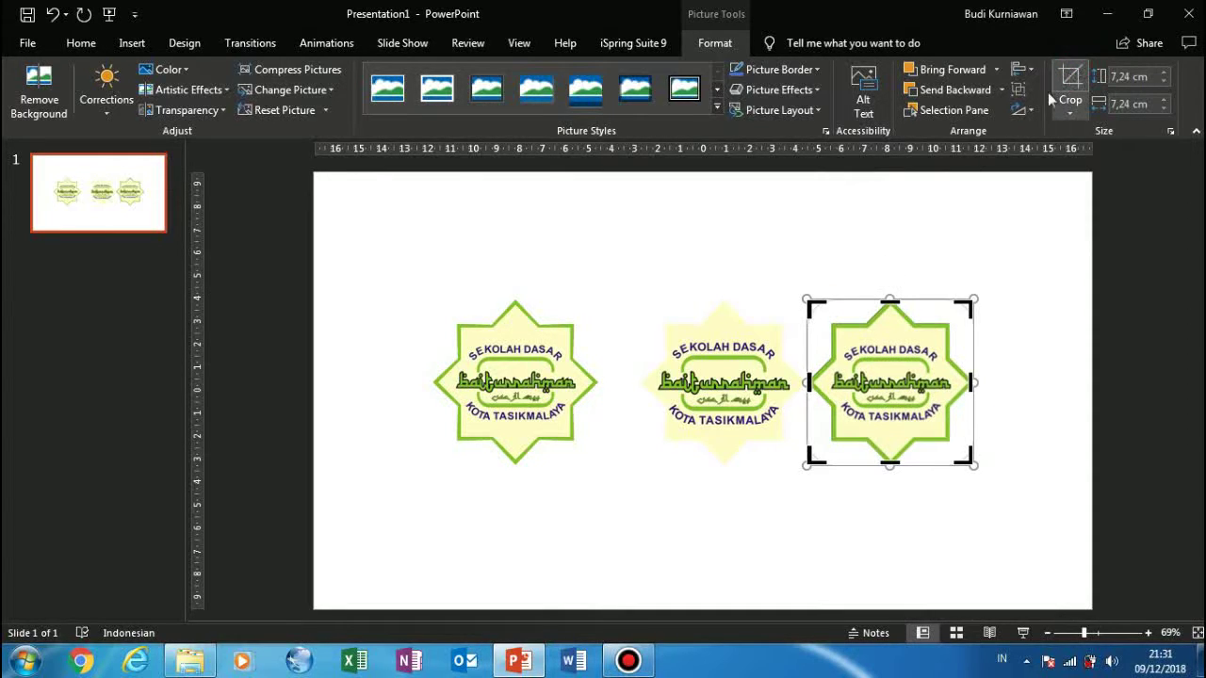
# - Trim all four crop edges of the third logo to a 5,5 × 2,31 cm wordmark band
pyautogui.moveTo(890, 304); pyautogui.dragTo(890, 374)
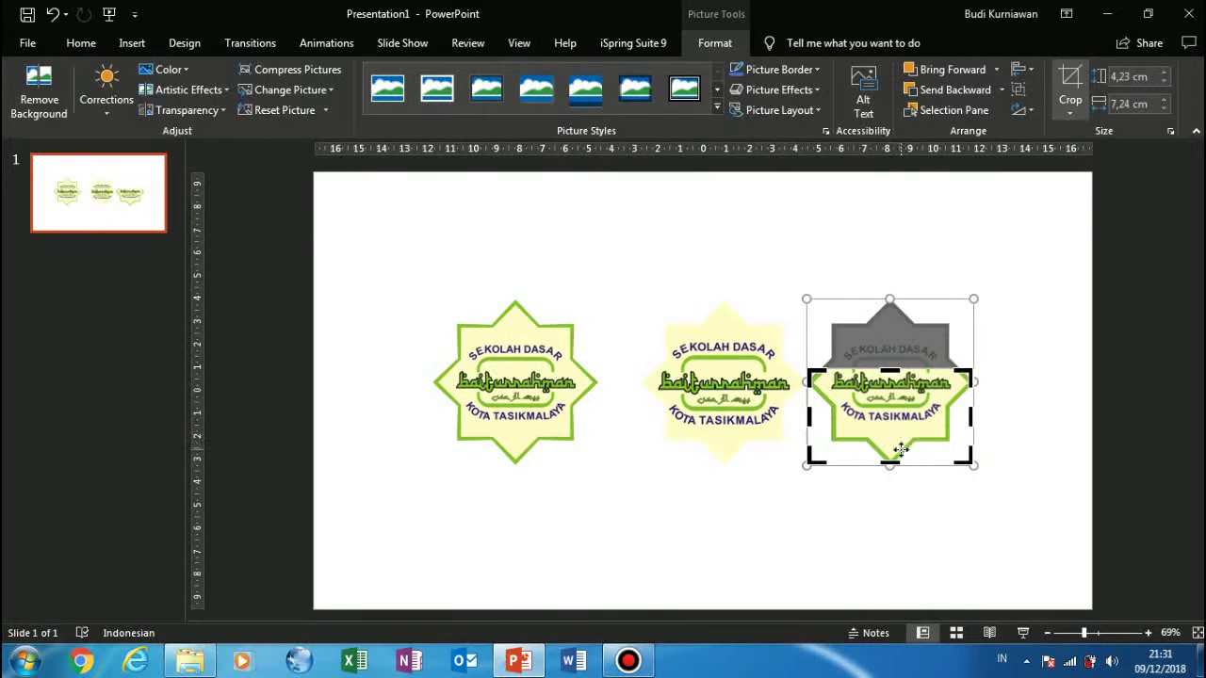
pyautogui.click(895, 457)
pyautogui.moveTo(895, 457); pyautogui.dragTo(889, 360)
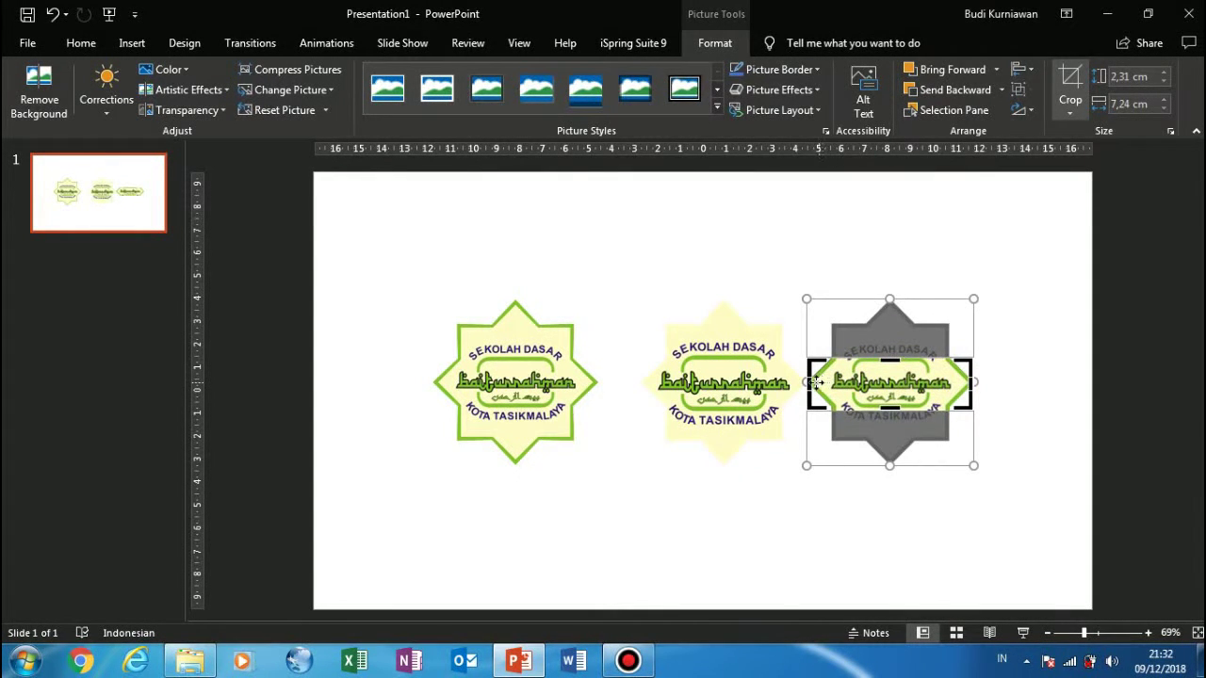
pyautogui.moveTo(807, 382); pyautogui.dragTo(829, 382)
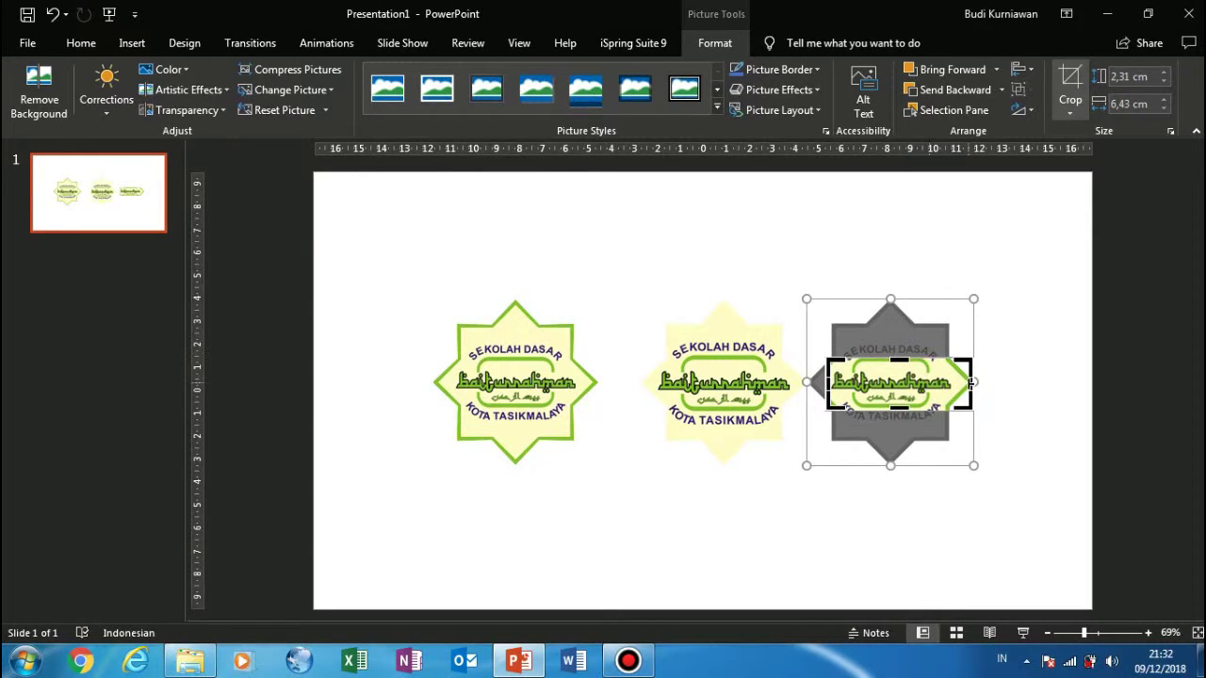
pyautogui.moveTo(973, 383); pyautogui.dragTo(952, 382)
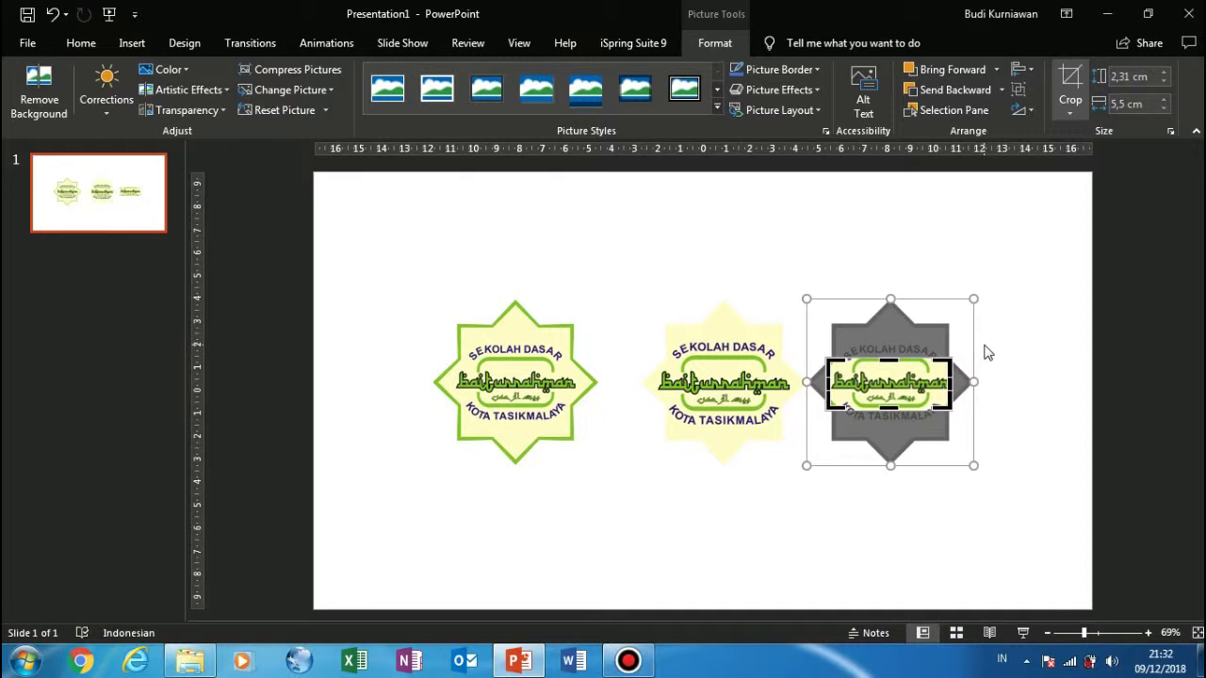
pyautogui.click(988, 352)
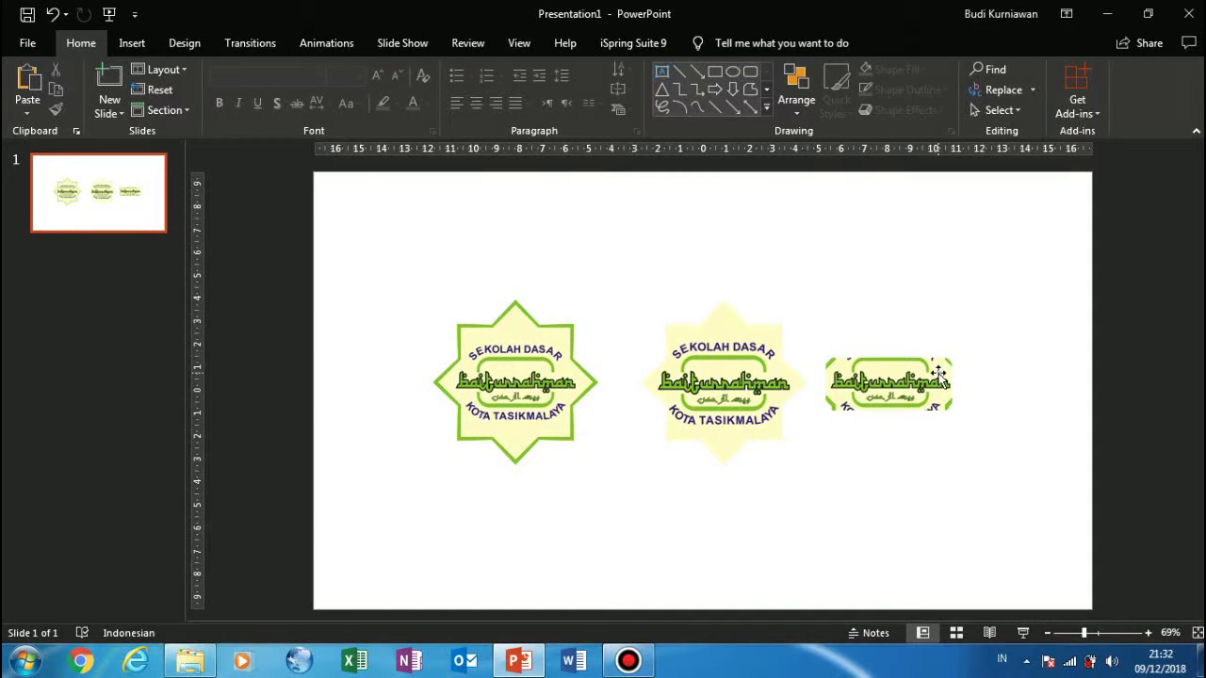
# - Crop the wordmark band to a rounded-rectangle shape and dismiss the Windows color-scheme prompt
pyautogui.doubleClick(938, 375)
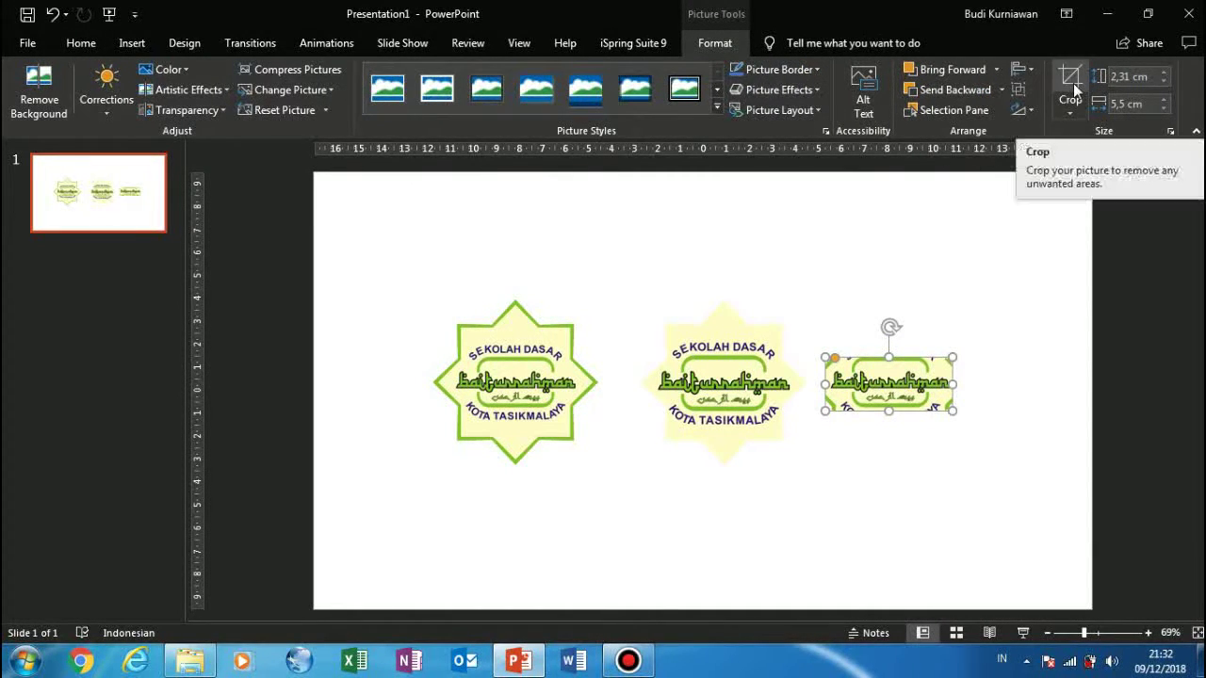
pyautogui.click(1071, 111)
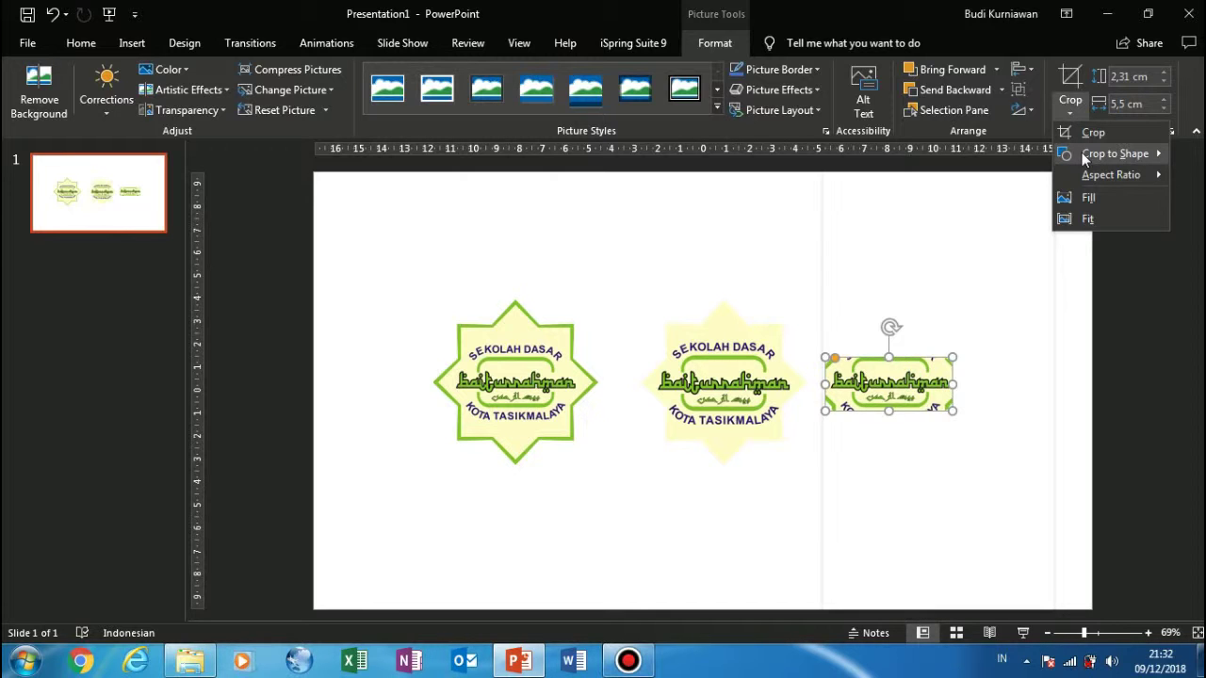
pyautogui.click(1084, 158)
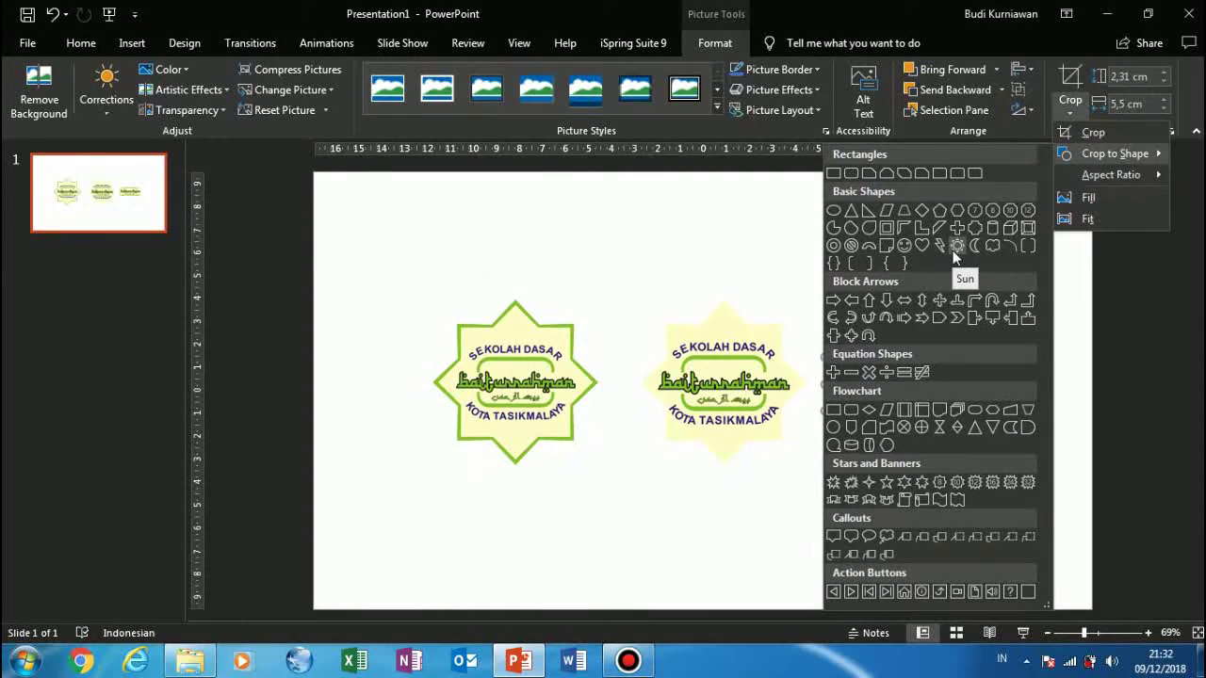
pyautogui.click(884, 252)
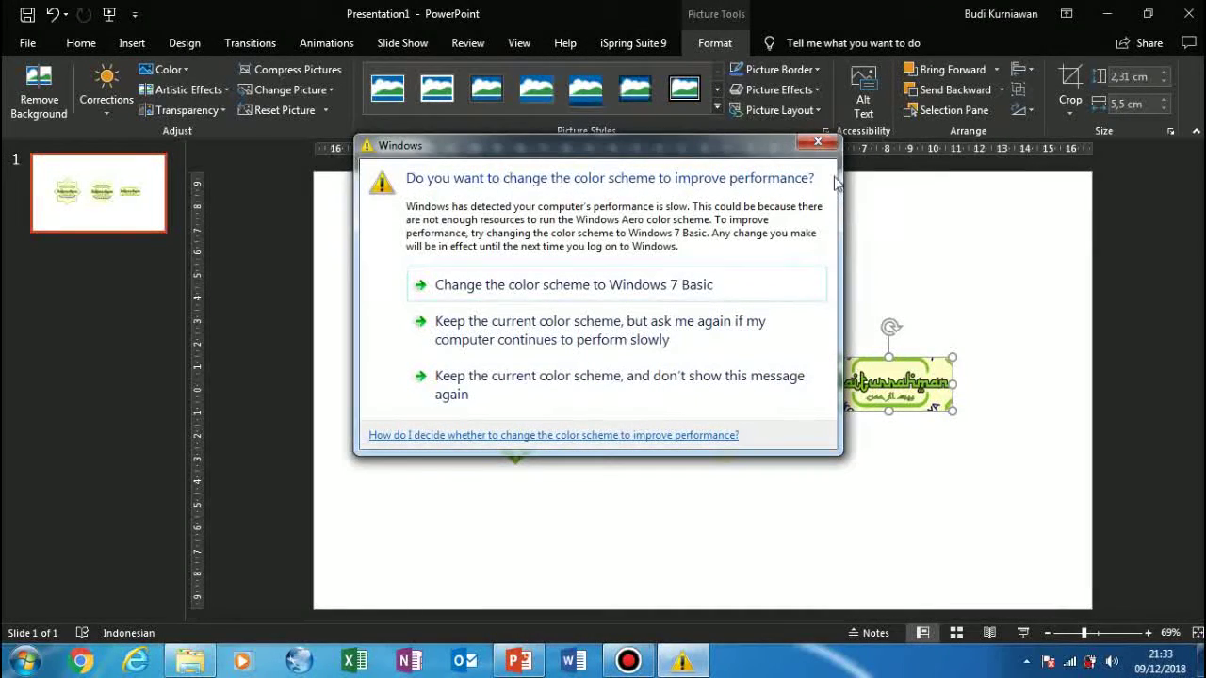
pyautogui.click(820, 143)
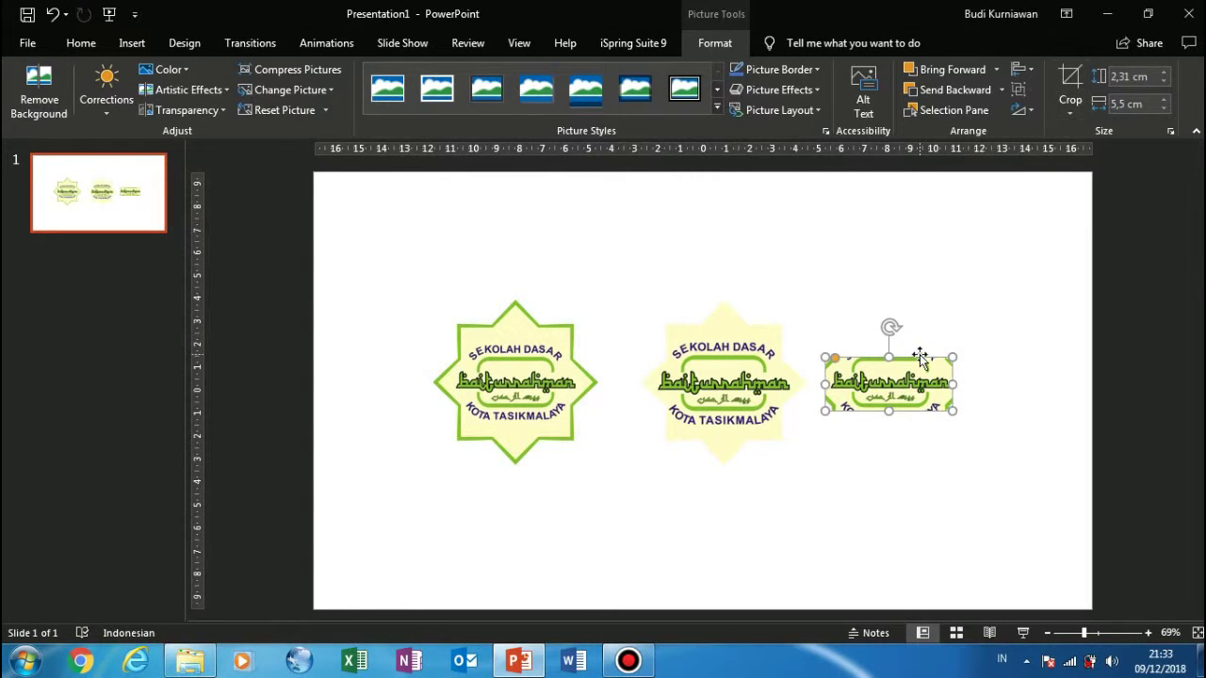
# - Delete the selected item and make a first tighter crop around the wordmark line
pyautogui.click(836, 360)
pyautogui.press('Delete')
pyautogui.moveTo(848, 365); pyautogui.dragTo(869, 368)
pyautogui.click(1071, 81)
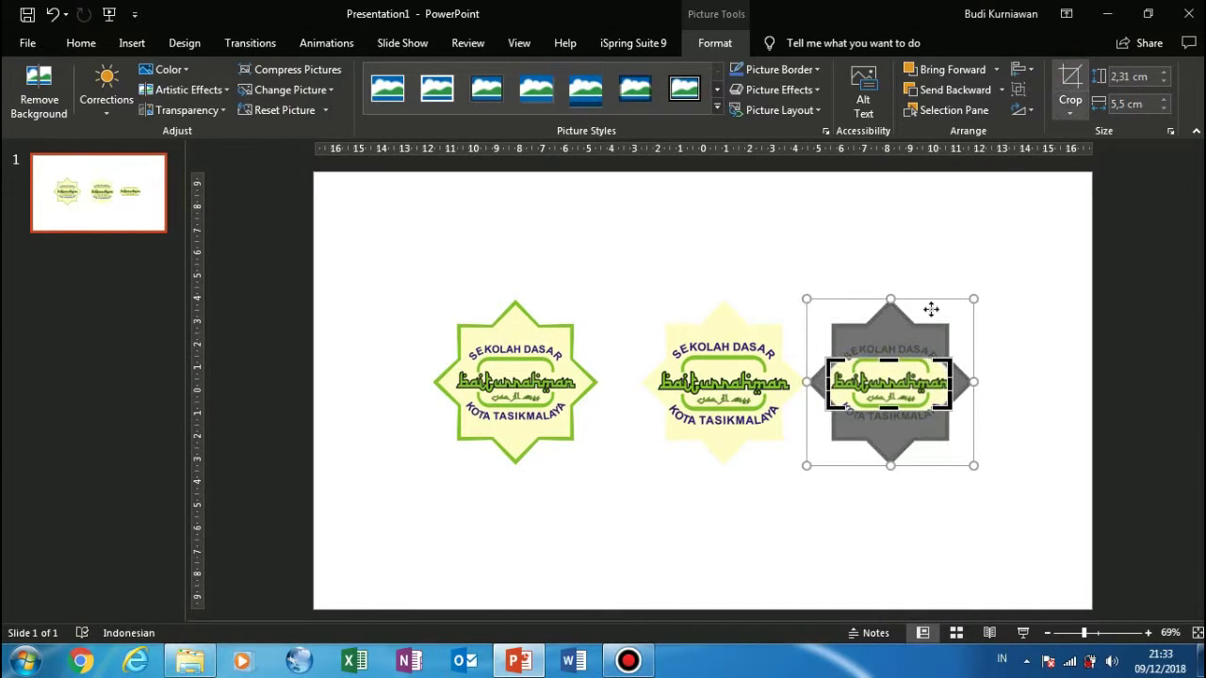
pyautogui.click(889, 407)
pyautogui.moveTo(891, 397); pyautogui.dragTo(890, 388)
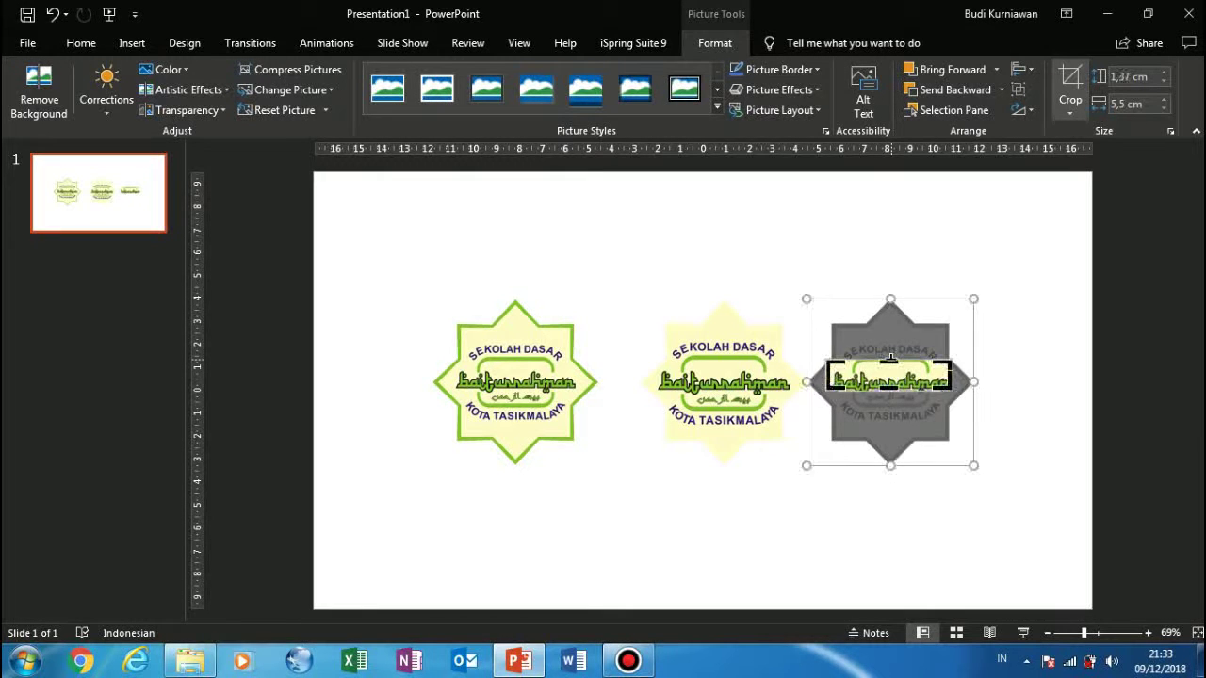
pyautogui.click(1044, 299)
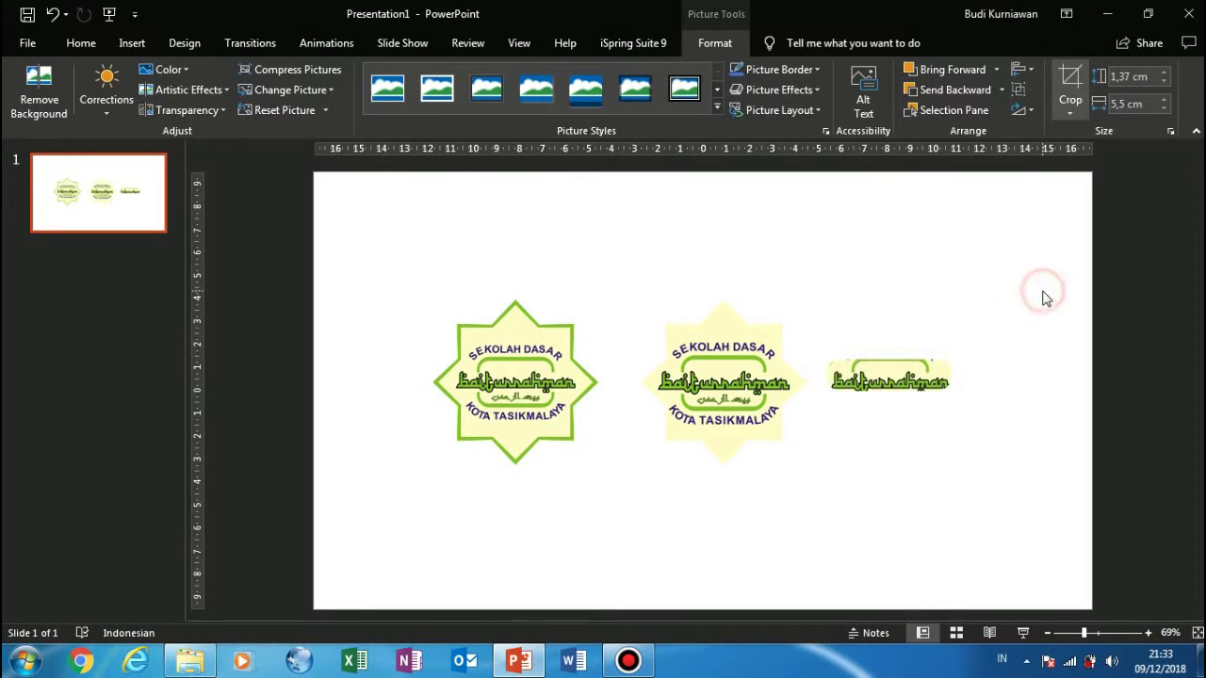
# - Crop the strip again to only the baiturrahman lettering, 0.83 × 5.5 cm
pyautogui.click(990, 341)
pyautogui.click(921, 369)
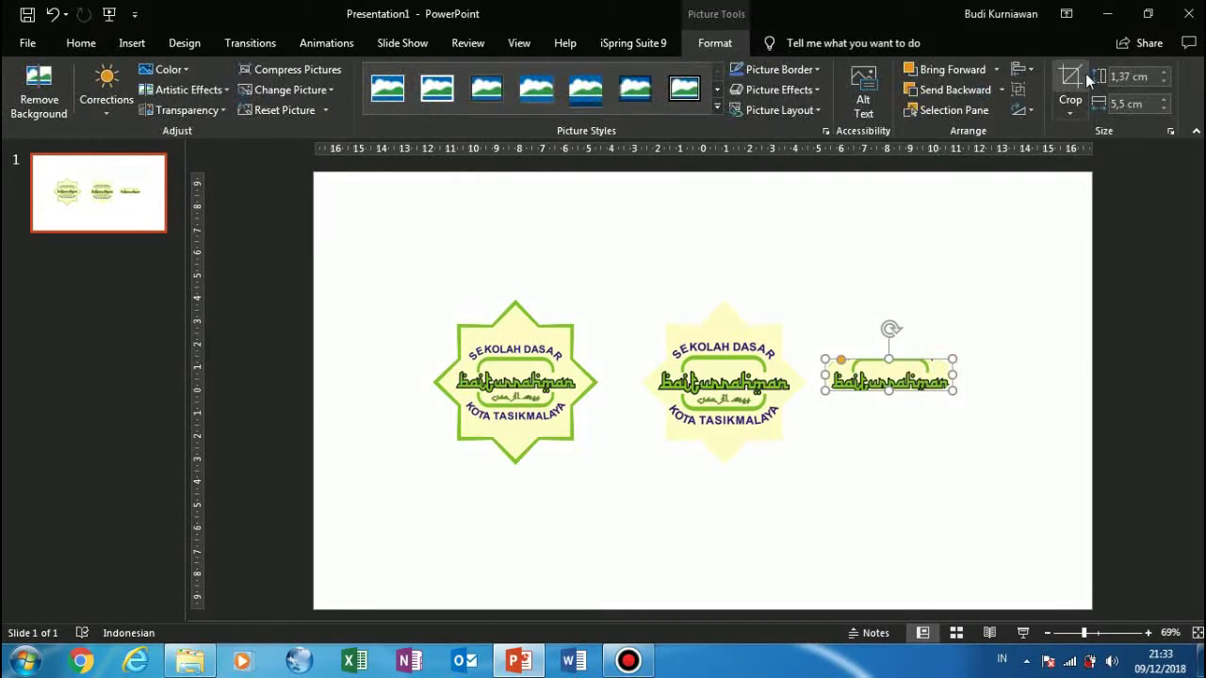
pyautogui.click(1071, 85)
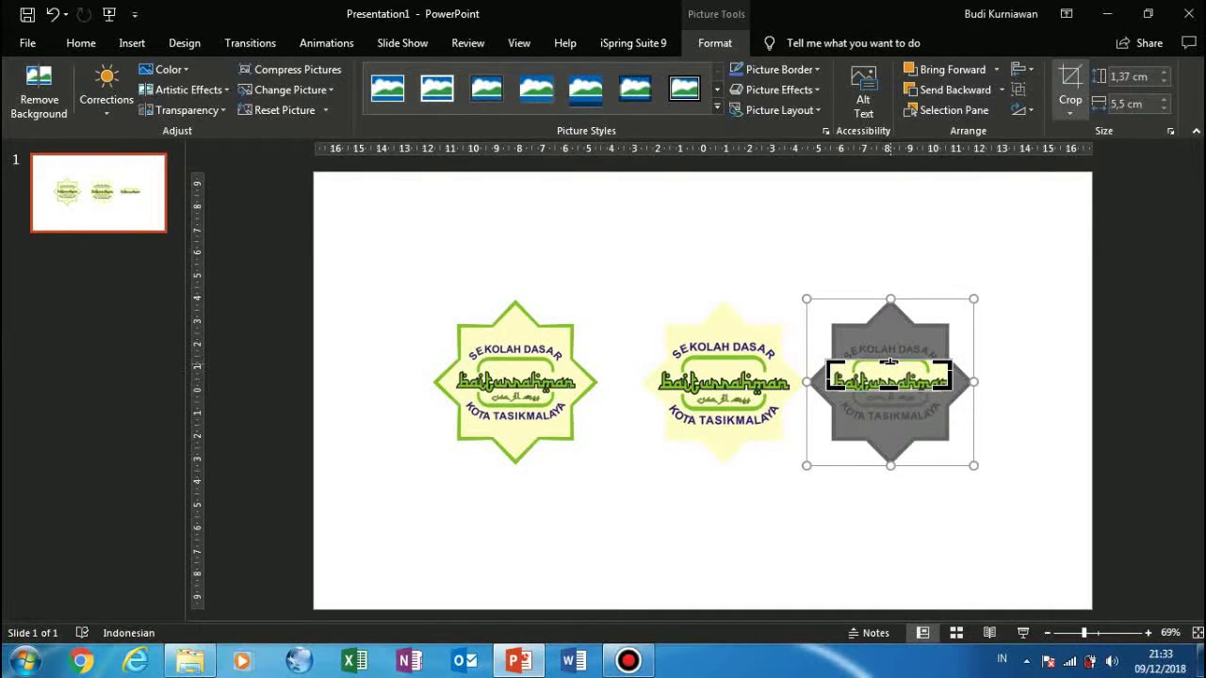
pyautogui.moveTo(890, 362); pyautogui.dragTo(890, 375)
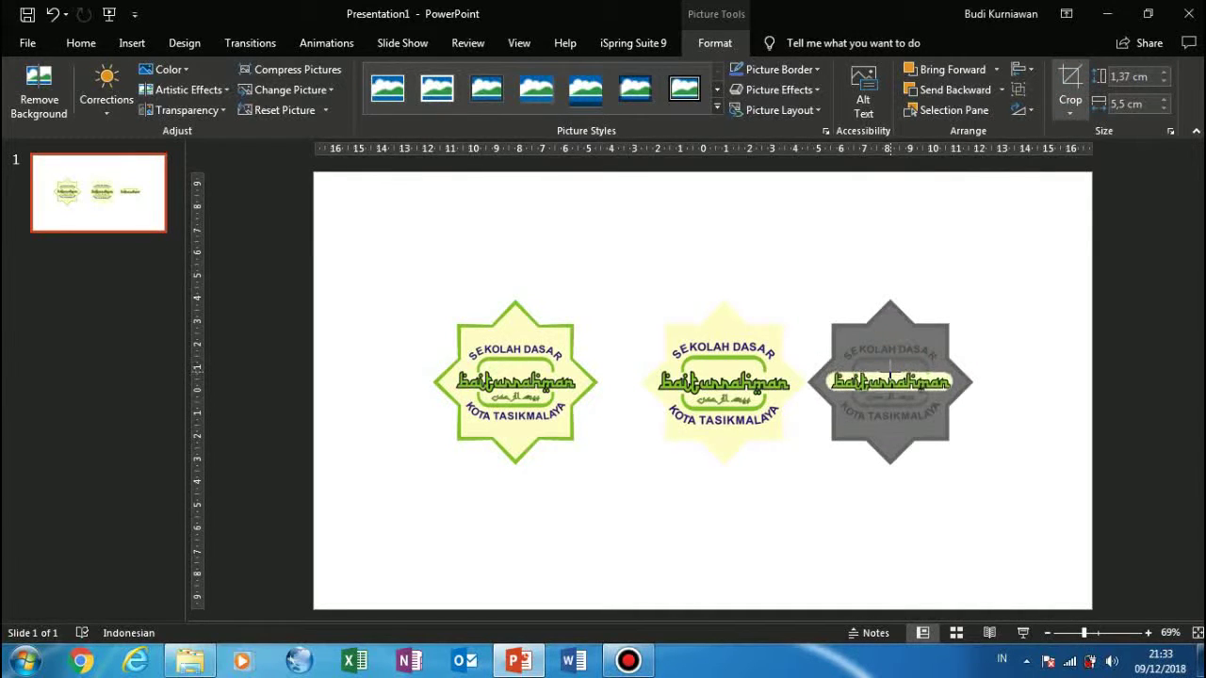
pyautogui.click(1029, 285)
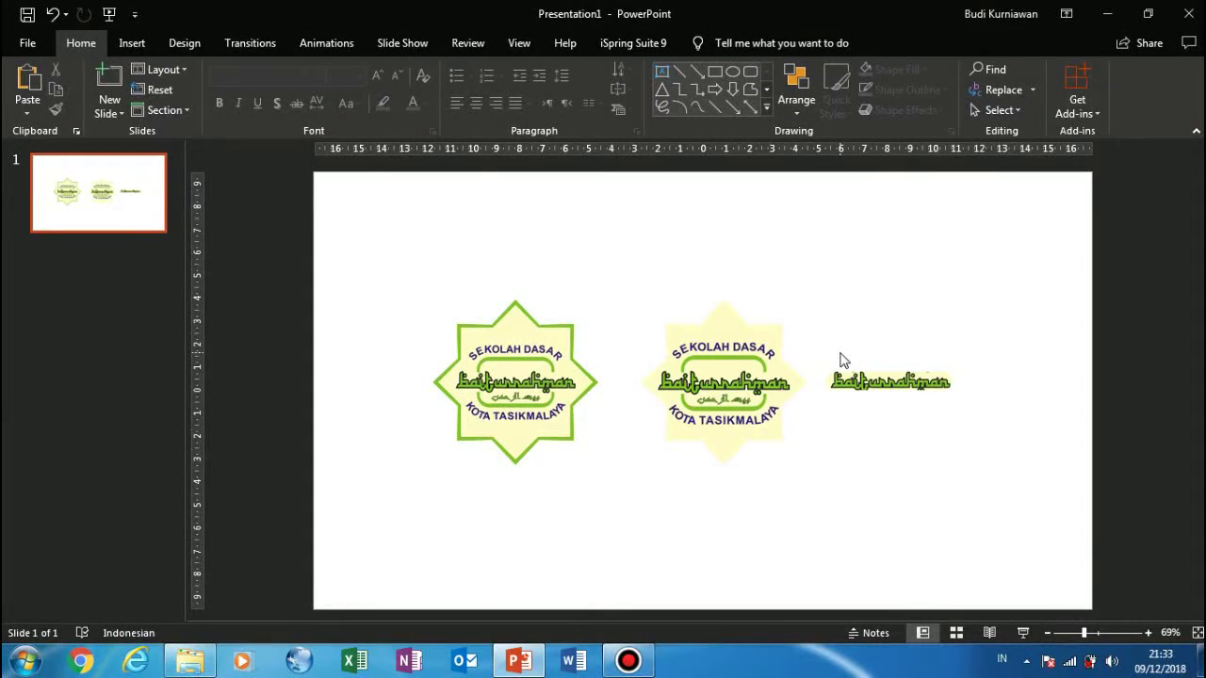
# - Start Remove Background on the wordmark picture; a first keep mark is undone
pyautogui.click(871, 381)
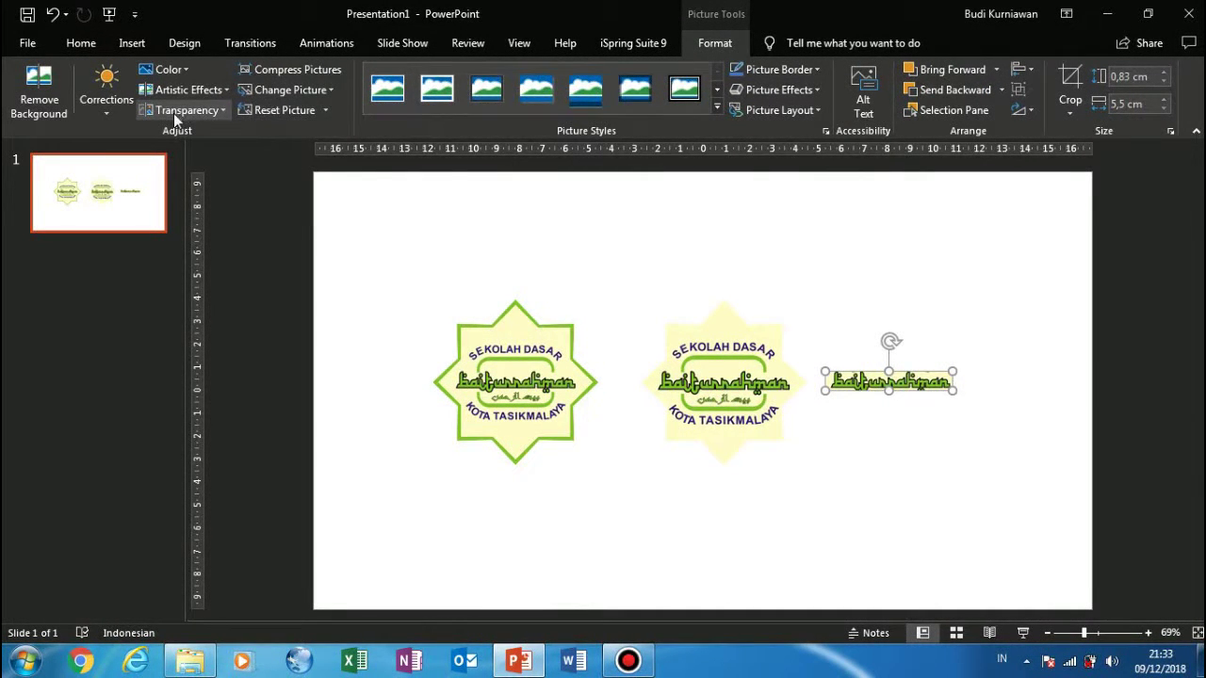
pyautogui.click(40, 99)
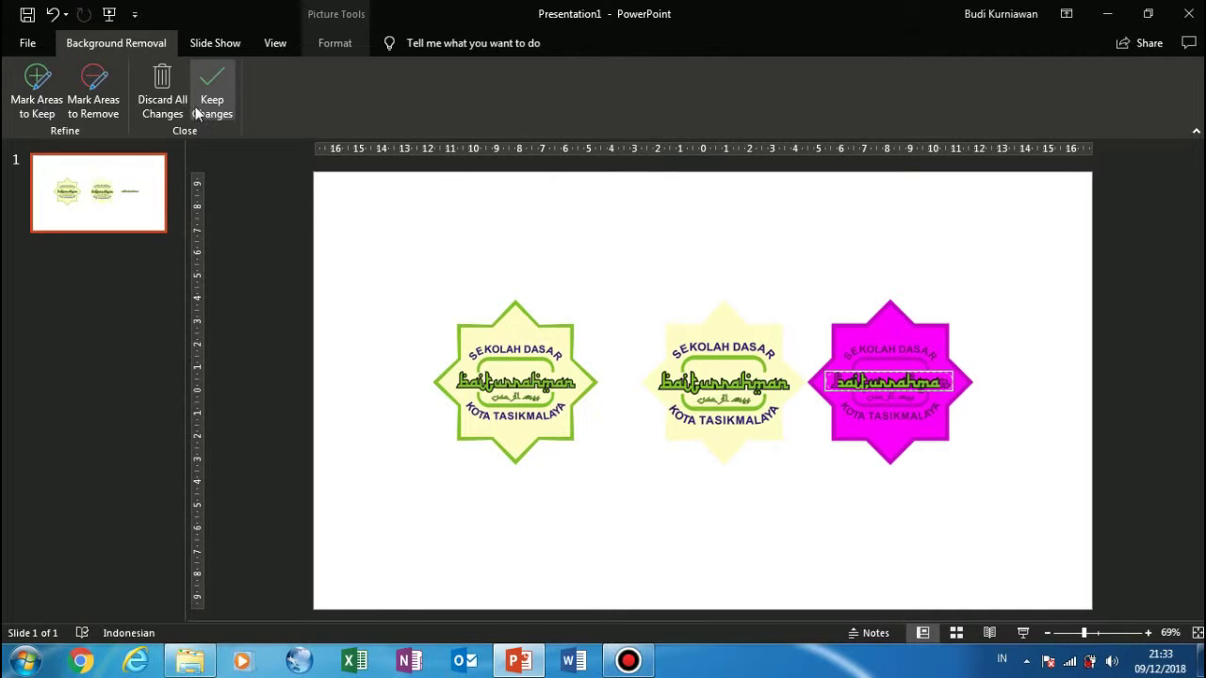
pyautogui.click(42, 94)
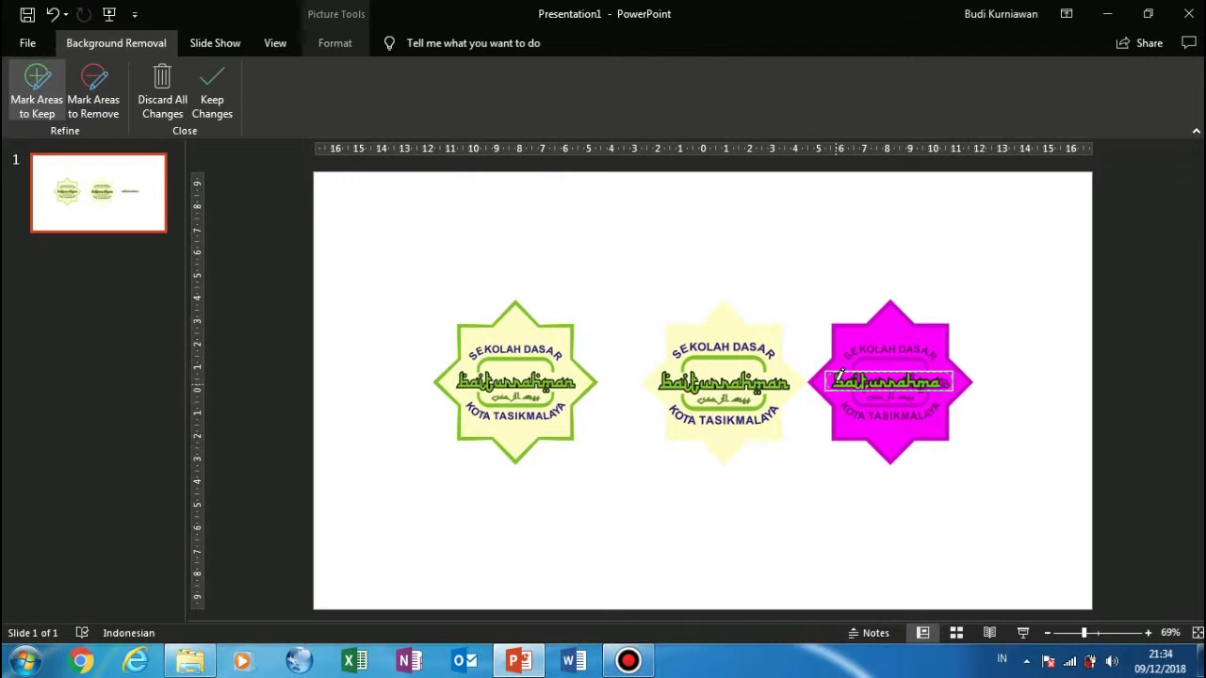
pyautogui.moveTo(844, 372); pyautogui.dragTo(874, 376)
pyautogui.hotkey('ctrl', 'z')
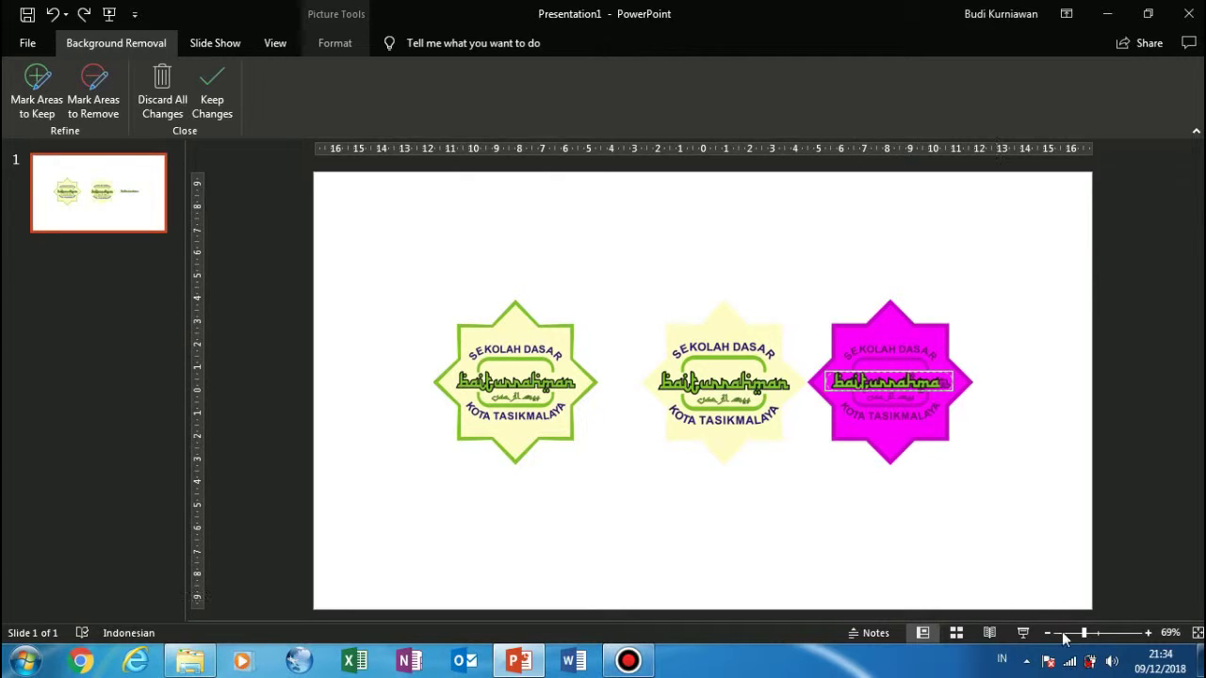
# - At 400% zoom, mark the missing parts of t, h, m and n to keep, then keep changes
pyautogui.moveTo(1084, 633); pyautogui.dragTo(1140, 640)
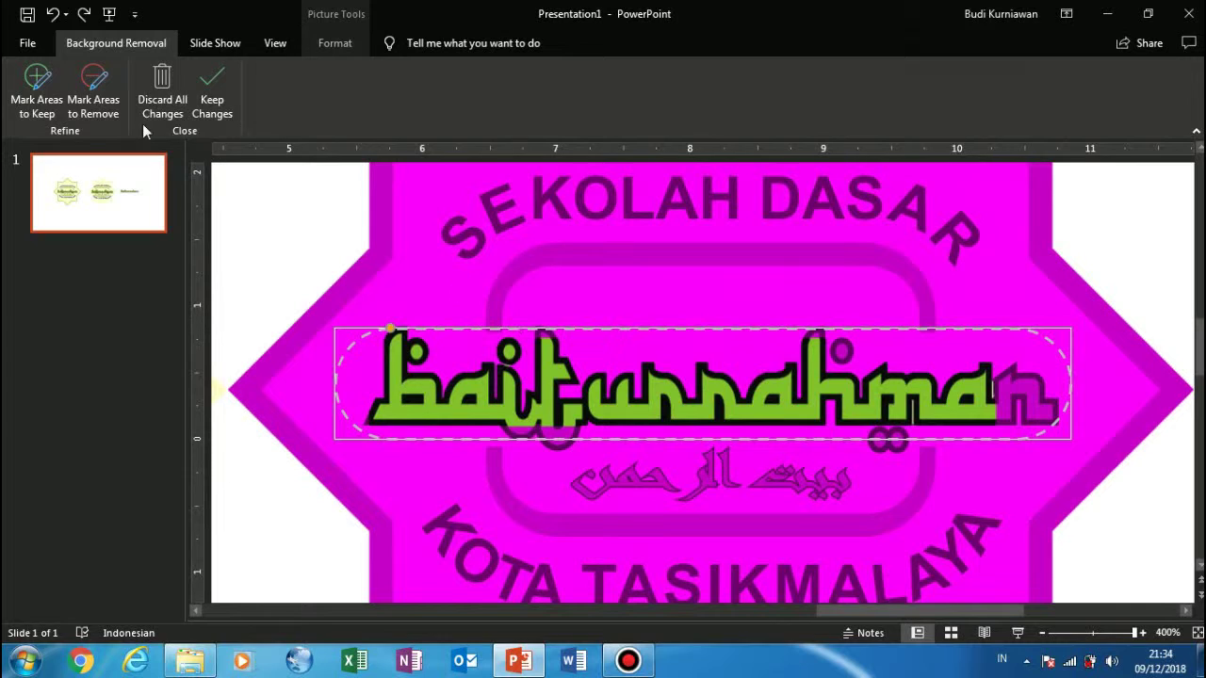
pyautogui.click(37, 94)
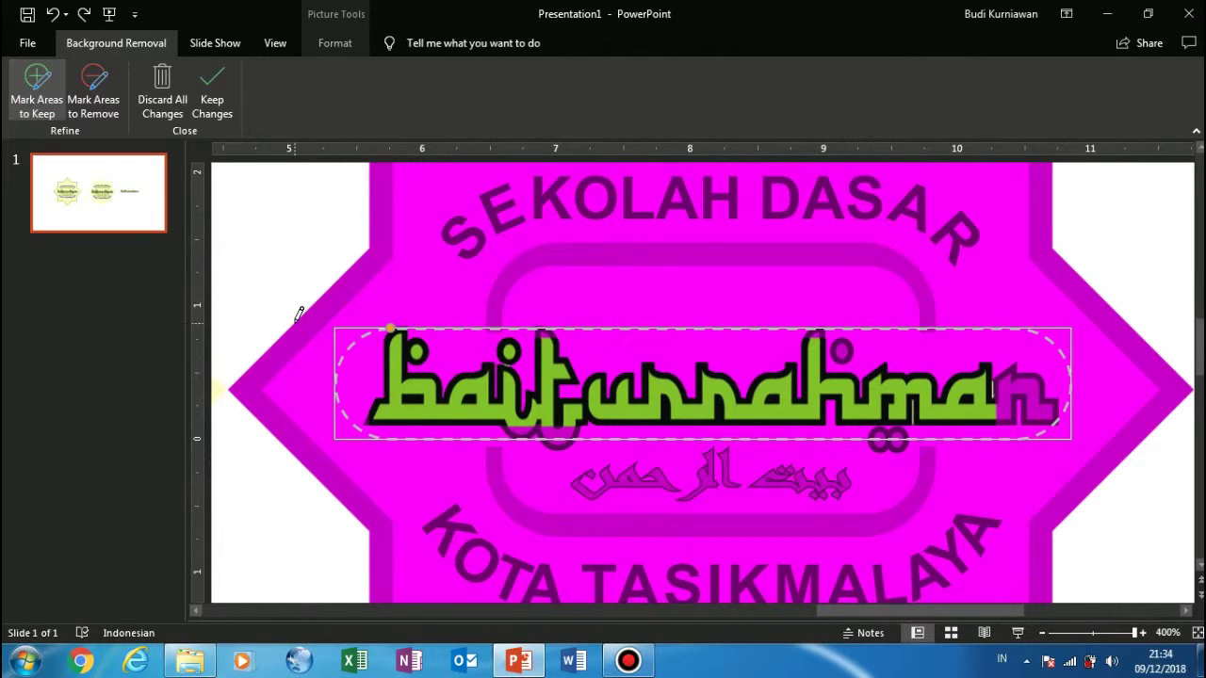
pyautogui.click(527, 424)
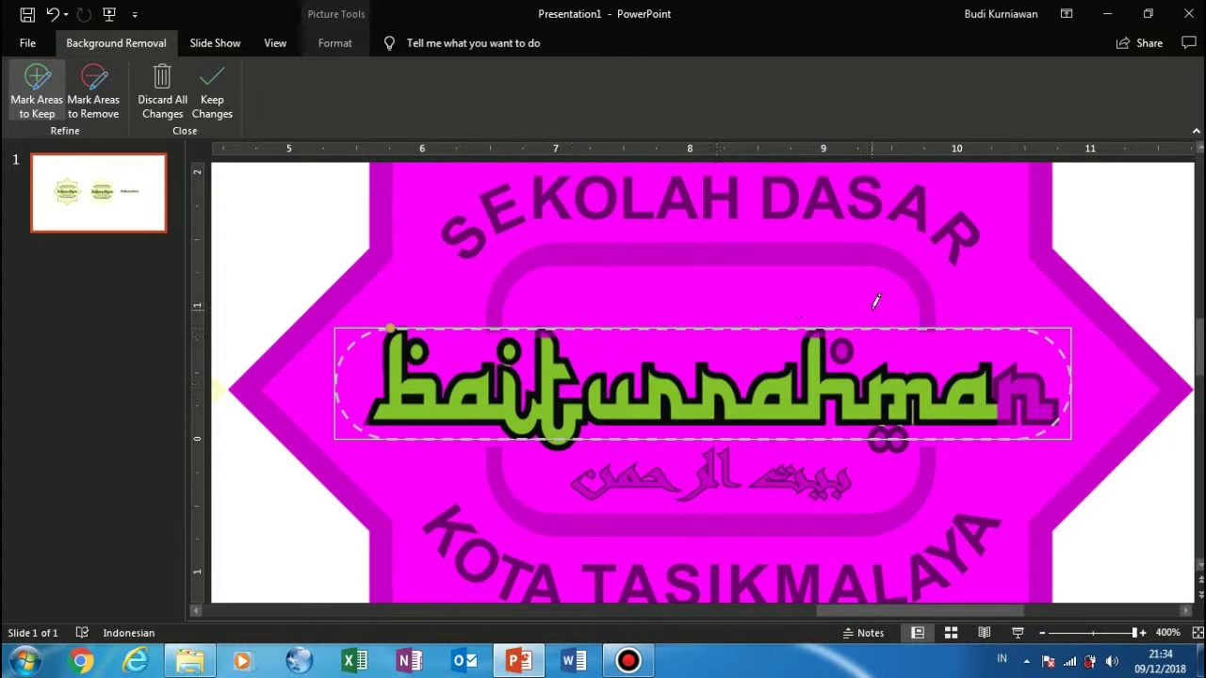
pyautogui.click(818, 332)
pyautogui.click(842, 350)
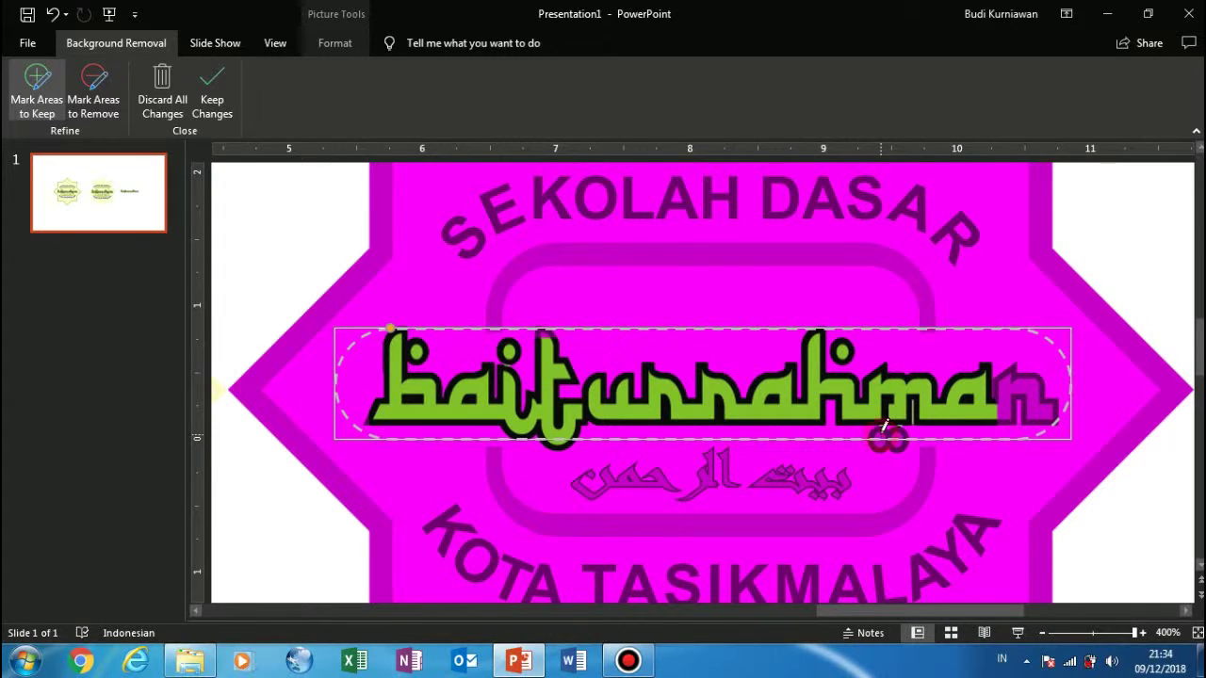
pyautogui.moveTo(884, 426); pyautogui.dragTo(905, 426)
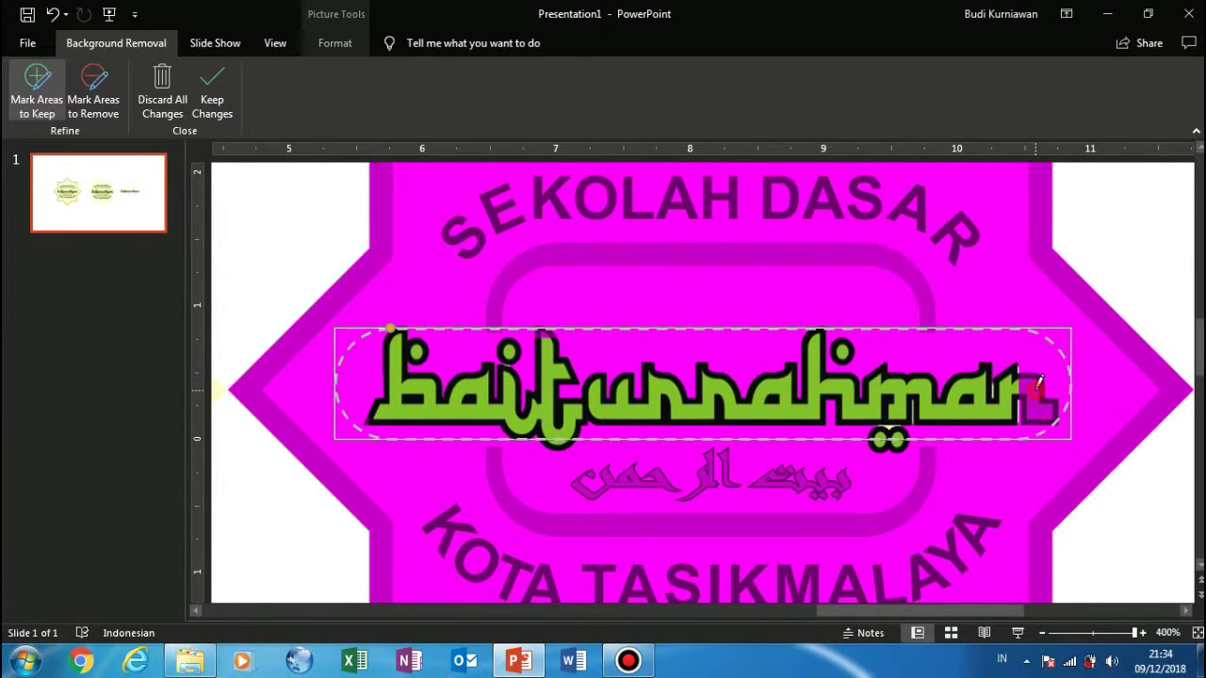
pyautogui.click(1038, 384)
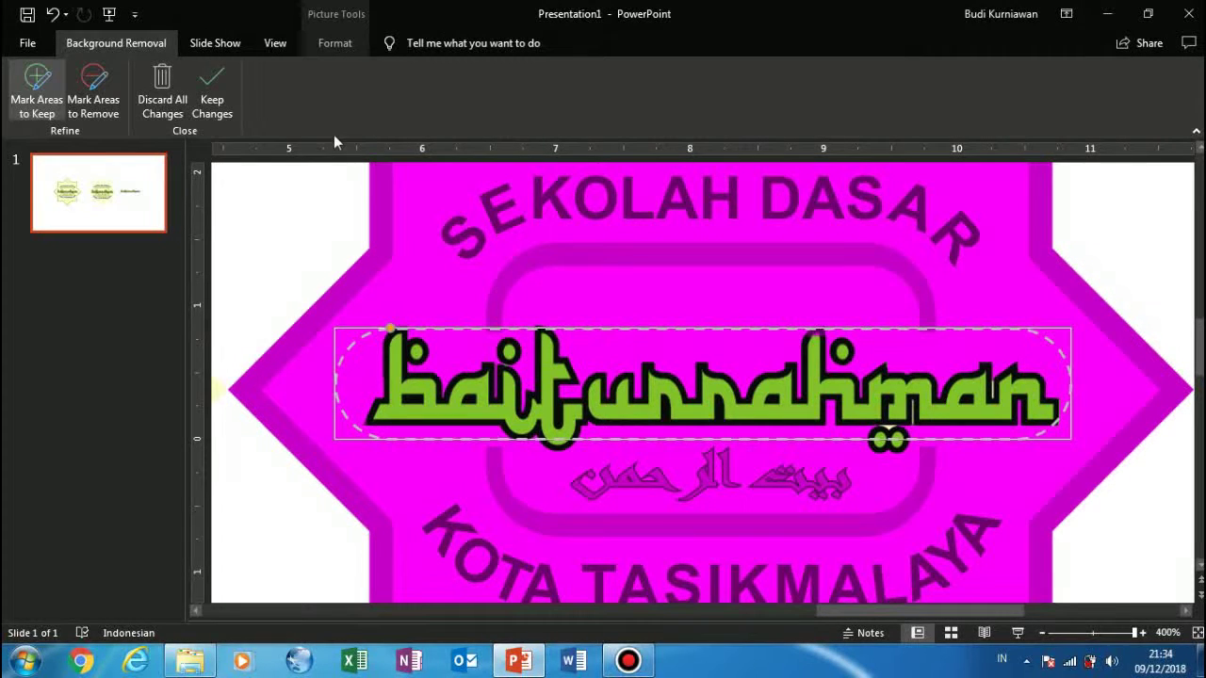
pyautogui.click(216, 101)
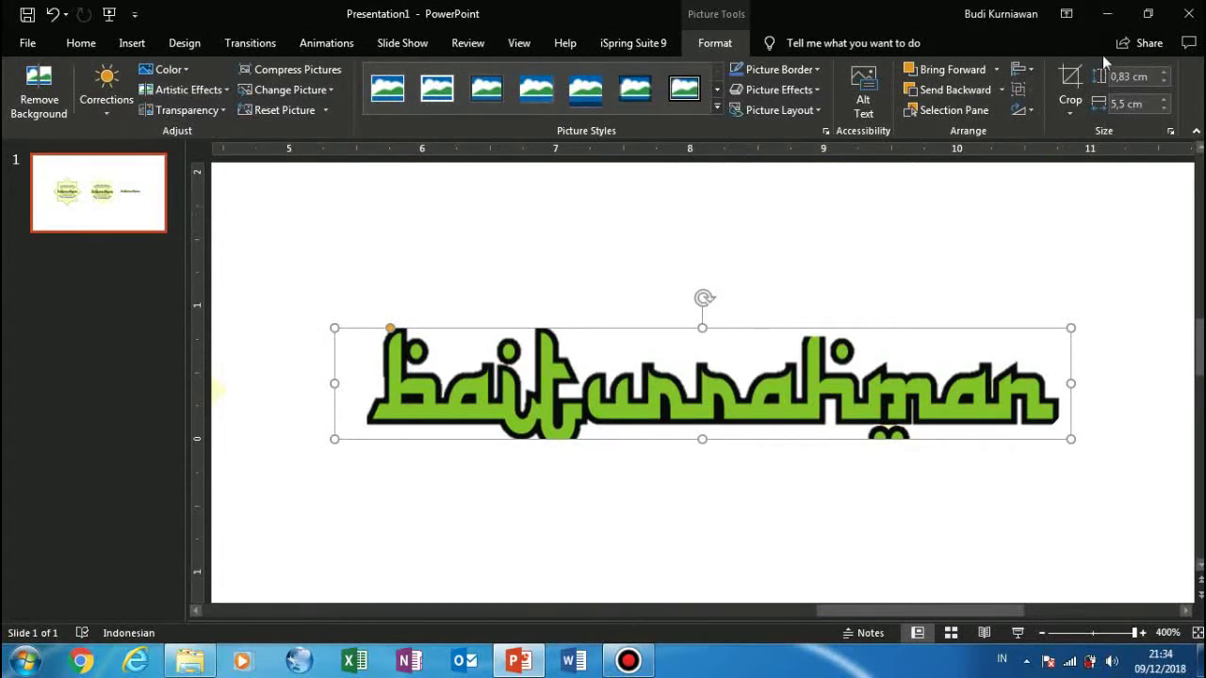
# - Extend the wordmark crop downward and upward to include the lower dots and the top of the t
pyautogui.click(1071, 79)
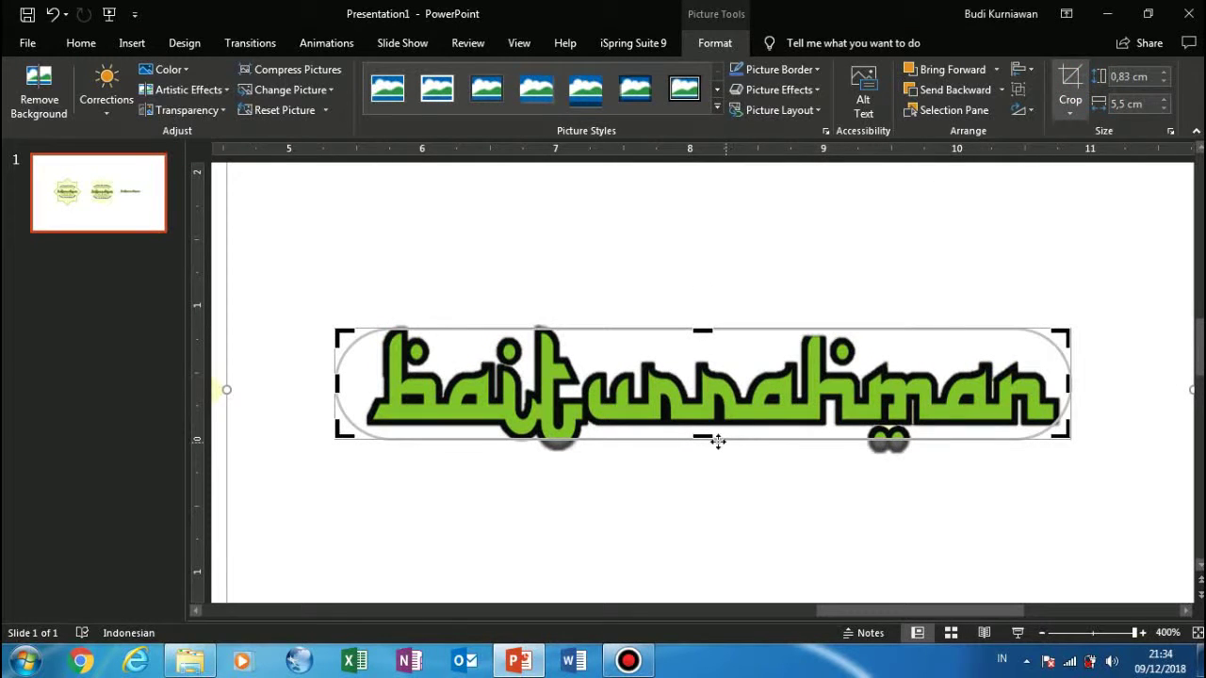
pyautogui.moveTo(703, 437)
pyautogui.mouseDown()
pyautogui.moveTo(702, 495)
pyautogui.moveTo(701, 463)
pyautogui.mouseUp()
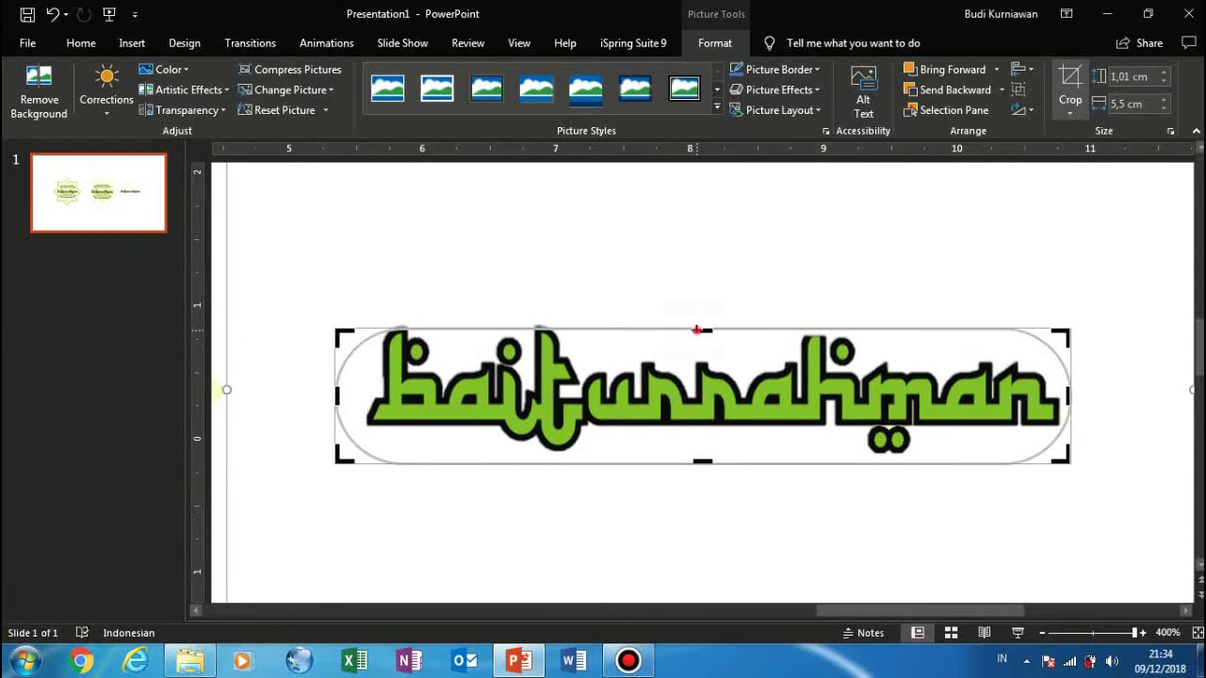
pyautogui.moveTo(697, 330); pyautogui.dragTo(696, 312)
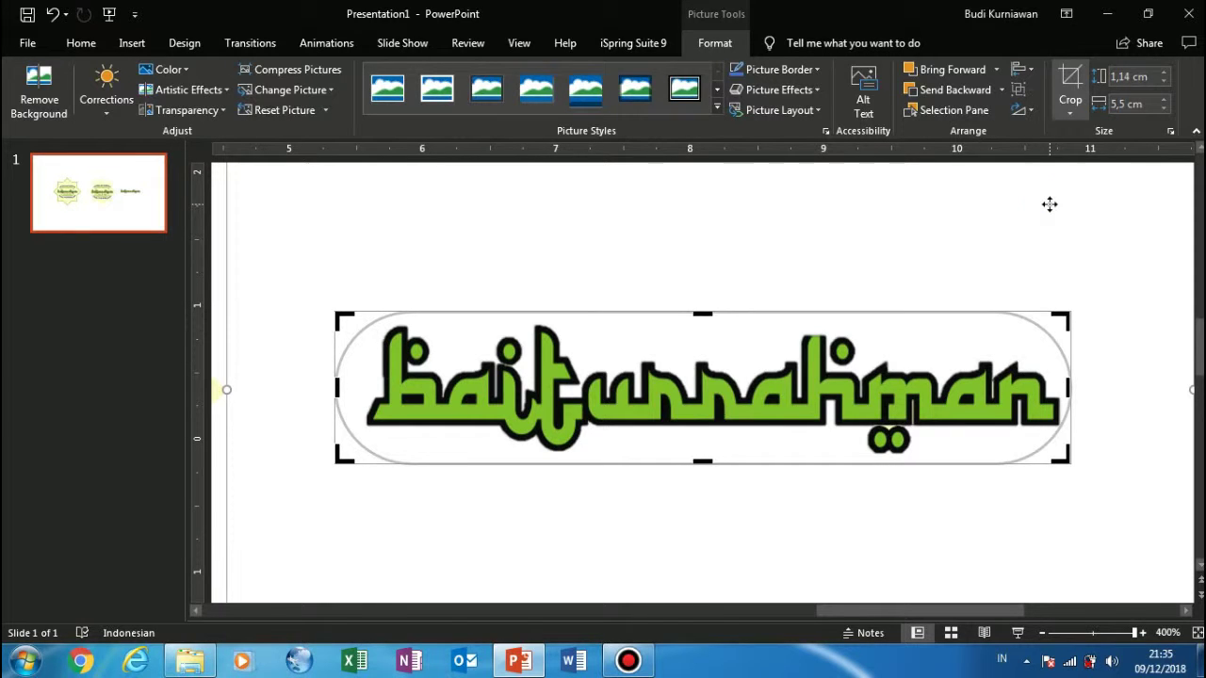
pyautogui.click(1050, 205)
# - Remove the magenta background again and keep changes, leaving 1.14 × 5.5 cm lettering
pyautogui.click(52, 104)
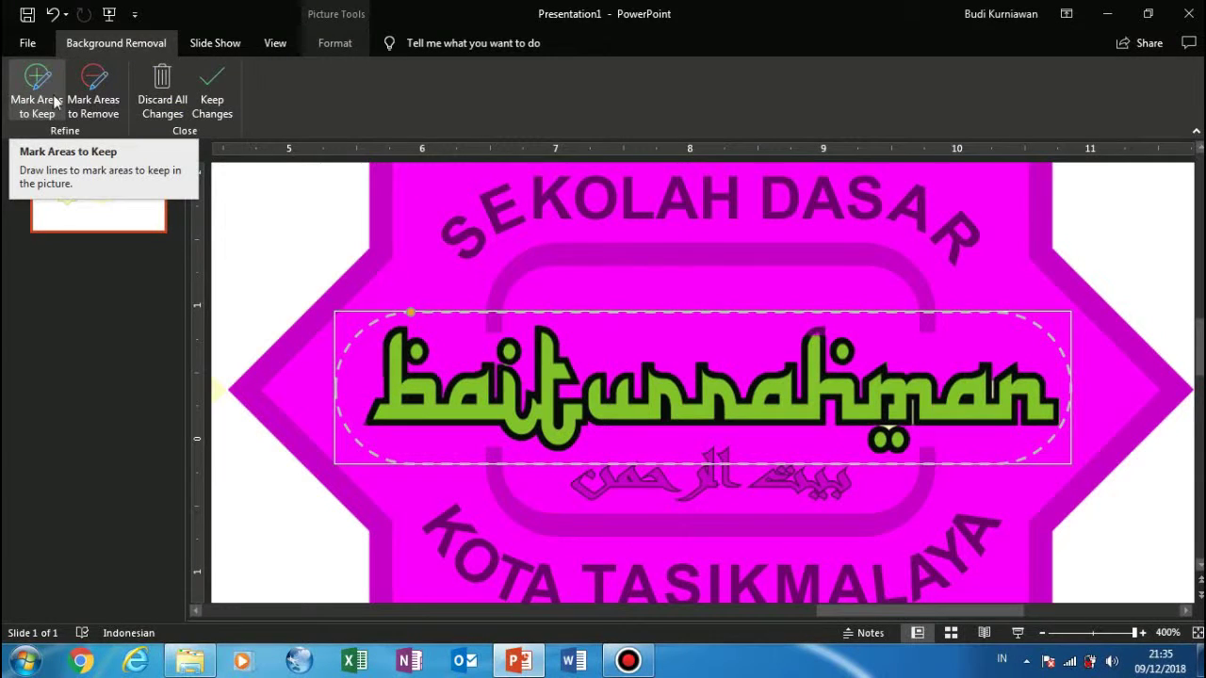
pyautogui.click(55, 102)
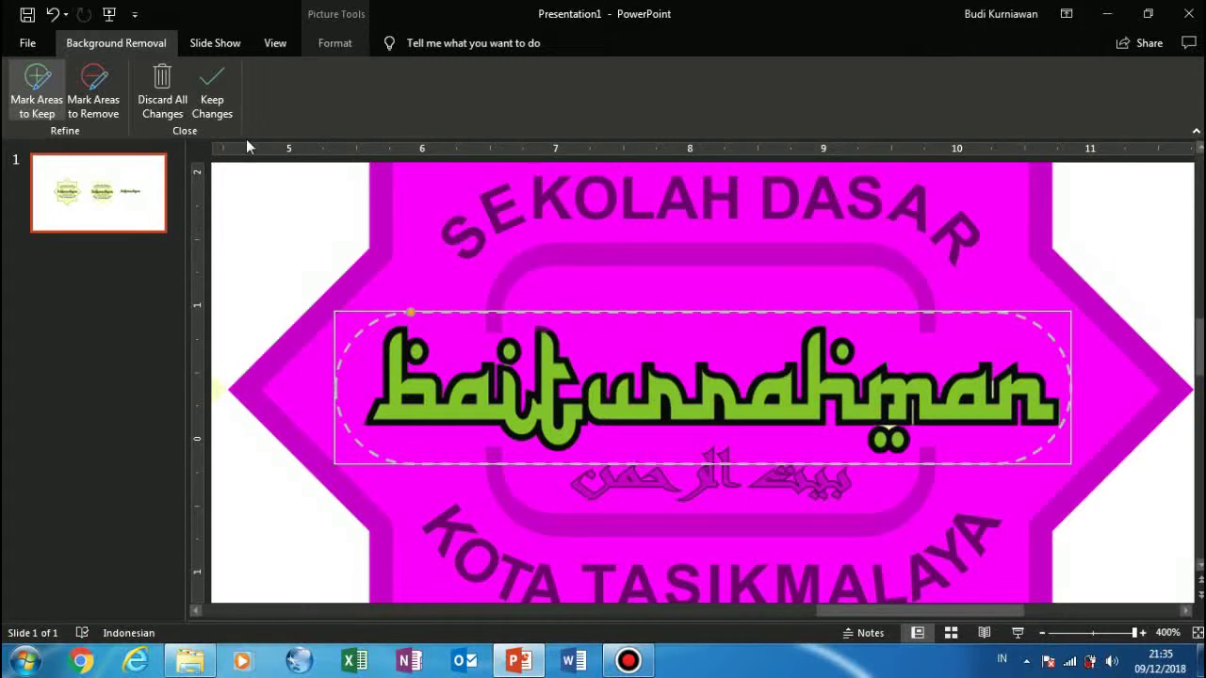
pyautogui.click(212, 90)
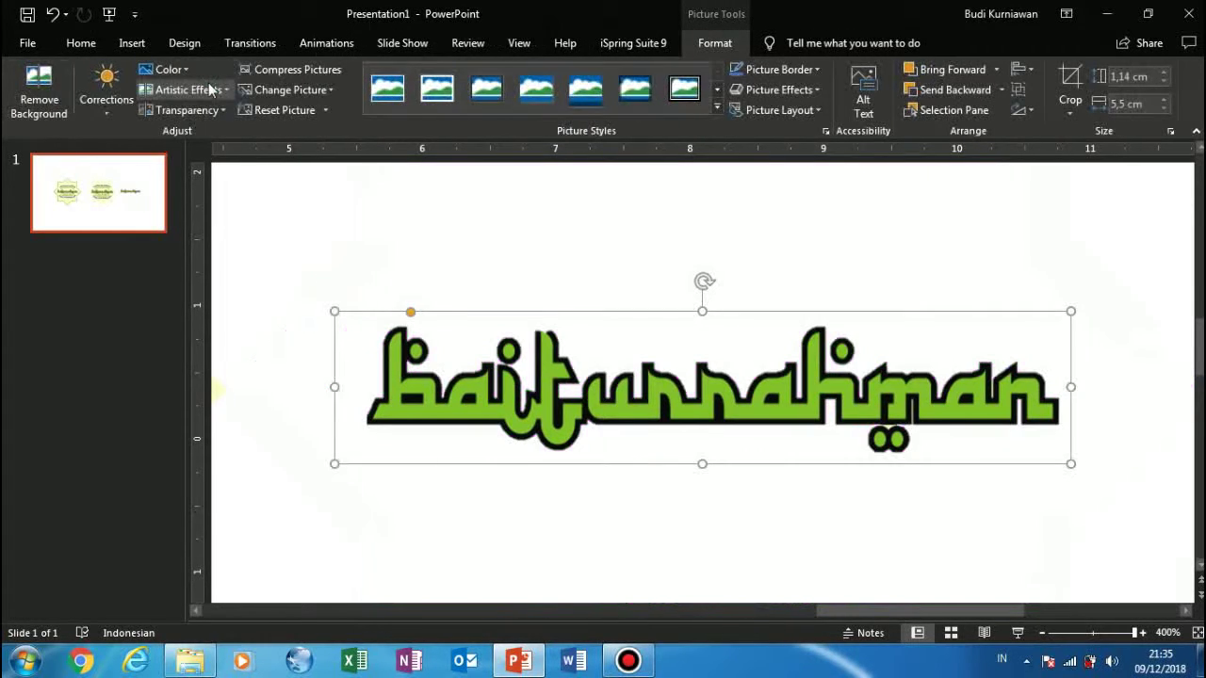
pyautogui.click(318, 235)
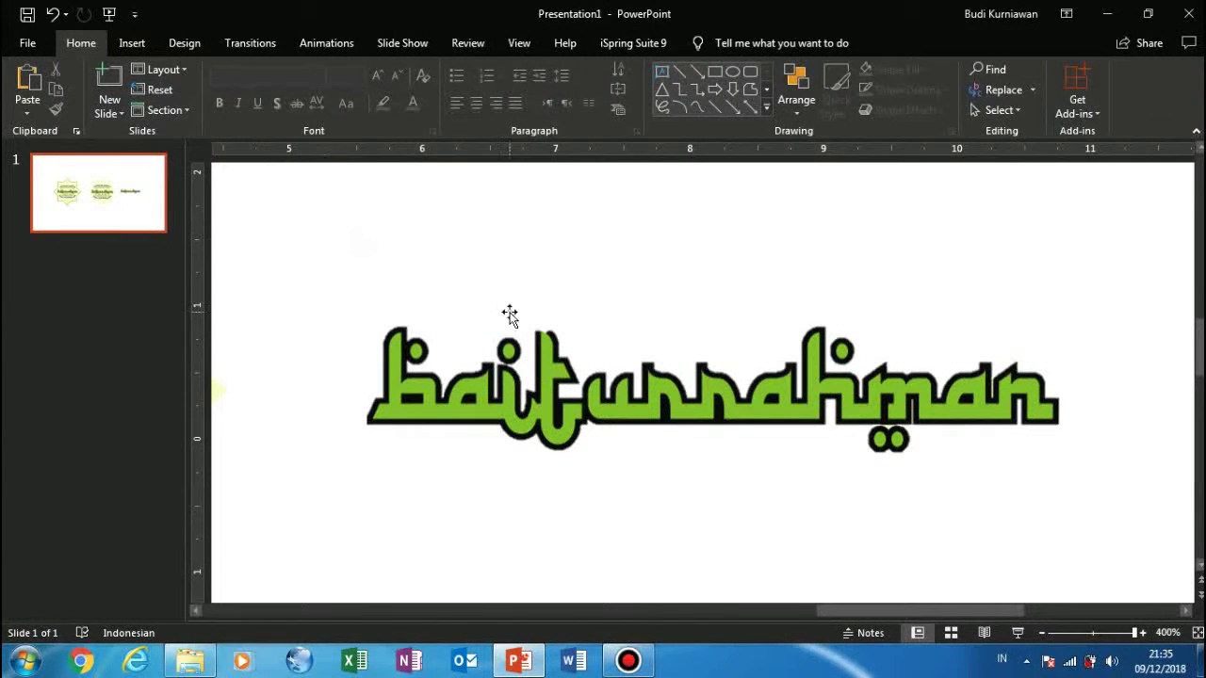
pyautogui.doubleClick(548, 341)
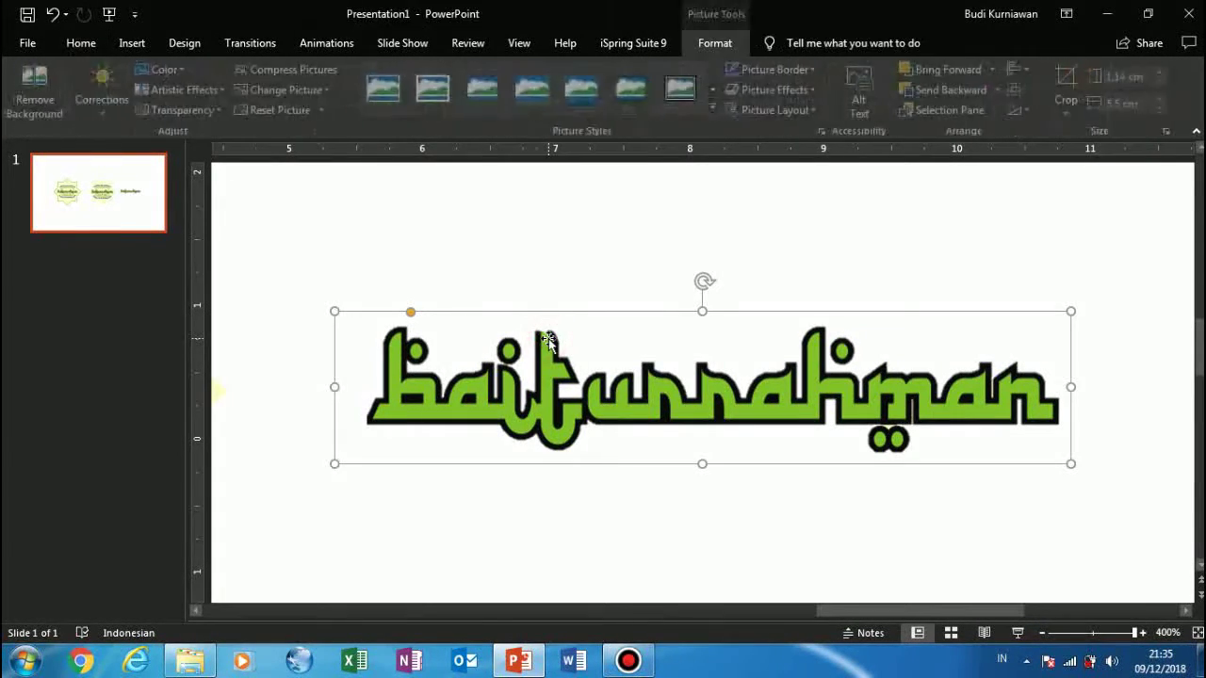
pyautogui.click(43, 108)
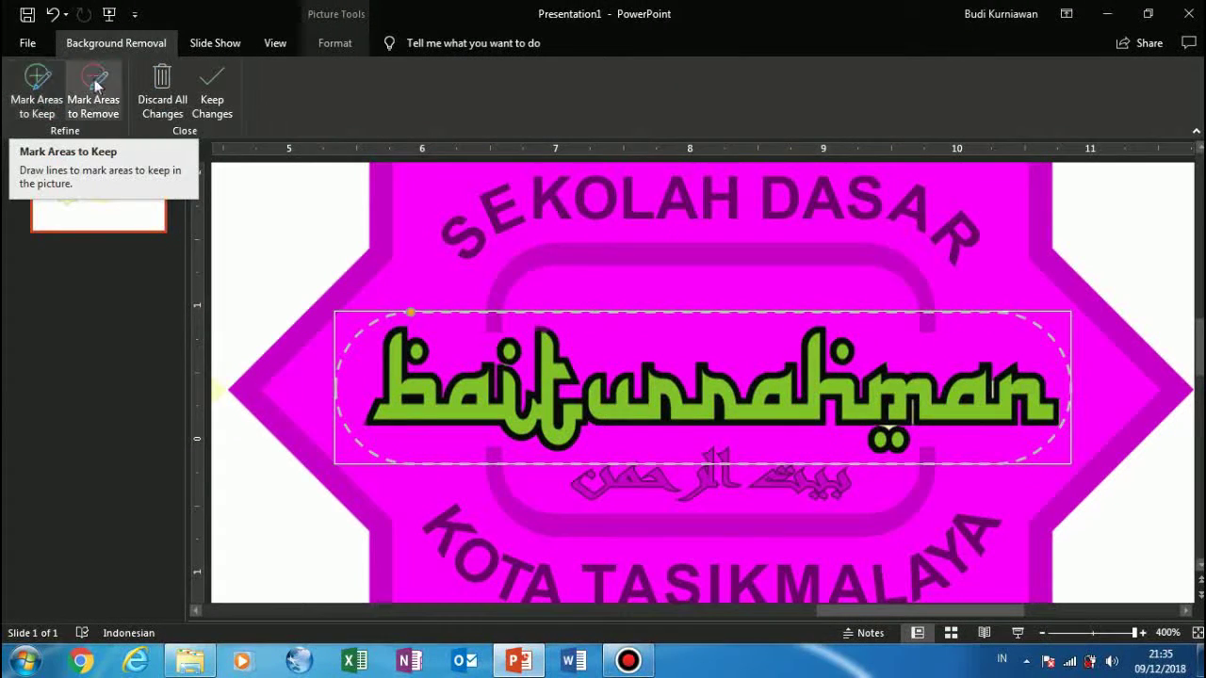
pyautogui.click(38, 103)
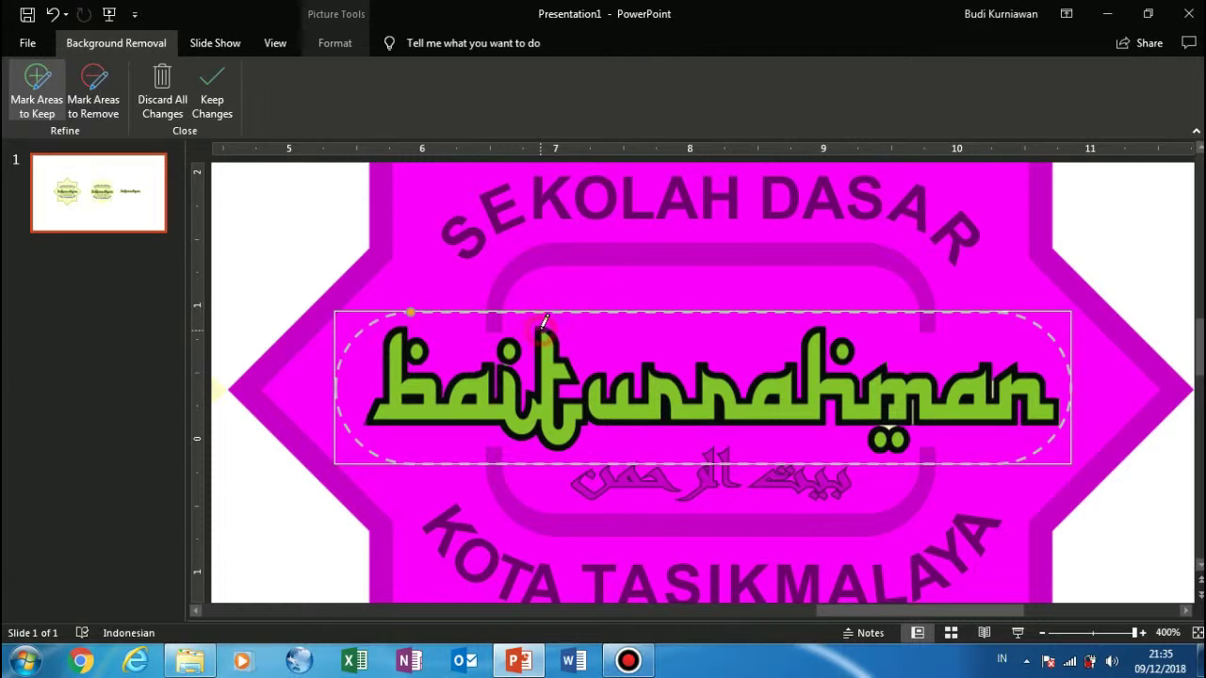
pyautogui.click(213, 102)
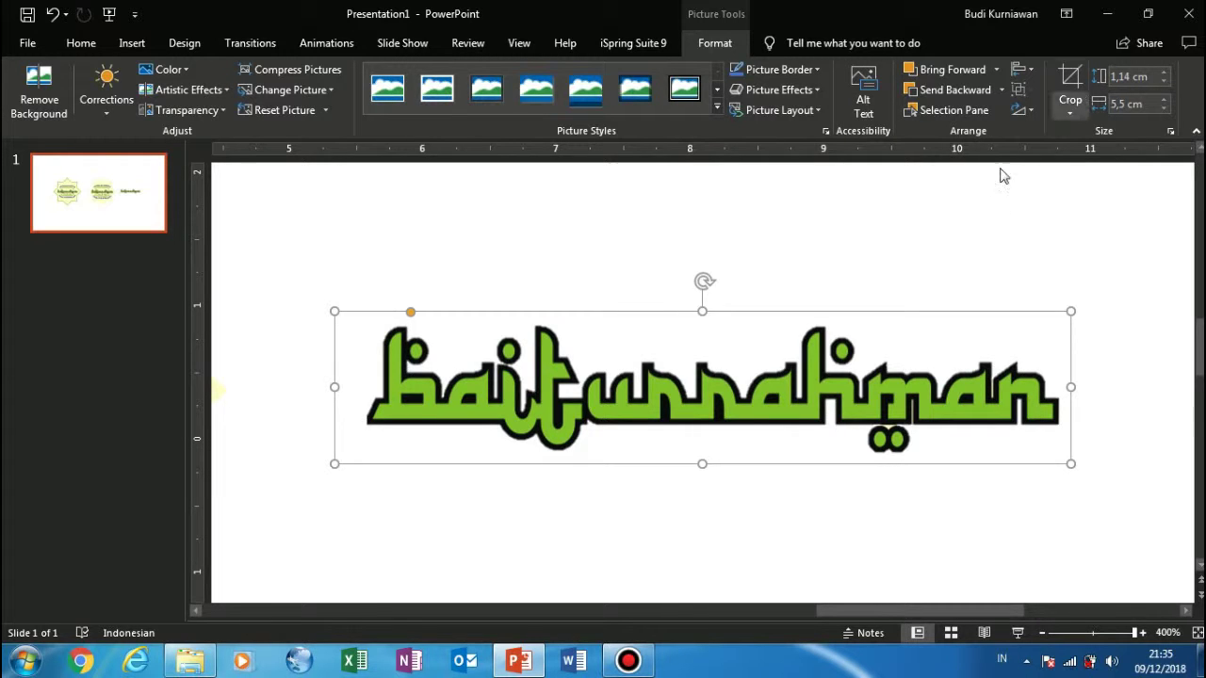
# - Zoom out to all three logos, select the middle star logo, and open the Insert Shapes gallery
pyautogui.moveTo(1135, 633); pyautogui.dragTo(1093, 633)
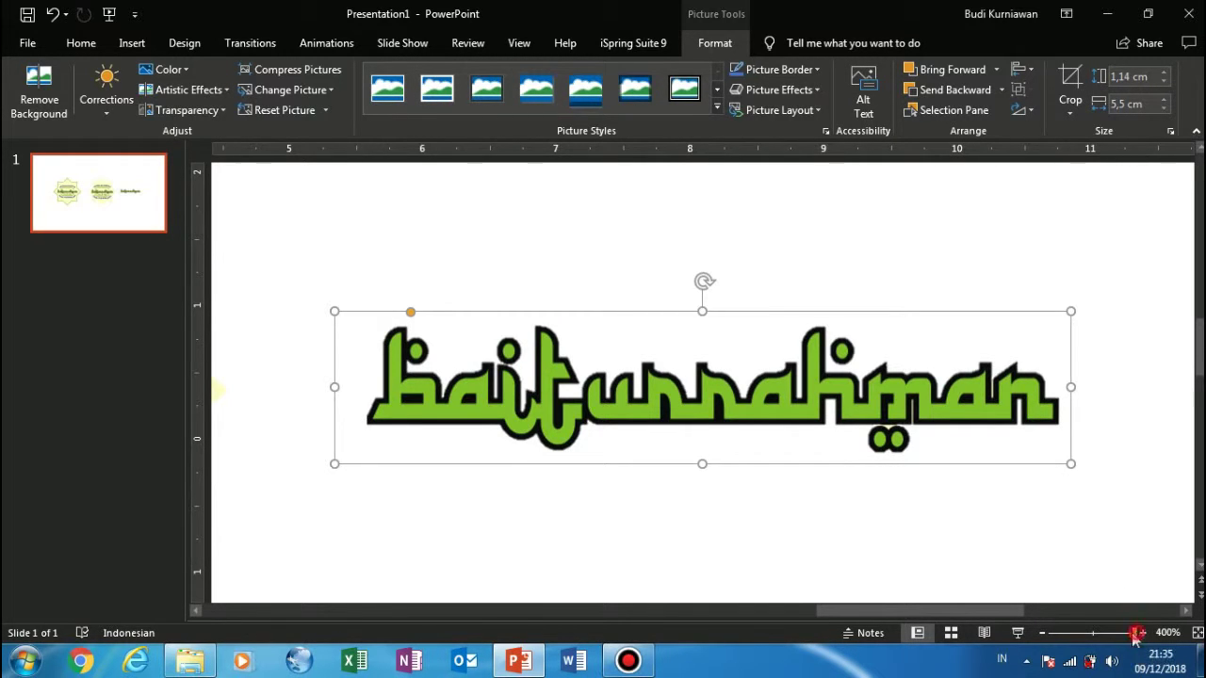
pyautogui.click(938, 489)
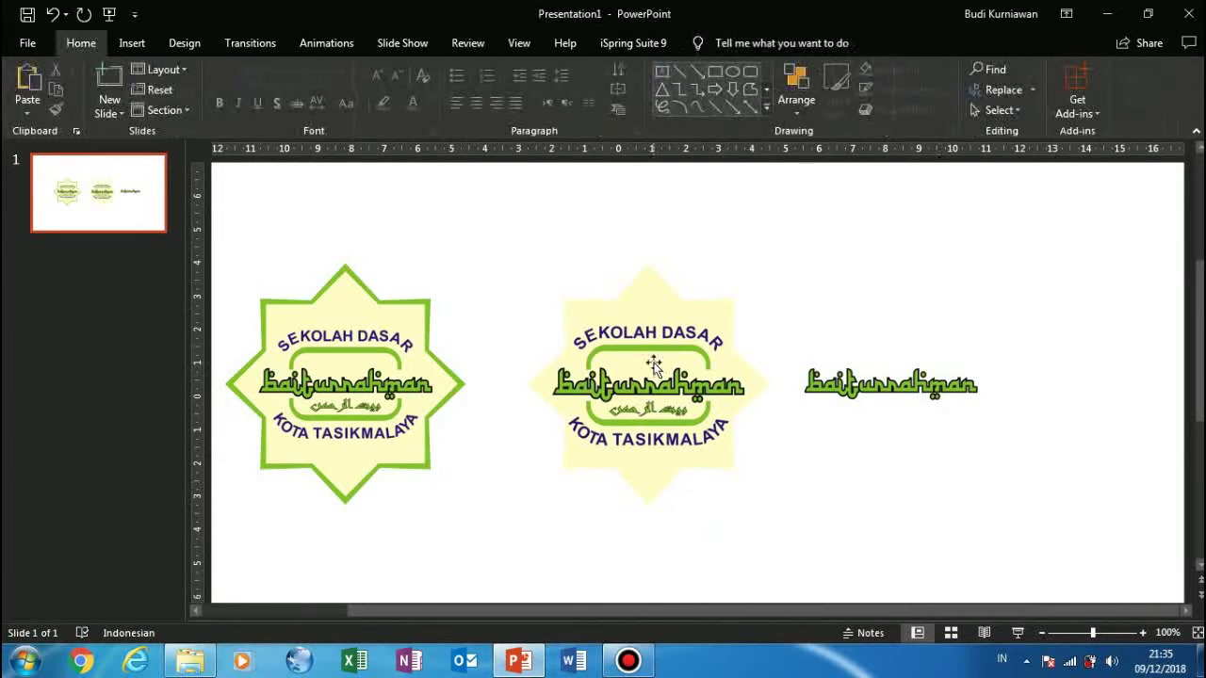
pyautogui.click(648, 412)
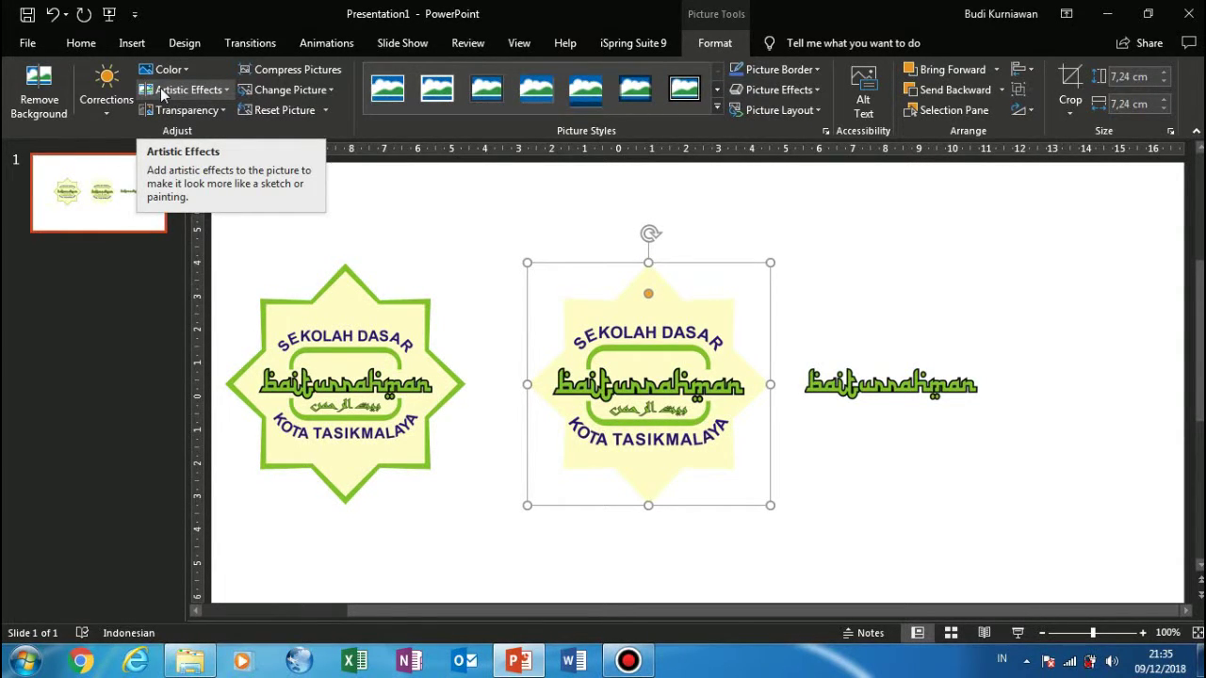
pyautogui.click(132, 43)
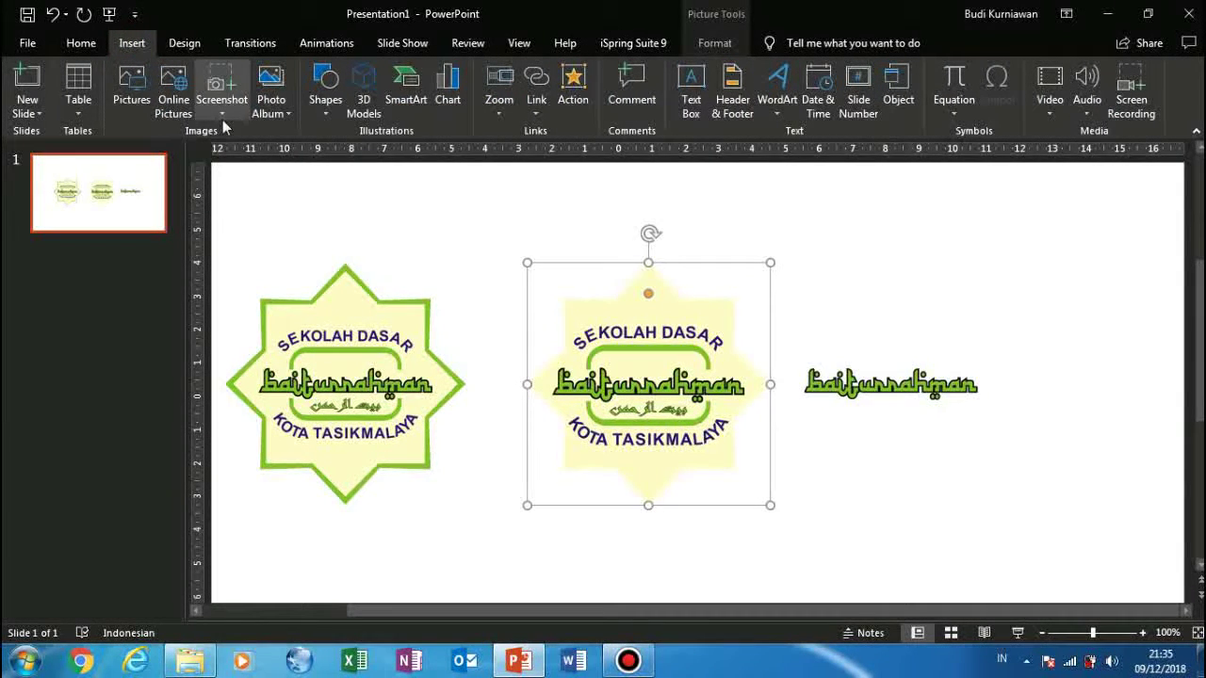
pyautogui.click(319, 94)
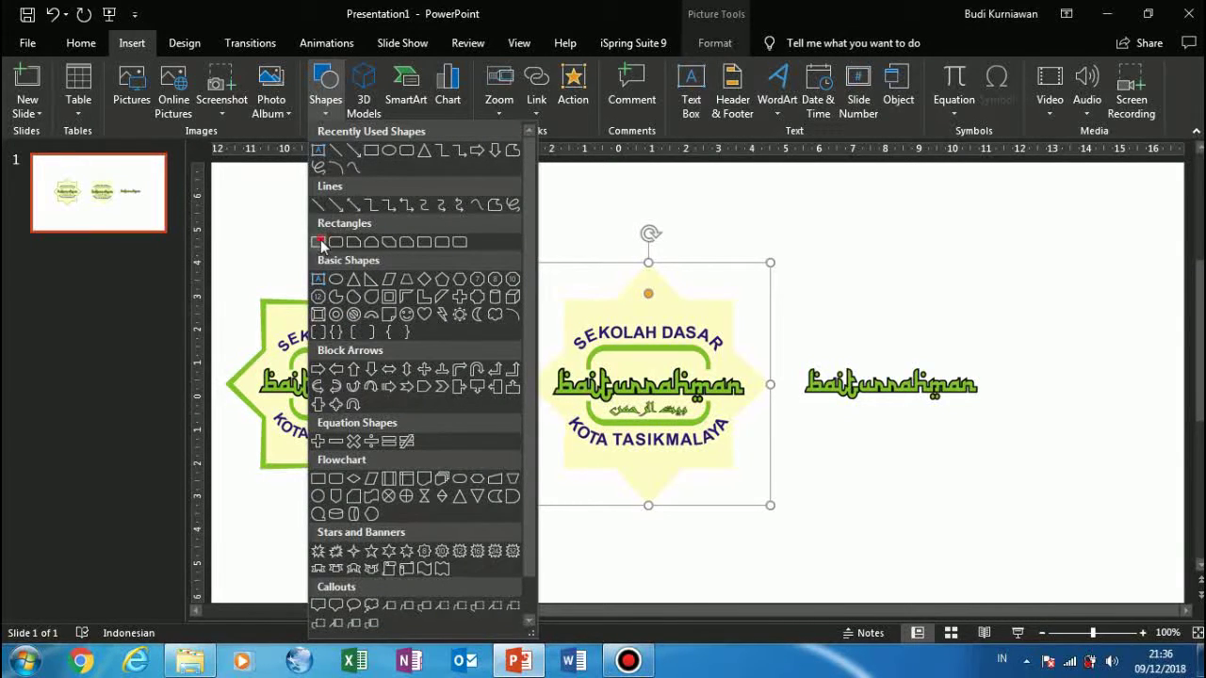
# - Draw a rectangle across the middle logo's wordmark
pyautogui.click(319, 242)
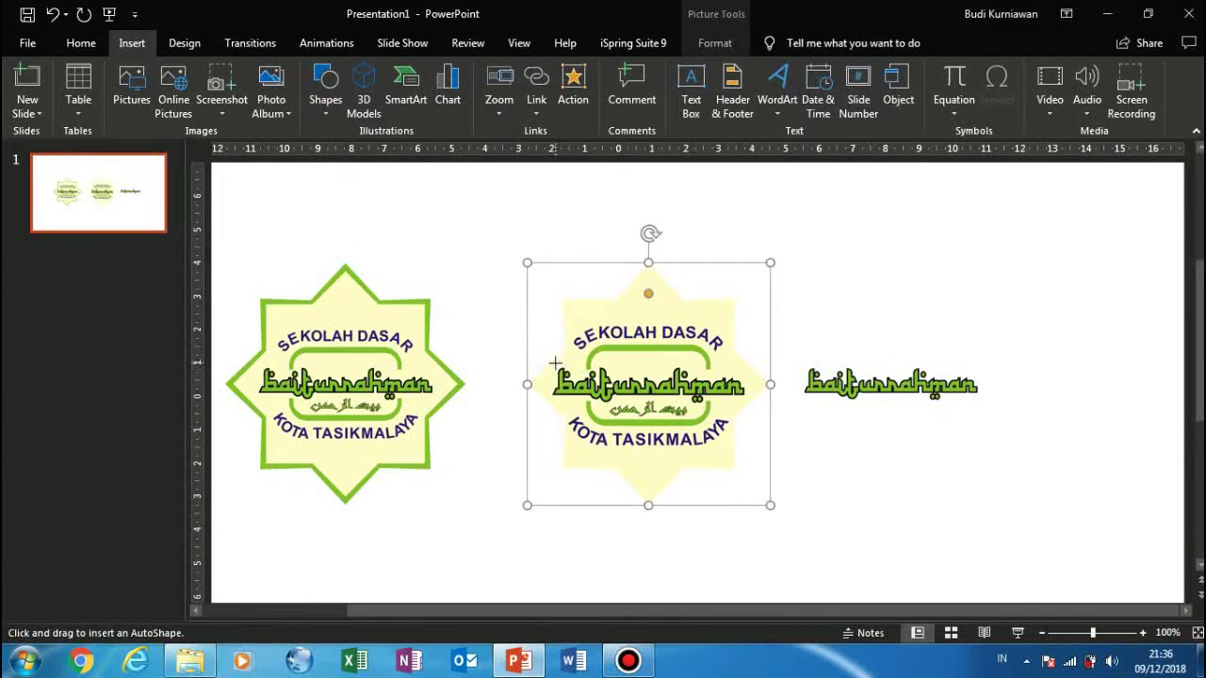
pyautogui.moveTo(555, 362); pyautogui.dragTo(747, 403)
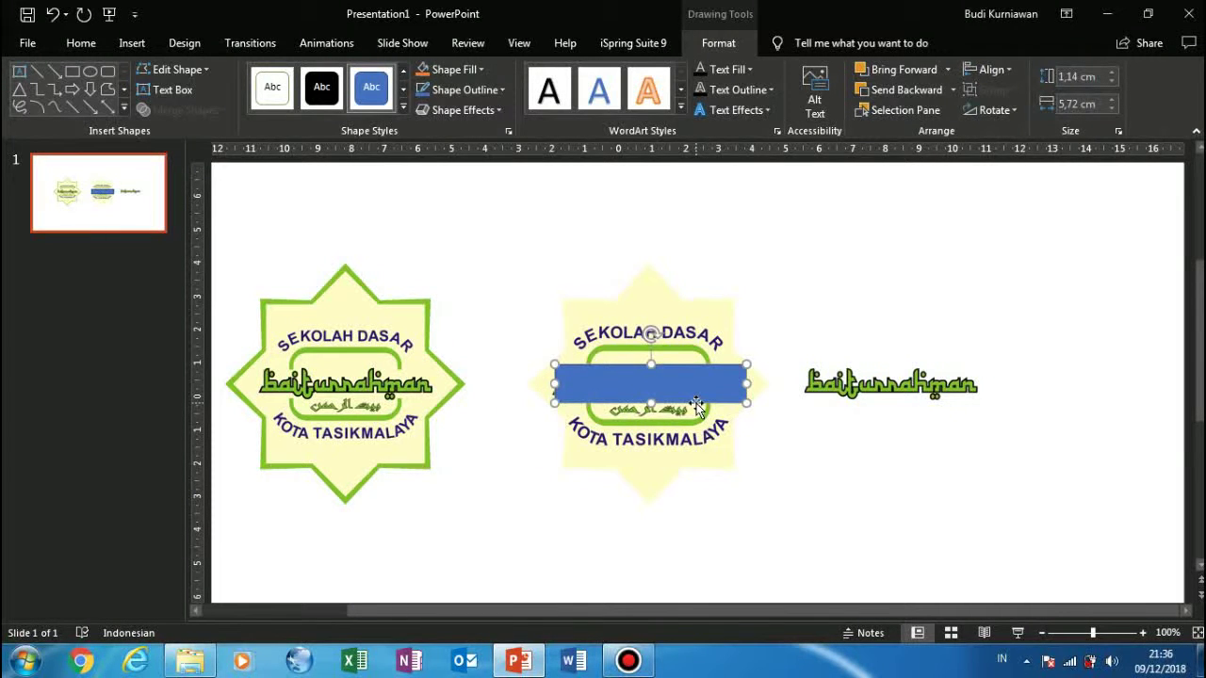
pyautogui.moveTo(697, 405); pyautogui.dragTo(695, 406)
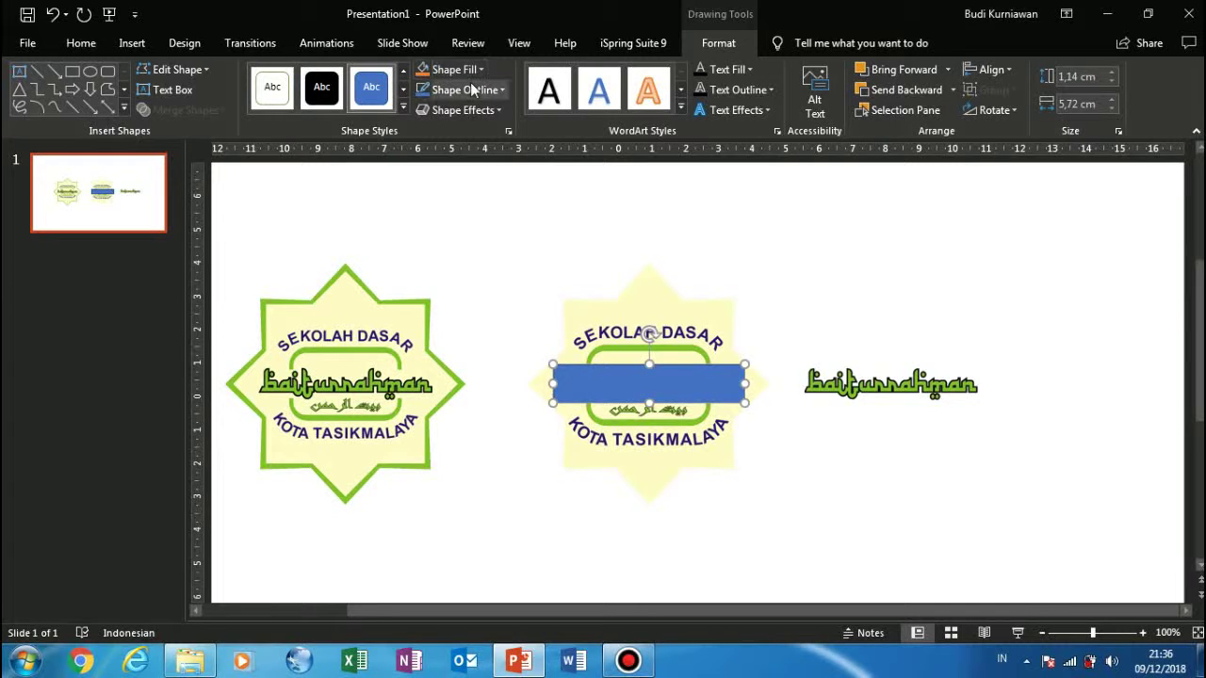
# - Give the rectangle No Outline and a fill sampled from the star's pale yellow
pyautogui.click(502, 89)
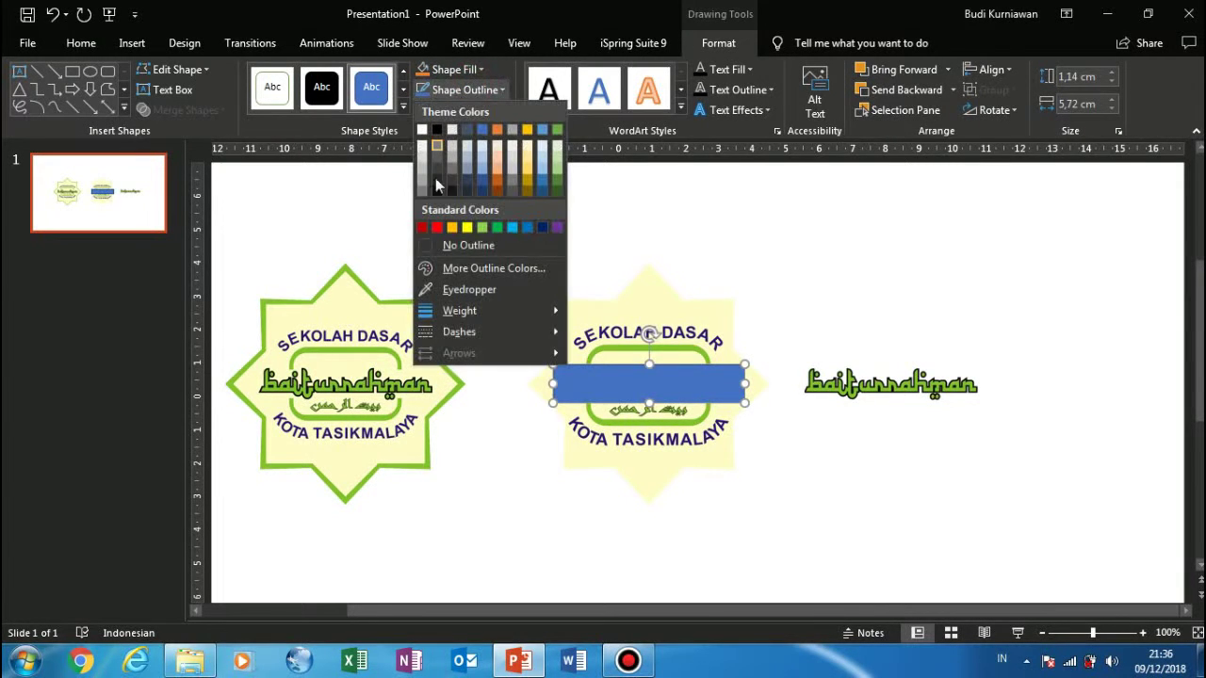
pyautogui.click(439, 246)
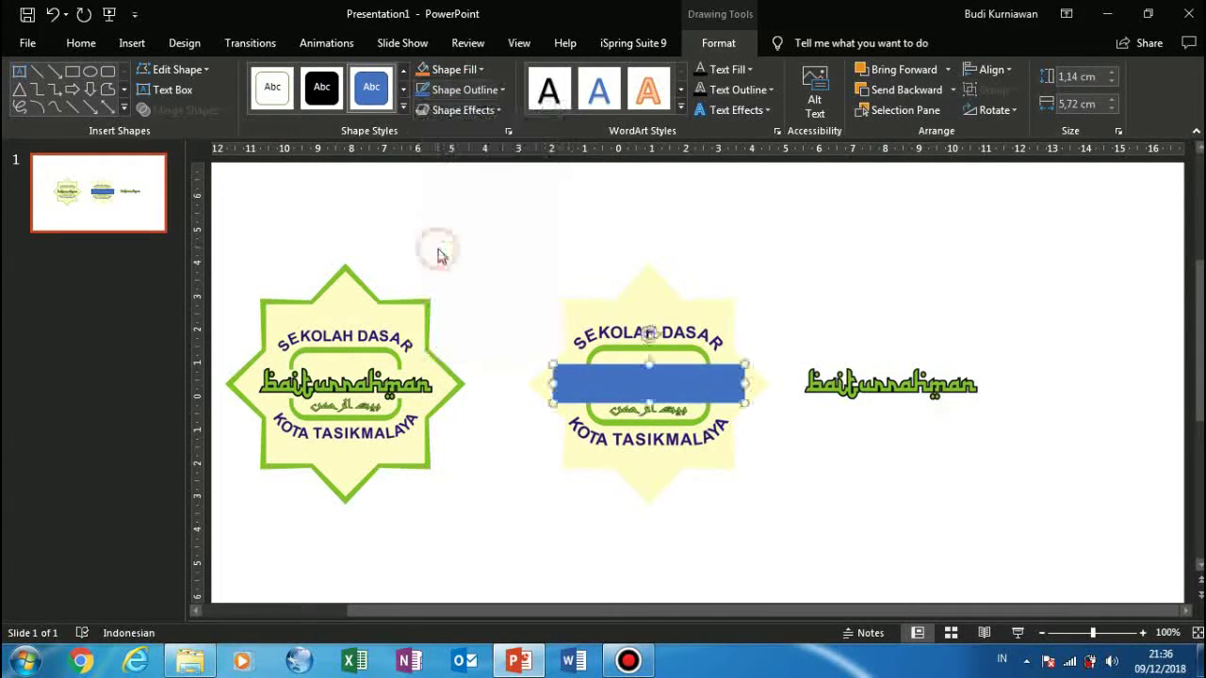
pyautogui.click(459, 70)
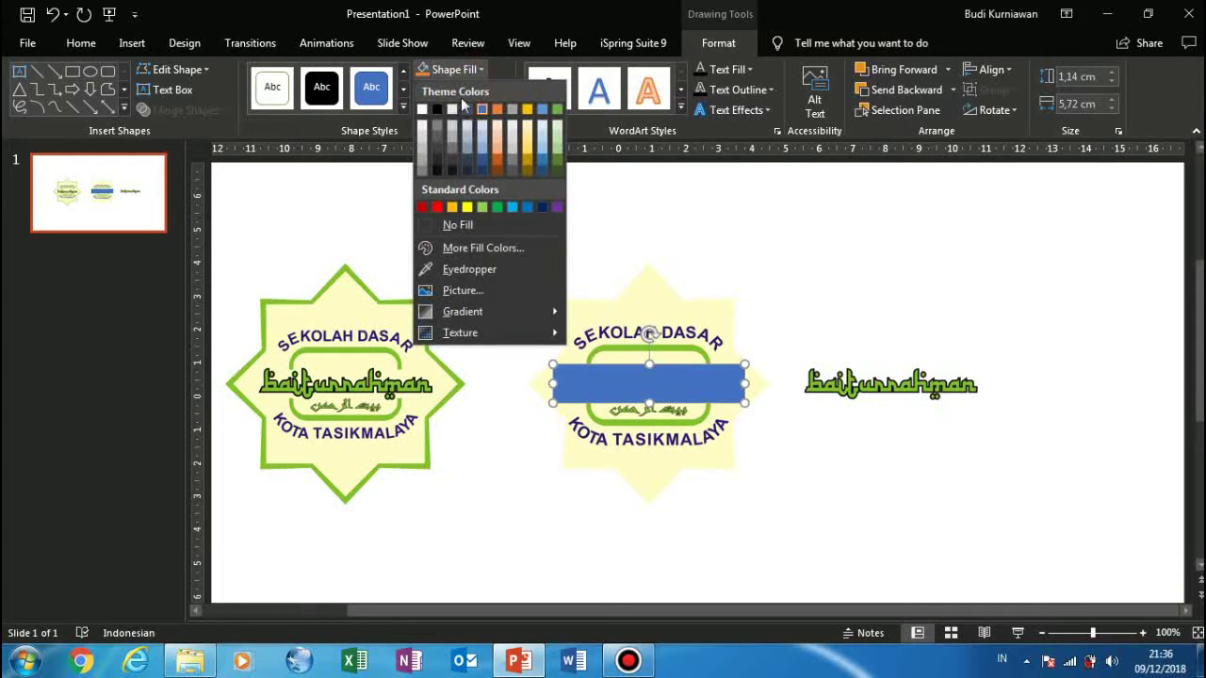
pyautogui.click(454, 272)
pyautogui.click(624, 311)
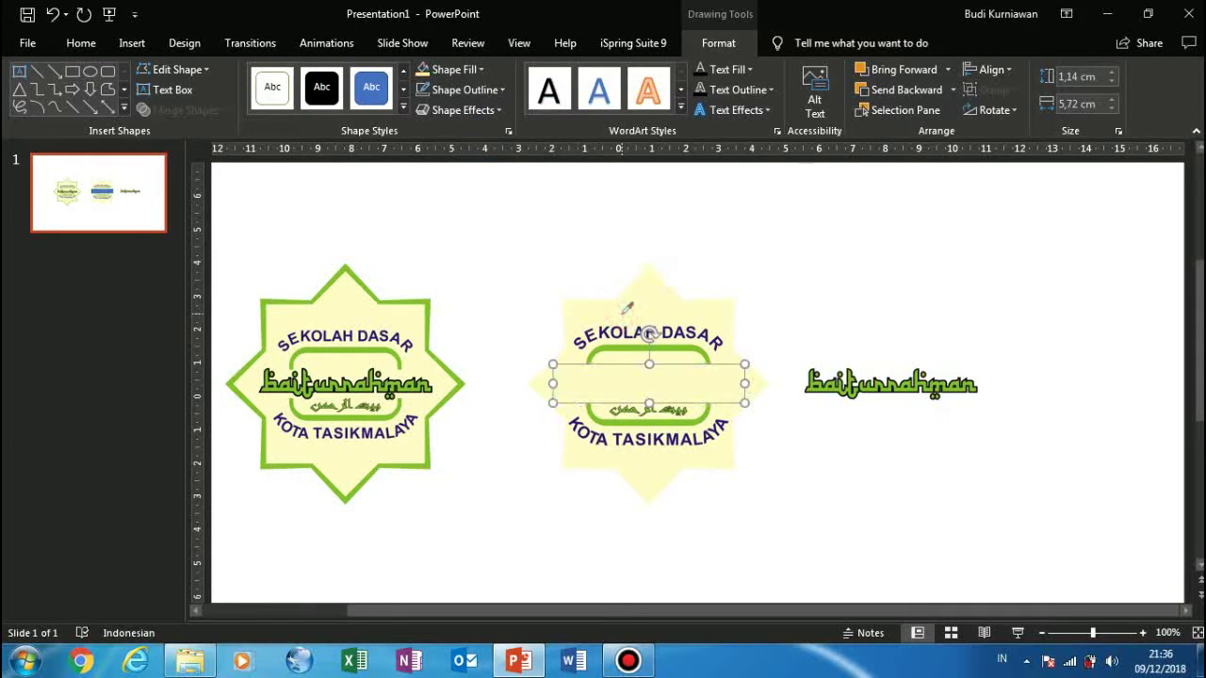
pyautogui.click(748, 249)
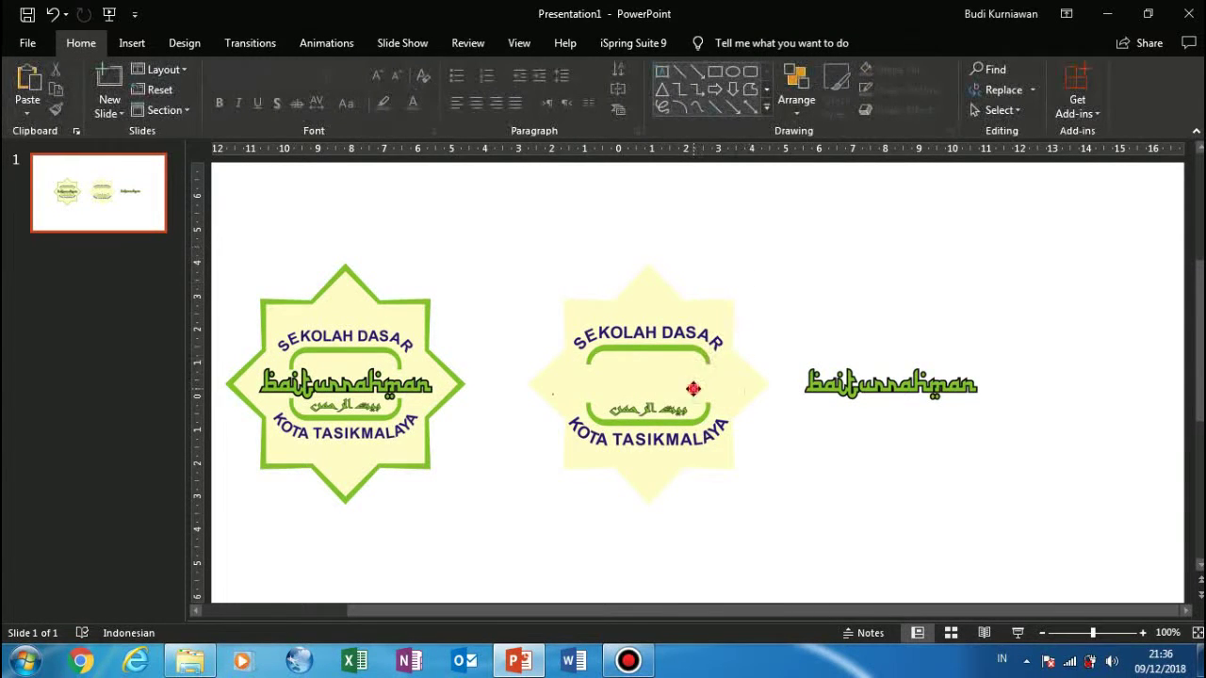
pyautogui.click(711, 403)
# - Move the pale rectangle down in the star and narrow it from both sides
pyautogui.moveTo(649, 403); pyautogui.dragTo(649, 450)
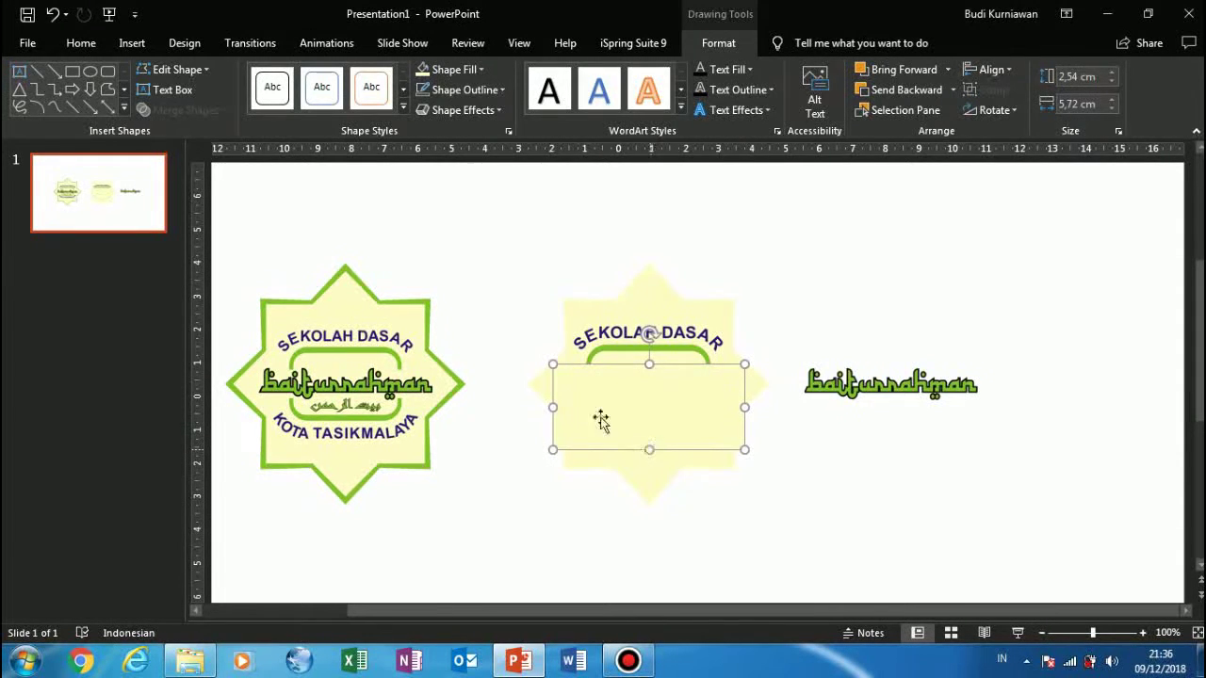
pyautogui.moveTo(552, 405); pyautogui.dragTo(567, 404)
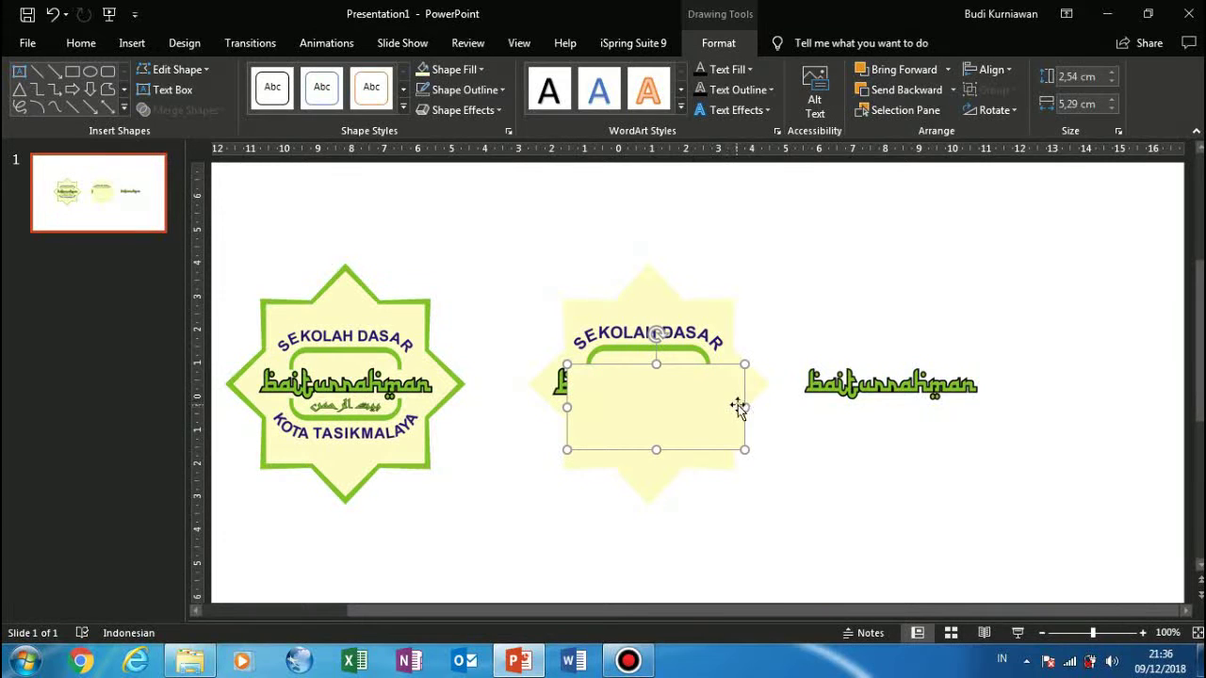
pyautogui.moveTo(745, 404); pyautogui.dragTo(728, 405)
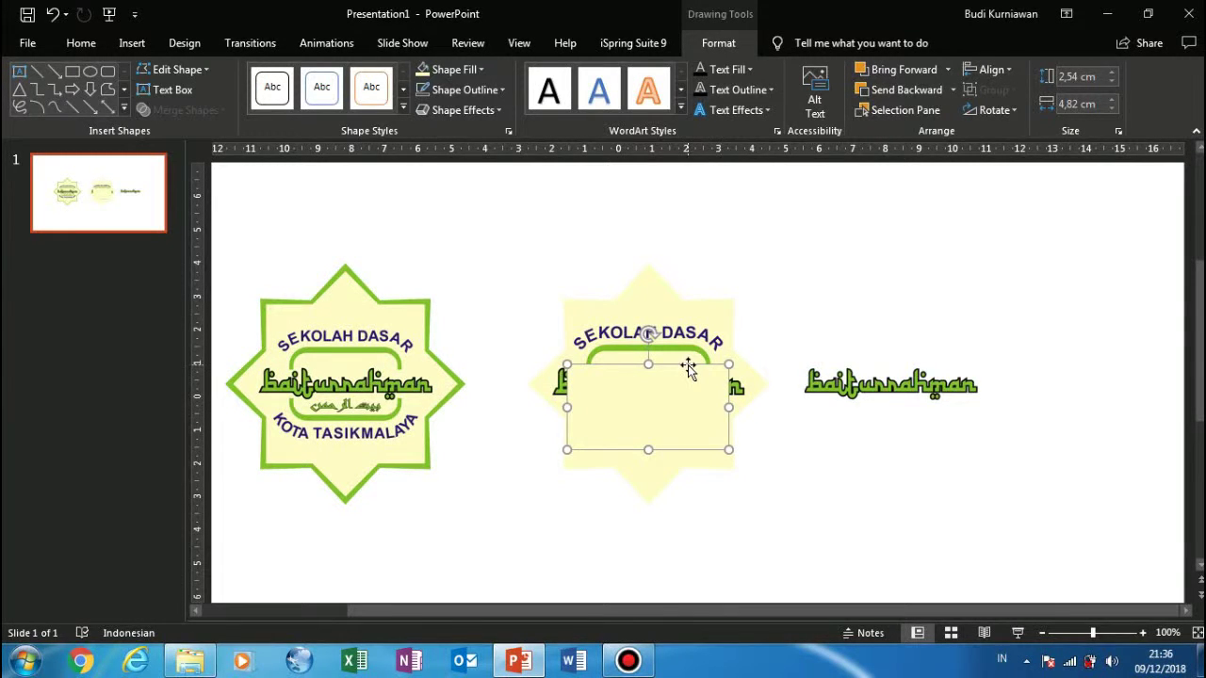
pyautogui.click(794, 342)
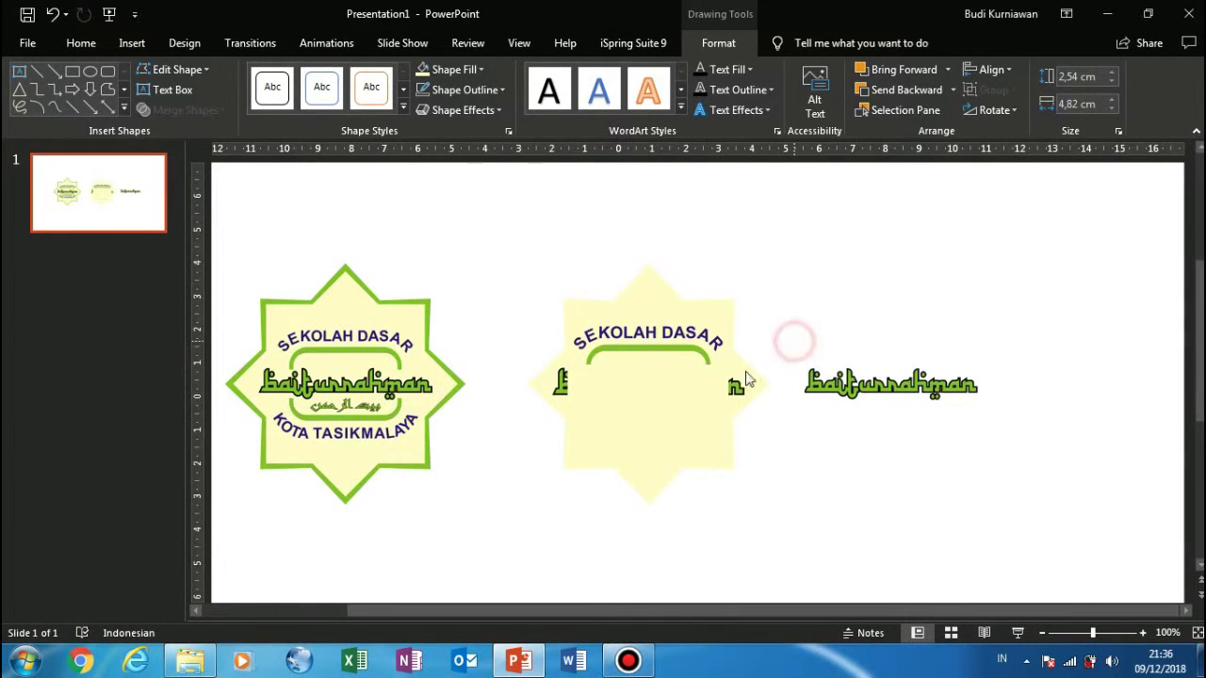
# - Reshape it into a 0.97 × 5.88 cm strip hiding the wordmark's leftover ends
pyautogui.click(678, 391)
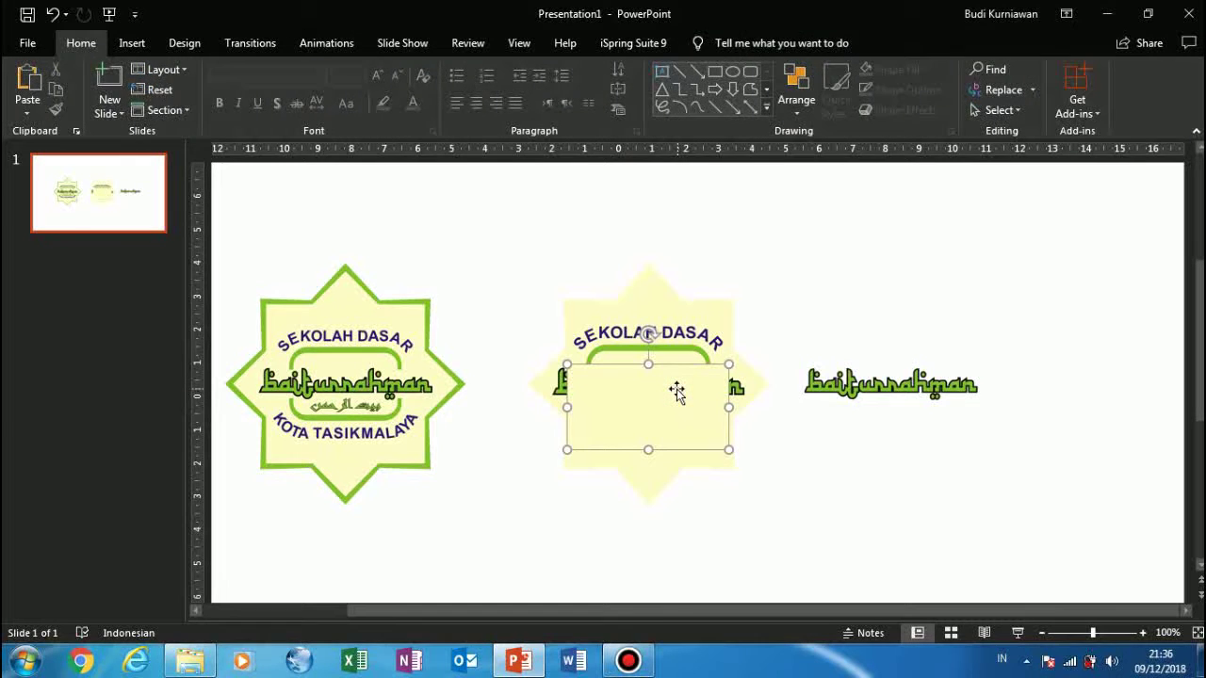
pyautogui.moveTo(677, 391); pyautogui.dragTo(690, 405)
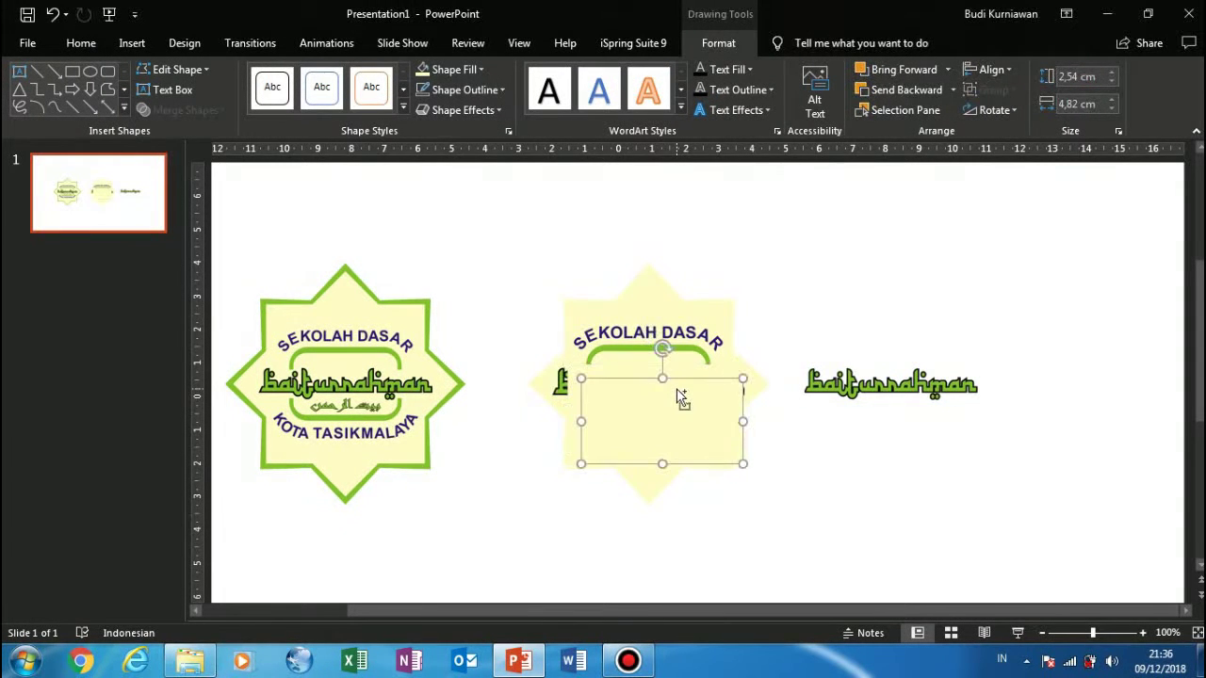
pyautogui.moveTo(665, 464)
pyautogui.mouseDown()
pyautogui.moveTo(663, 404)
pyautogui.moveTo(604, 380)
pyautogui.moveTo(629, 397)
pyautogui.mouseUp()
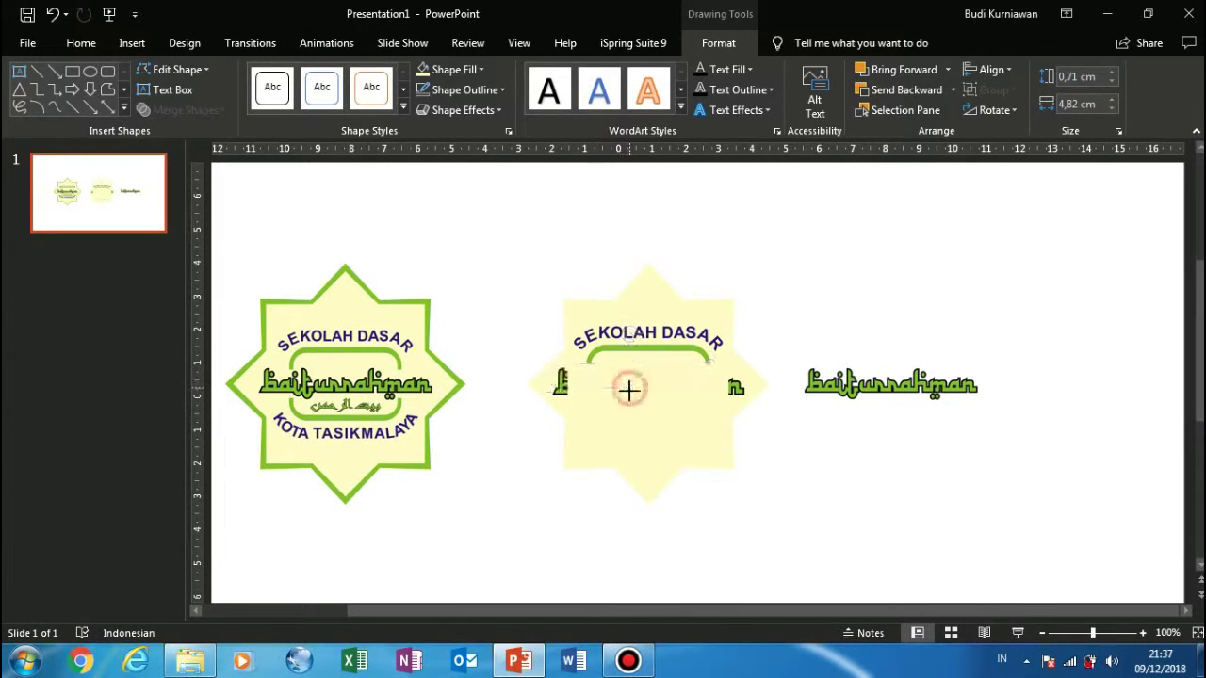
pyautogui.moveTo(710, 382); pyautogui.dragTo(744, 382)
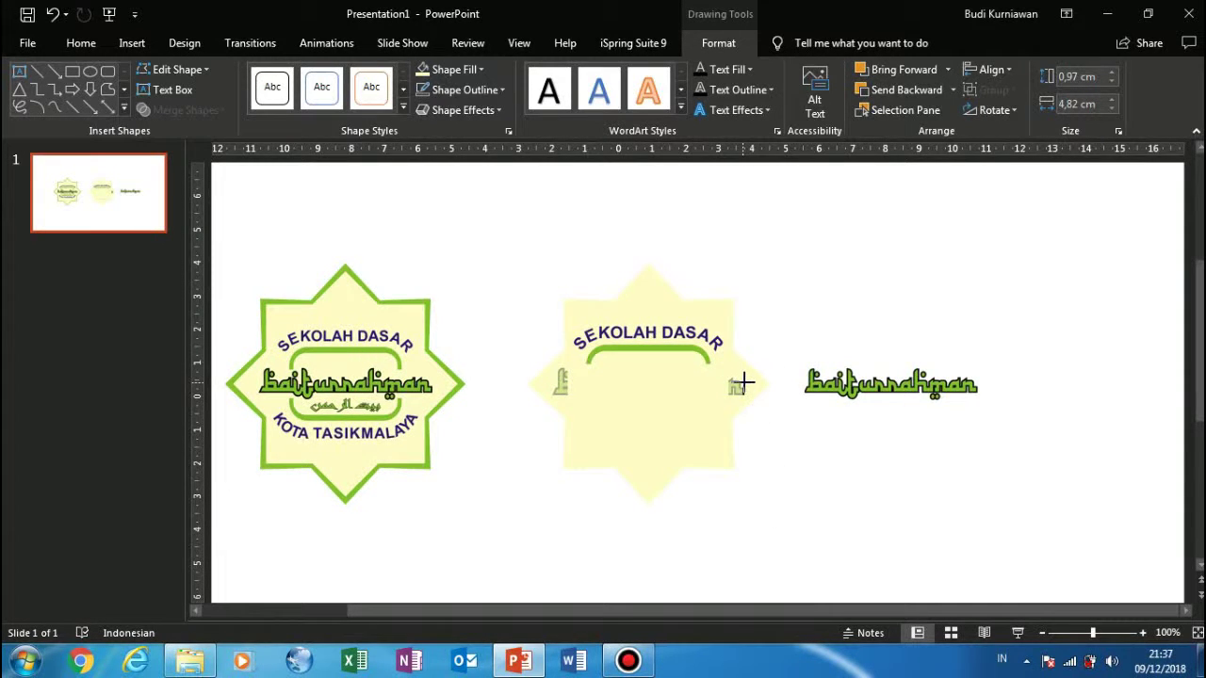
pyautogui.moveTo(743, 381); pyautogui.dragTo(743, 381)
pyautogui.click(788, 324)
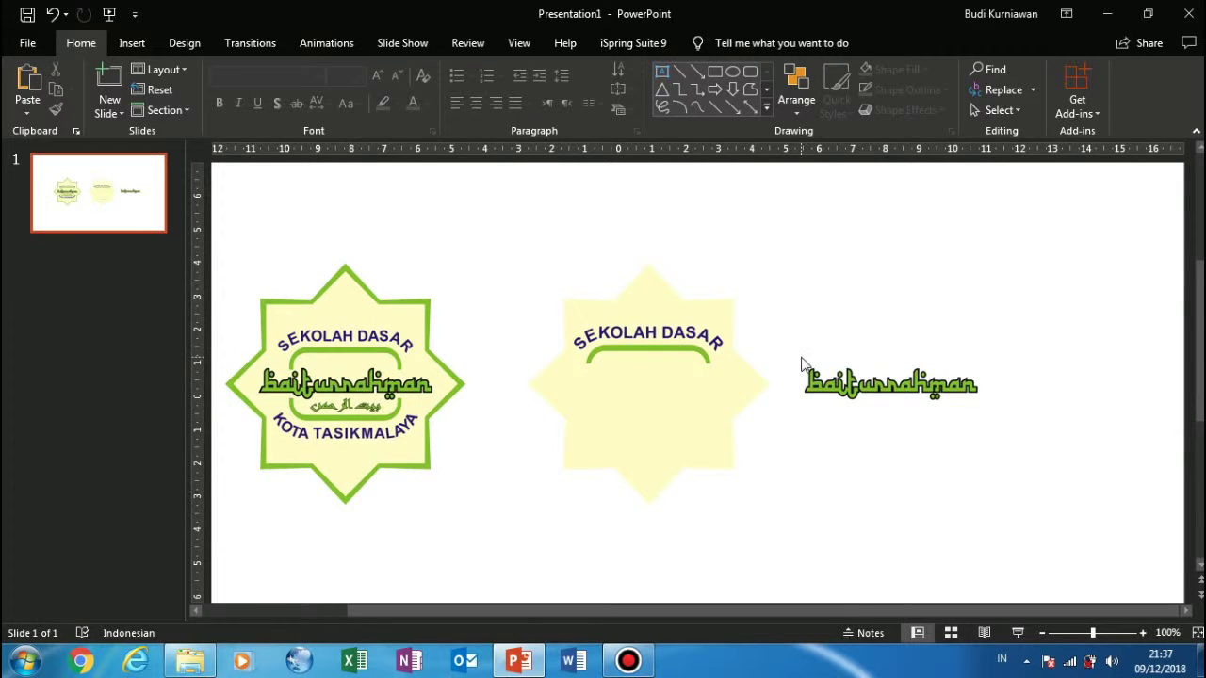
# - Move the baiturrahman wordmark onto the middle star, bring it to front, and centre it below SEKOLAH DASAR
pyautogui.click(851, 384)
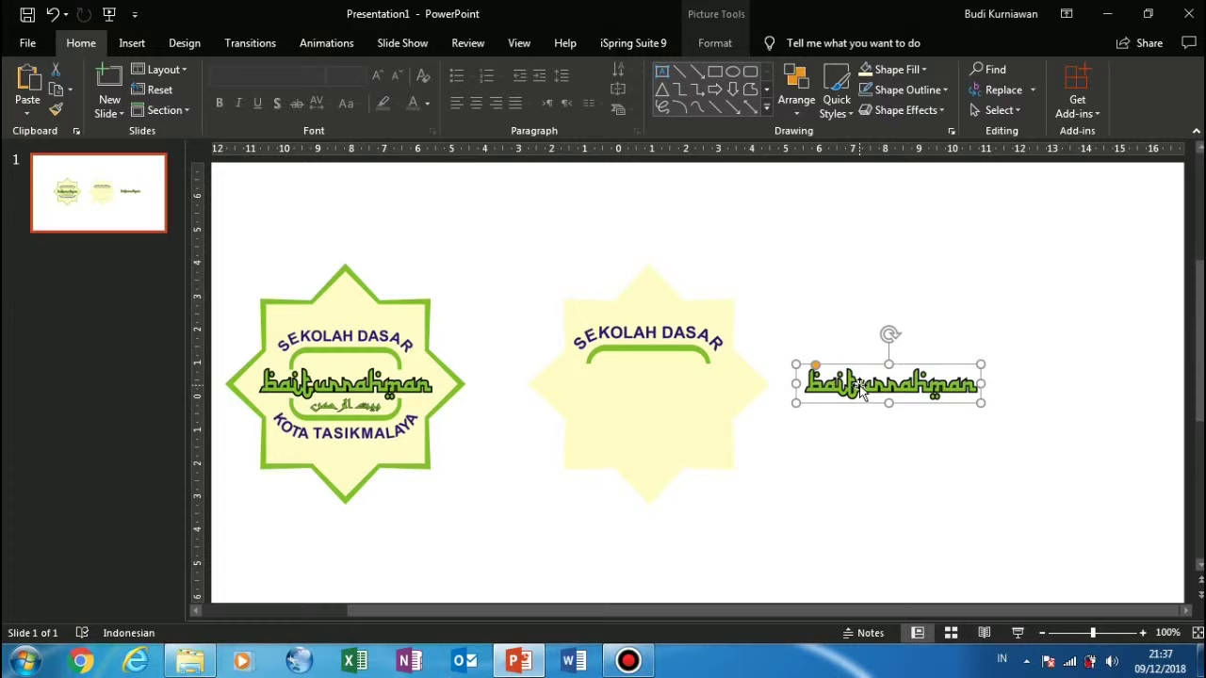
pyautogui.moveTo(859, 384); pyautogui.dragTo(635, 388)
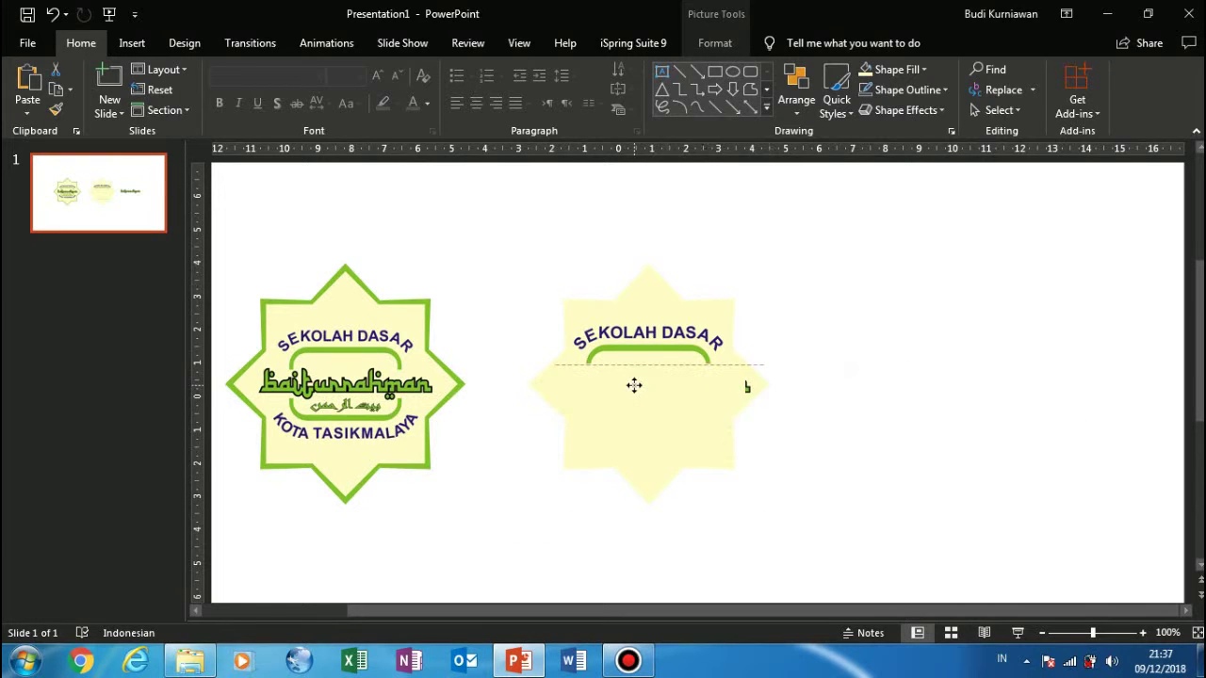
pyautogui.rightClick(634, 386)
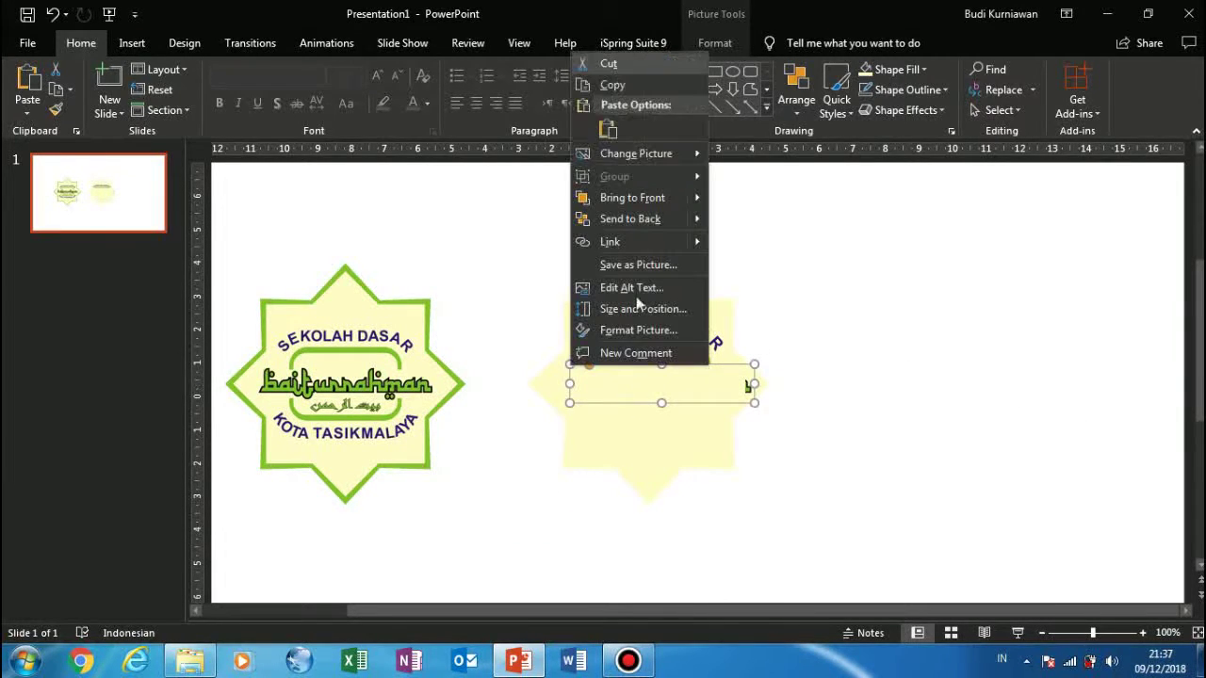
pyautogui.click(650, 206)
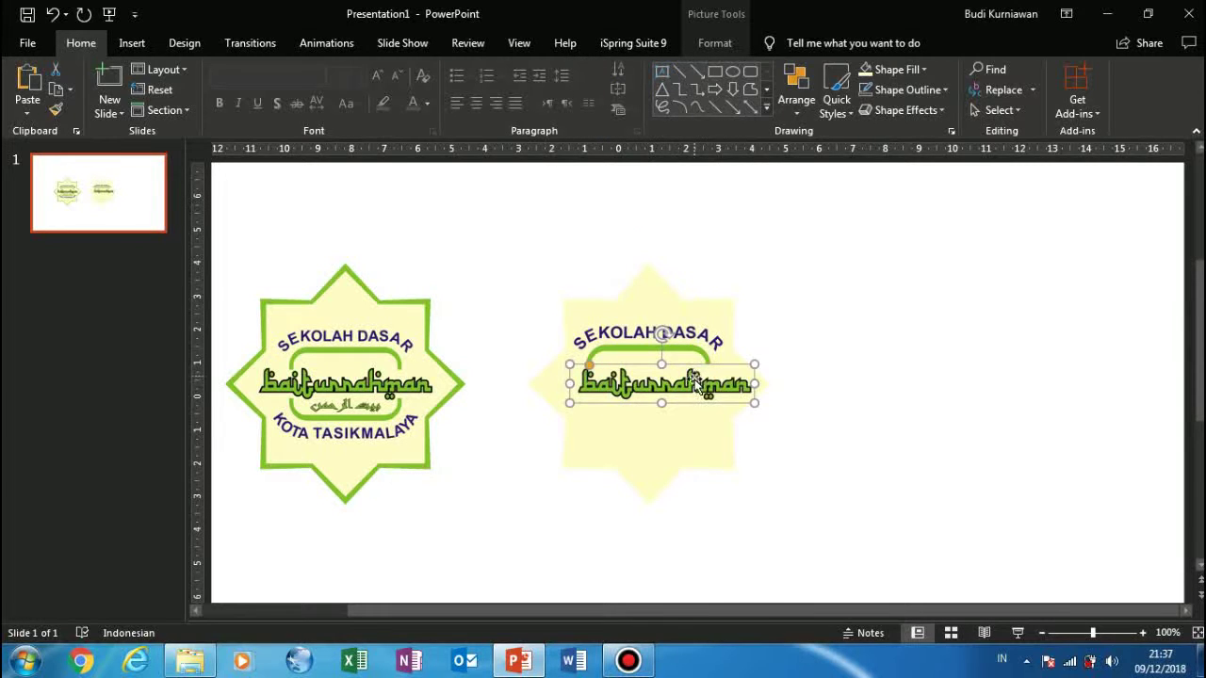
pyautogui.moveTo(688, 375); pyautogui.dragTo(677, 371)
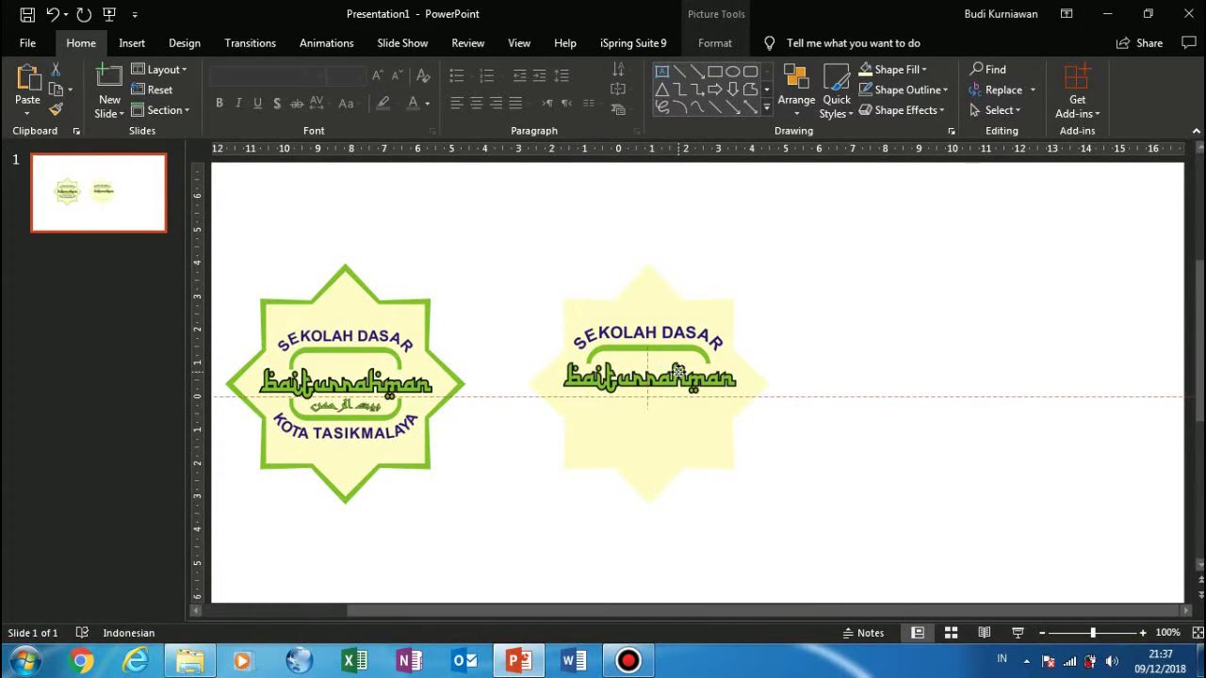
pyautogui.moveTo(678, 372); pyautogui.dragTo(679, 378)
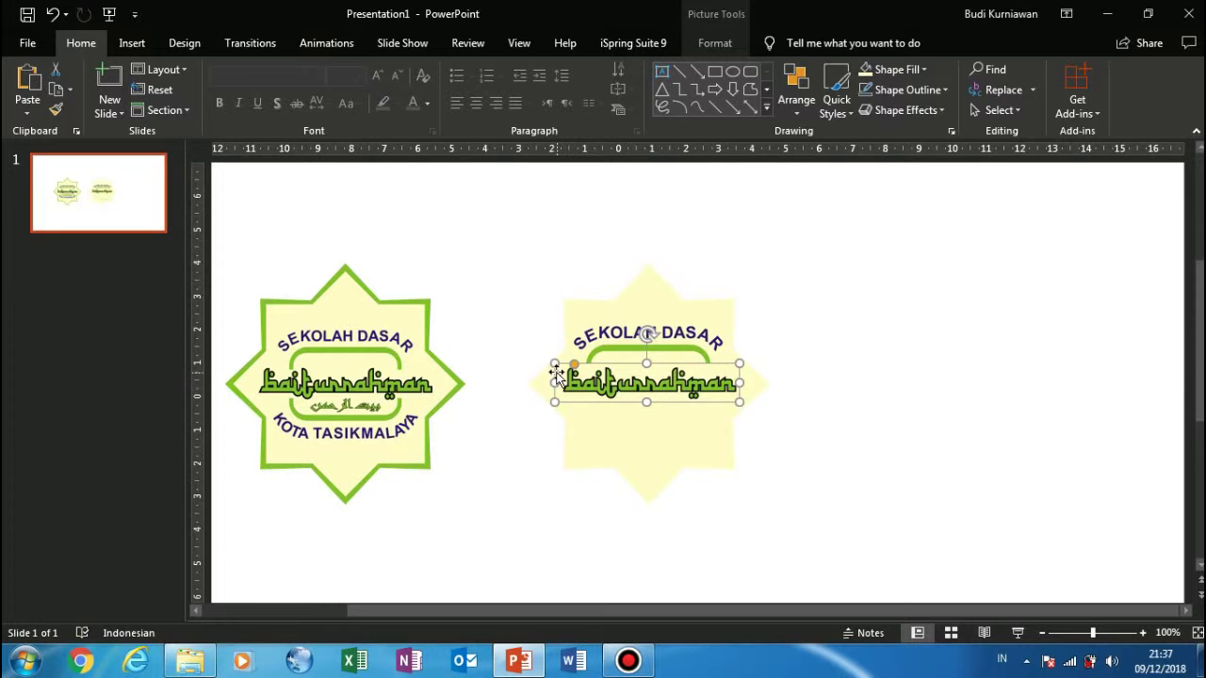
pyautogui.click(519, 353)
pyautogui.moveTo(558, 374); pyautogui.dragTo(775, 295)
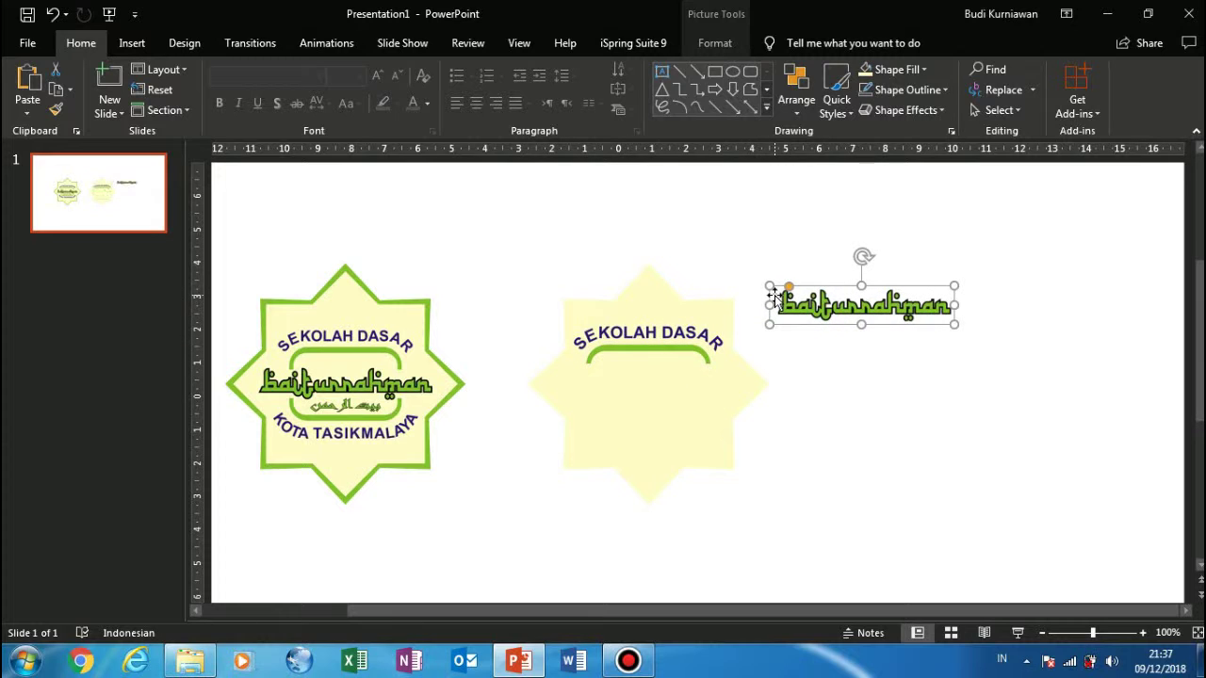
pyautogui.hotkey('ctrl', 'z')
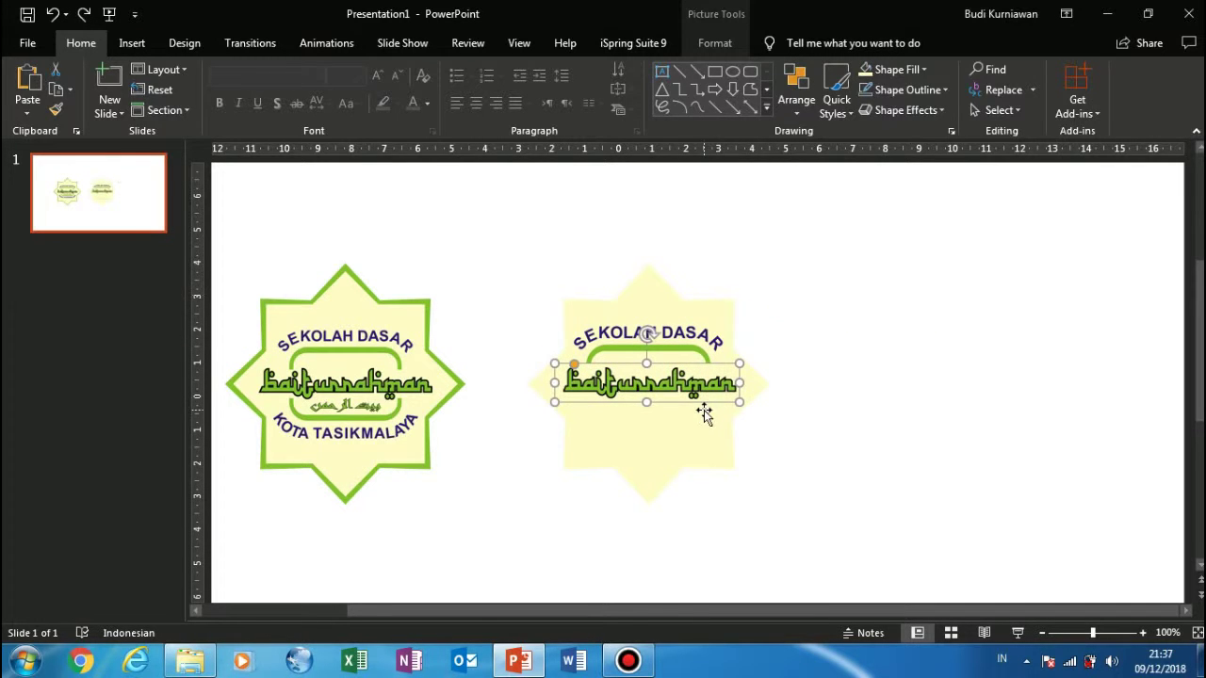
# - Shift the text box and move the wordmark upward on the middle star
pyautogui.click(705, 412)
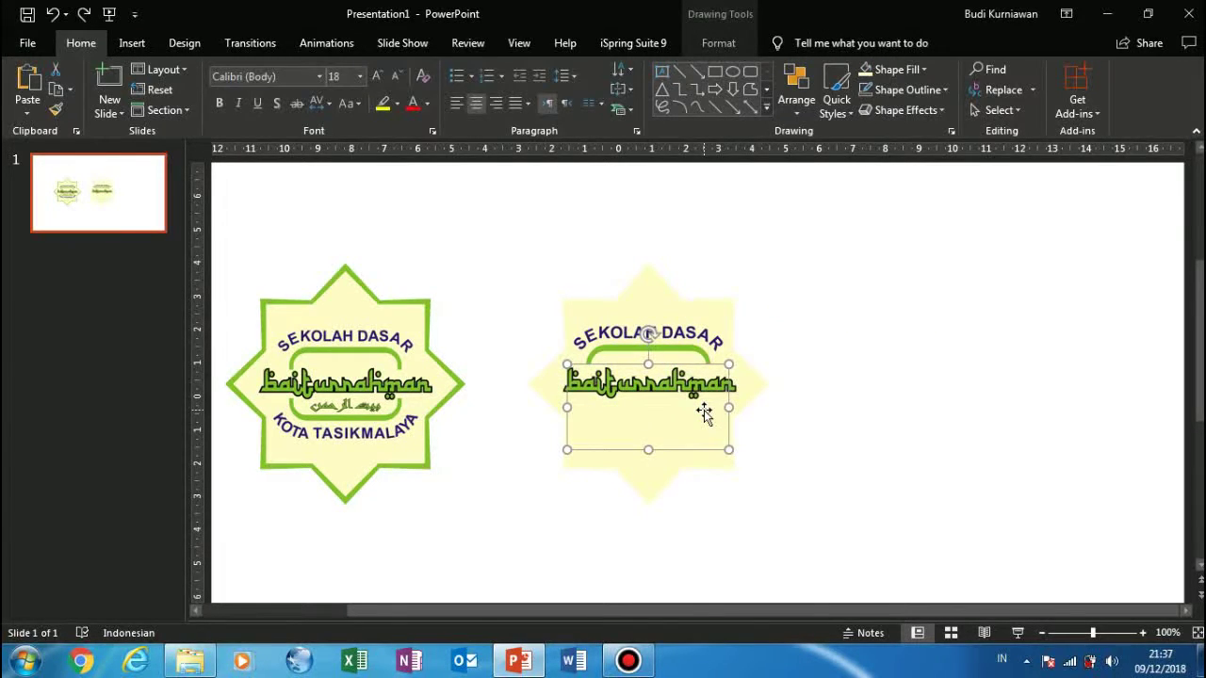
pyautogui.moveTo(705, 411); pyautogui.dragTo(725, 431)
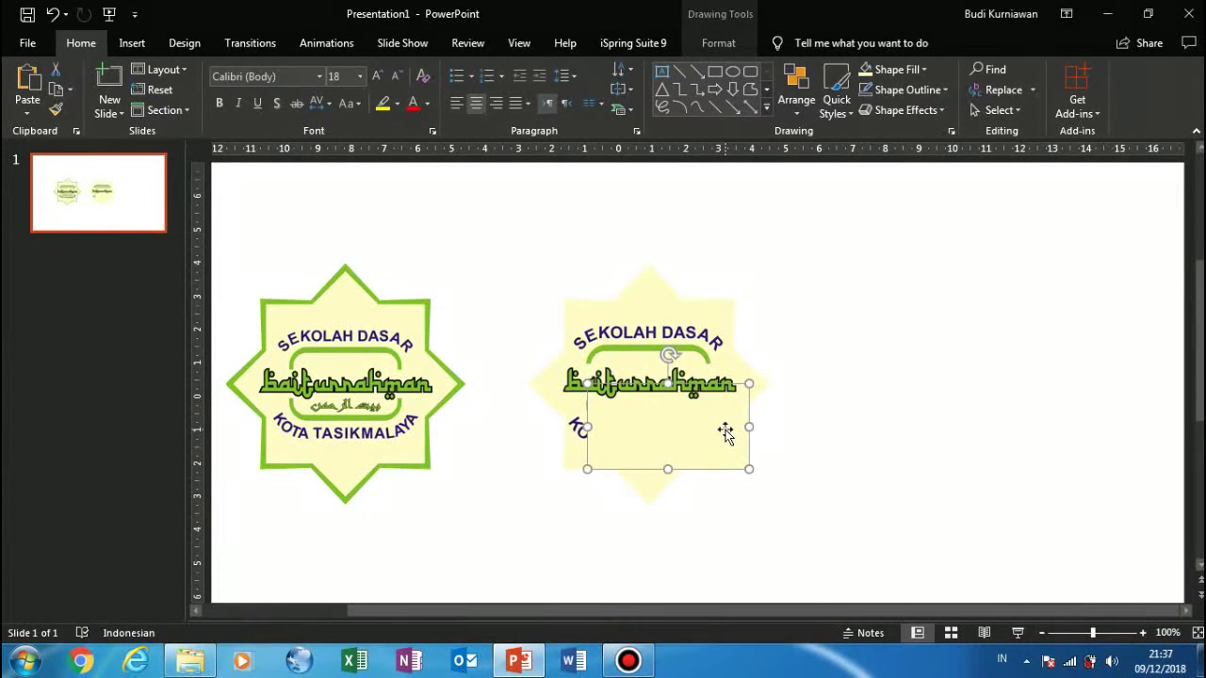
pyautogui.moveTo(571, 381); pyautogui.dragTo(573, 360)
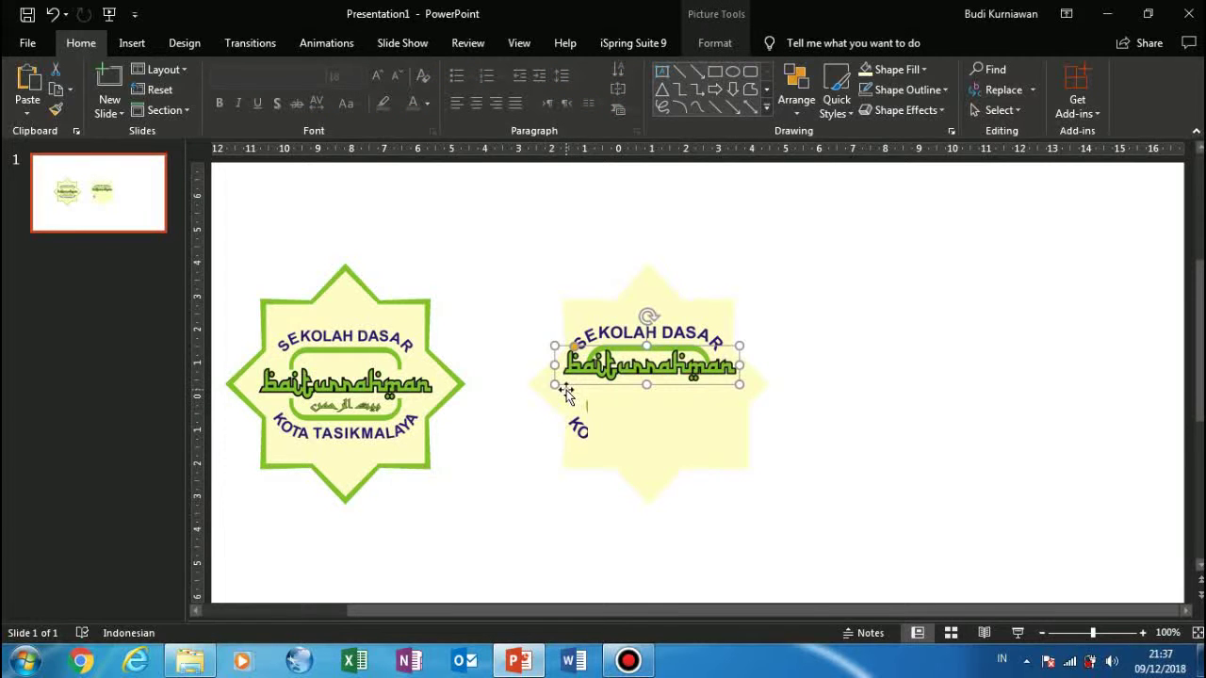
pyautogui.moveTo(563, 392)
pyautogui.mouseDown()
pyautogui.moveTo(579, 375)
pyautogui.moveTo(569, 393)
pyautogui.mouseUp()
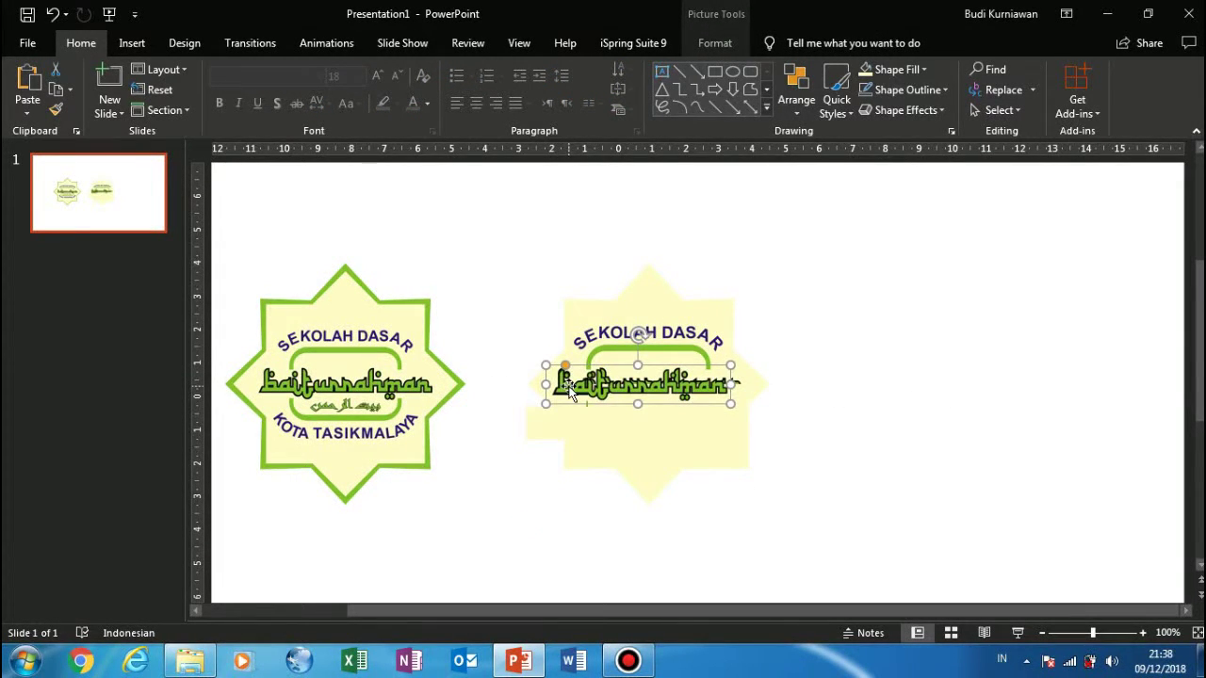
# - Undo the recent moves until KOTA TASIKMALAYA shows again beneath the wordmark
pyautogui.hotkey('ctrl', 'z')
pyautogui.hotkey('ctrl', 'z')
pyautogui.hotkey('ctrl', 'z')
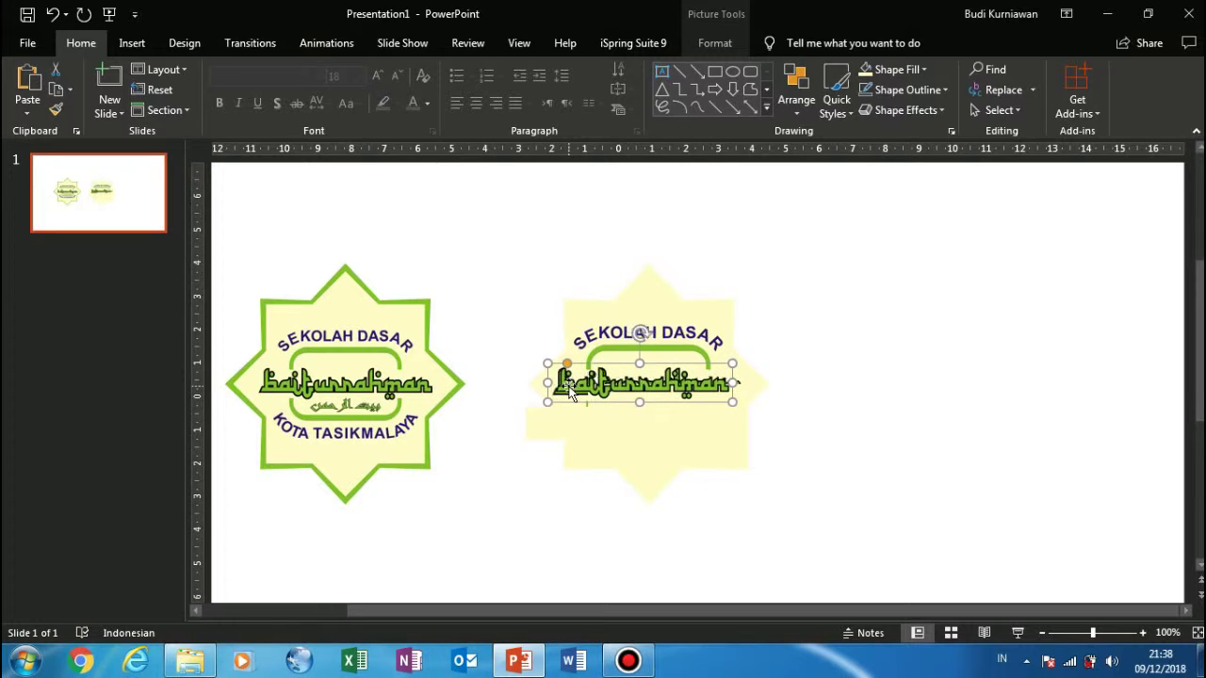
pyautogui.hotkey('ctrl', 'z')
pyautogui.hotkey('ctrl', 'z')
pyautogui.hotkey('ctrl', 'z')
pyautogui.hotkey('ctrl', 'z')
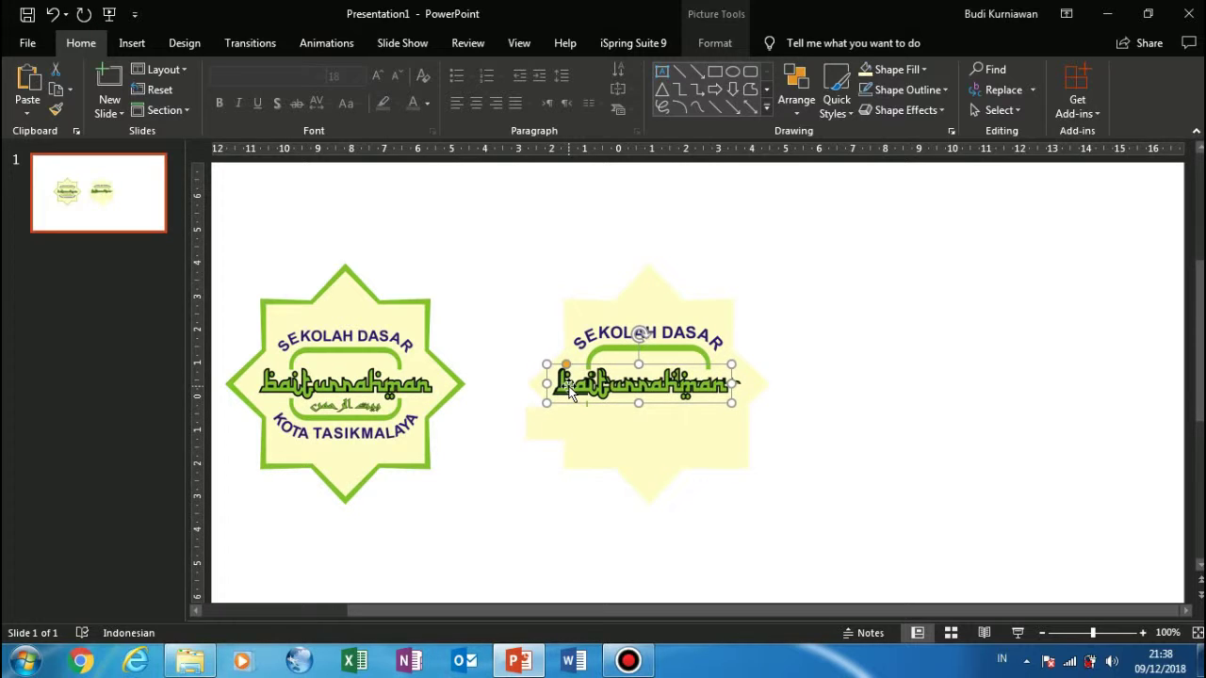
pyautogui.hotkey('ctrl', 'z')
pyautogui.hotkey('ctrl', 'z')
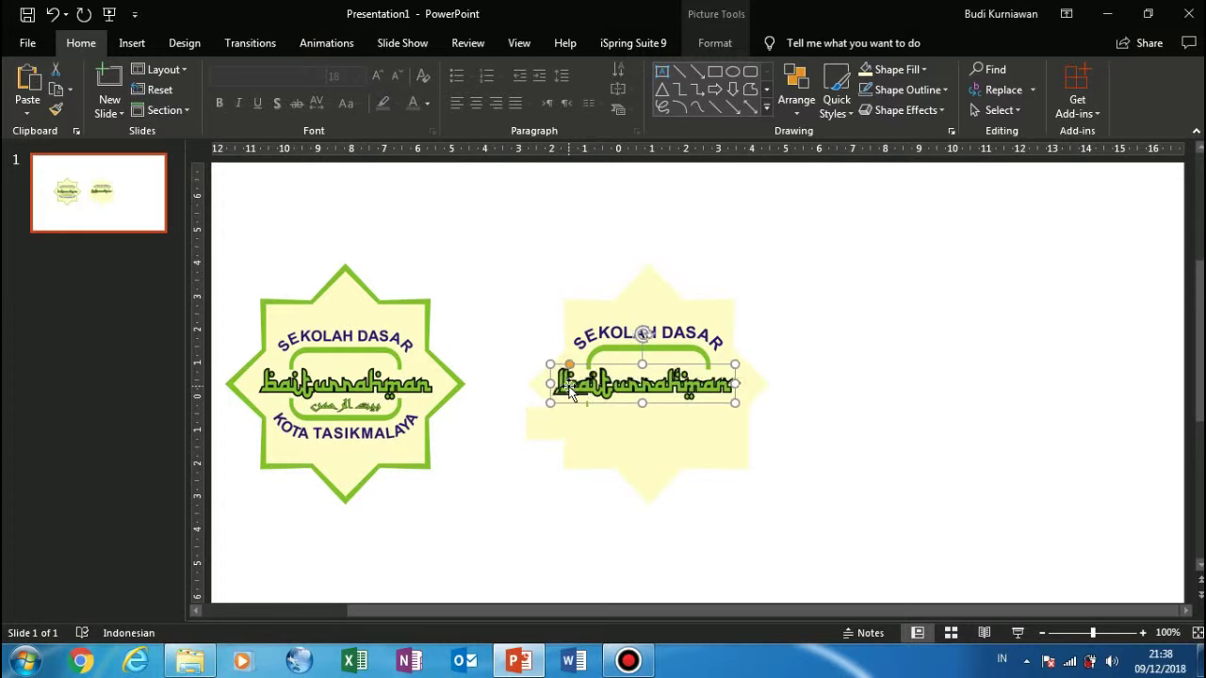
pyautogui.hotkey('ctrl', 'z')
pyautogui.hotkey('ctrl', 'z')
pyautogui.hotkey('ctrl', 'z')
pyautogui.hotkey('ctrl', 'z')
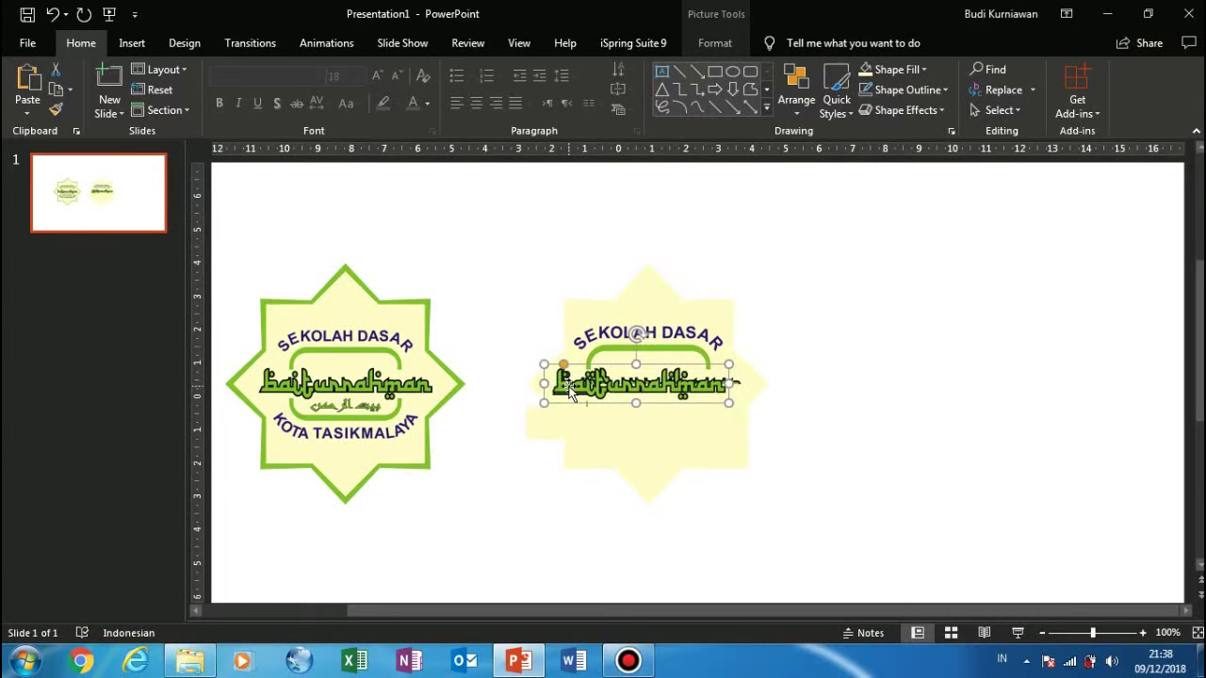
pyautogui.hotkey('ctrl', 'z')
pyautogui.hotkey('ctrl', 'z')
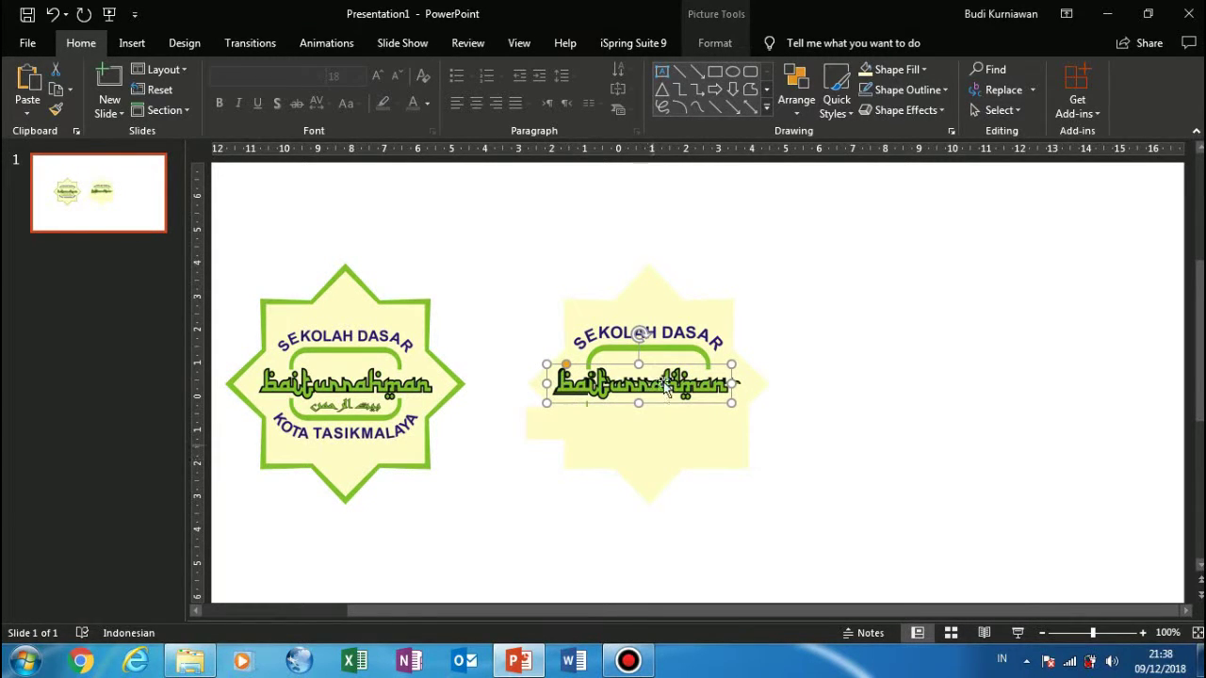
pyautogui.hotkey('ctrl', 'y')
pyautogui.hotkey('ctrl', 'y')
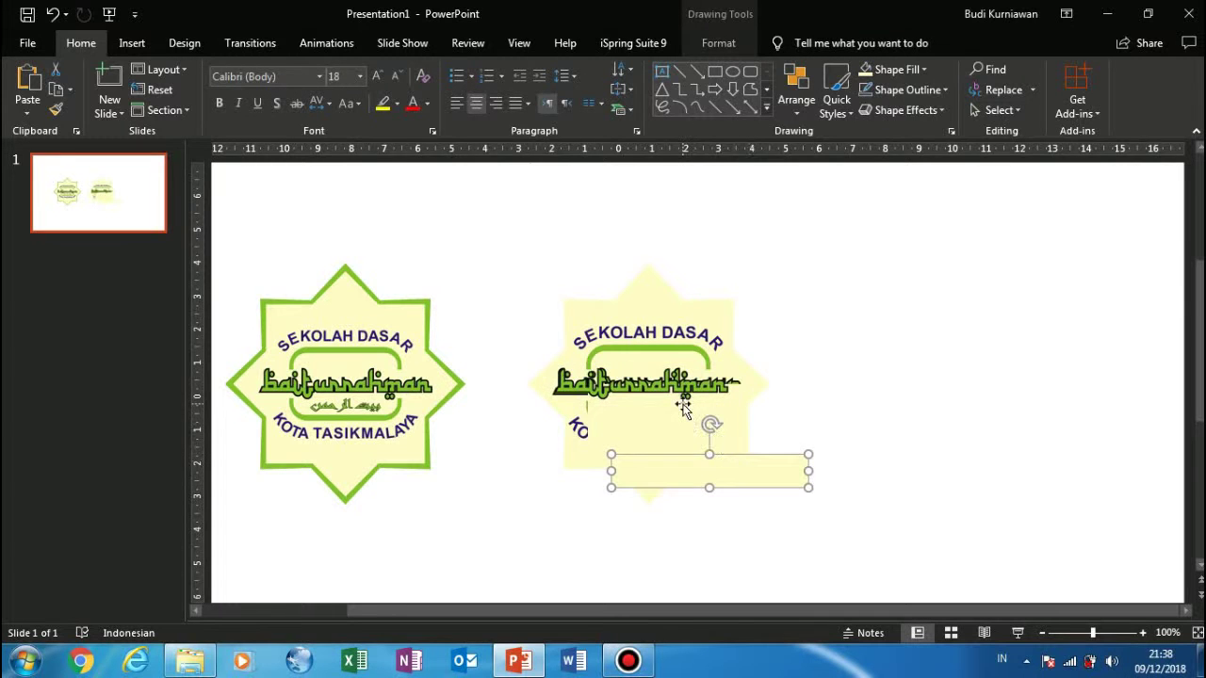
pyautogui.hotkey('ctrl', 'y')
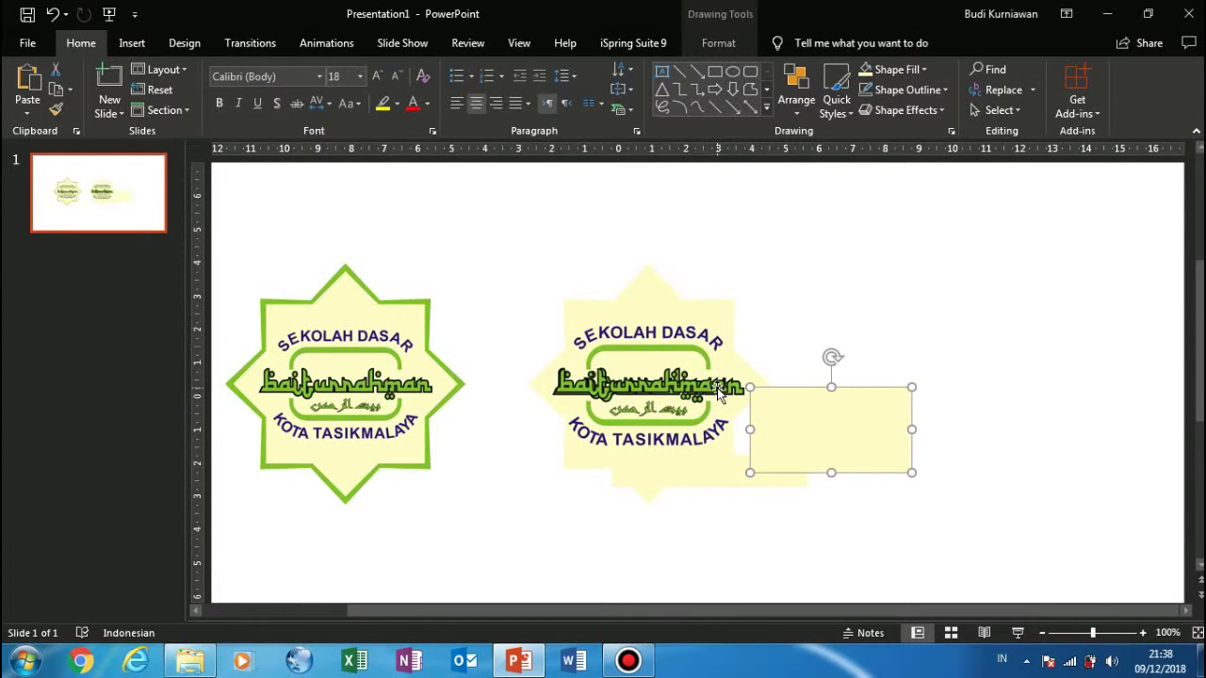
# - Revert small wordmark shifts so it stays centred, then select the yellow cover rectangle
pyautogui.moveTo(714, 394)
pyautogui.mouseDown()
pyautogui.moveTo(792, 383)
pyautogui.moveTo(745, 383)
pyautogui.mouseUp()
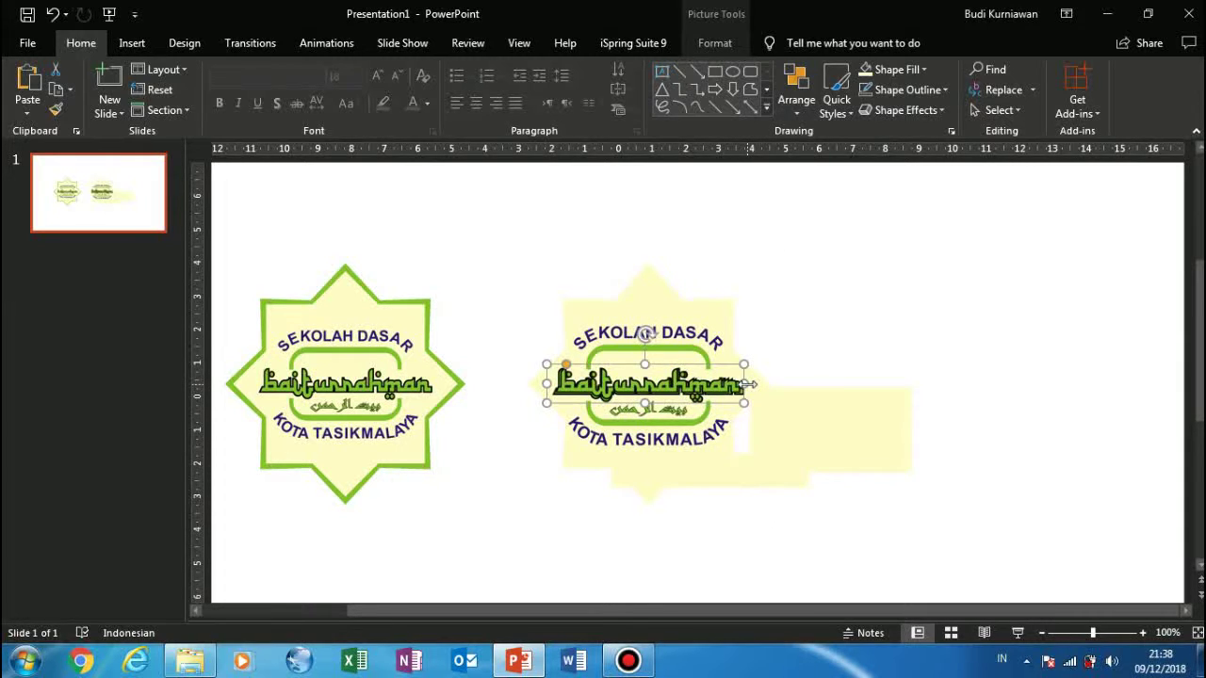
pyautogui.hotkey('ctrl', 'z')
pyautogui.hotkey('ctrl', 'z')
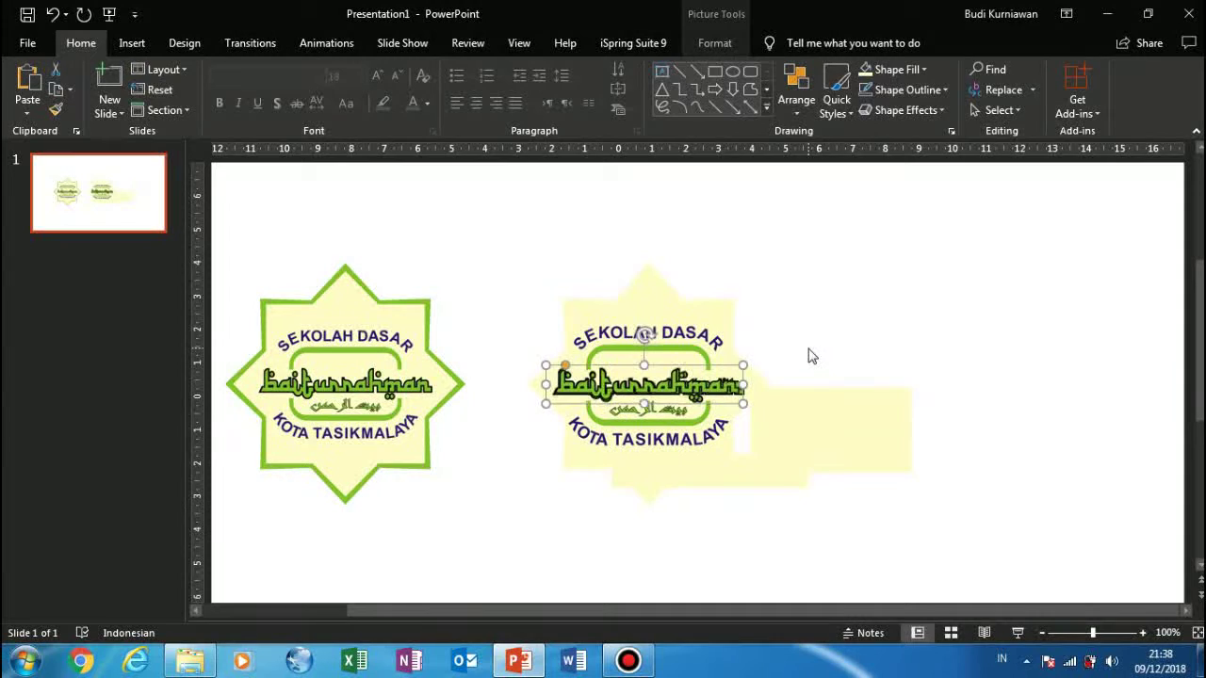
pyautogui.hotkey('ctrl', 'z')
pyautogui.hotkey('ctrl', 'z')
pyautogui.hotkey('ctrl', 'z')
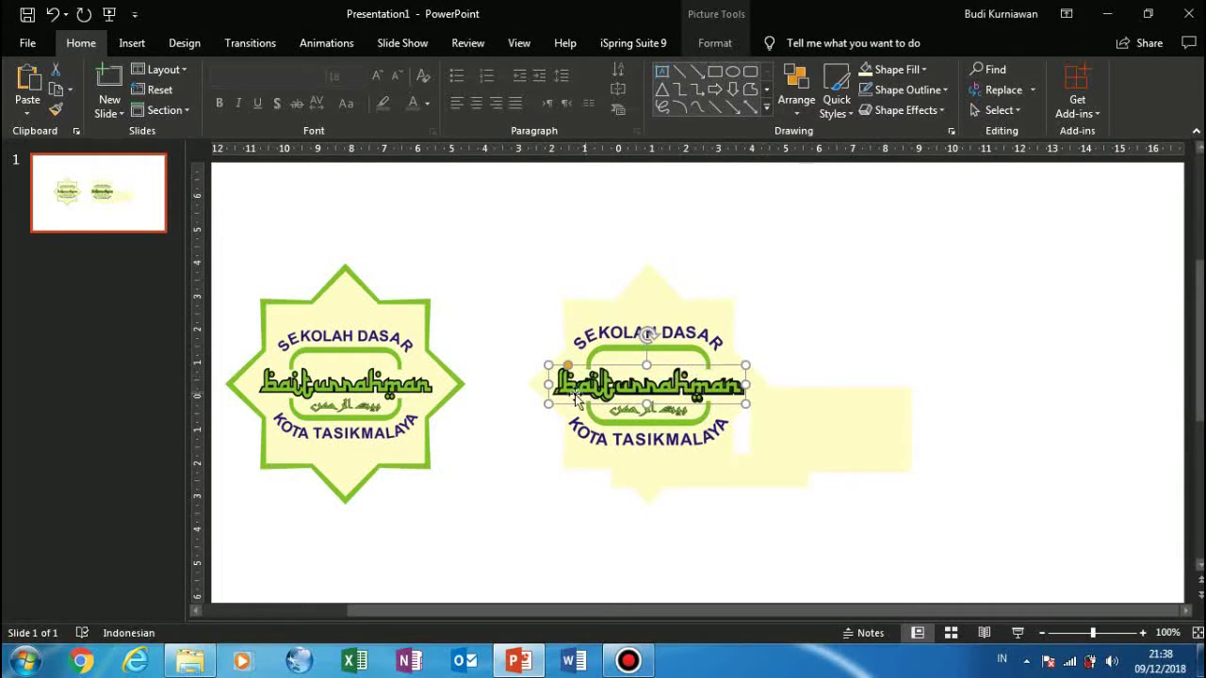
pyautogui.moveTo(549, 384); pyautogui.dragTo(540, 385)
pyautogui.click(540, 384)
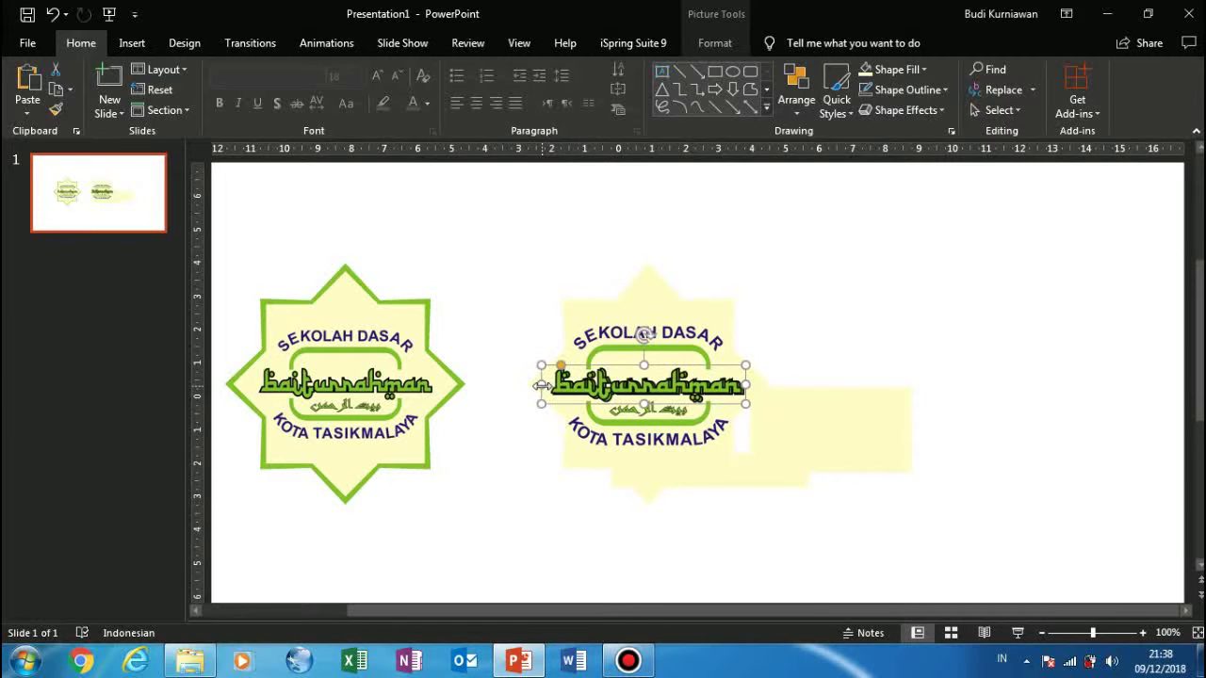
pyautogui.hotkey('ctrl', 'z')
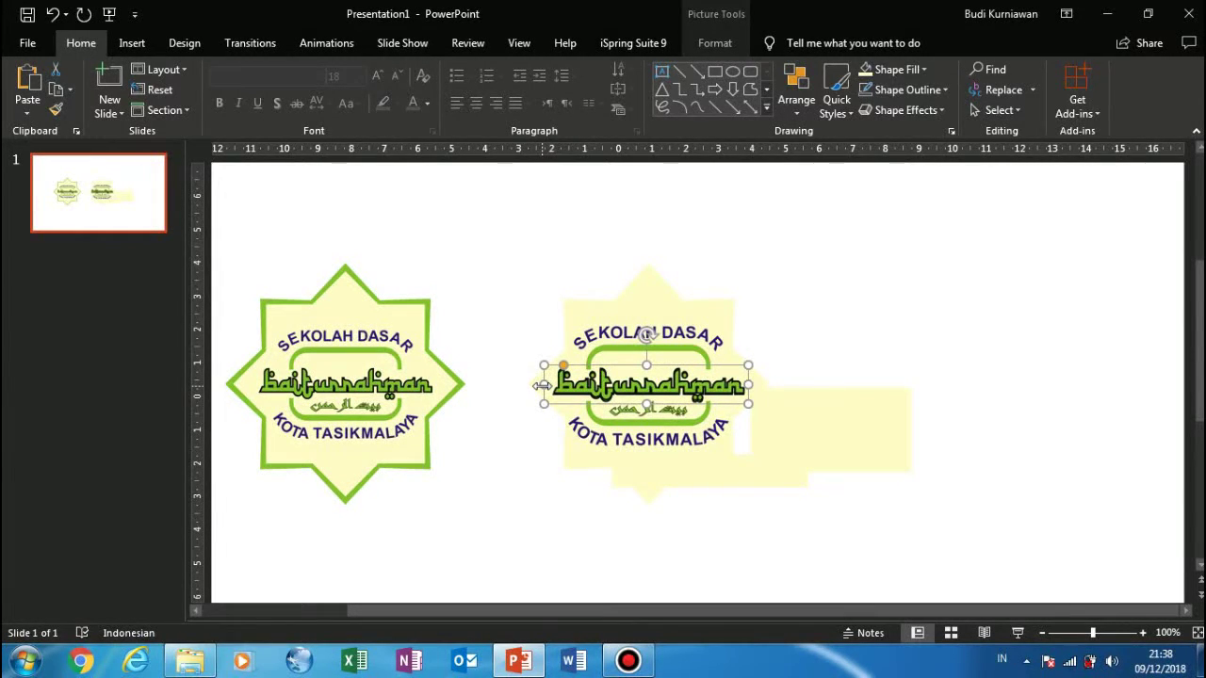
pyautogui.click(813, 422)
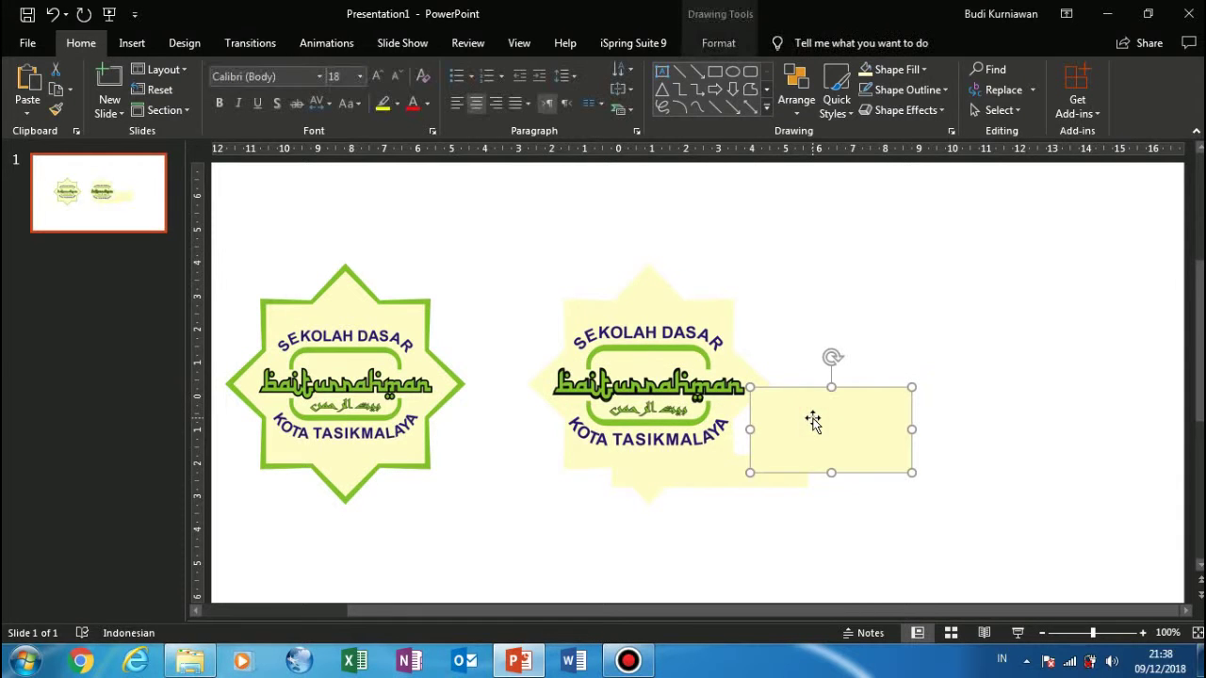
pyautogui.moveTo(813, 421); pyautogui.dragTo(636, 396)
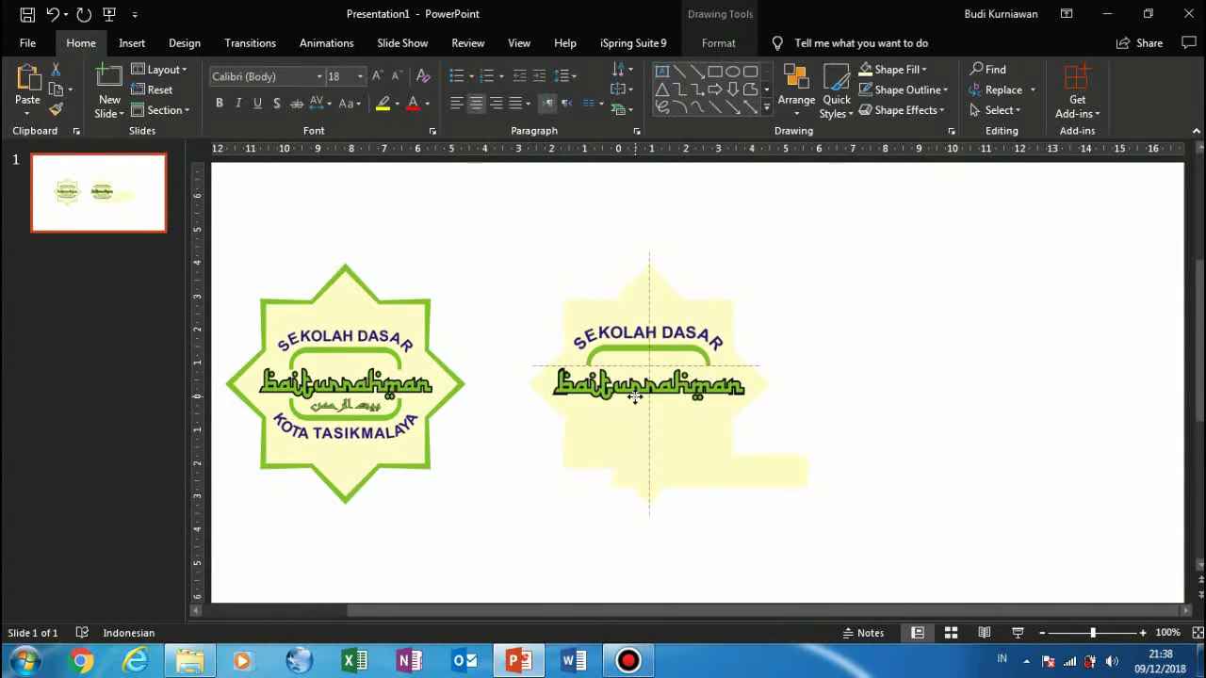
pyautogui.moveTo(637, 396); pyautogui.dragTo(635, 398)
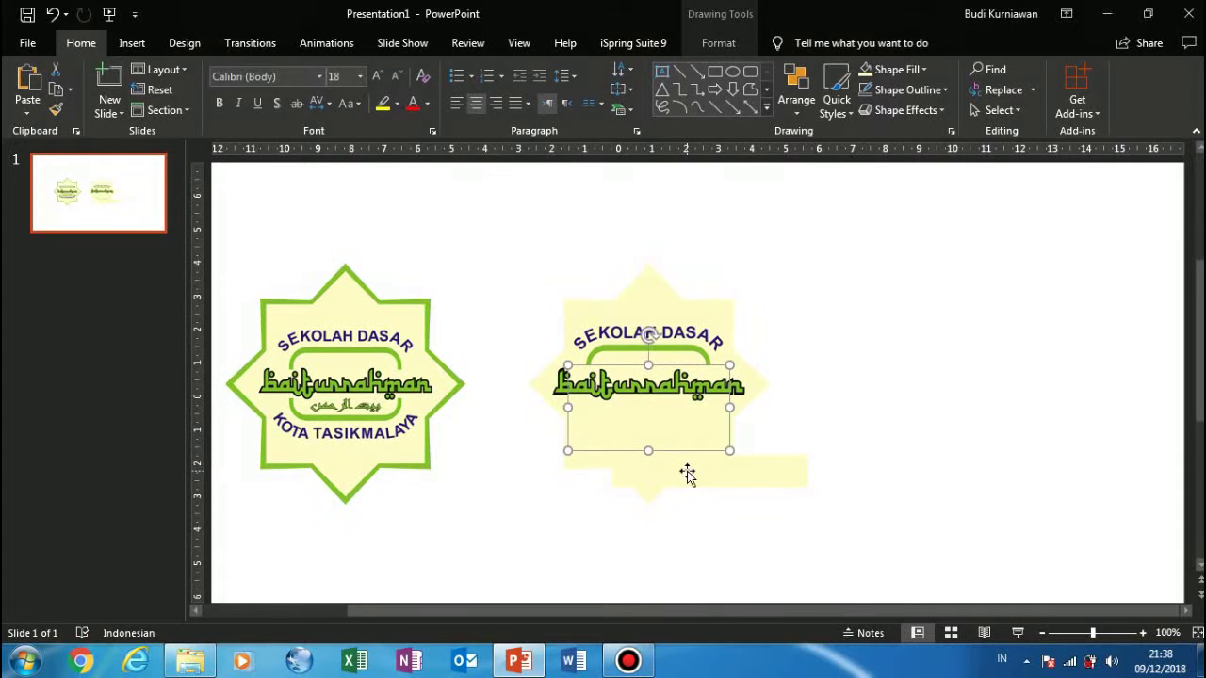
pyautogui.moveTo(688, 474); pyautogui.dragTo(619, 383)
pyautogui.click(805, 341)
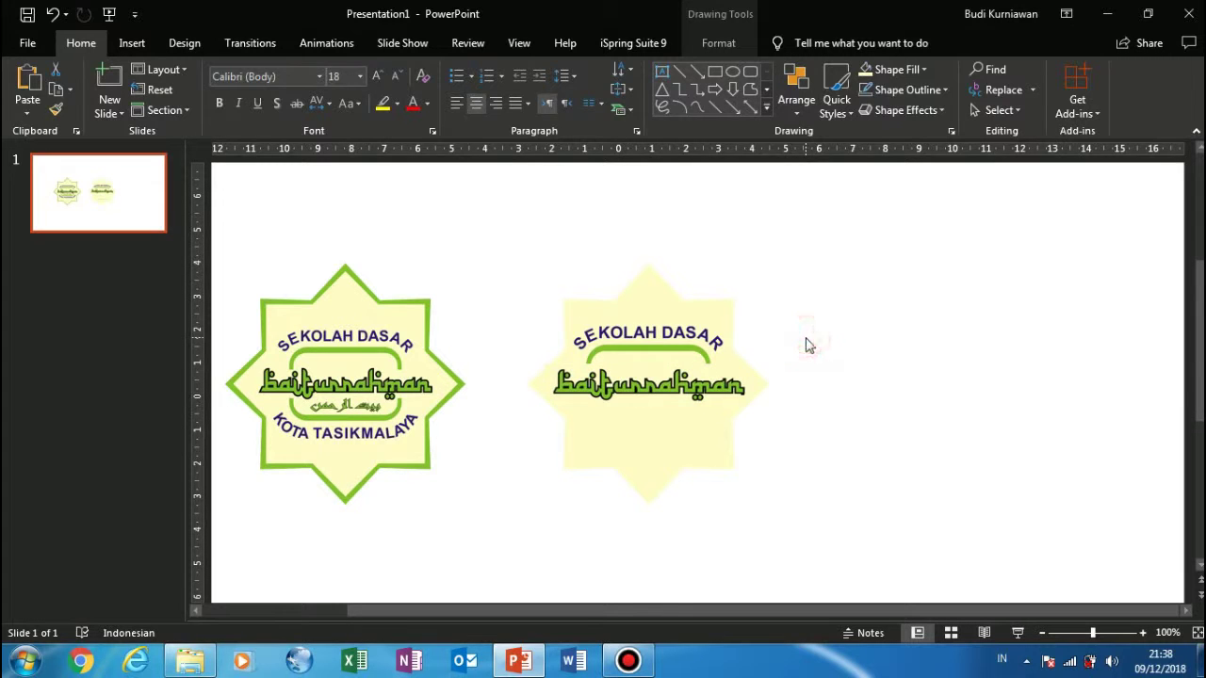
pyautogui.click(714, 367)
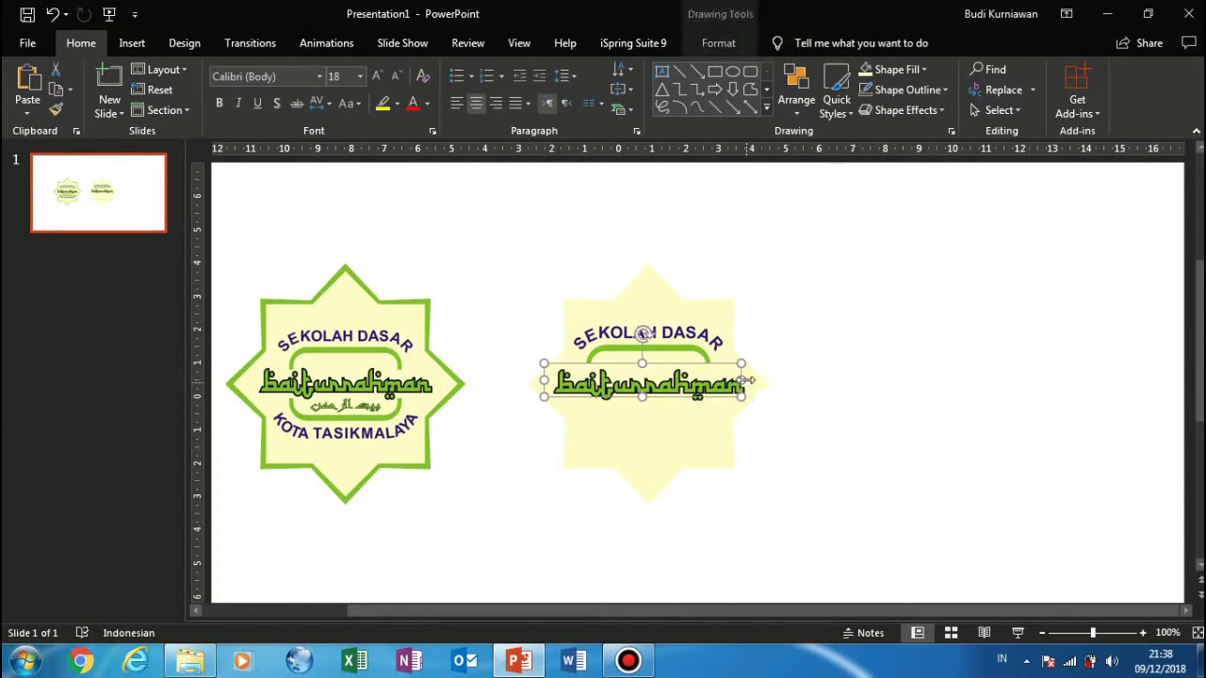
pyautogui.moveTo(744, 380)
pyautogui.mouseDown()
pyautogui.moveTo(778, 379)
pyautogui.moveTo(751, 381)
pyautogui.mouseUp()
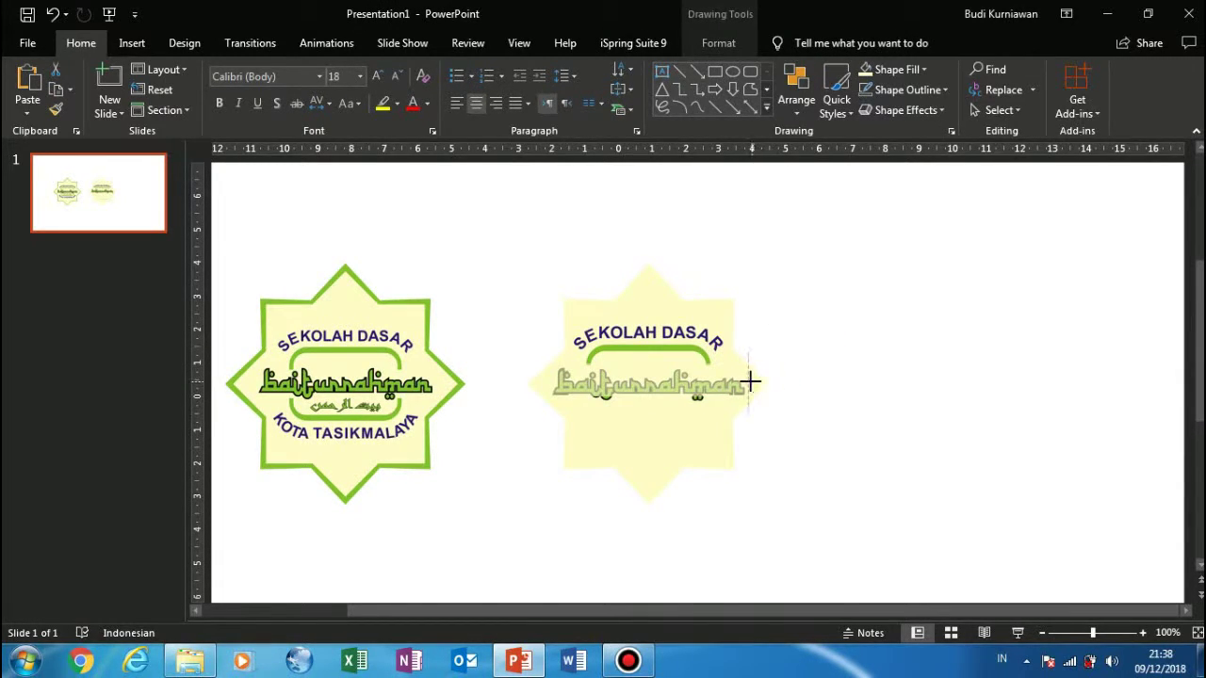
pyautogui.click(792, 372)
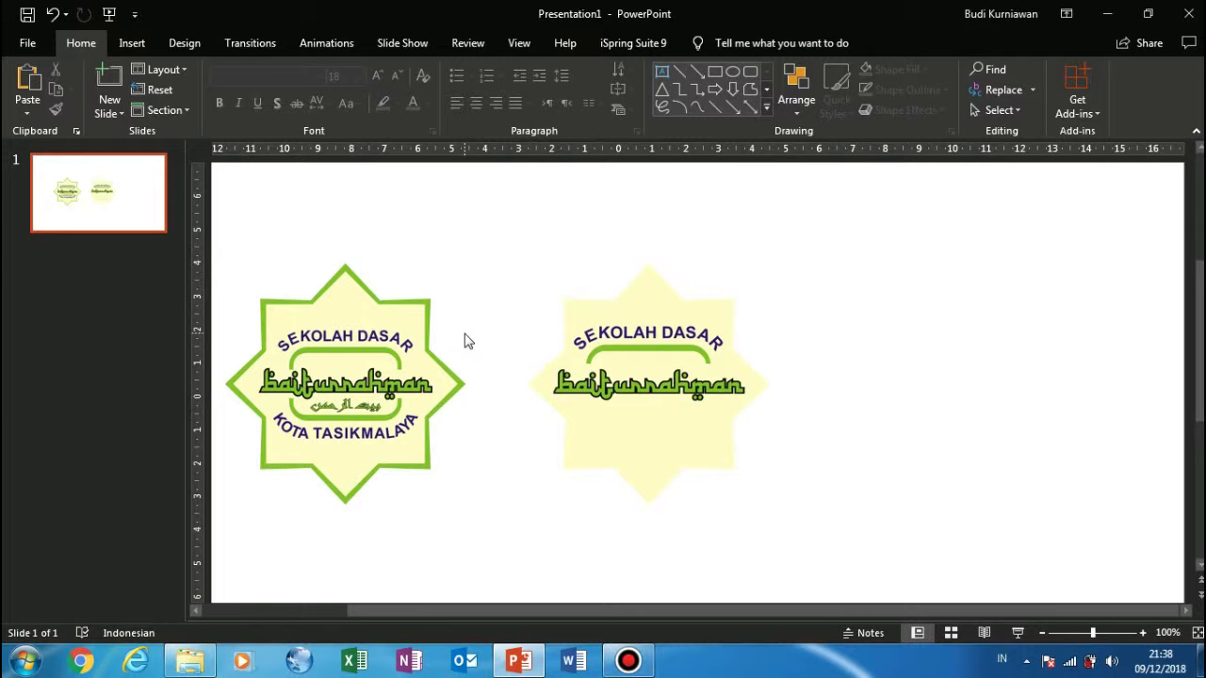
# - Nudge the full star logo on slide 1 a little further left
pyautogui.click(402, 326)
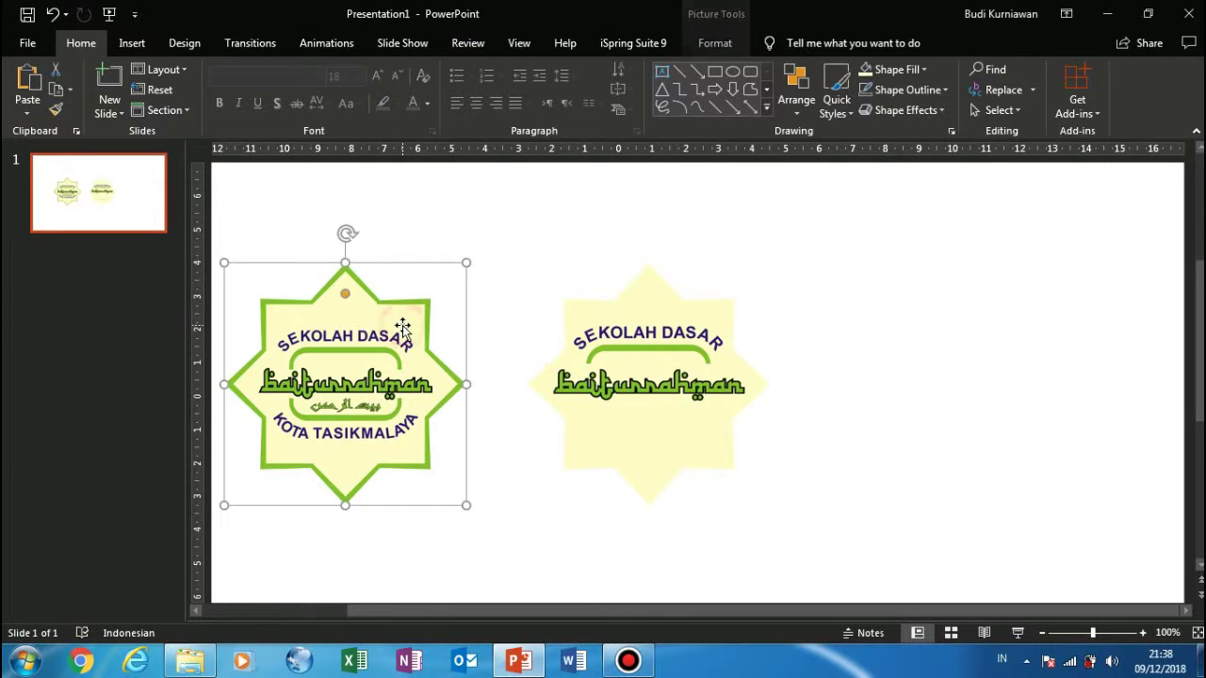
pyautogui.click(588, 301)
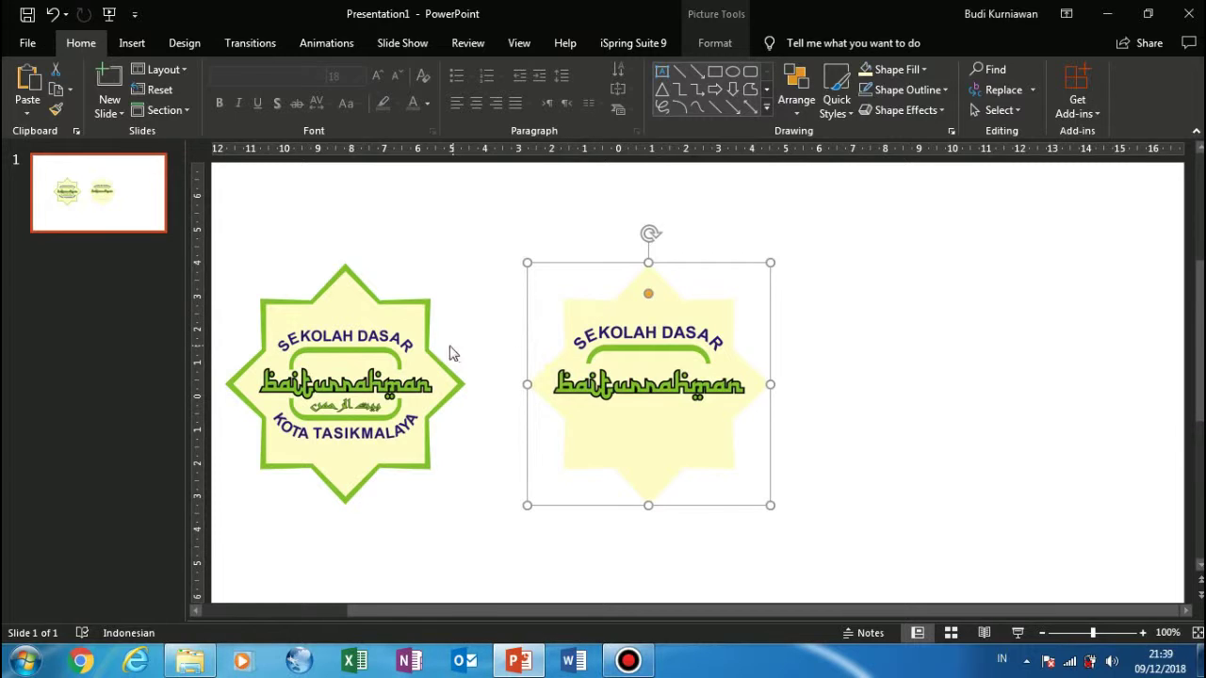
pyautogui.click(426, 321)
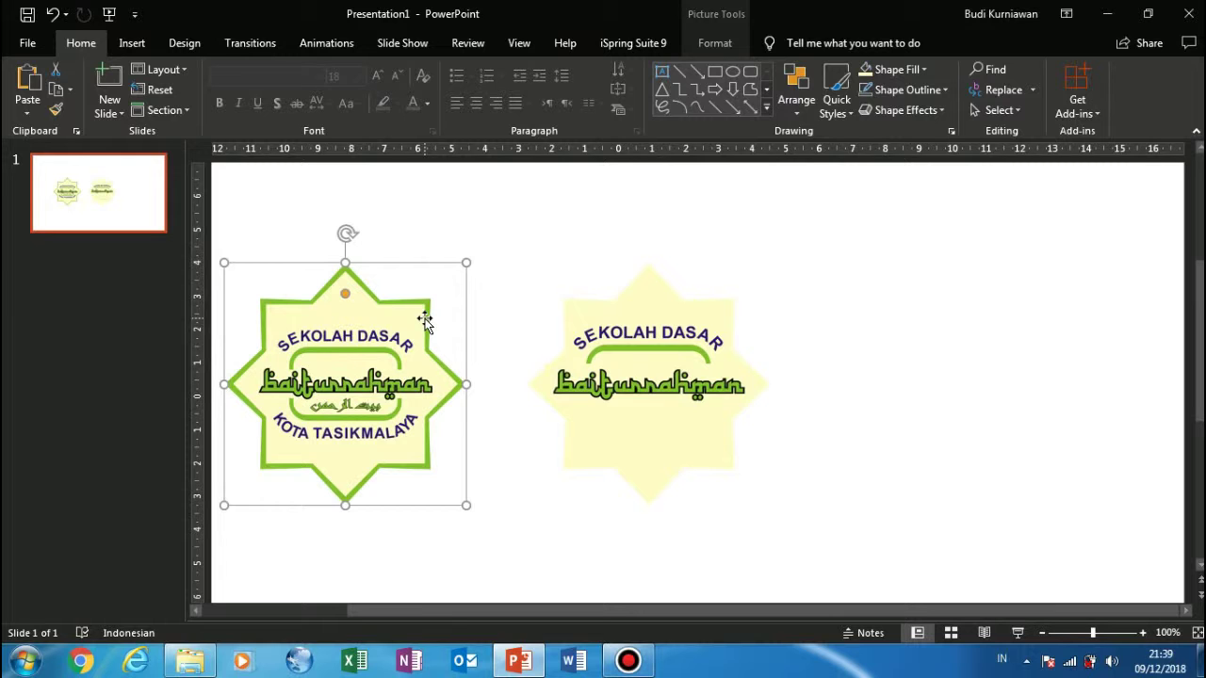
pyautogui.moveTo(426, 320); pyautogui.dragTo(415, 320)
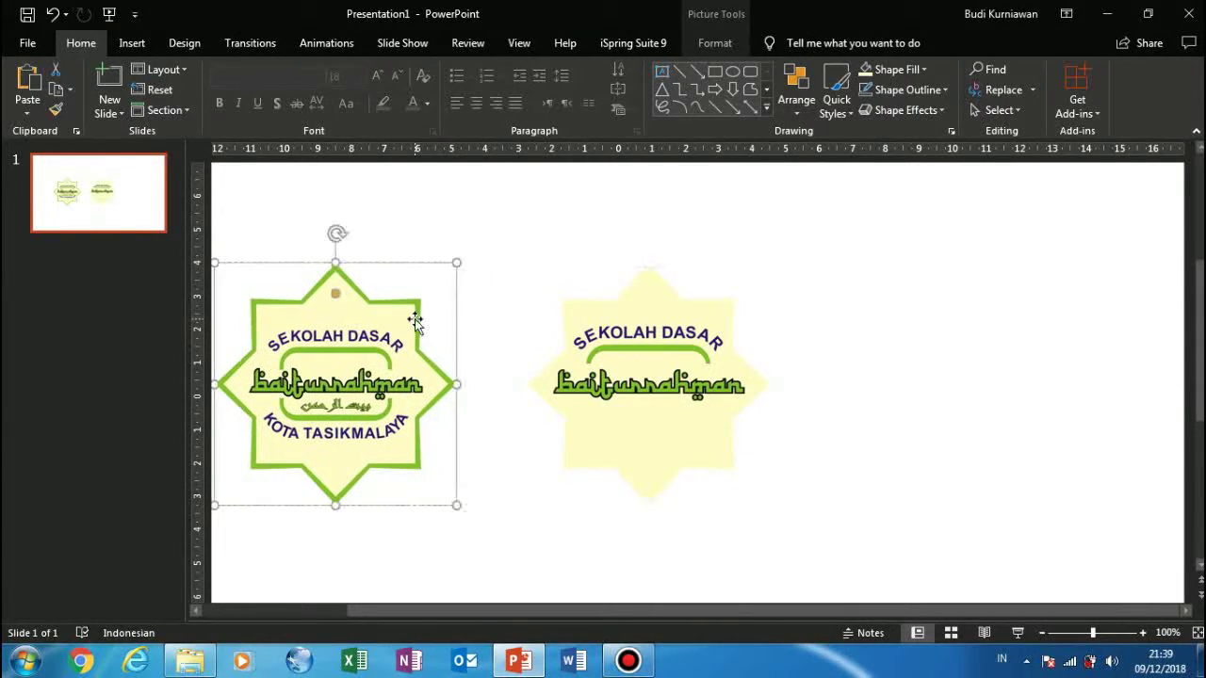
pyautogui.click(135, 212)
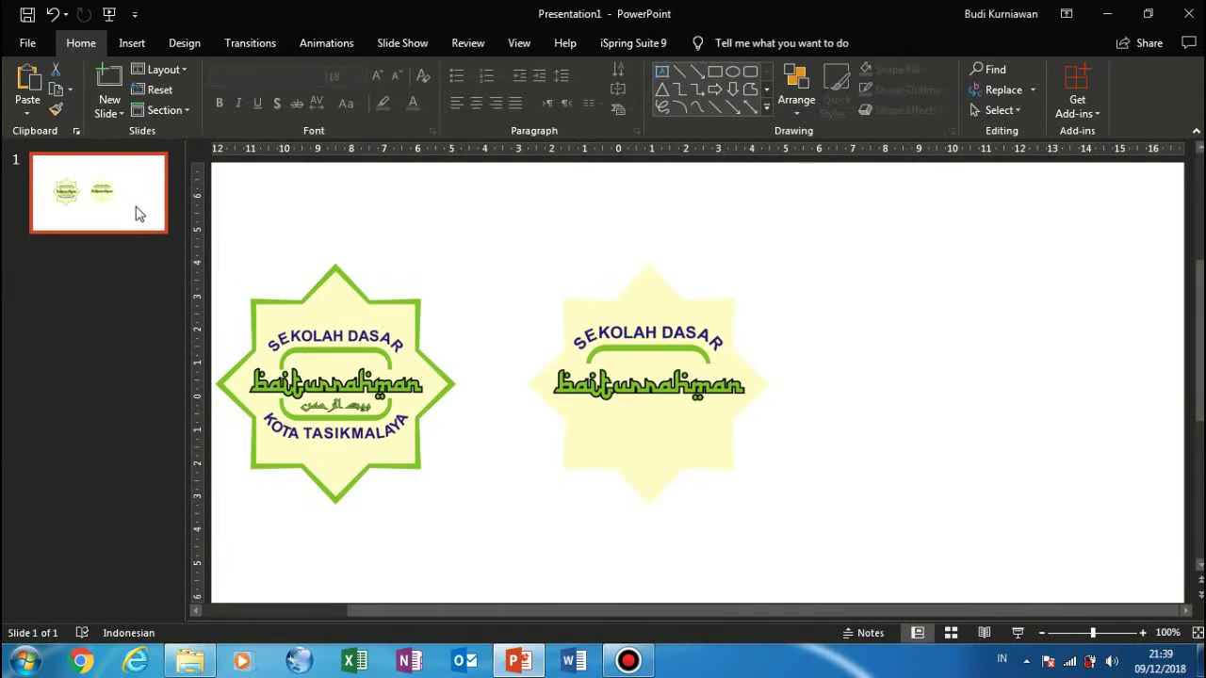
# - Apply the Morph transition to the logo slide and duplicate it
pyautogui.click(252, 45)
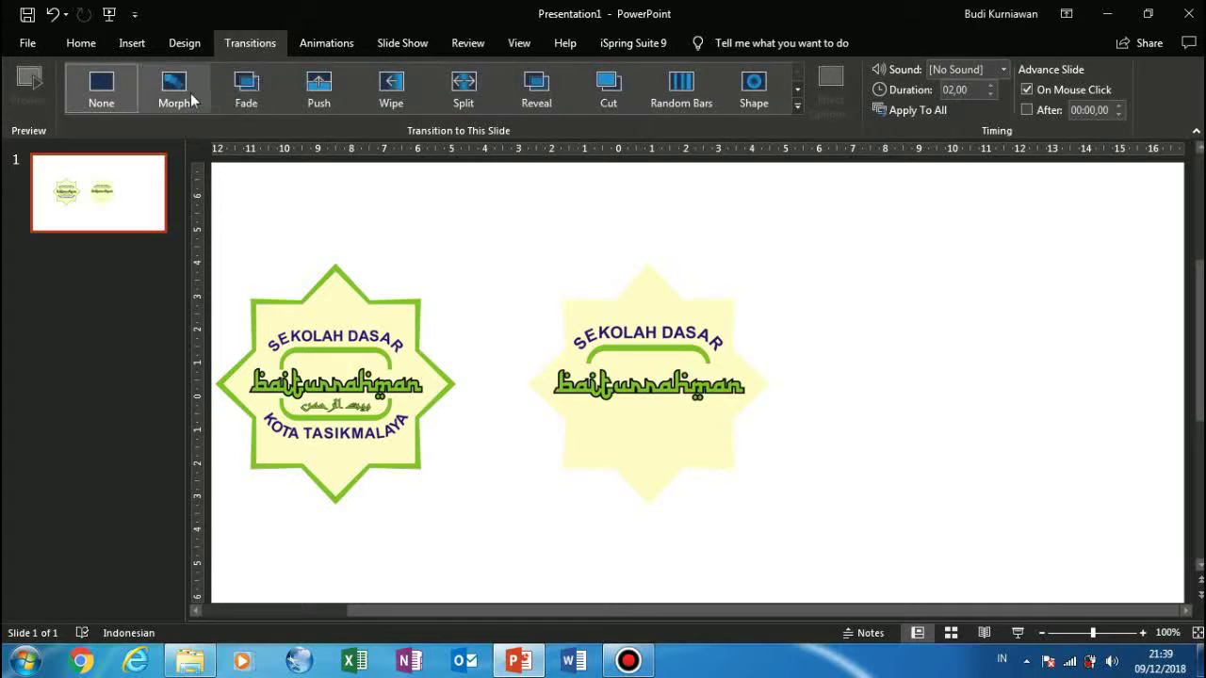
pyautogui.click(190, 93)
pyautogui.click(129, 185)
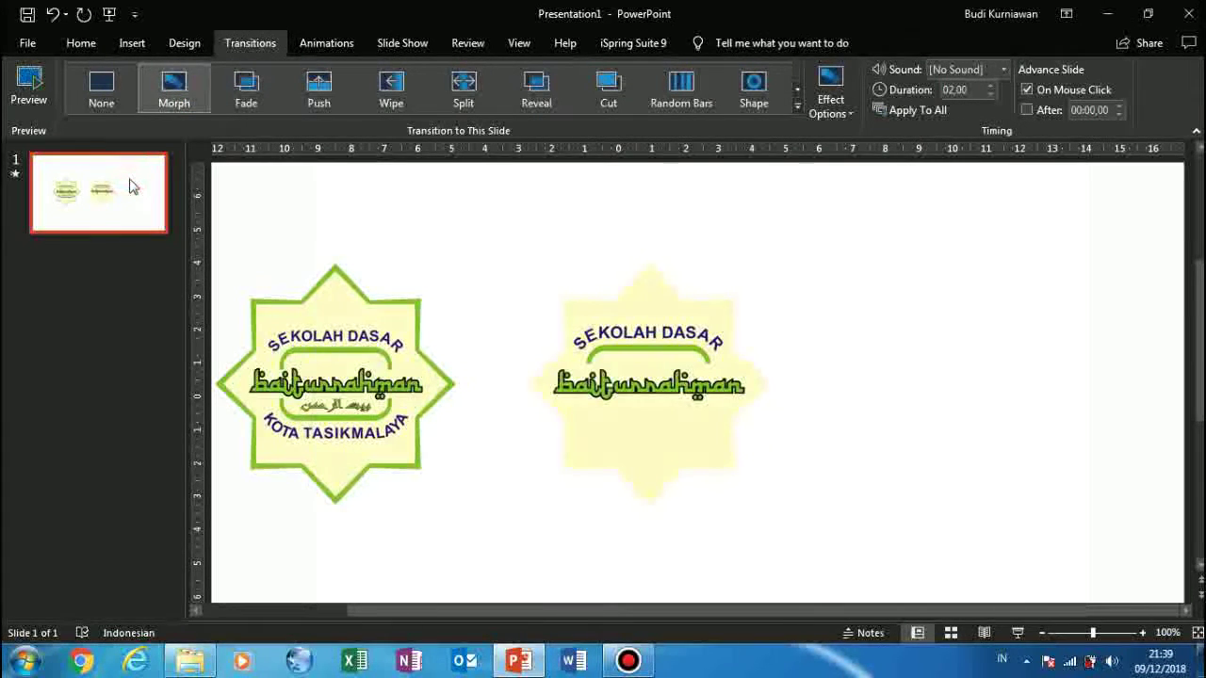
pyautogui.hotkey('ctrl', 'd')
pyautogui.hotkey('ctrl', 'd')
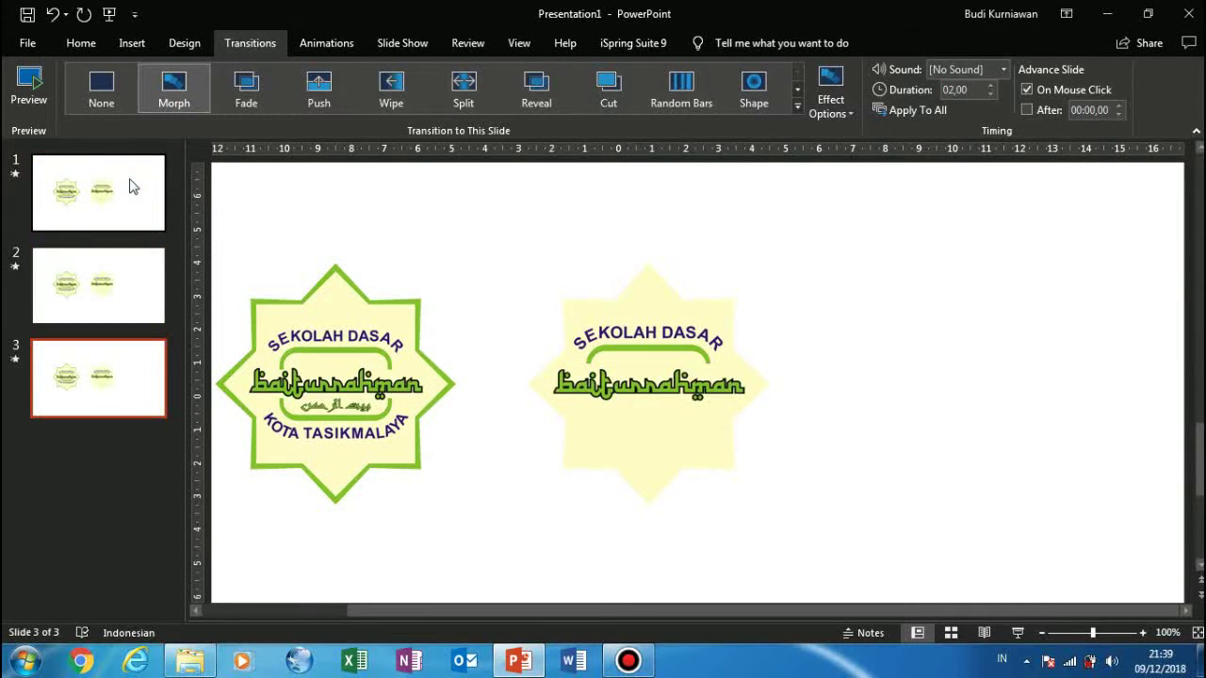
# - Insert a new blank slide and move it to the start of the deck
pyautogui.click(131, 187)
pyautogui.moveTo(238, 271); pyautogui.dragTo(457, 572)
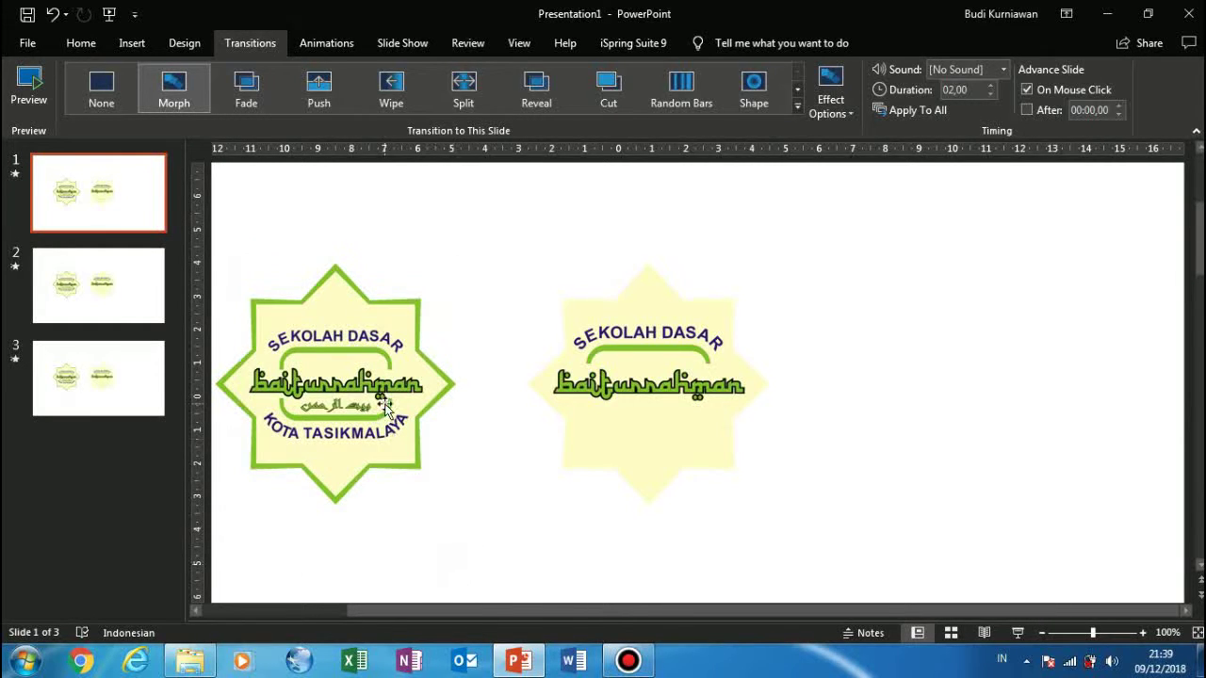
pyautogui.click(95, 204)
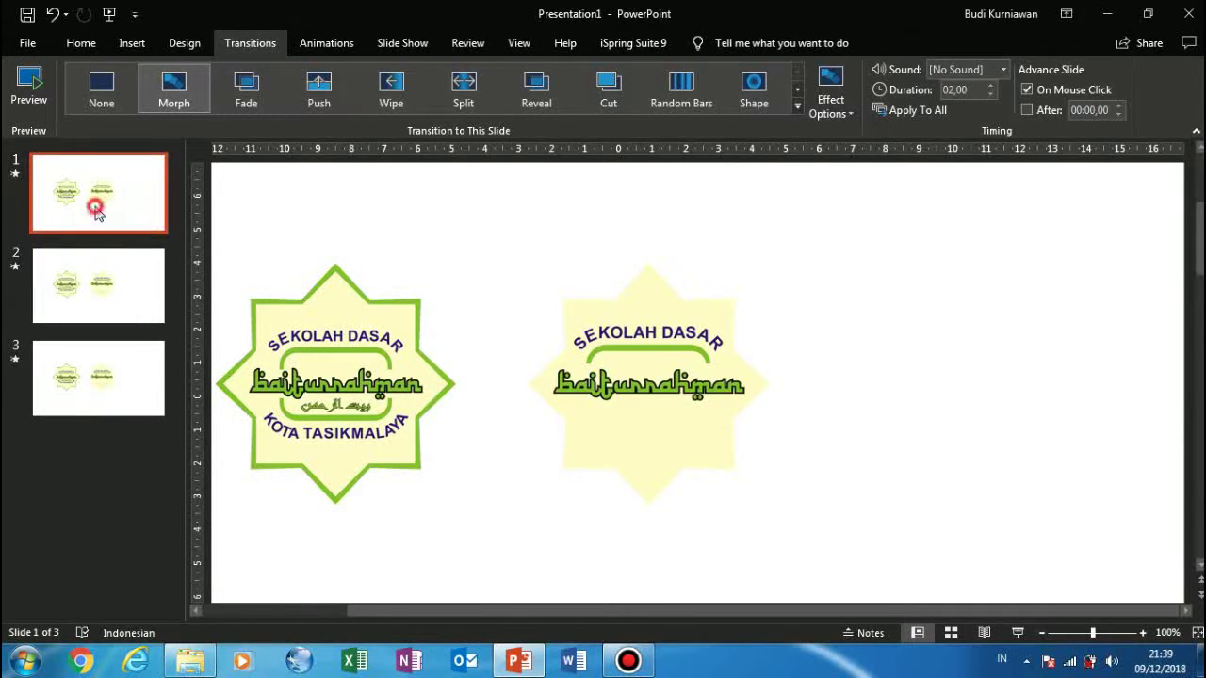
pyautogui.press('Return')
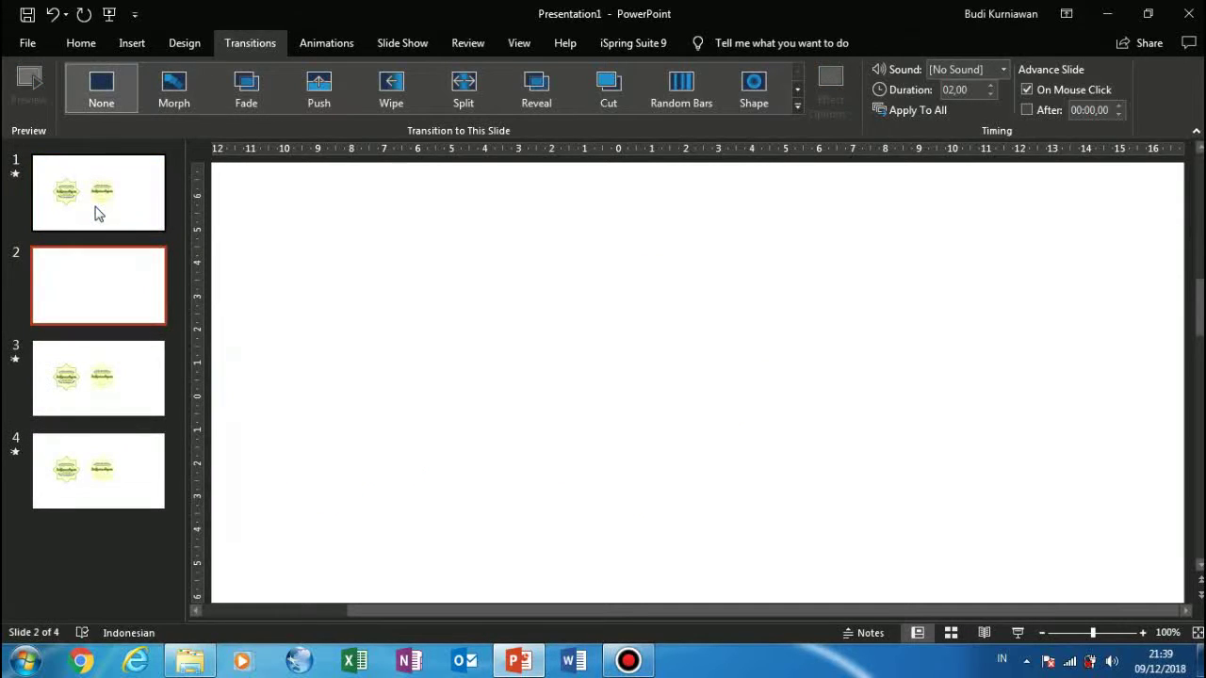
pyautogui.click(80, 279)
pyautogui.moveTo(80, 244); pyautogui.dragTo(76, 234)
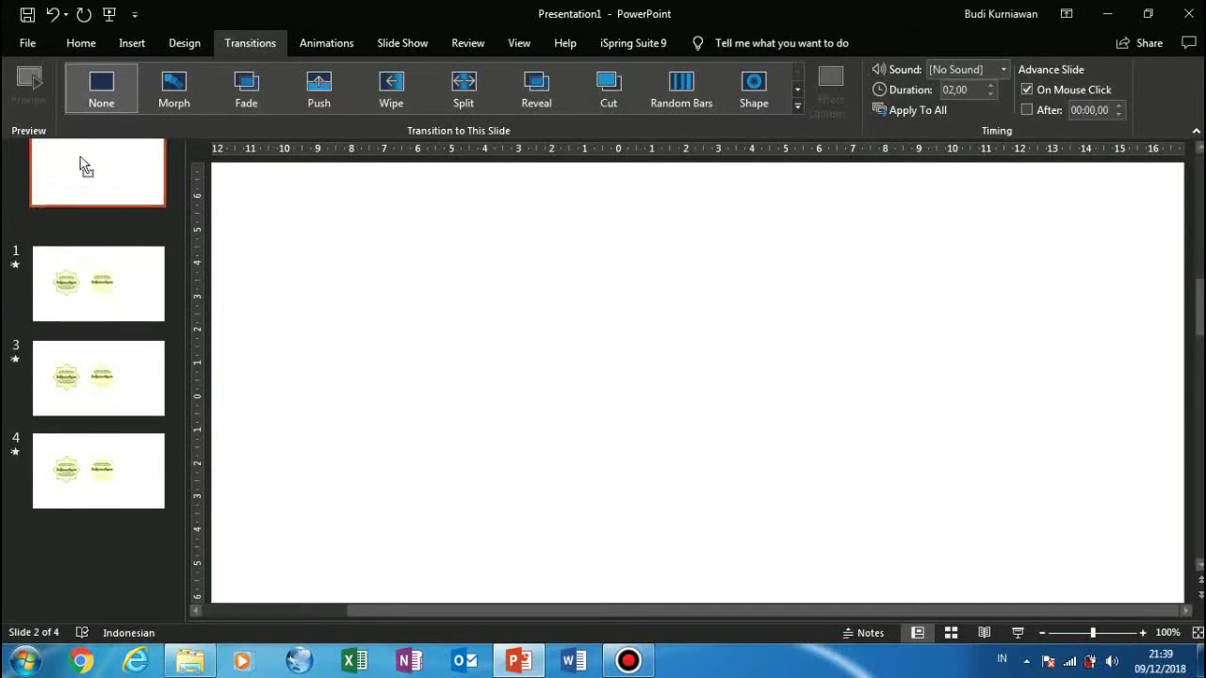
pyautogui.click(76, 242)
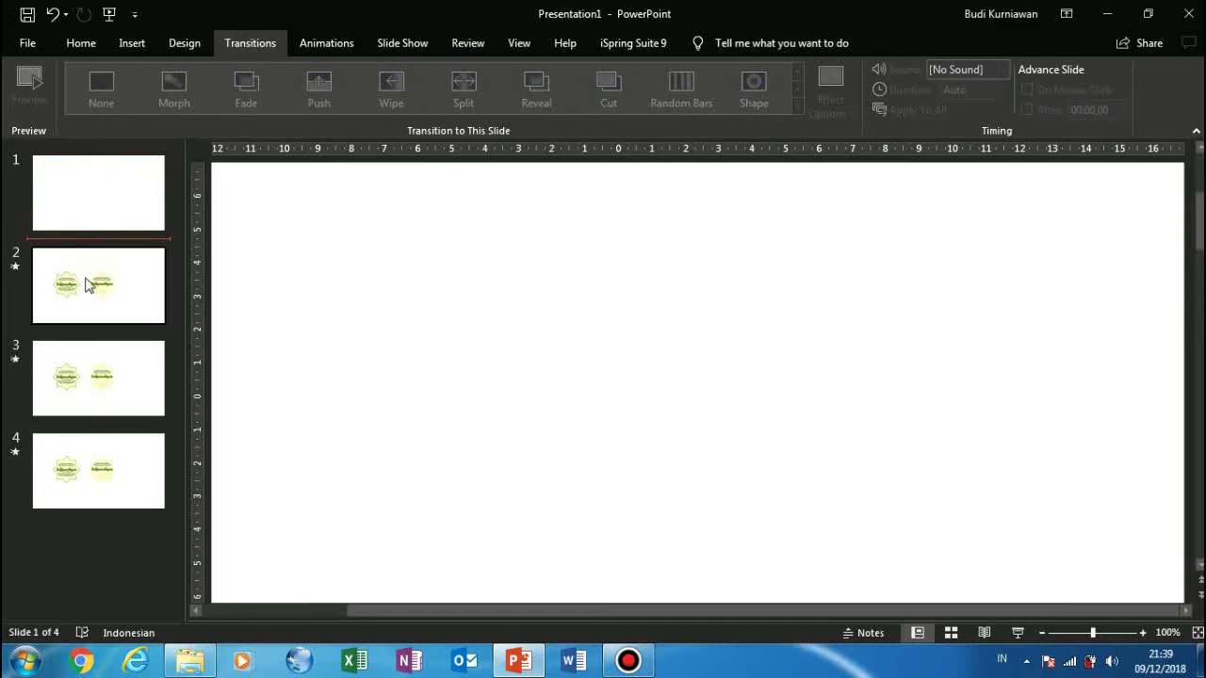
# - Delete the full star logo and the pale star picture from slide 2
pyautogui.click(85, 280)
pyautogui.moveTo(226, 232); pyautogui.dragTo(454, 549)
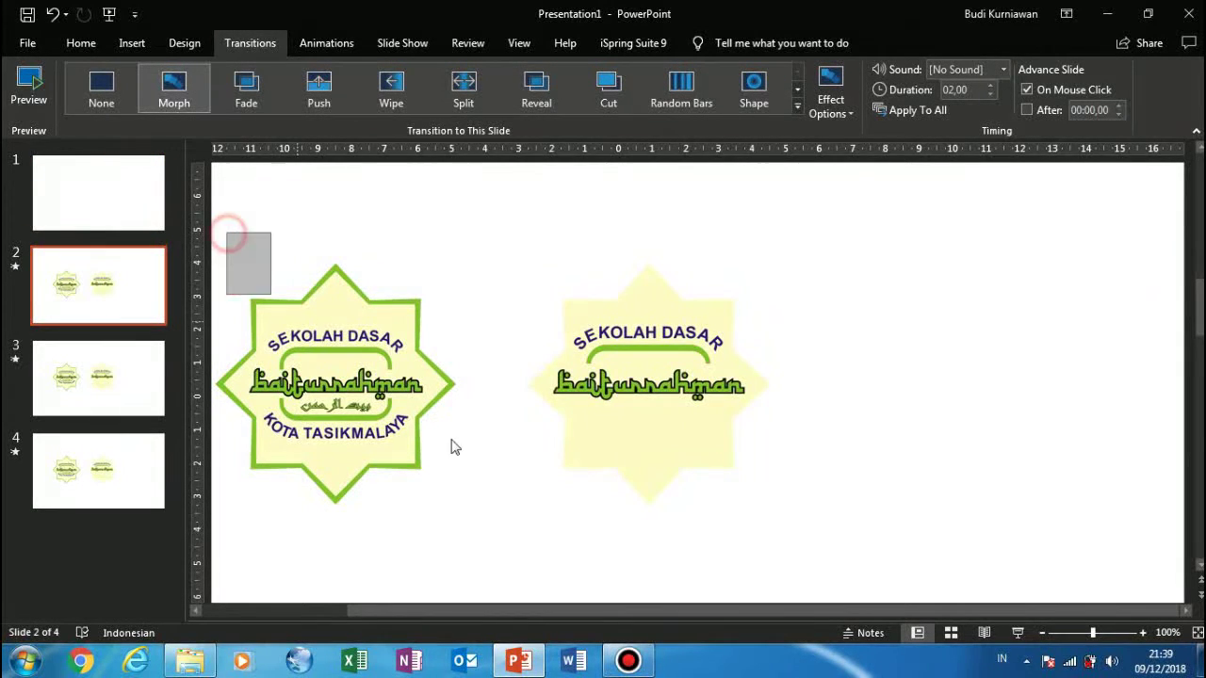
pyautogui.click(399, 381)
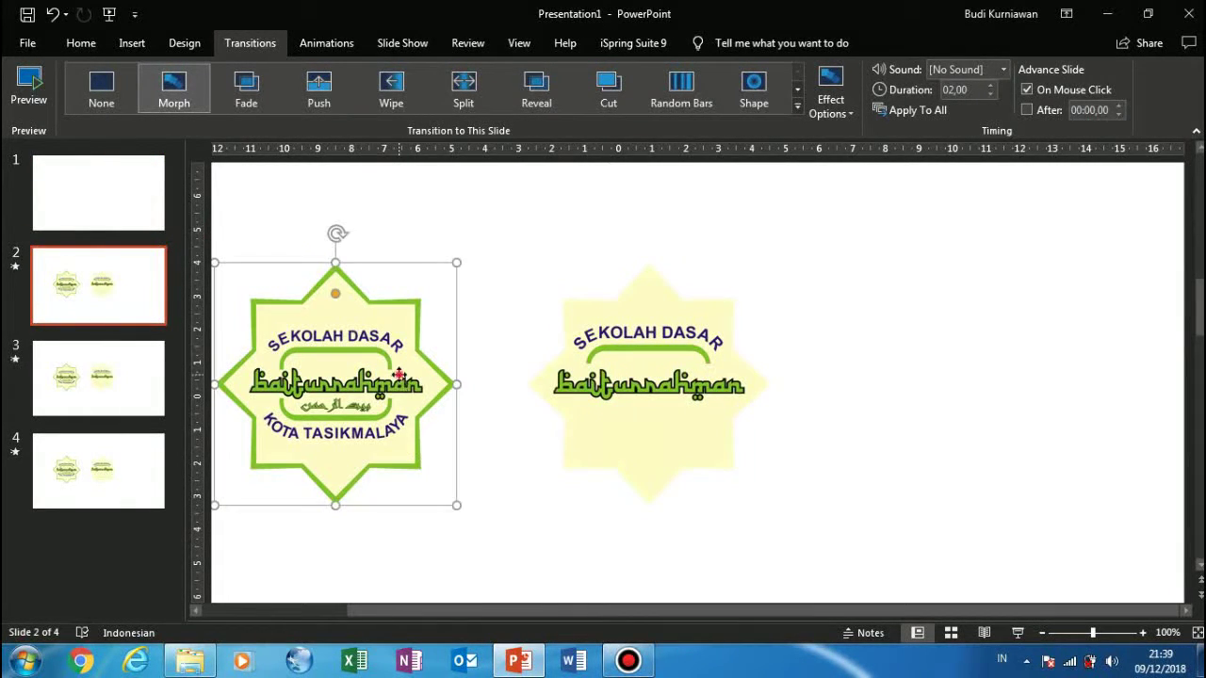
pyautogui.press('Delete')
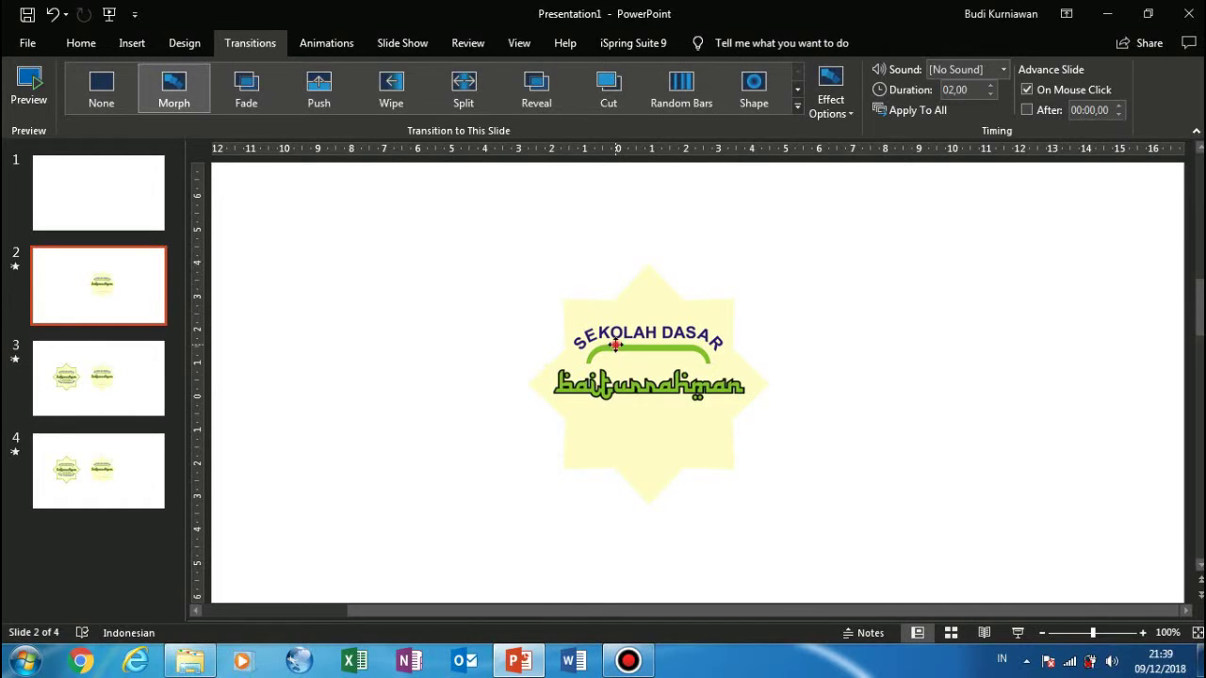
pyautogui.click(616, 349)
pyautogui.press('Delete')
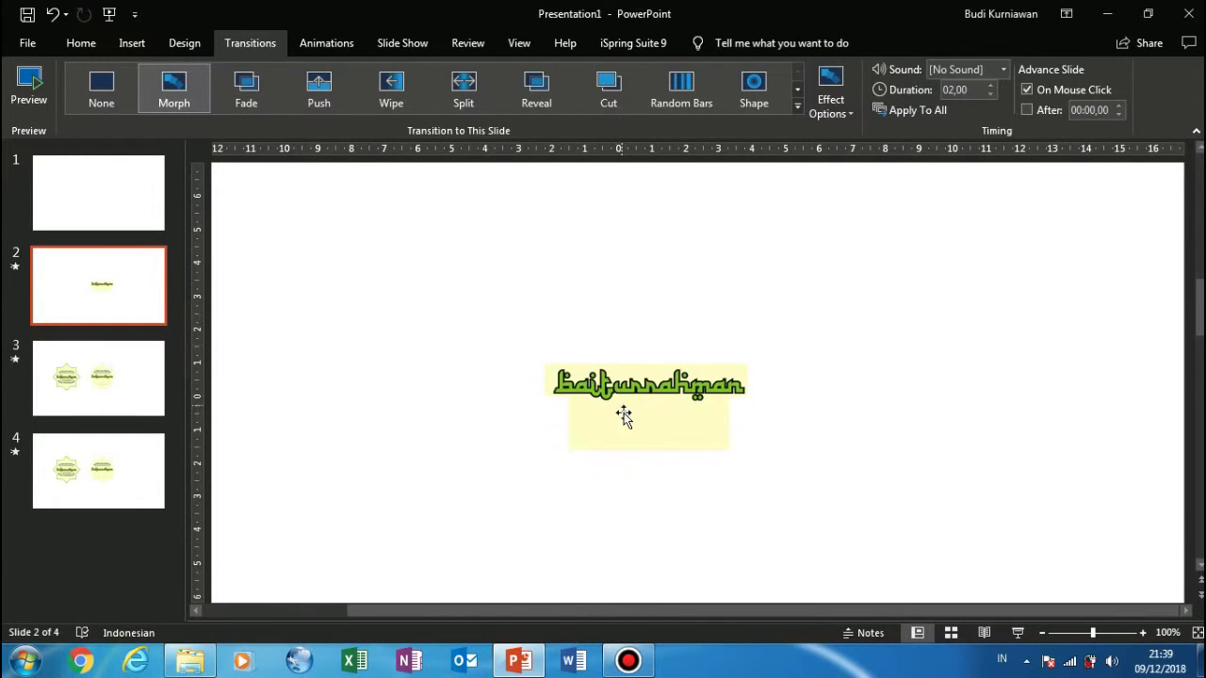
# - Move the baiturrahman wordmark above the yellow strip, then duplicate slide 2
pyautogui.click(622, 413)
pyautogui.press('Escape')
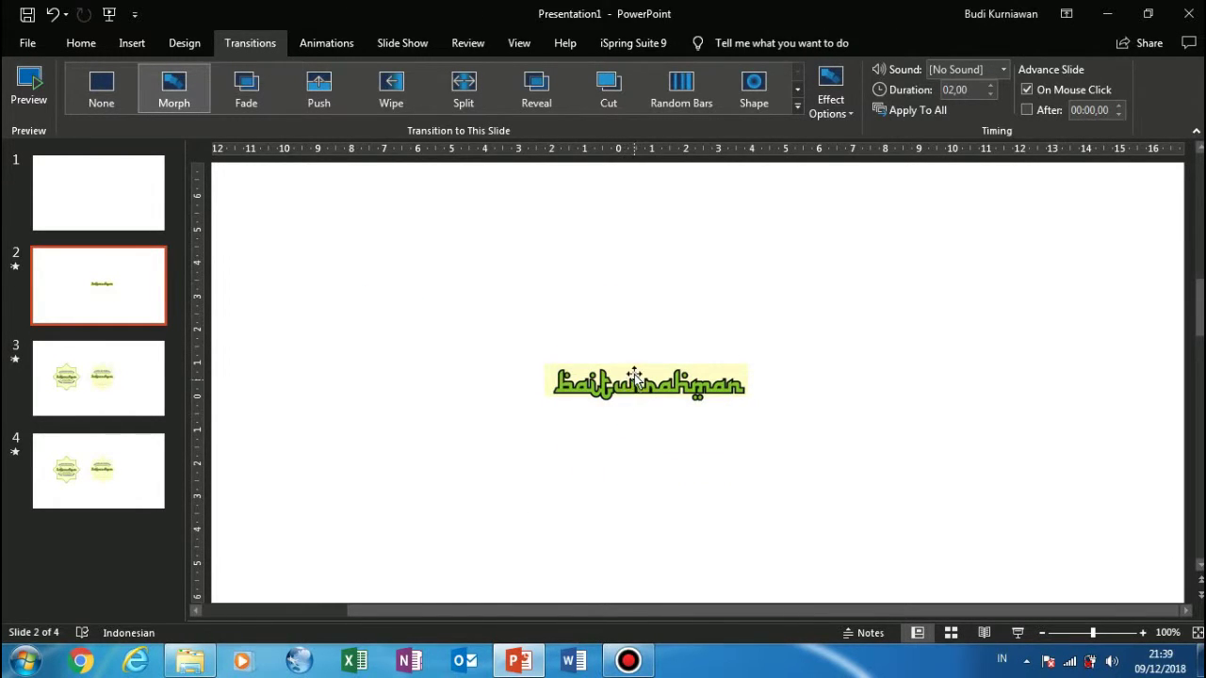
pyautogui.click(634, 373)
pyautogui.press('Delete')
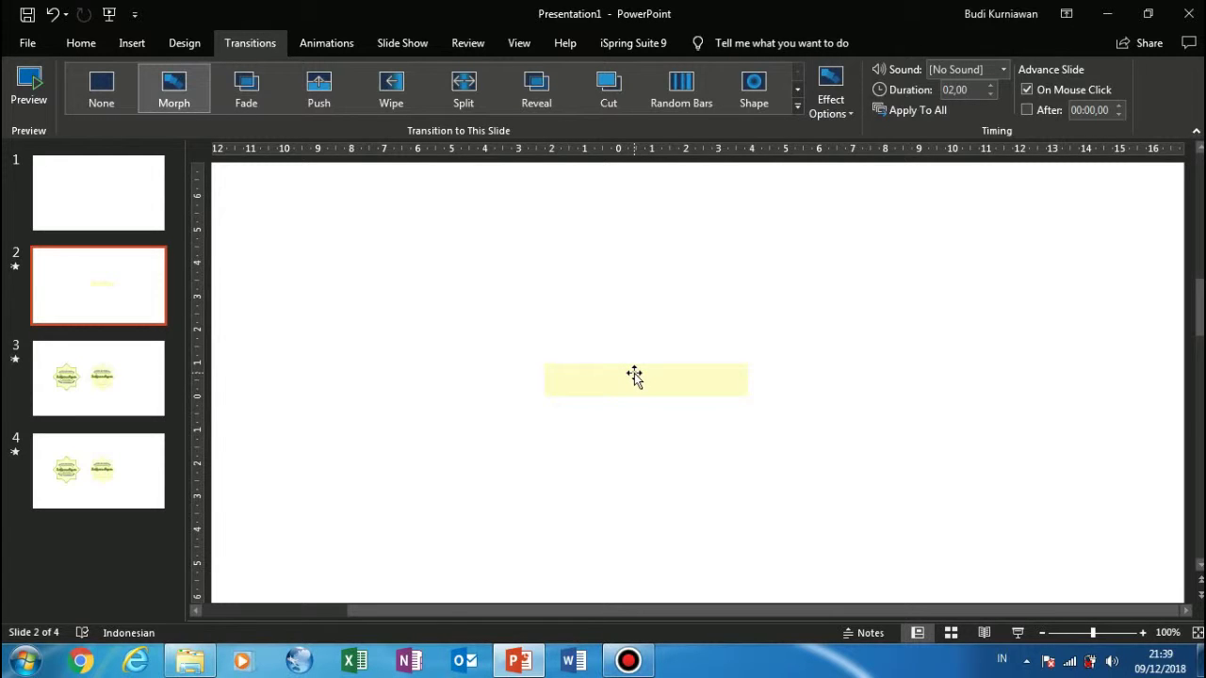
pyautogui.hotkey('ctrl', 'z')
pyautogui.moveTo(634, 373); pyautogui.dragTo(637, 334)
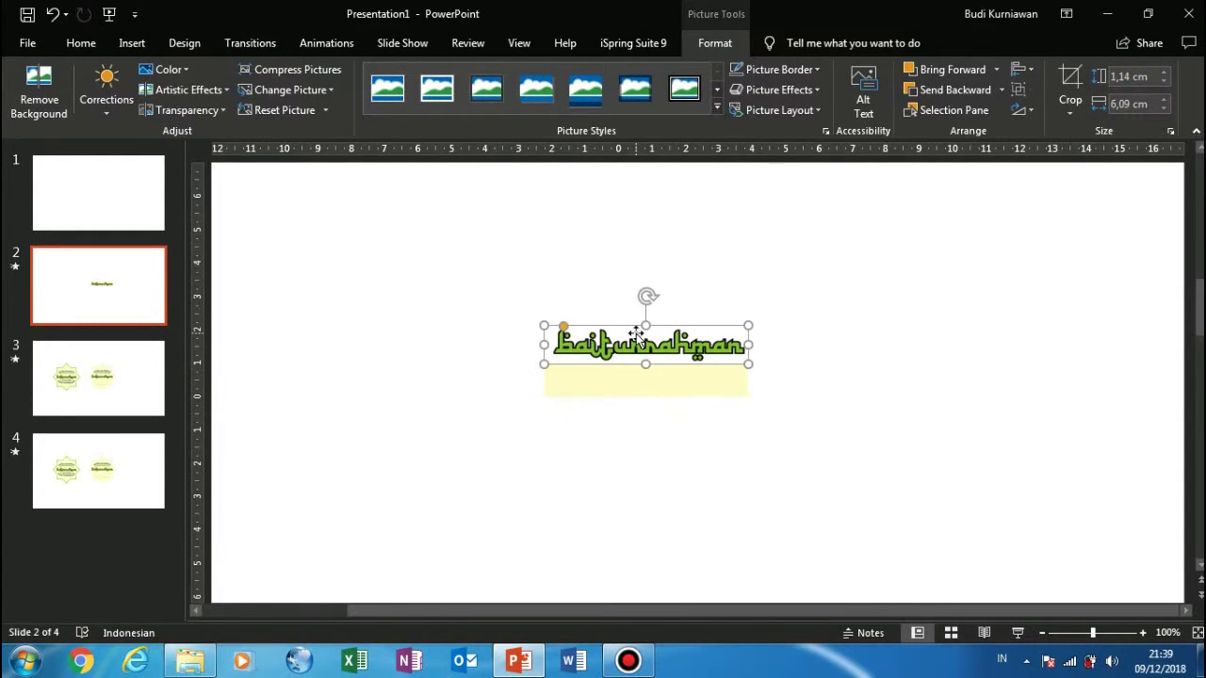
pyautogui.click(635, 374)
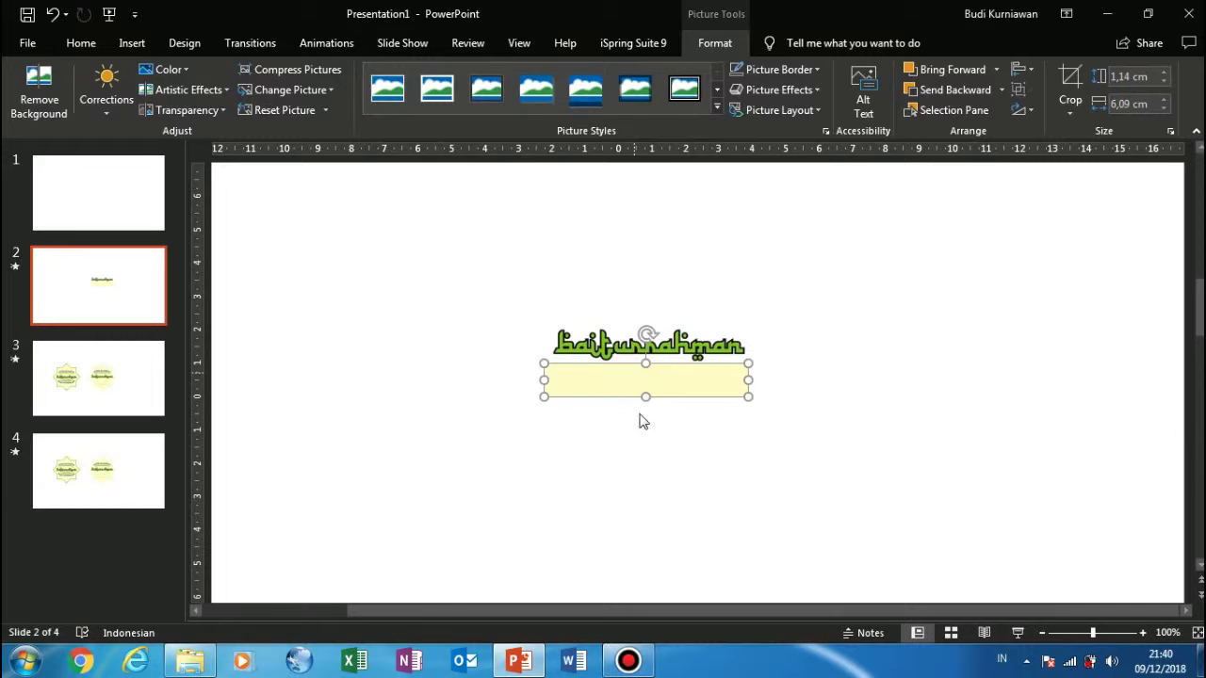
pyautogui.click(639, 421)
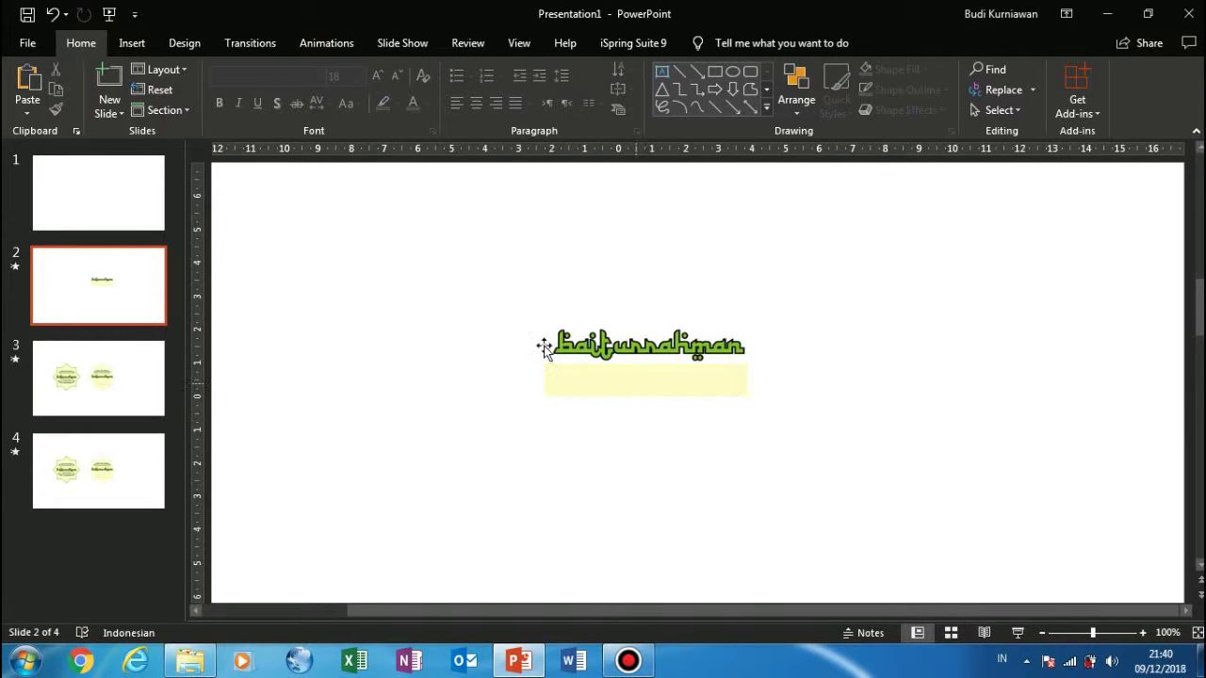
pyautogui.click(149, 307)
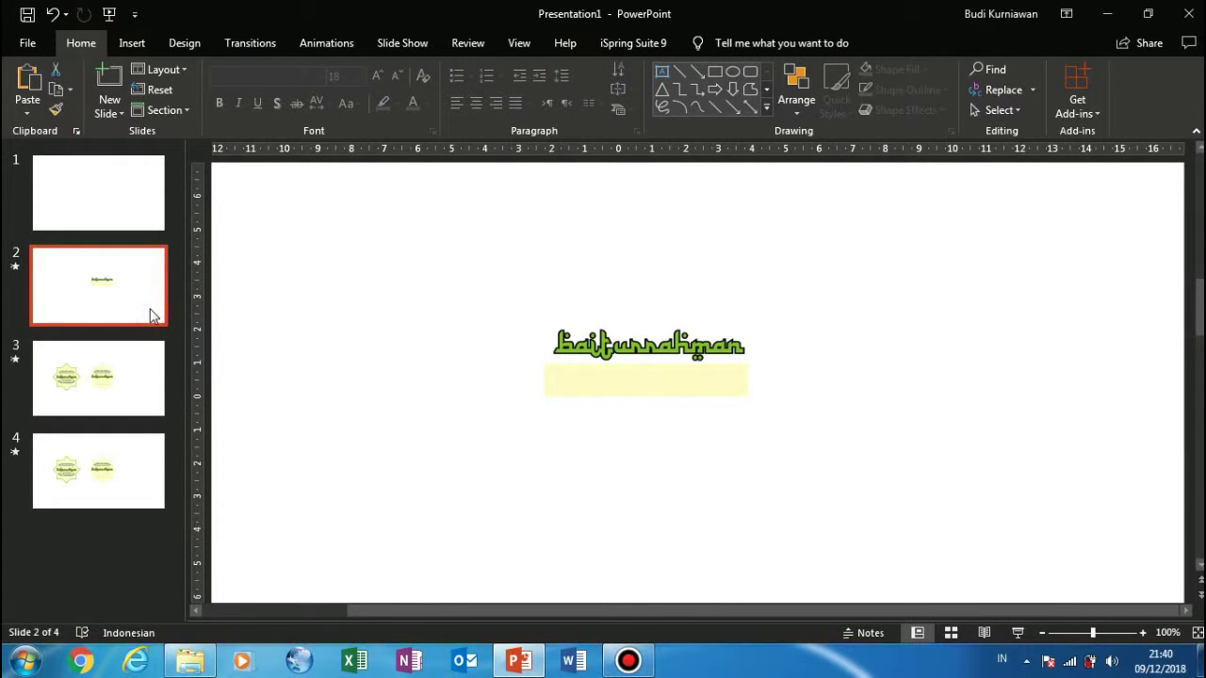
pyautogui.hotkey('ctrl', 'd')
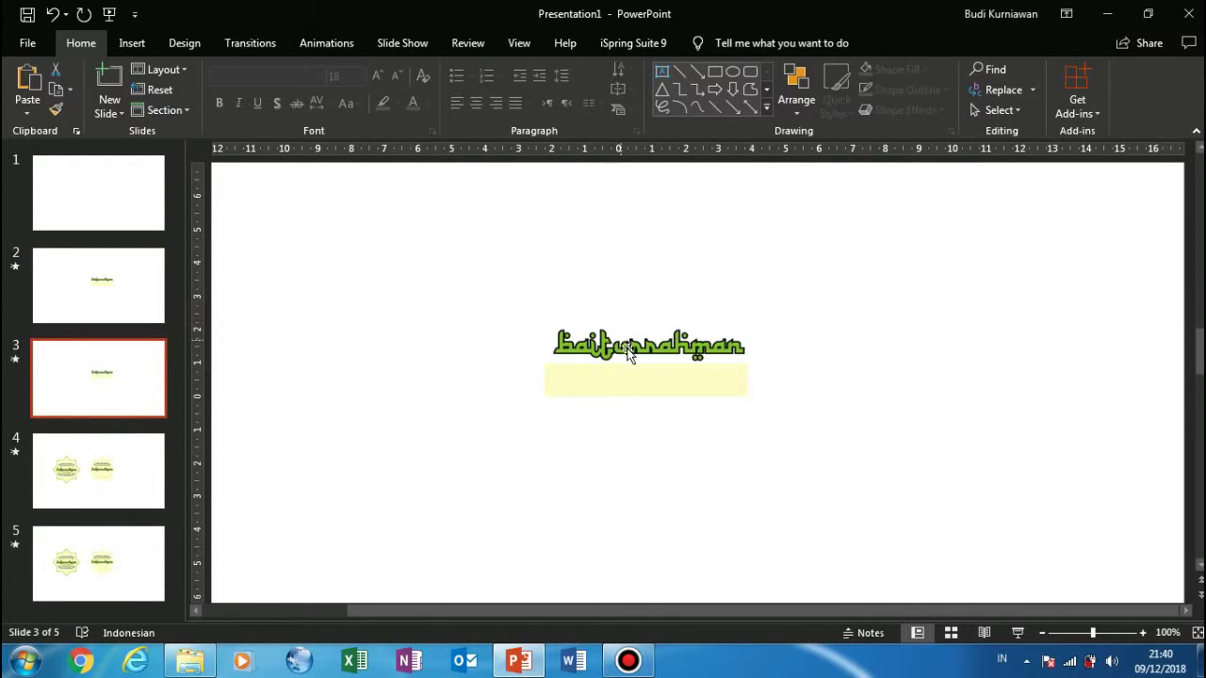
# - Drag the baiturrahman wordmark down so it sits centred over the yellow strip on slide 3
pyautogui.moveTo(630, 351); pyautogui.dragTo(632, 382)
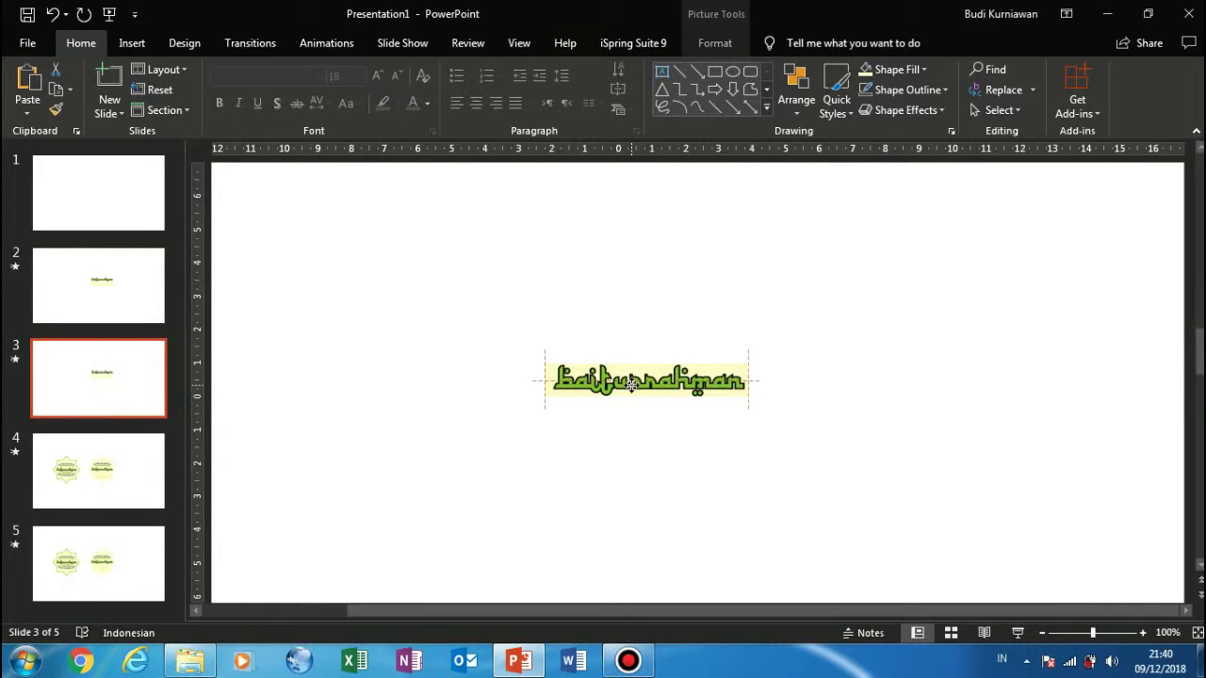
pyautogui.moveTo(631, 384); pyautogui.dragTo(631, 386)
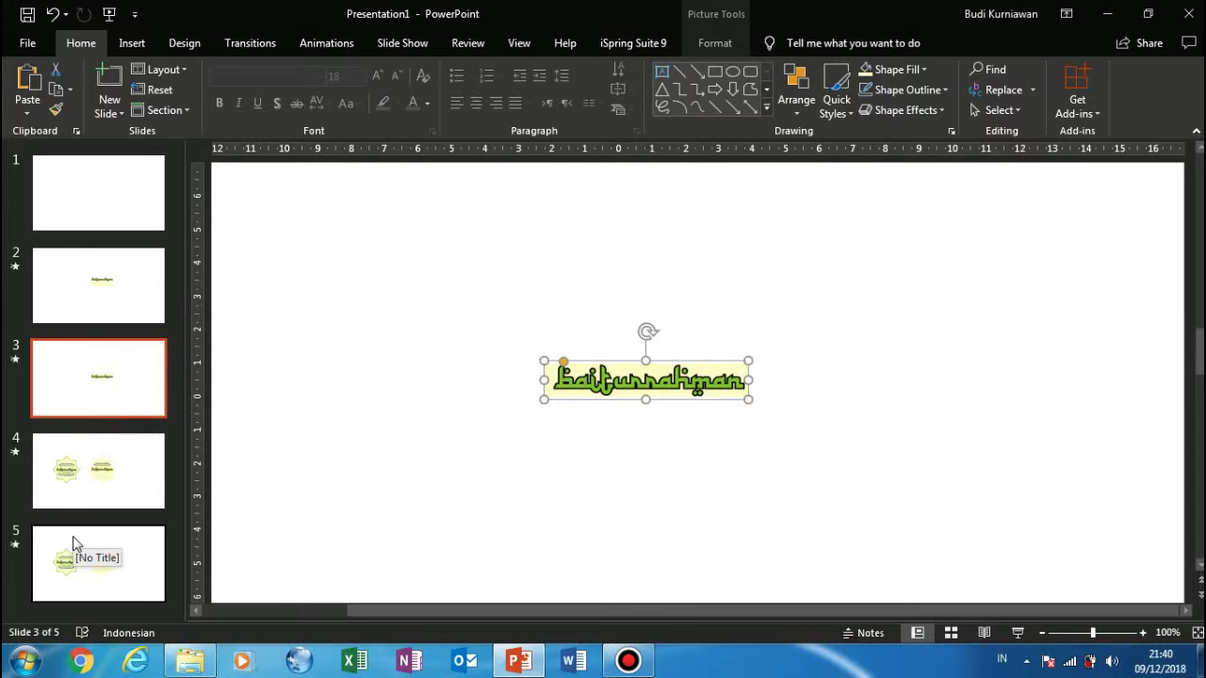
pyautogui.click(75, 497)
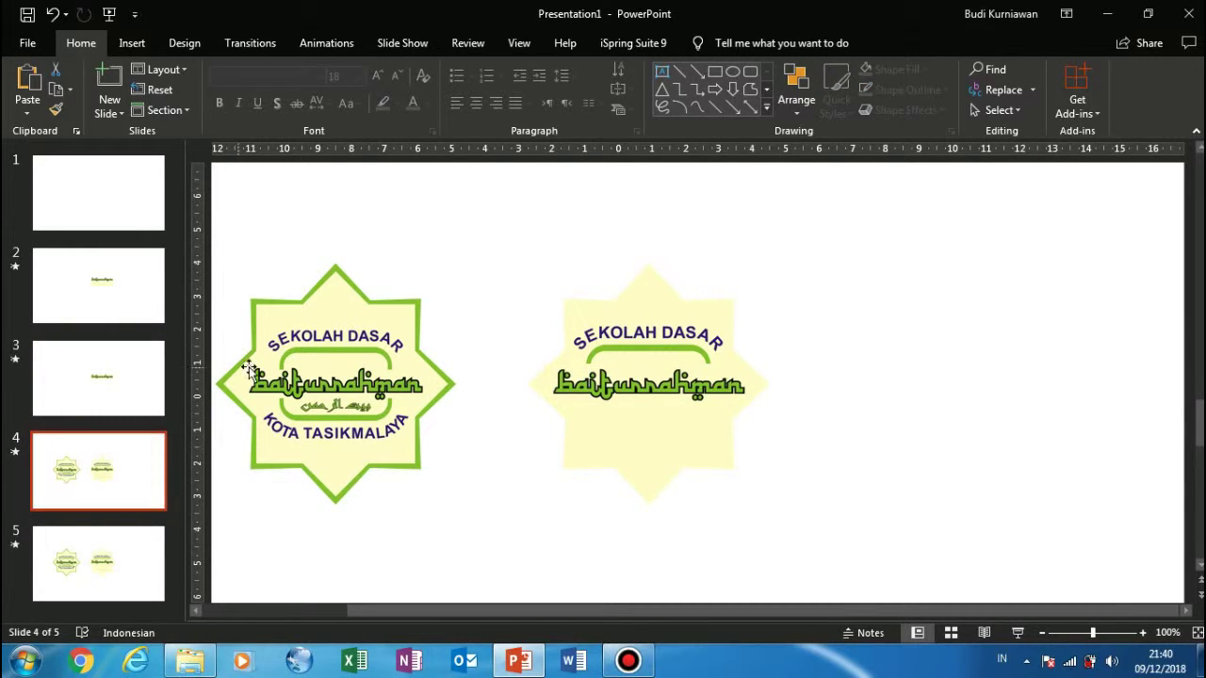
# - Delete the left full star logo on slide 4, leaving the pale star badge selected
pyautogui.click(277, 356)
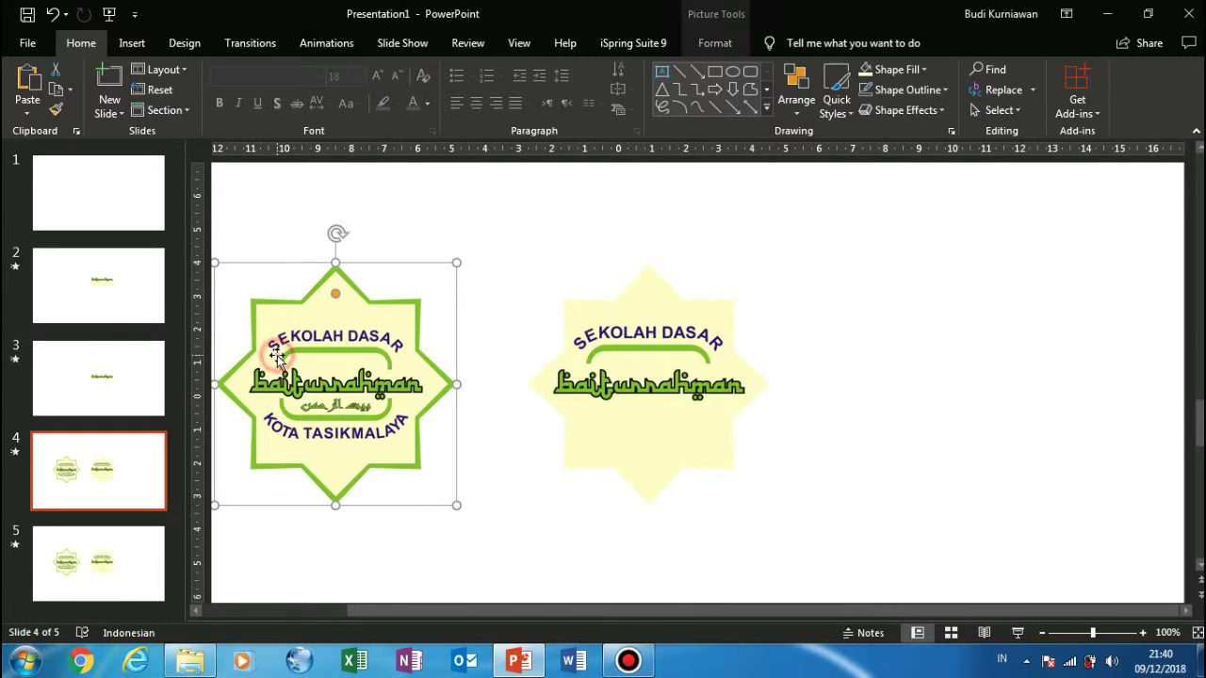
pyautogui.press('Delete')
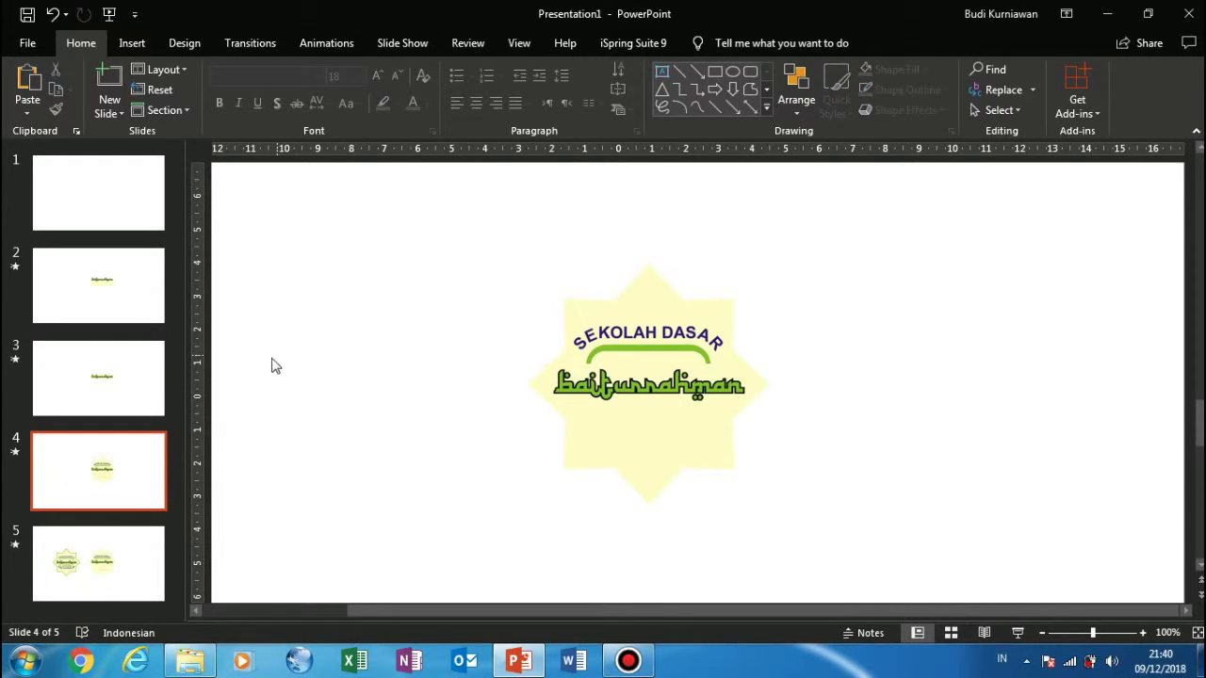
pyautogui.click(128, 484)
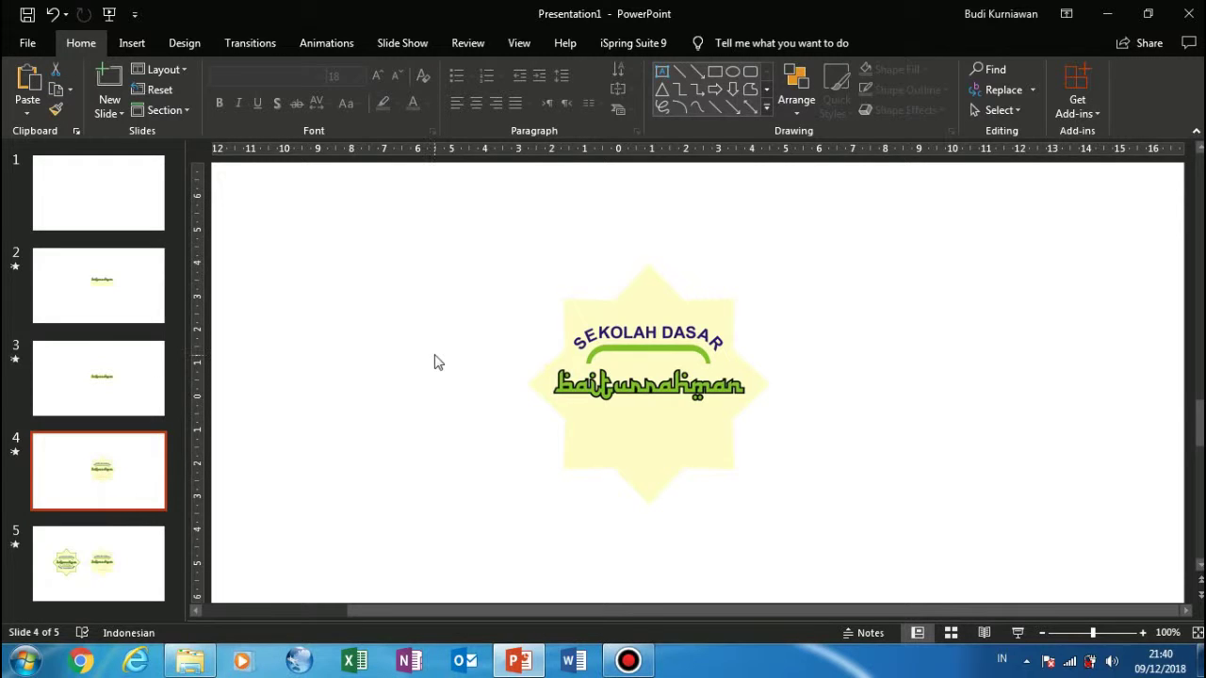
pyautogui.click(648, 308)
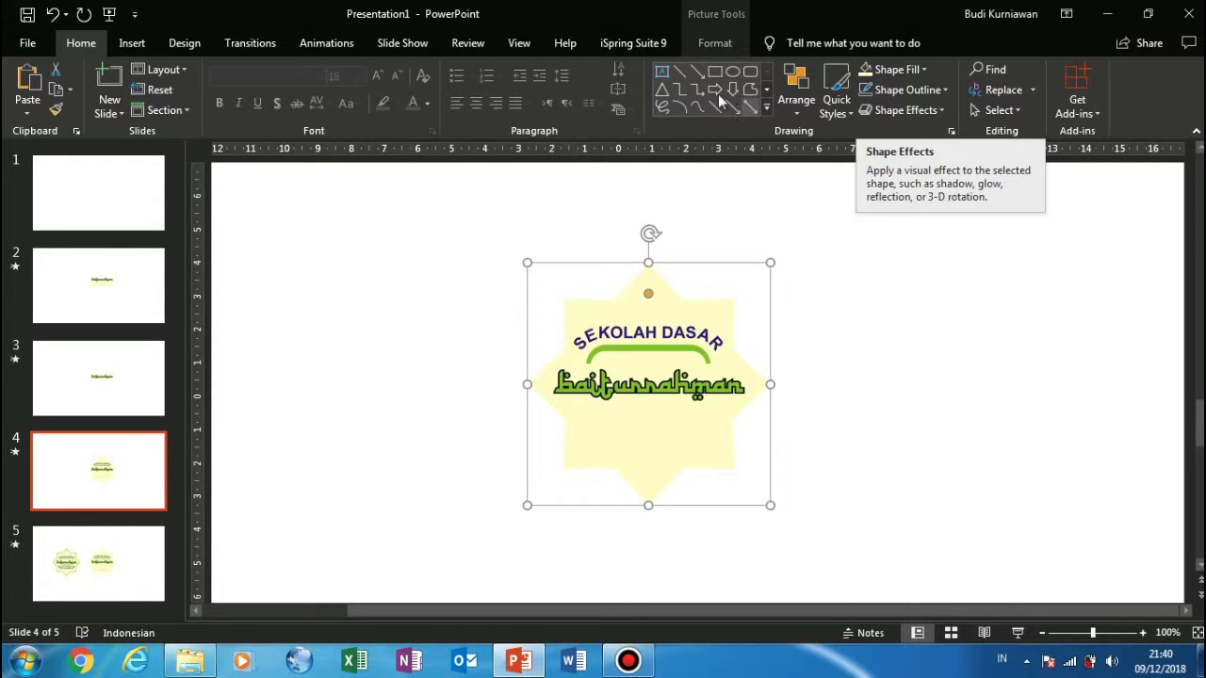
pyautogui.click(709, 42)
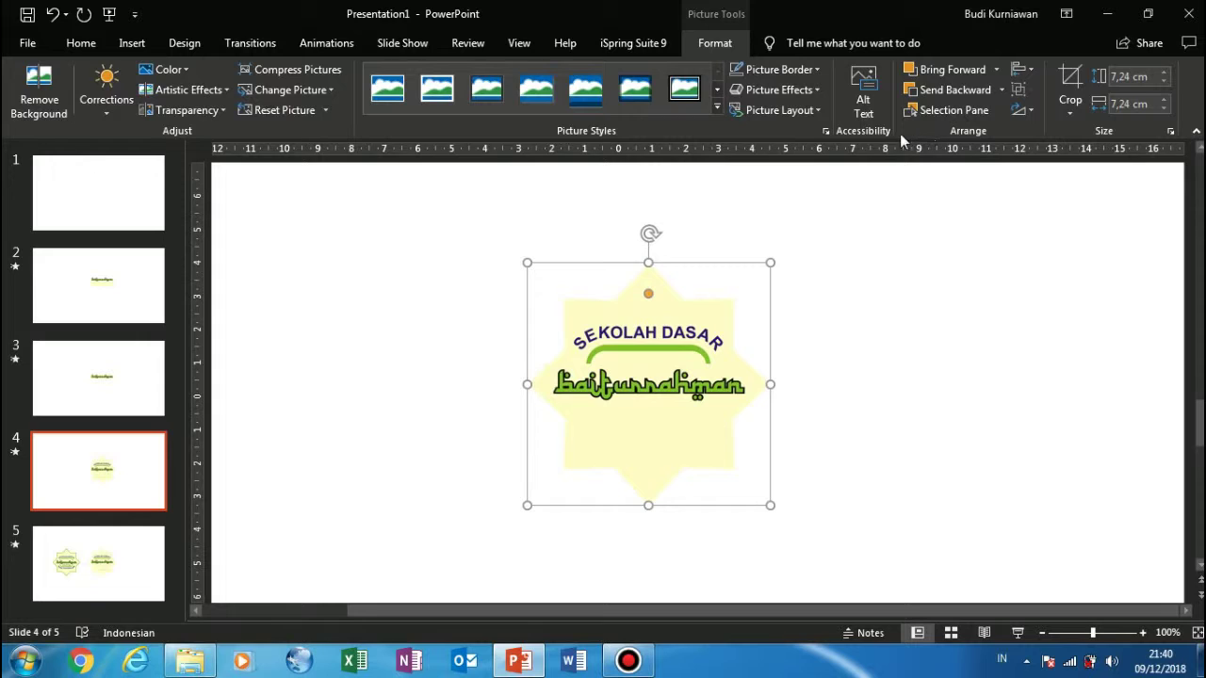
pyautogui.click(819, 90)
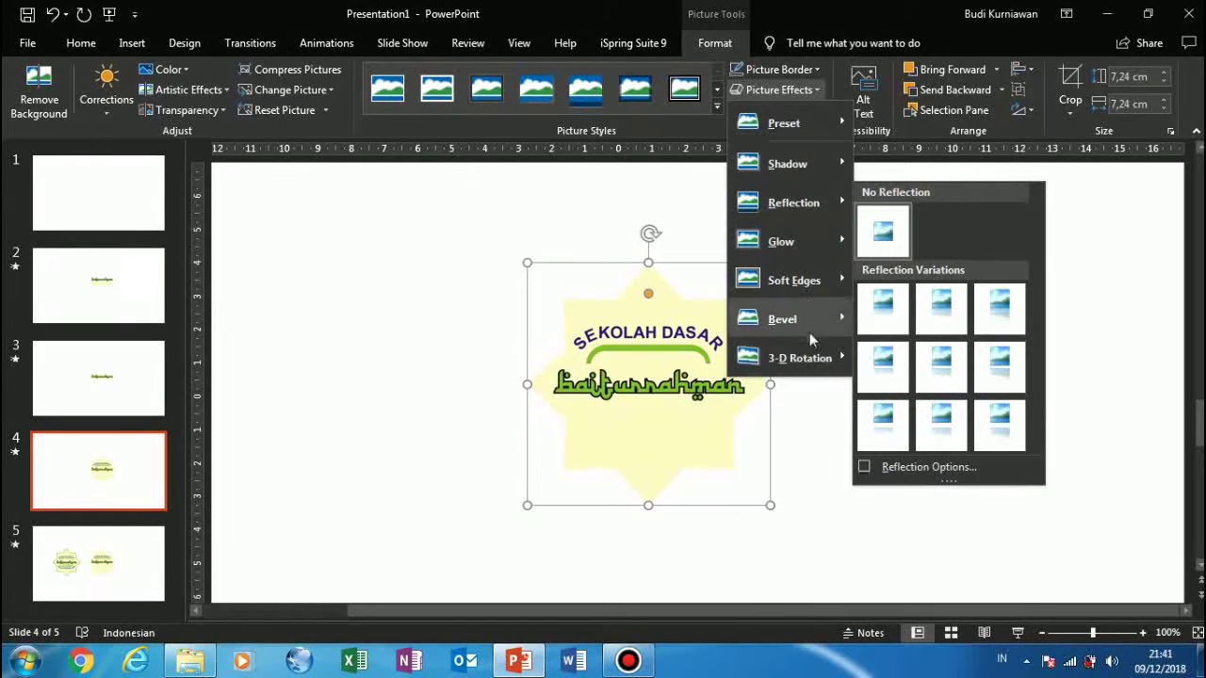
pyautogui.moveTo(799, 358)
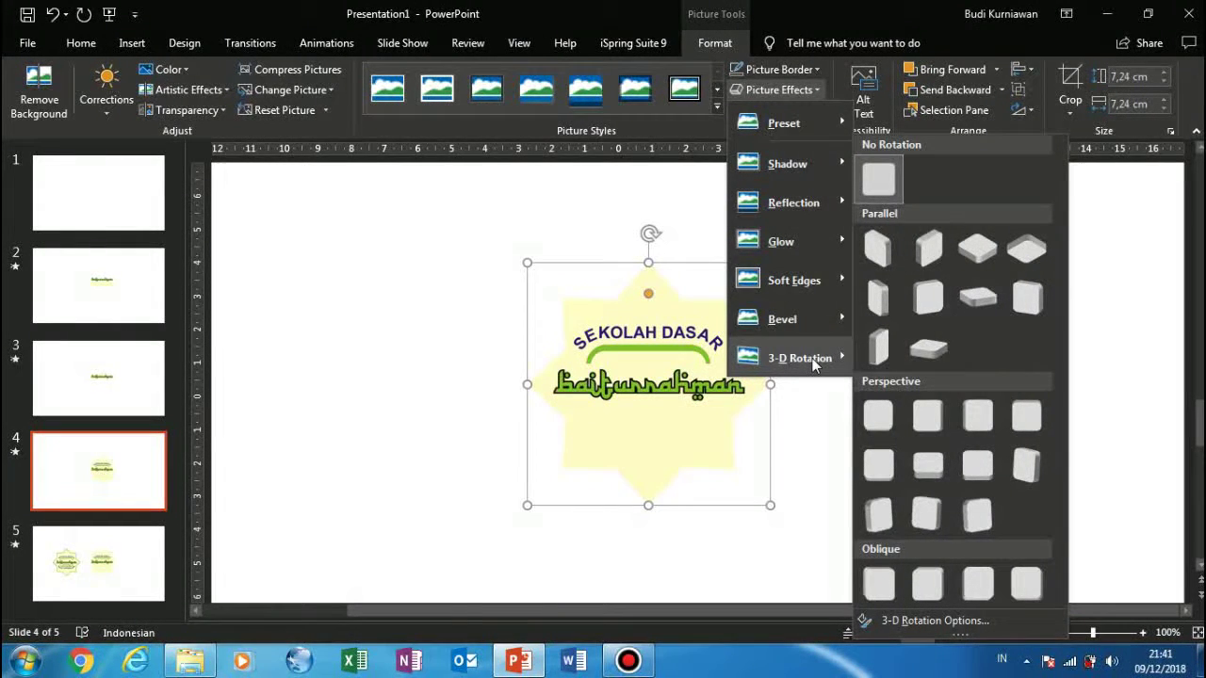
pyautogui.click(915, 11)
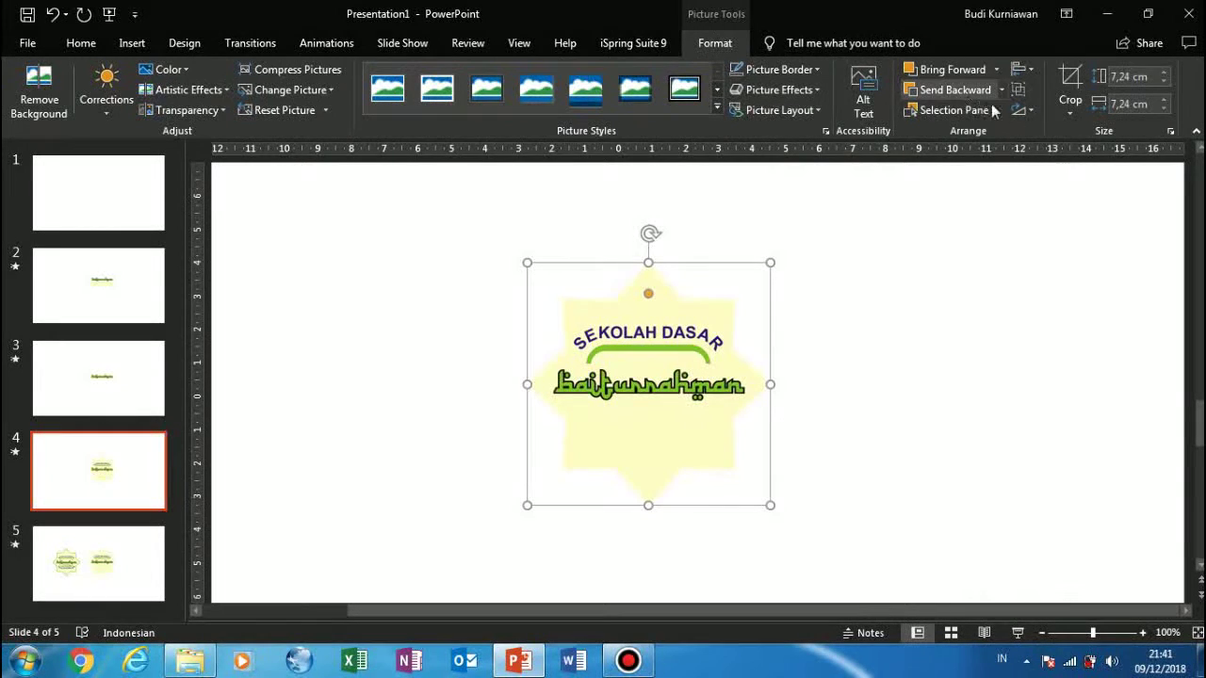
pyautogui.click(1028, 111)
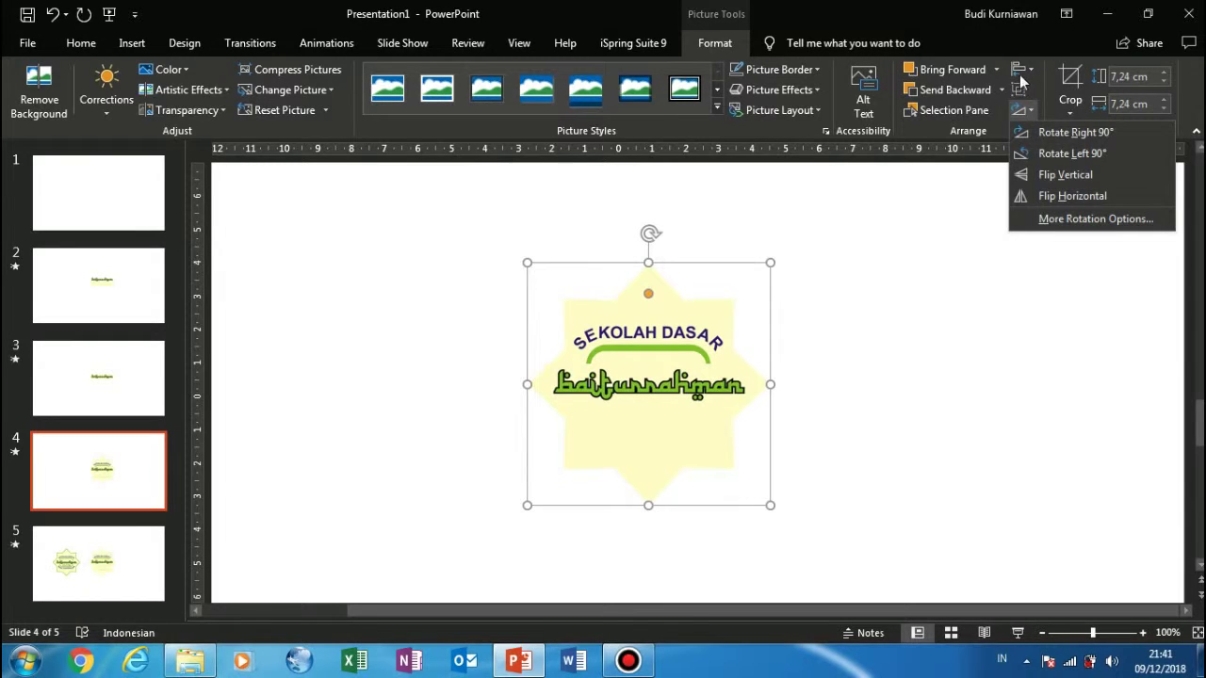
pyautogui.click(951, 27)
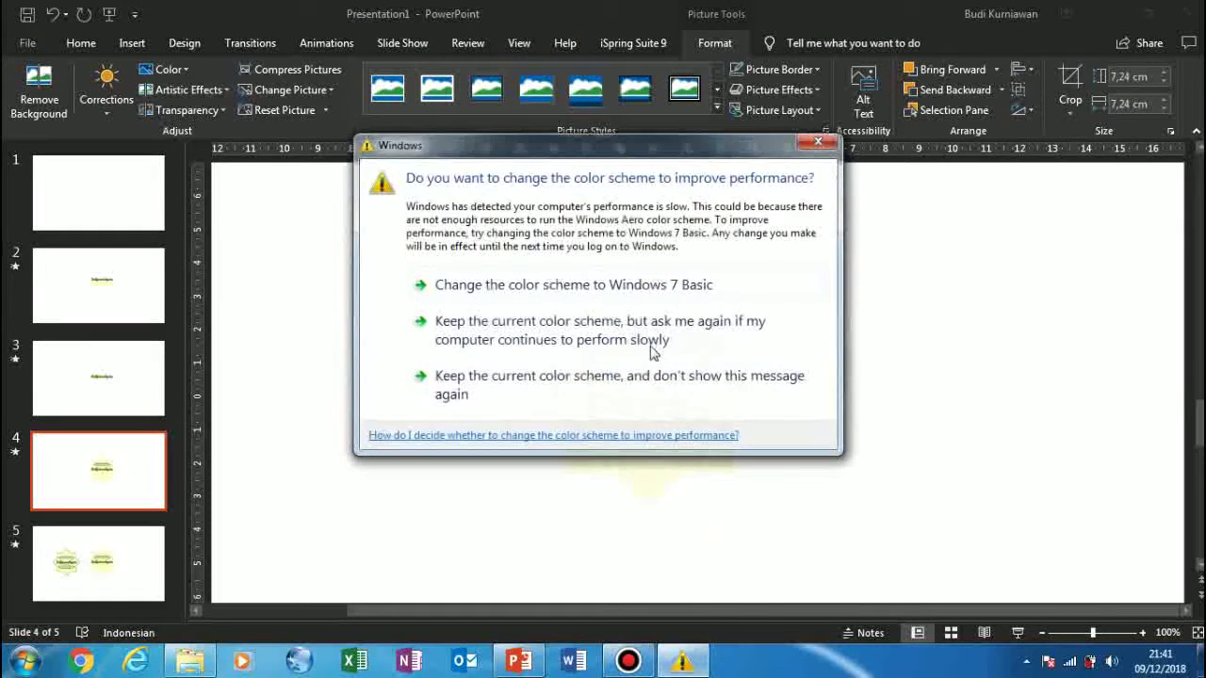
# - Dismiss the Windows prompt and squash the logo's height to about 1.88 cm, hiding the subtitle
pyautogui.click(816, 145)
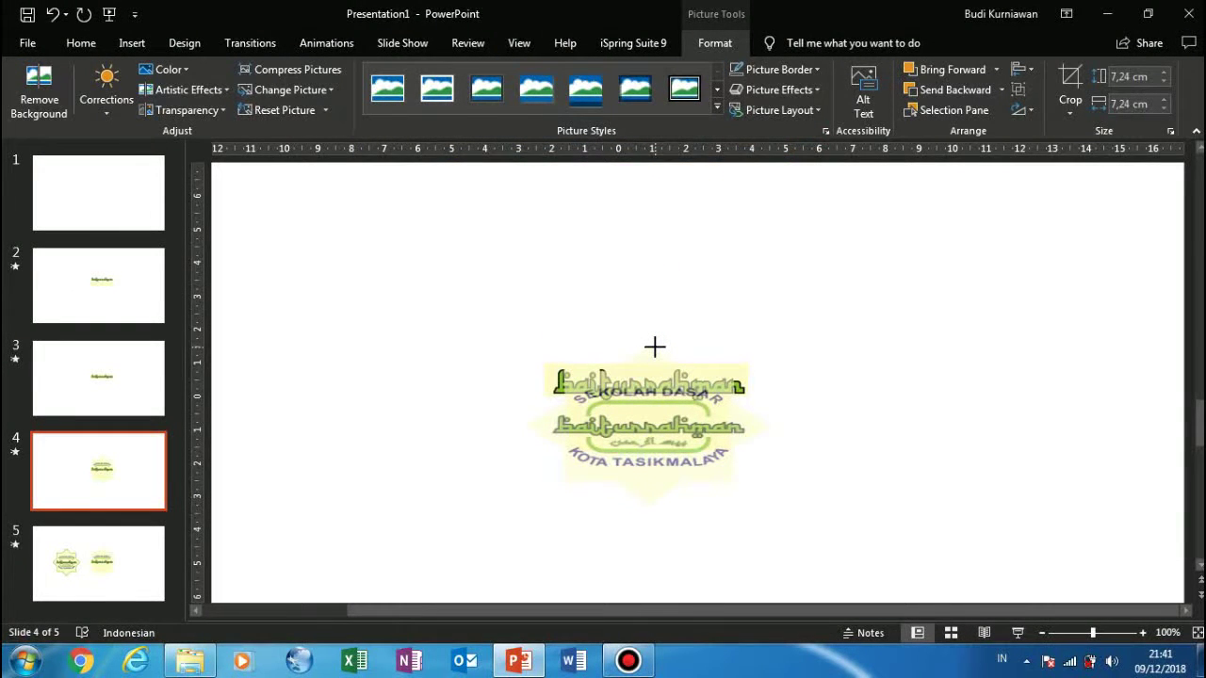
pyautogui.moveTo(655, 348); pyautogui.dragTo(648, 346)
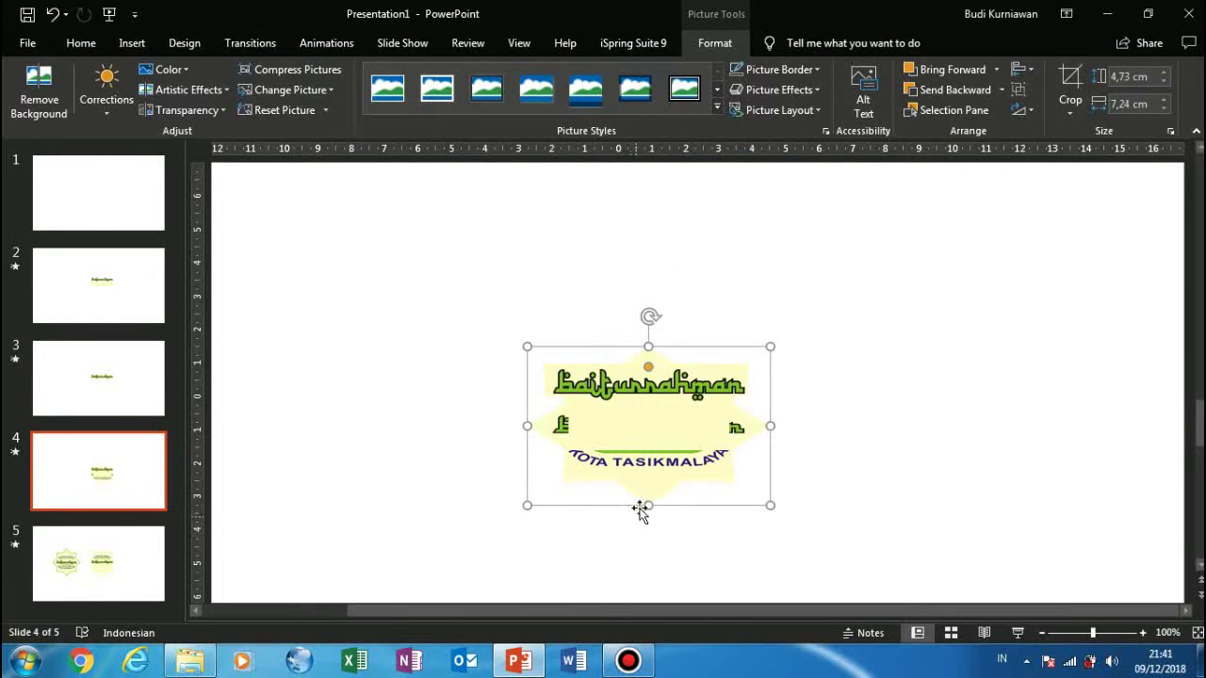
pyautogui.moveTo(646, 503); pyautogui.dragTo(647, 414)
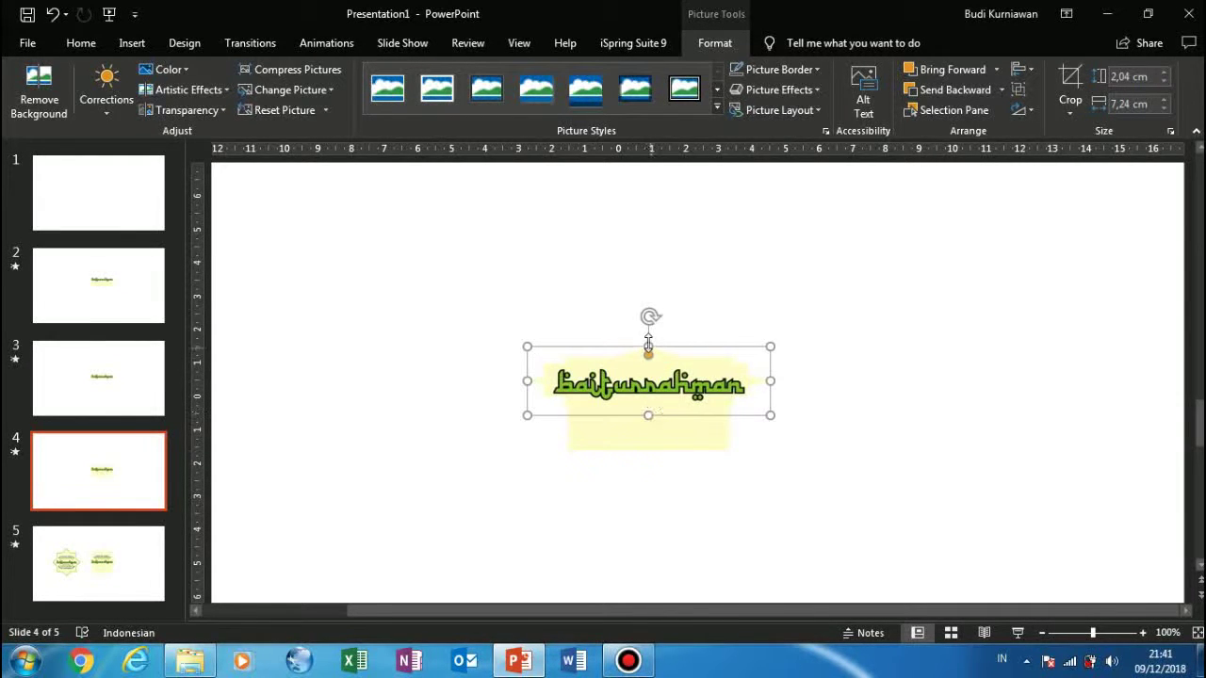
pyautogui.moveTo(648, 343); pyautogui.dragTo(648, 352)
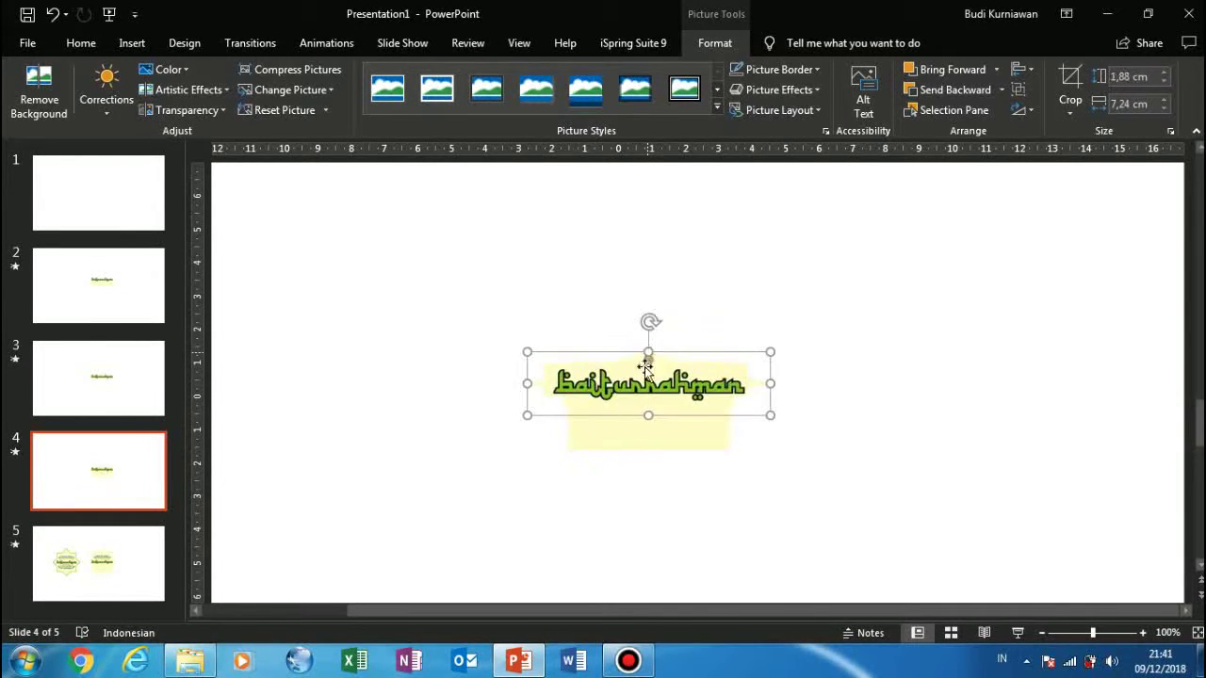
pyautogui.click(649, 431)
pyautogui.click(650, 452)
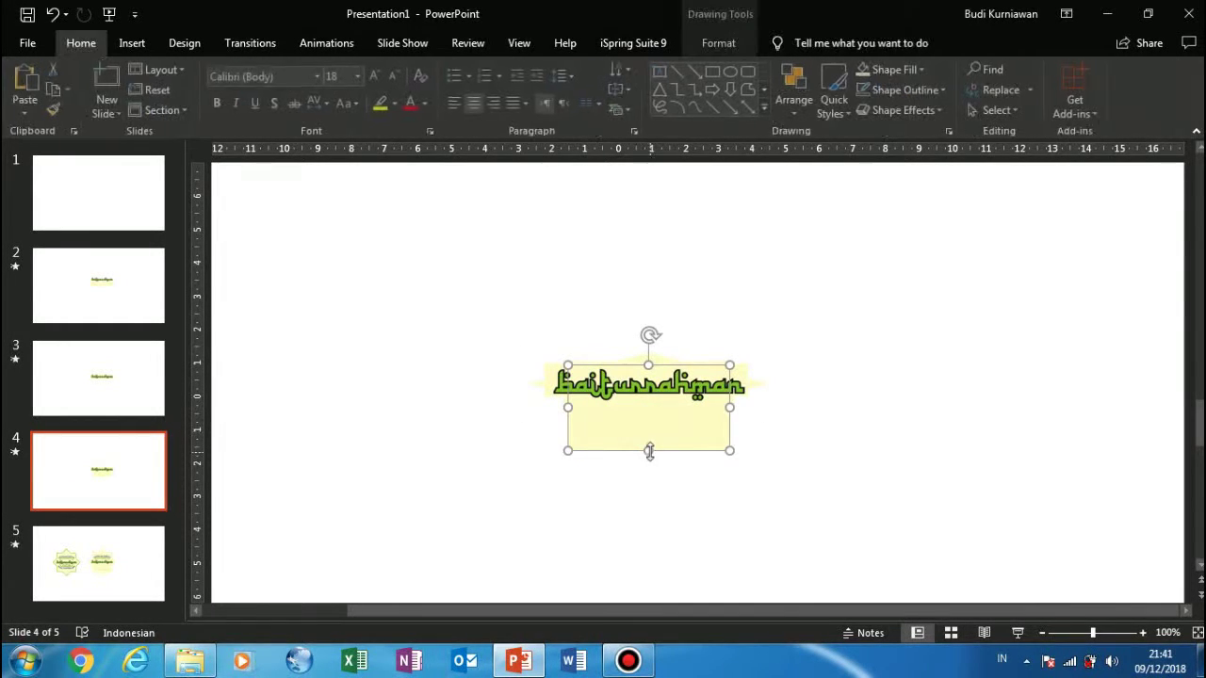
pyautogui.moveTo(648, 402); pyautogui.dragTo(648, 364)
pyautogui.click(647, 409)
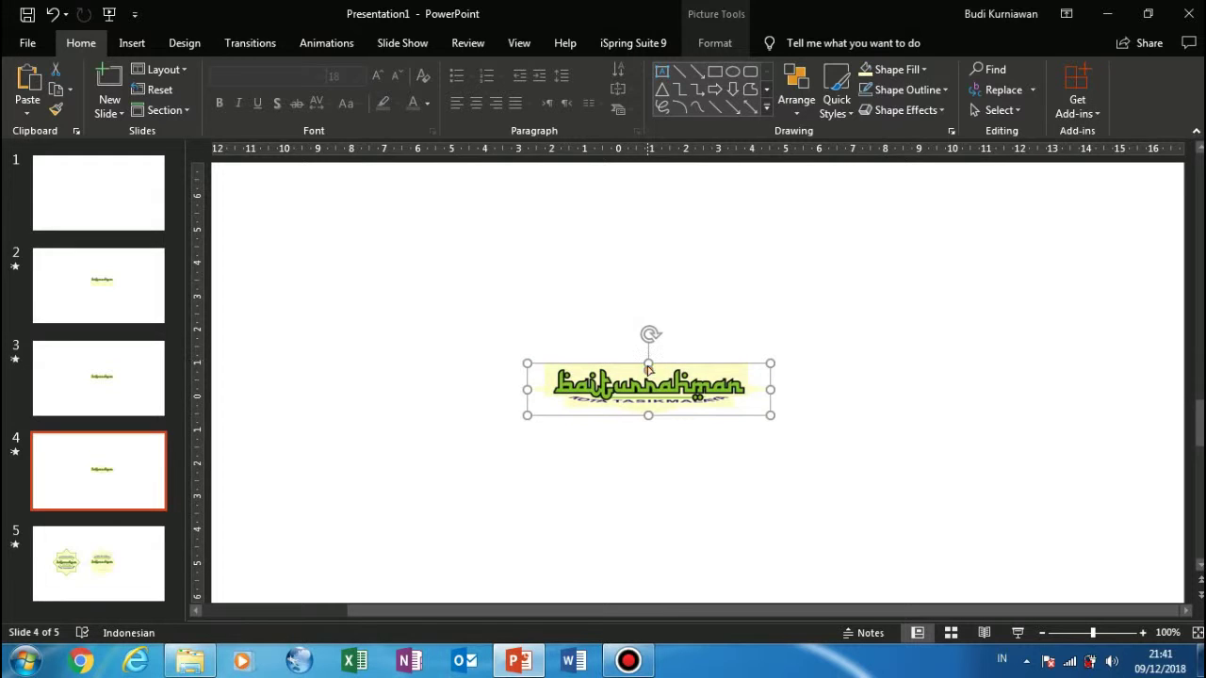
pyautogui.moveTo(648, 414); pyautogui.dragTo(648, 389)
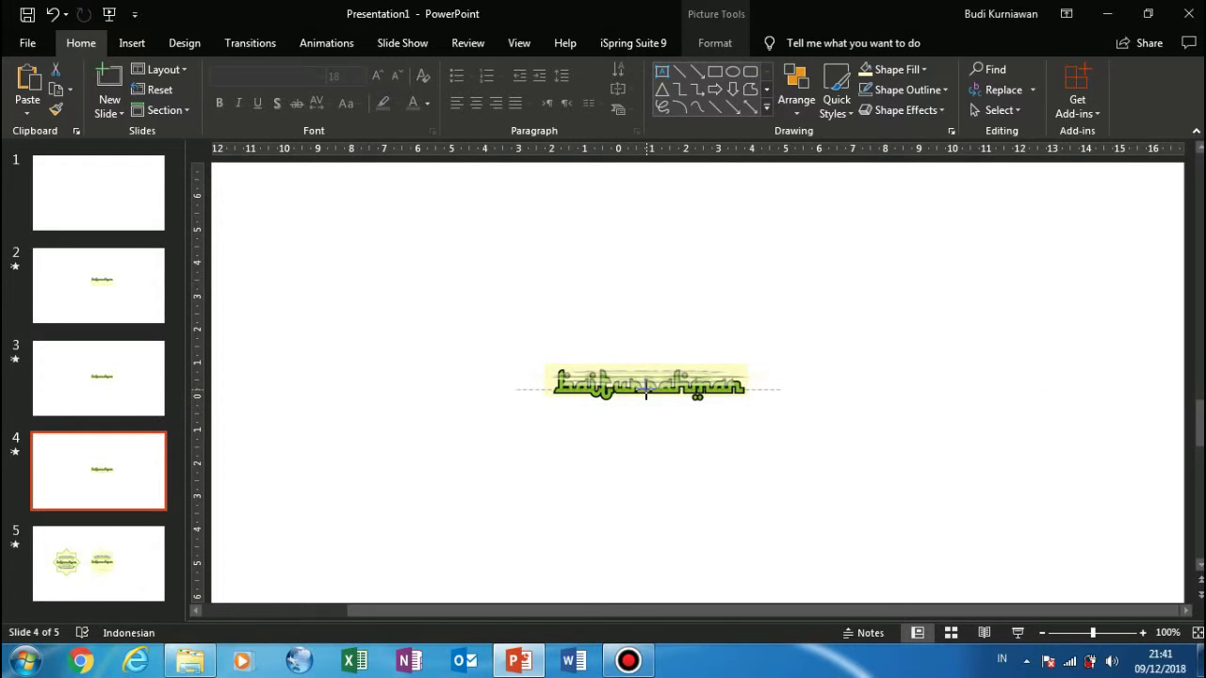
pyautogui.click(649, 429)
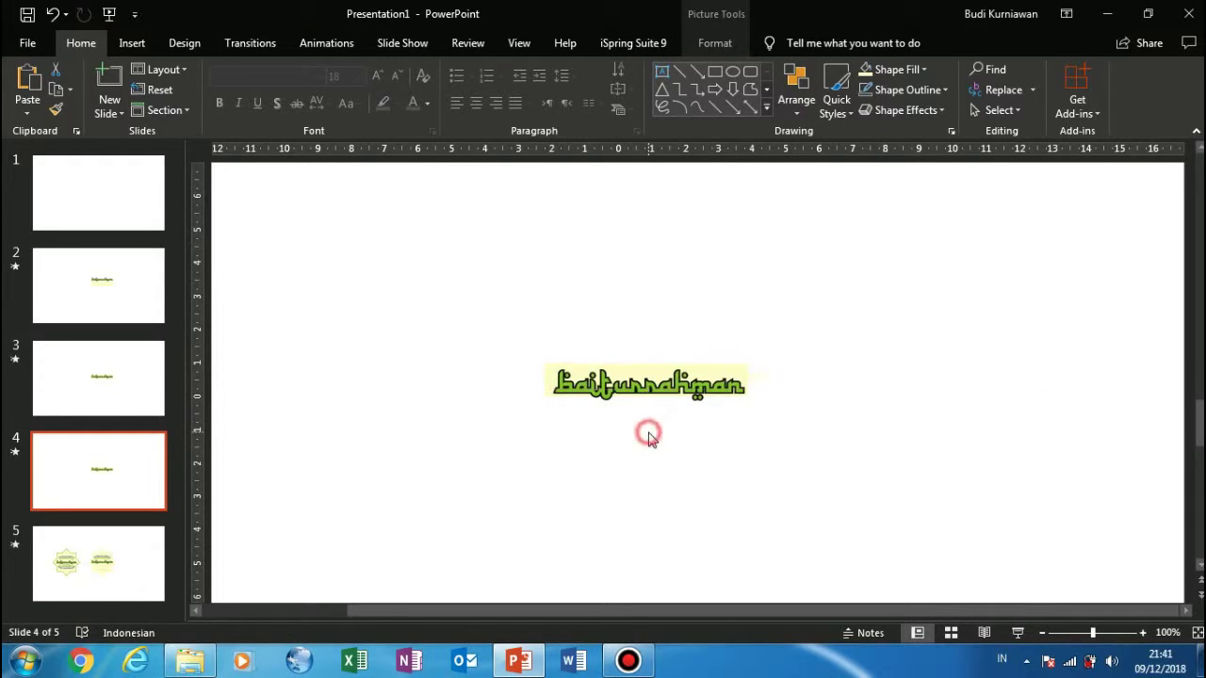
# - Trim the logo strip's width from its right and left sides
pyautogui.click(643, 375)
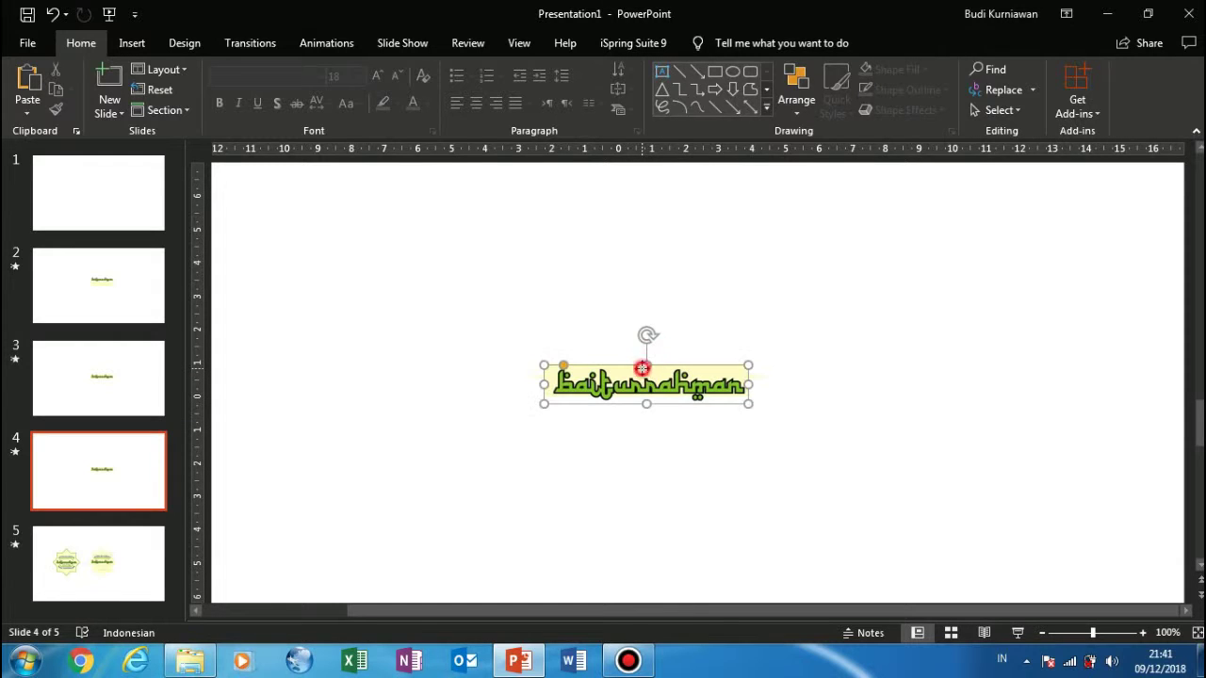
pyautogui.moveTo(647, 365); pyautogui.dragTo(646, 377)
pyautogui.hotkey('ctrl', 'z')
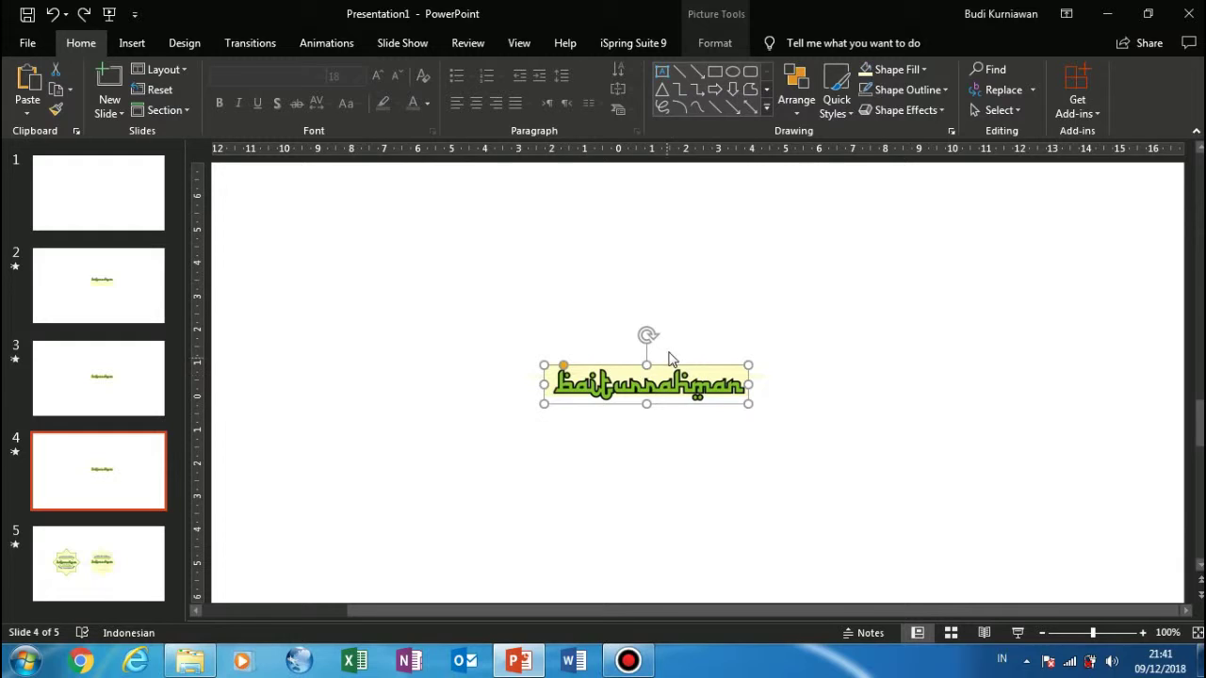
pyautogui.click(670, 351)
pyautogui.click(762, 379)
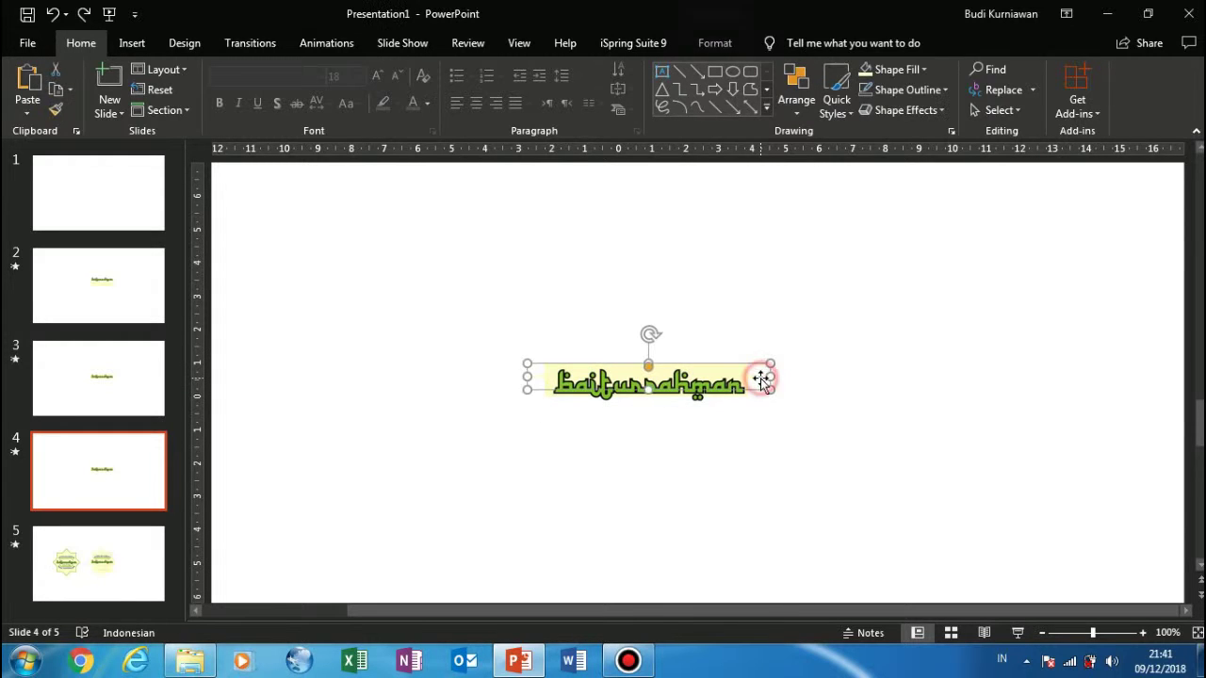
pyautogui.moveTo(773, 380); pyautogui.dragTo(748, 377)
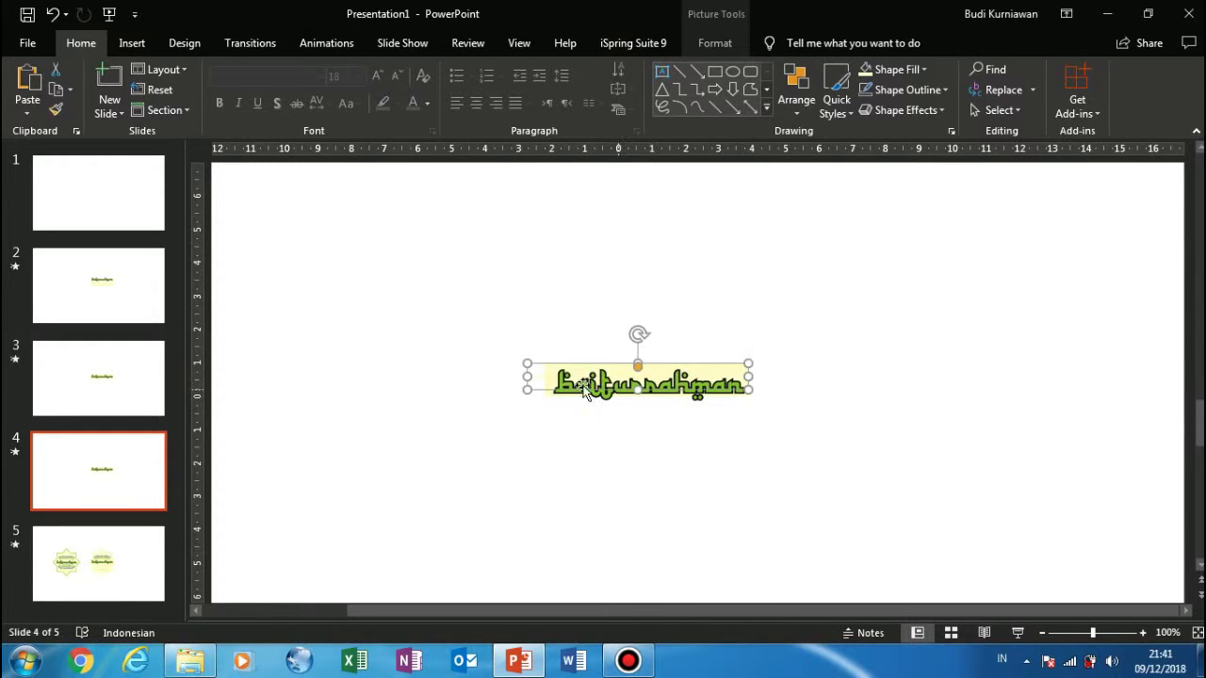
pyautogui.moveTo(526, 377); pyautogui.dragTo(554, 378)
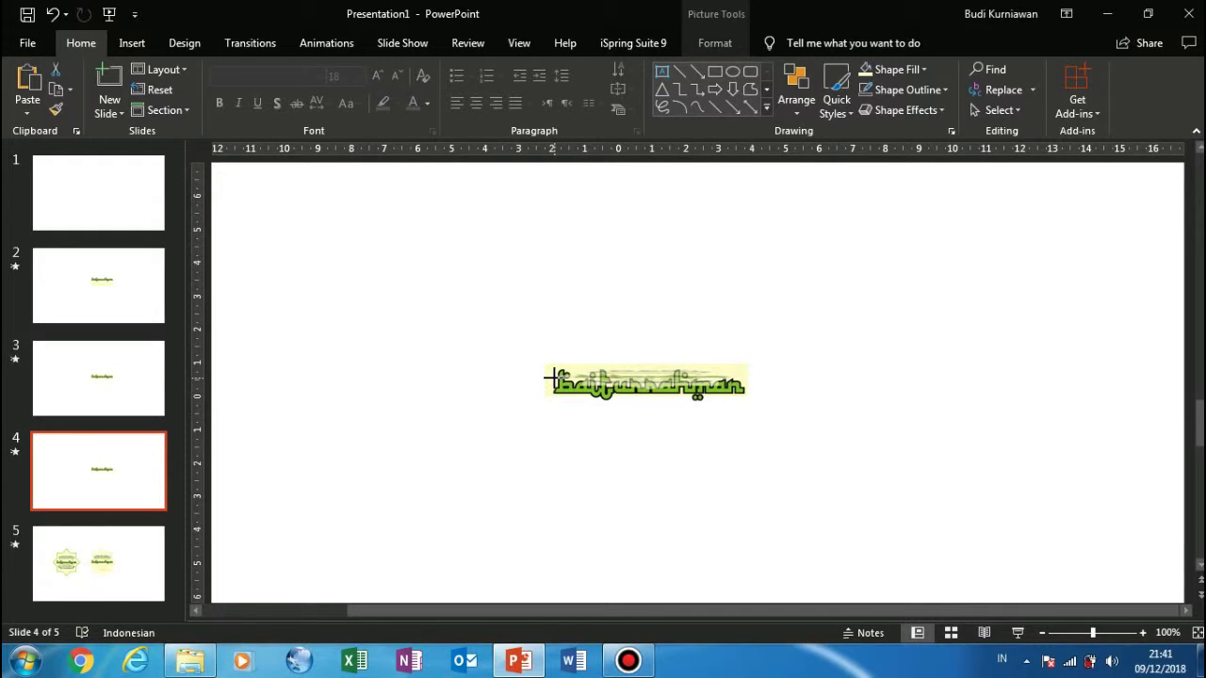
pyautogui.click(557, 446)
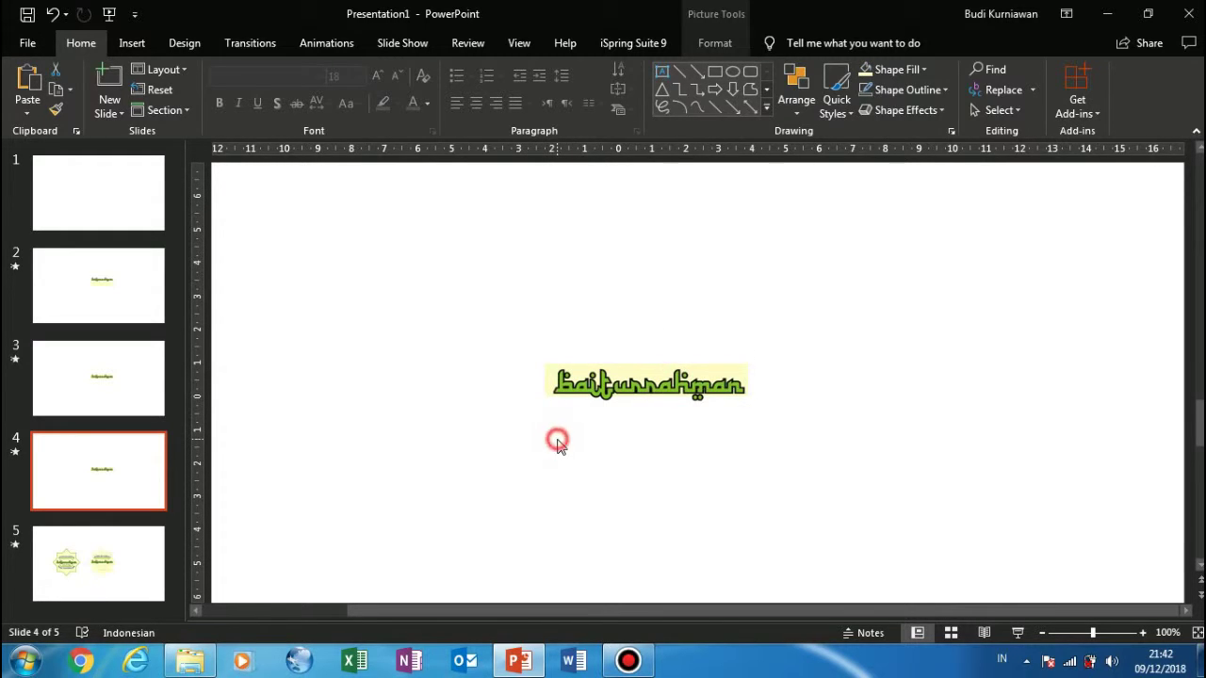
# - Duplicate the two-logo slide 5 with Ctrl+D to create slide 6
pyautogui.click(169, 391)
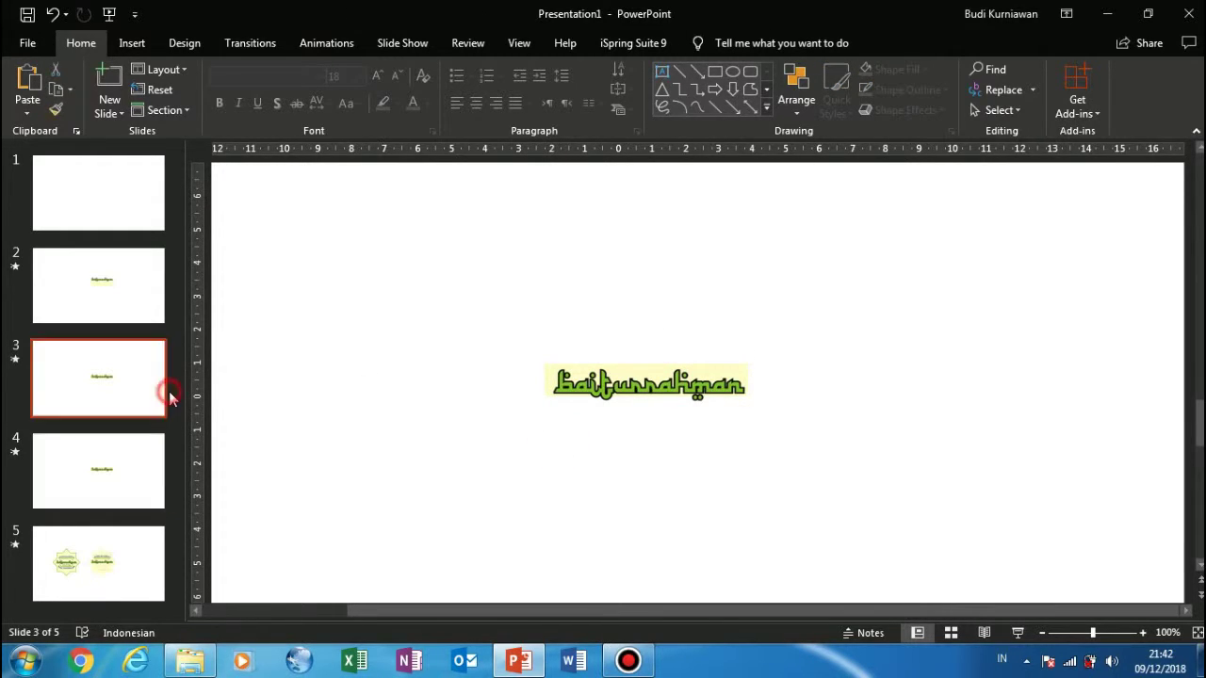
pyautogui.click(155, 464)
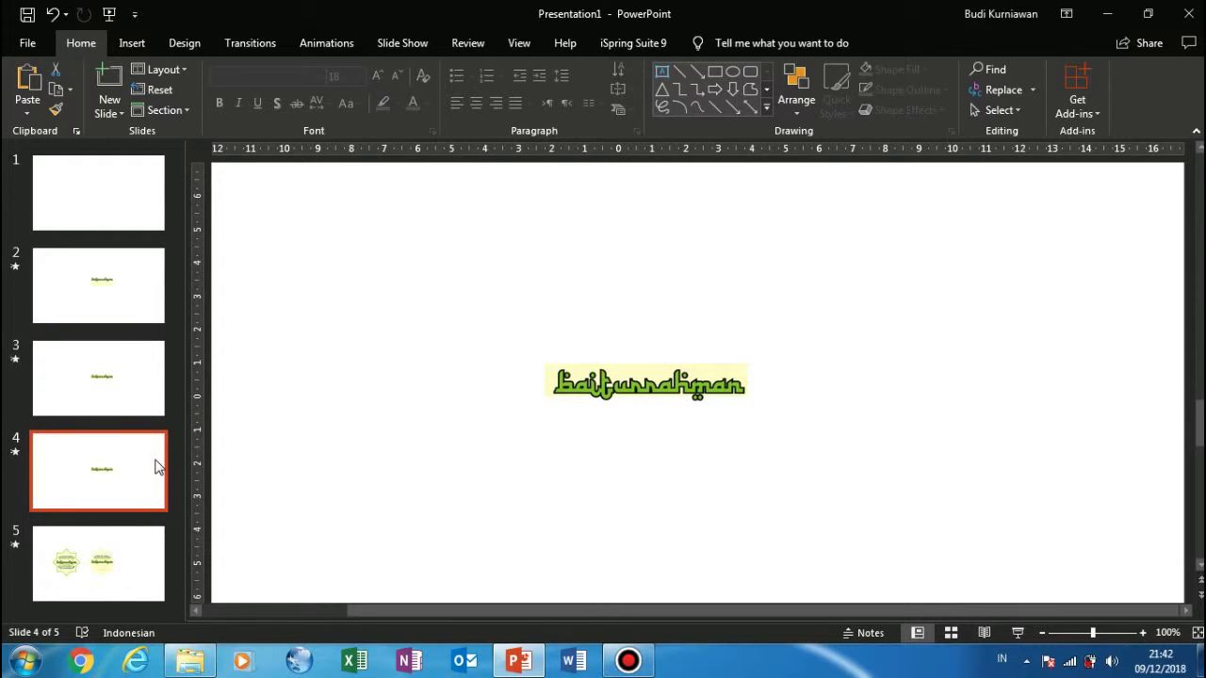
pyautogui.click(132, 566)
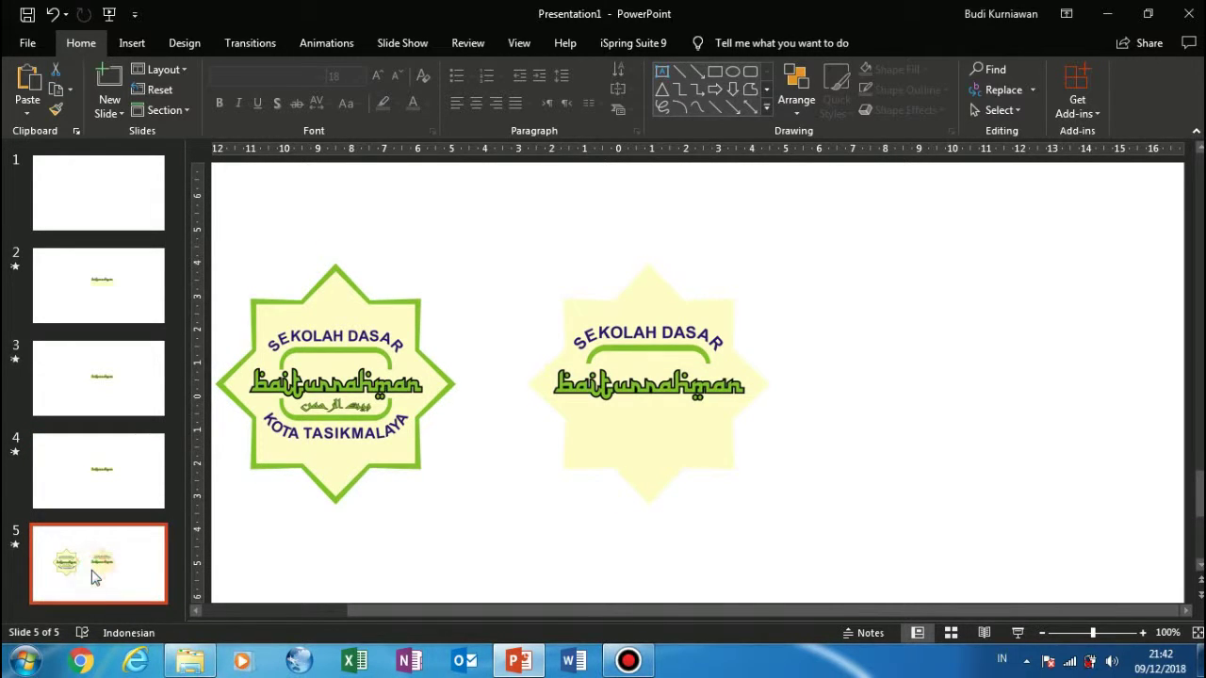
pyautogui.hotkey('ctrl', 'd')
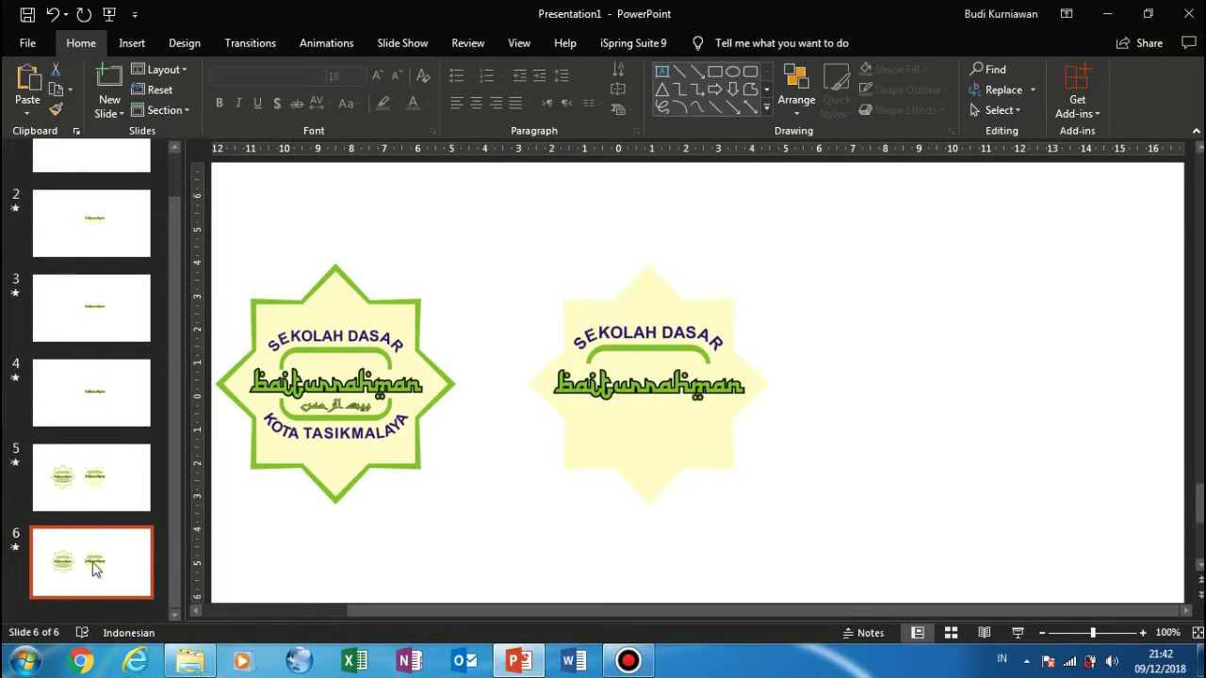
pyautogui.click(100, 409)
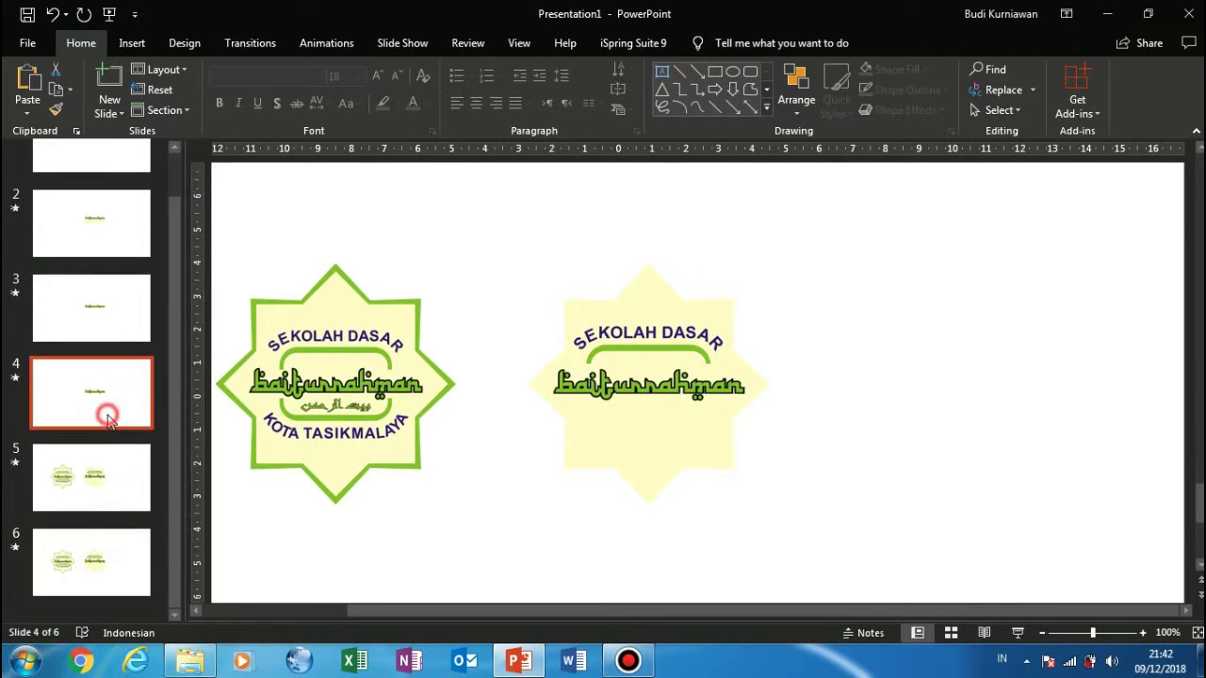
# - Delete the left star badge from slide 5
pyautogui.click(94, 500)
pyautogui.click(396, 402)
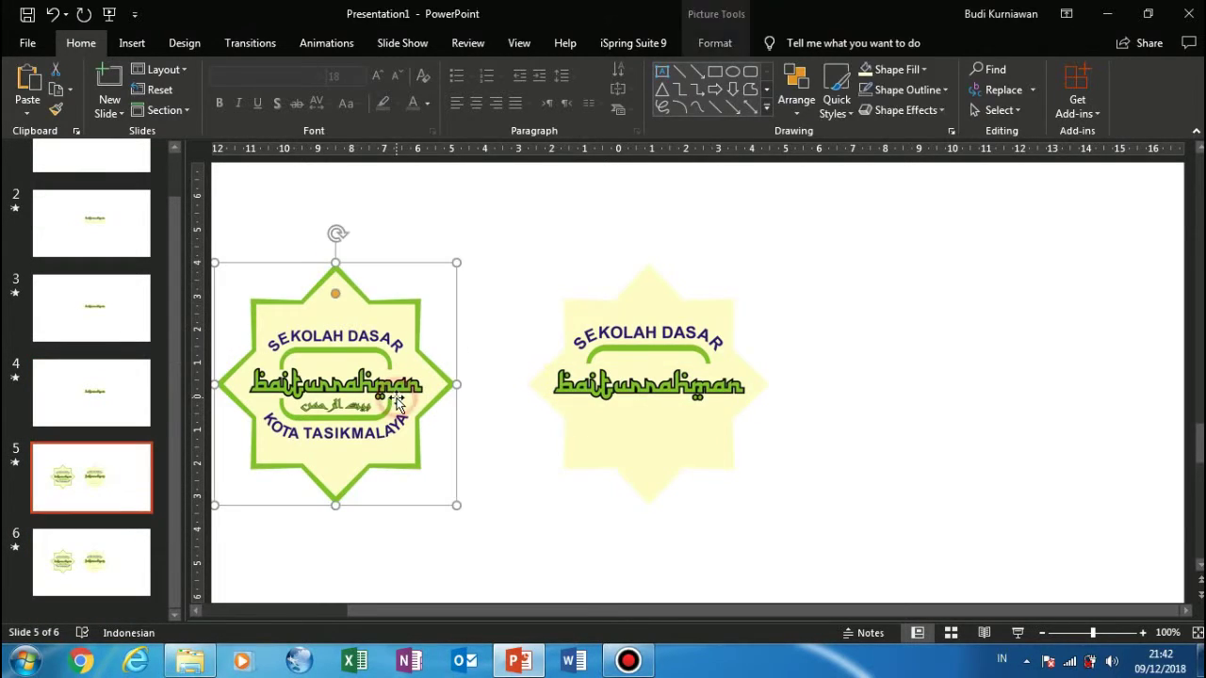
pyautogui.press('Delete')
# - On slide 6, drag the left star badge onto the right badge so they overlap
pyautogui.click(111, 569)
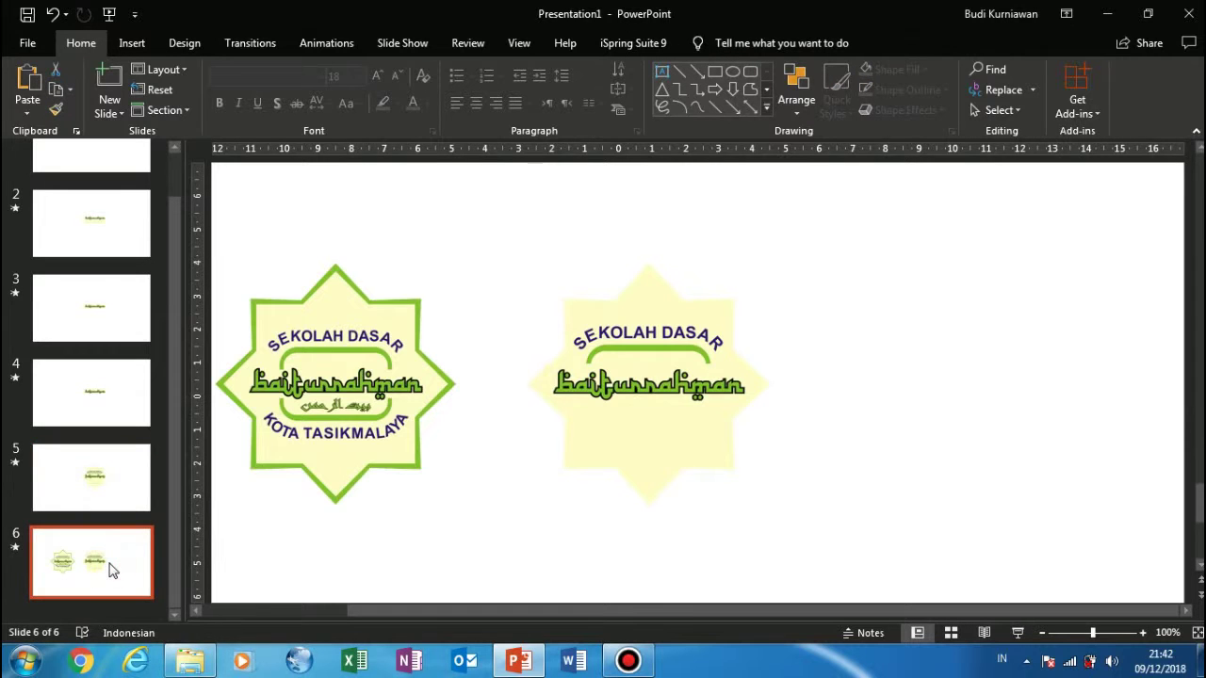
pyautogui.click(298, 356)
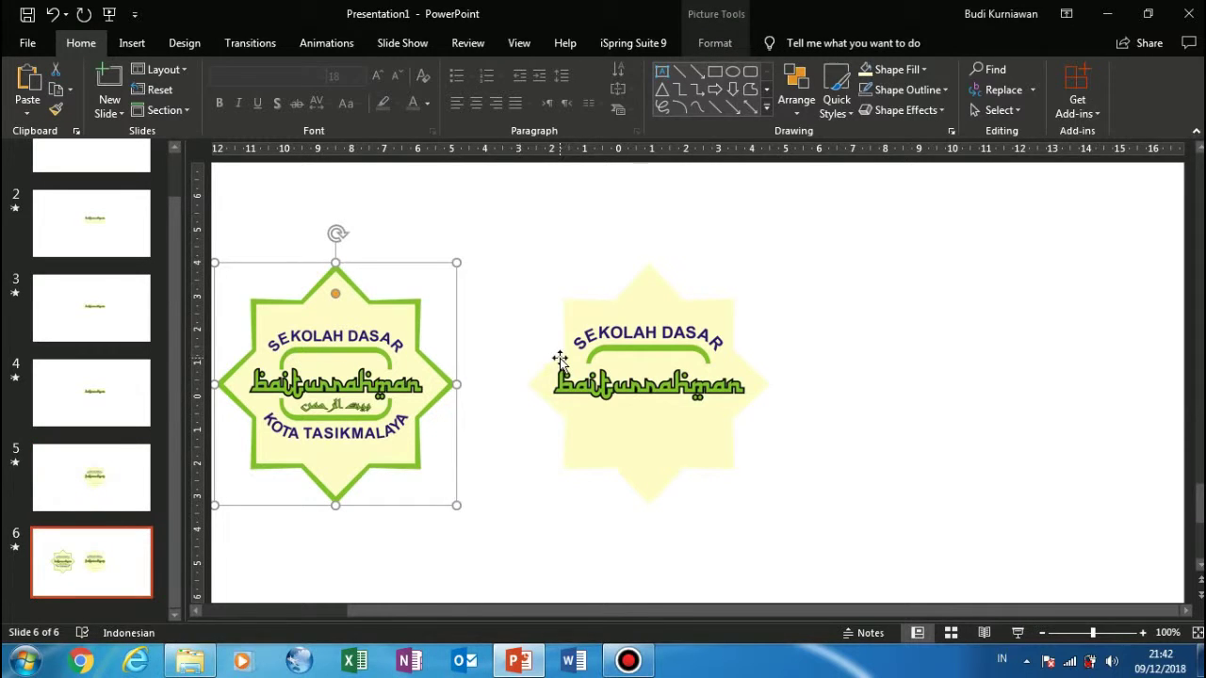
pyautogui.moveTo(310, 385)
pyautogui.mouseDown()
pyautogui.moveTo(639, 377)
pyautogui.moveTo(622, 375)
pyautogui.mouseUp()
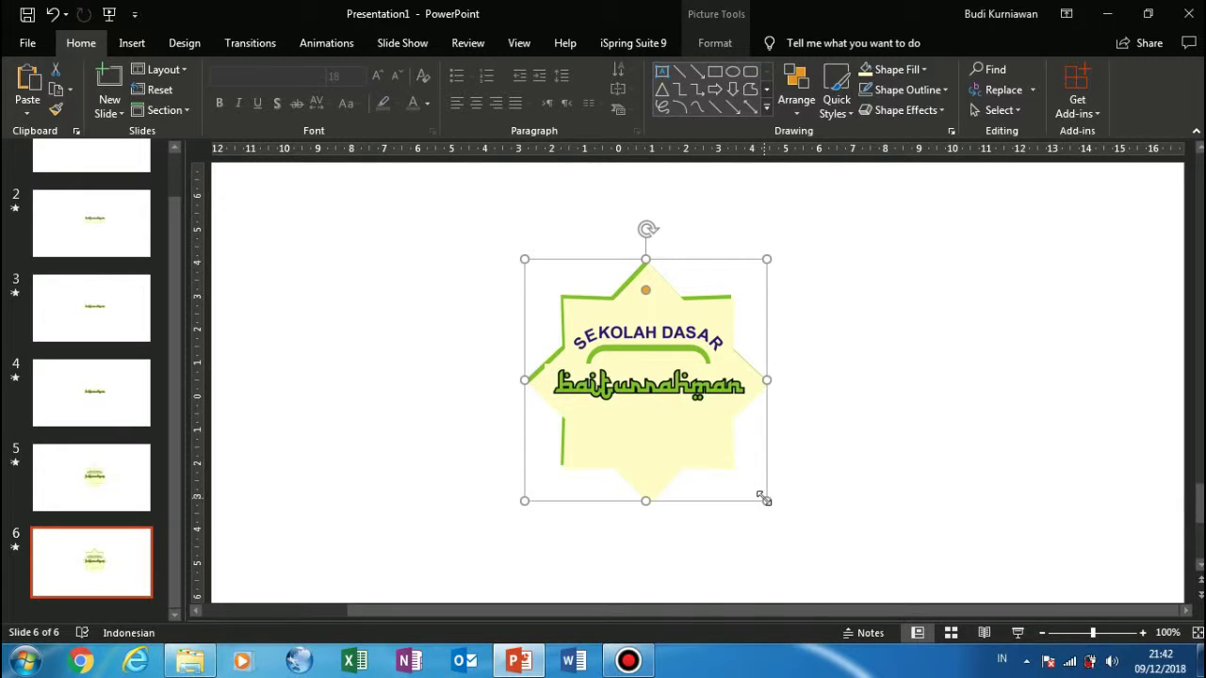
pyautogui.click(839, 425)
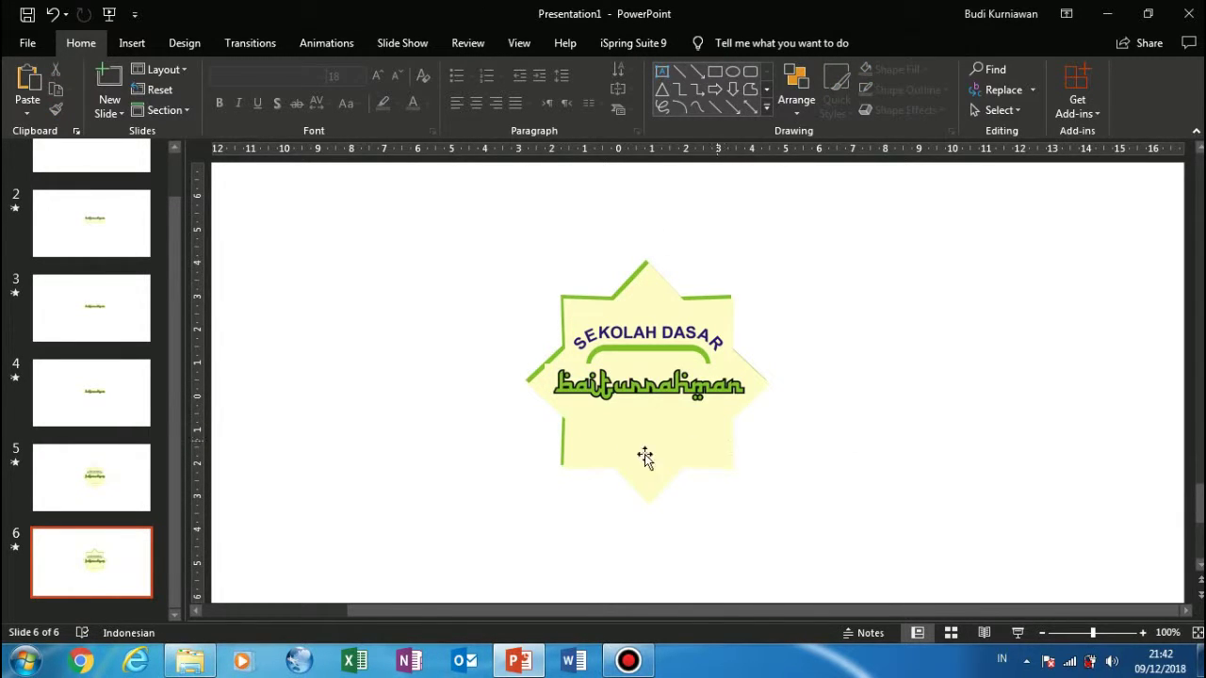
# - Undo recent logo changes and drag the full logo over the cropped logo
pyautogui.hotkey('ctrl', 'z')
pyautogui.scroll(1, 616, 366)
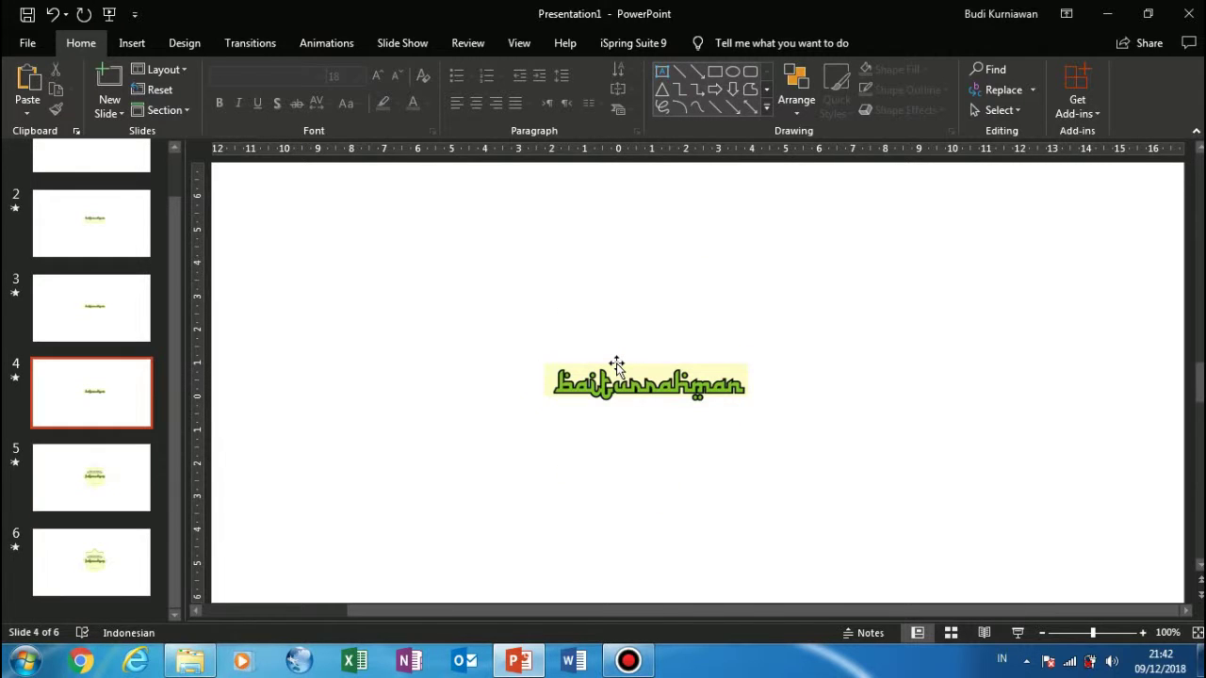
pyautogui.scroll(-1, 616, 366)
pyautogui.scroll(-1, 616, 366)
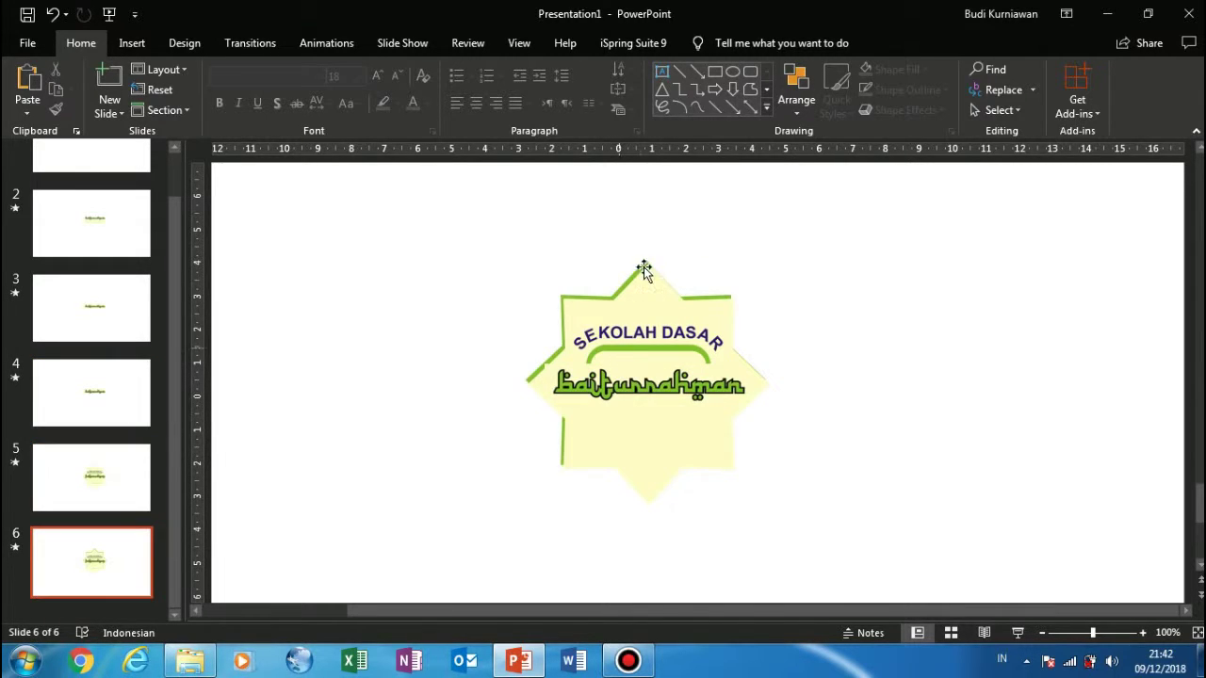
pyautogui.click(616, 292)
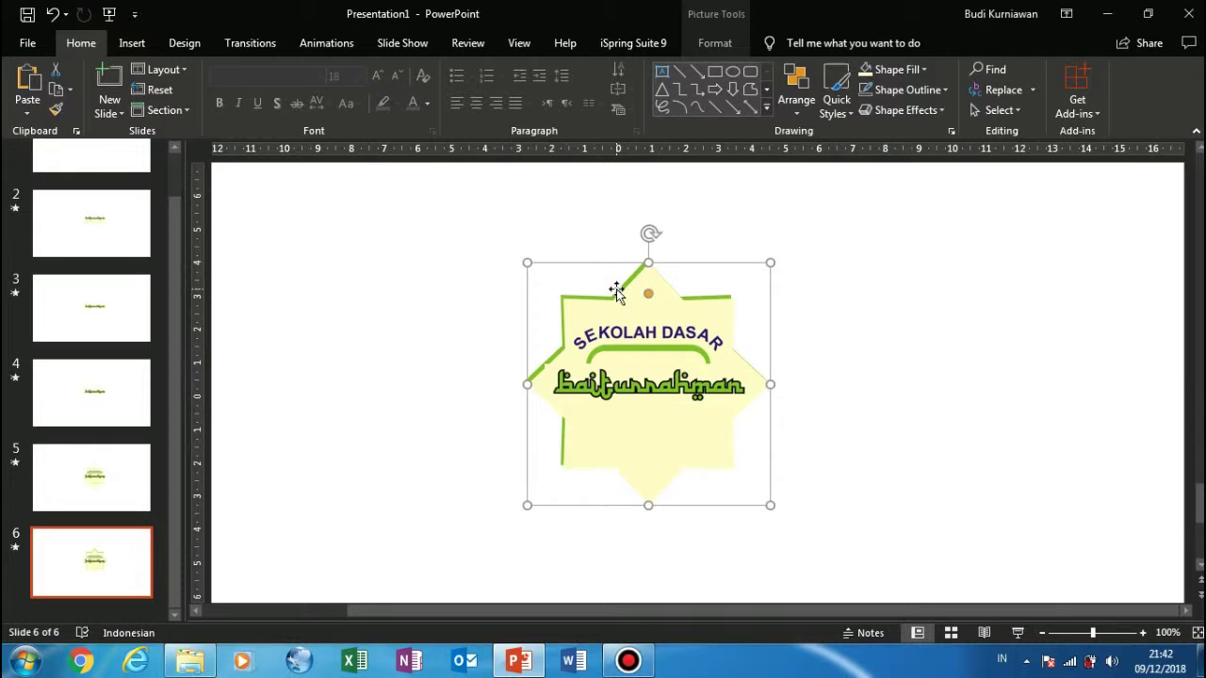
pyautogui.hotkey('ctrl', 'z')
pyautogui.hotkey('ctrl', 'z')
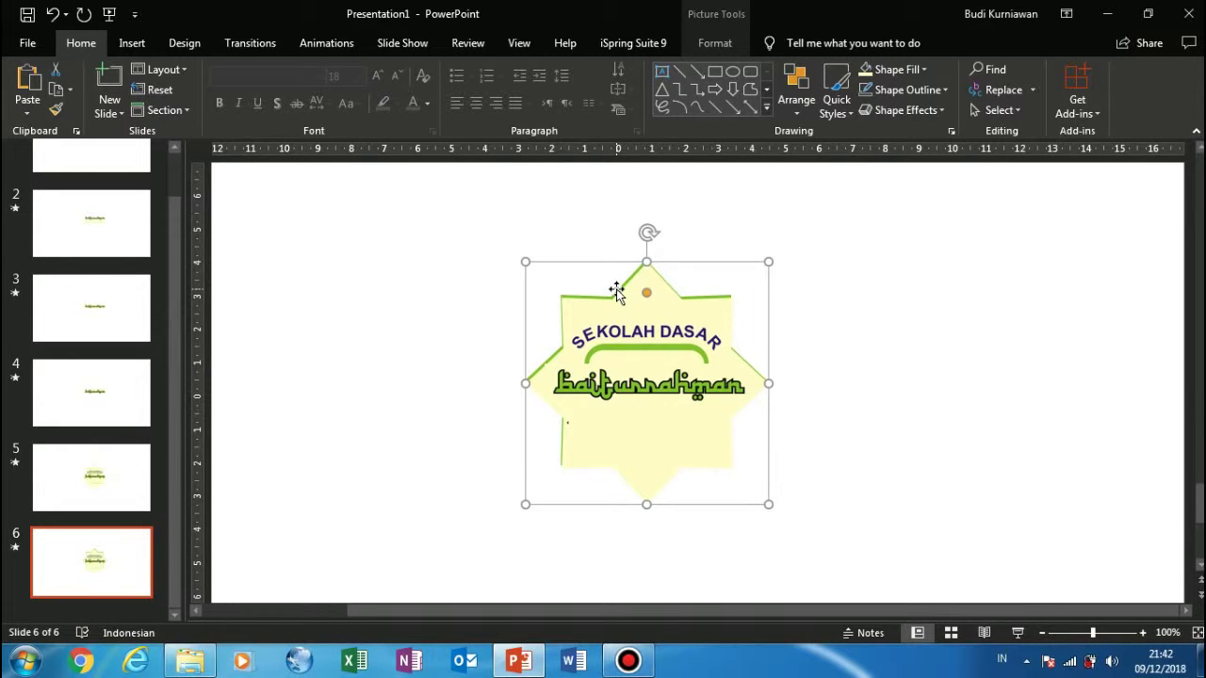
pyautogui.hotkey('ctrl', 'z')
pyautogui.hotkey('ctrl', 'z')
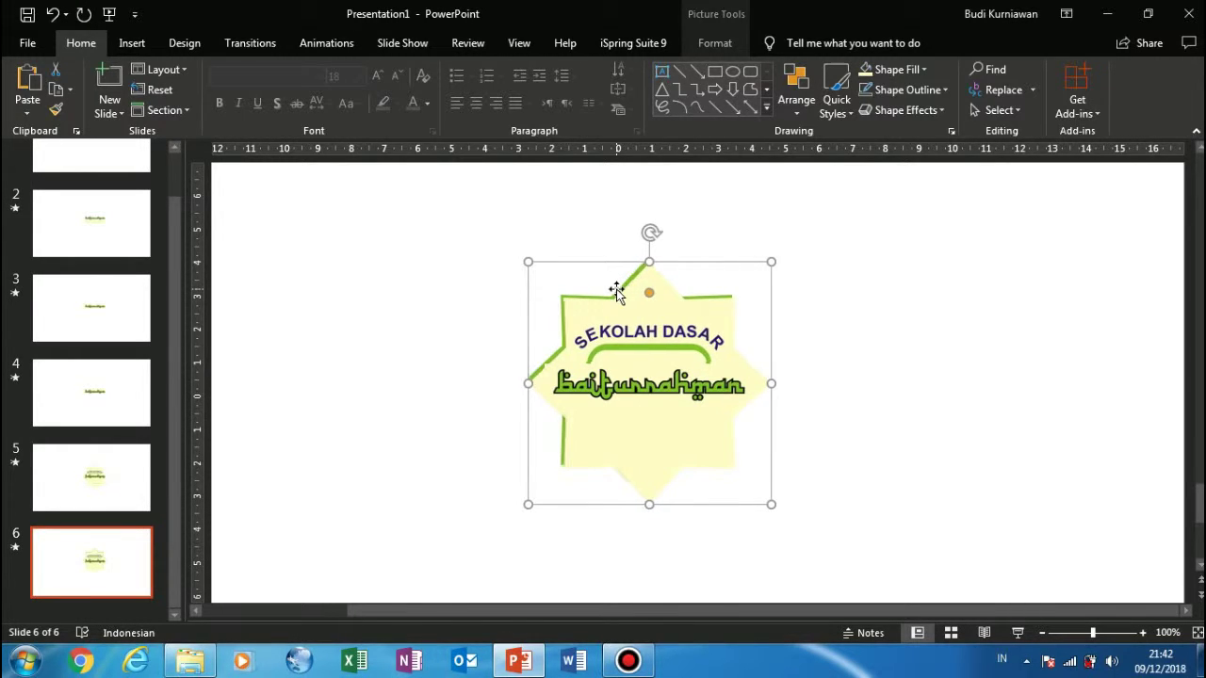
pyautogui.hotkey('ctrl', 'z')
pyautogui.hotkey('ctrl', 'z')
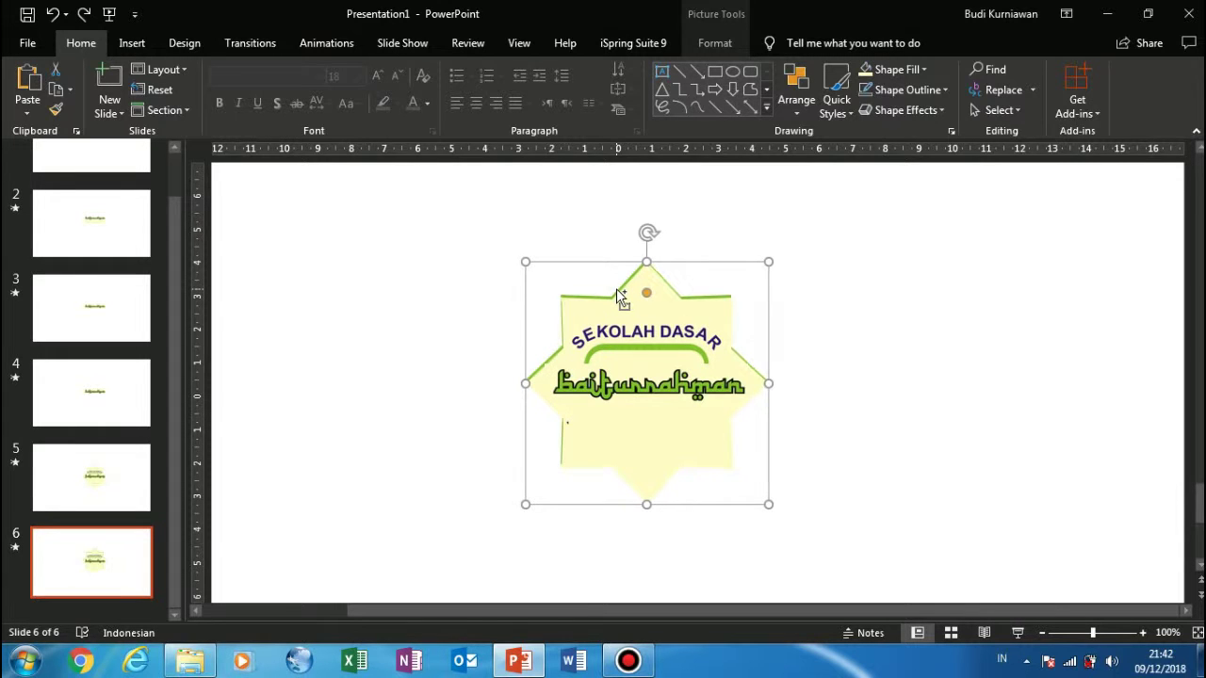
pyautogui.hotkey('ctrl', 'z')
pyautogui.hotkey('ctrl', 'z')
pyautogui.hotkey('ctrl', 'z')
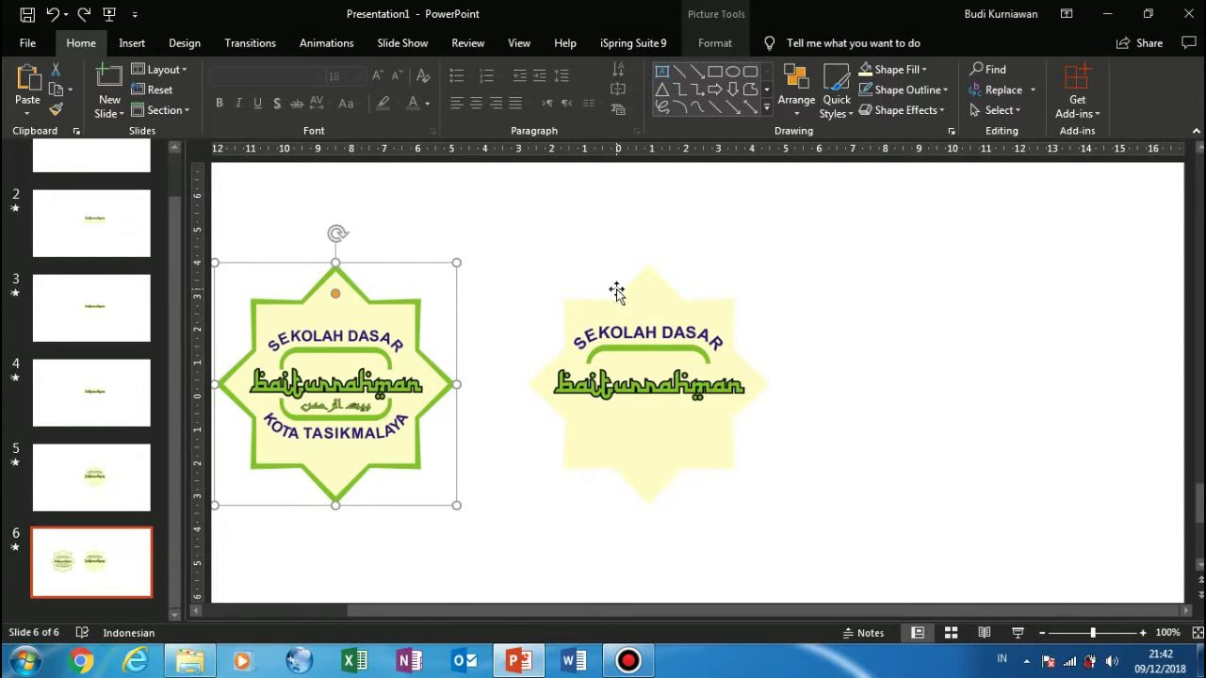
pyautogui.moveTo(349, 349); pyautogui.dragTo(532, 334)
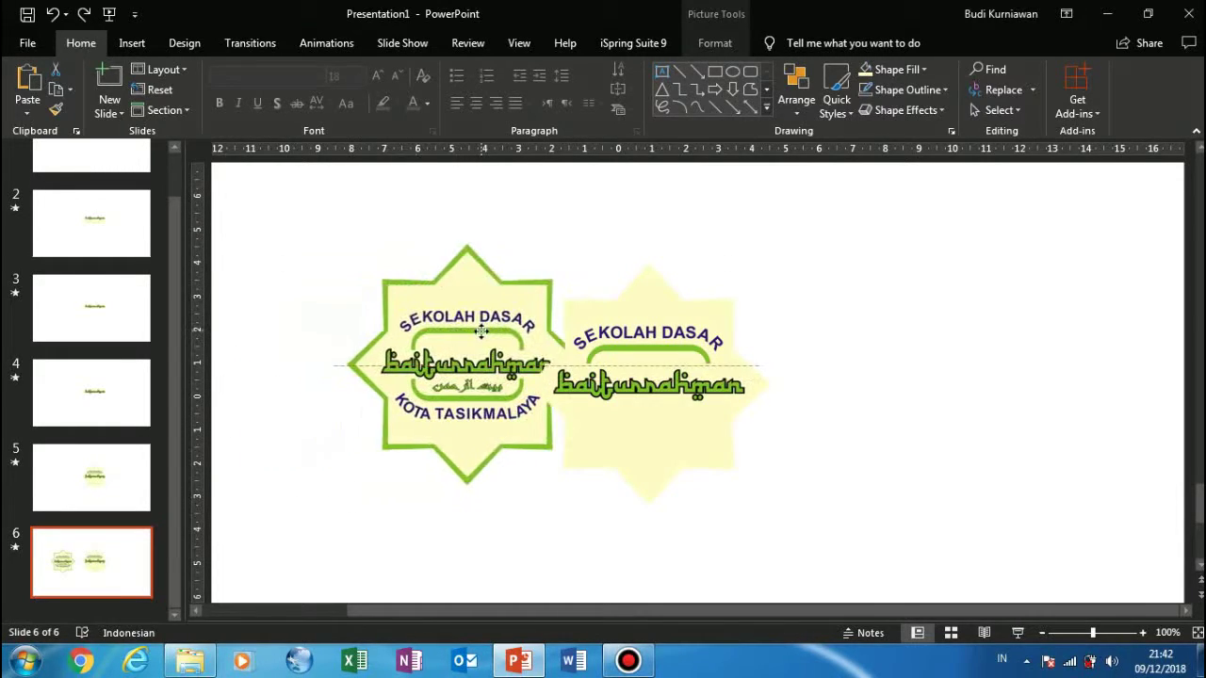
pyautogui.moveTo(400, 335)
pyautogui.mouseDown()
pyautogui.moveTo(581, 330)
pyautogui.moveTo(577, 345)
pyautogui.mouseUp()
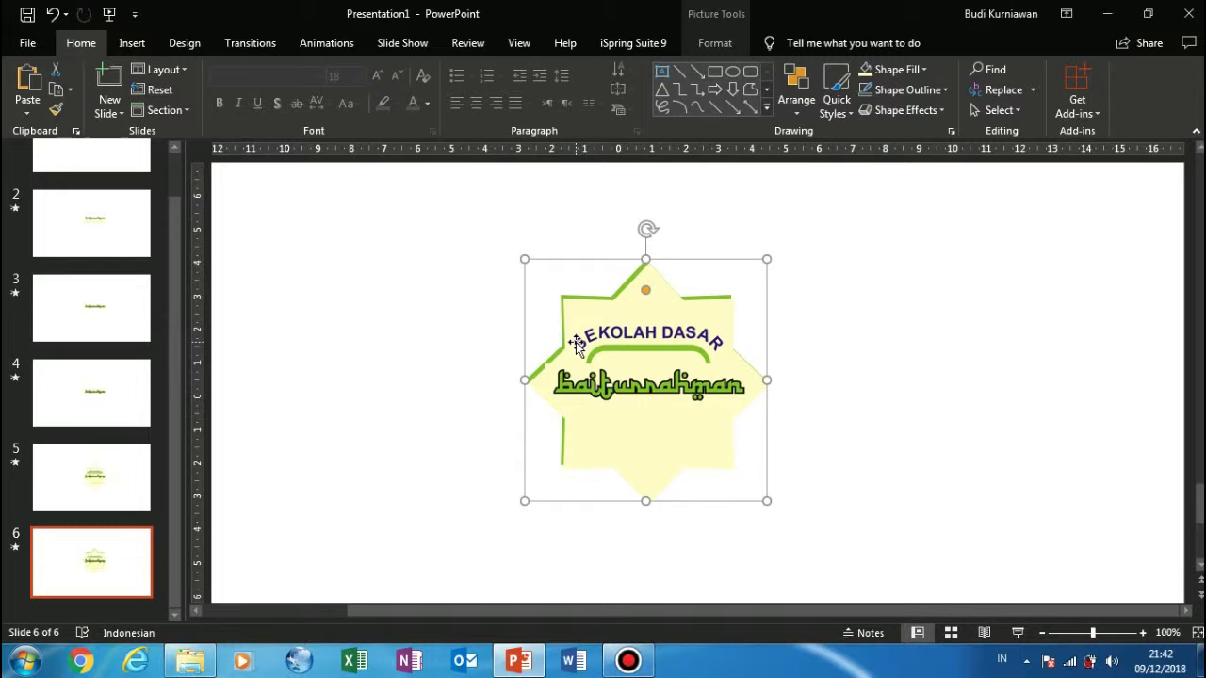
pyautogui.click(474, 337)
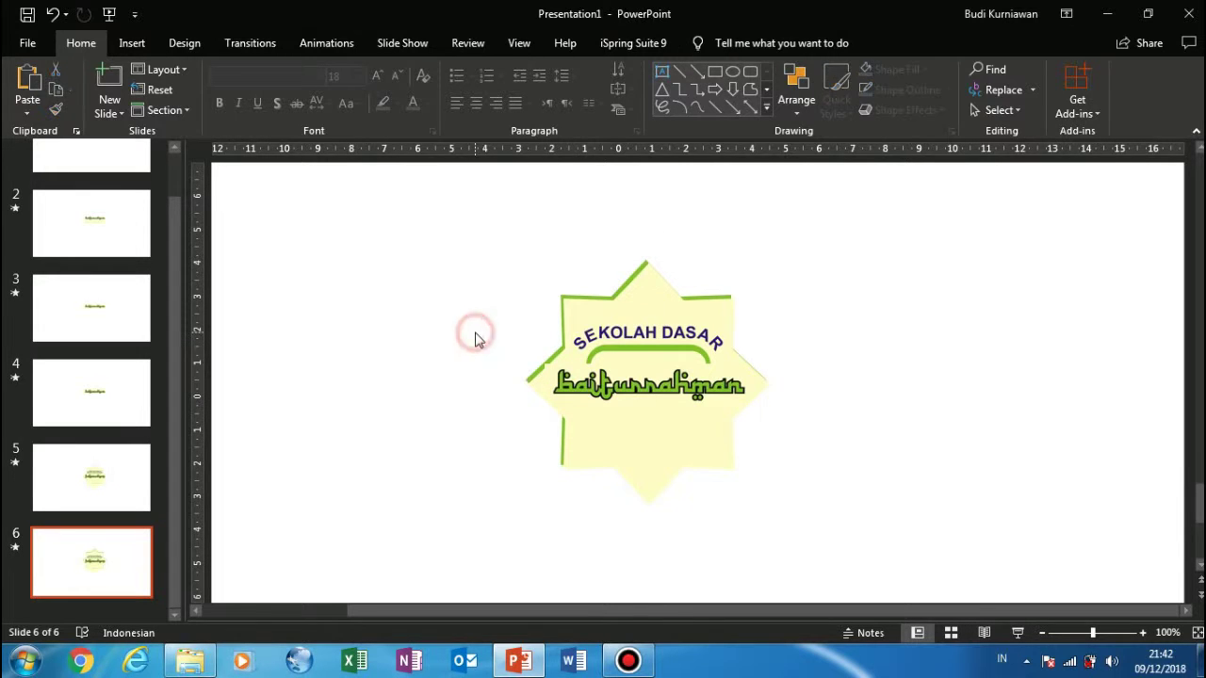
# - Nudge the baiturrahman wordmark and star badge so the green outline shows evenly
pyautogui.click(540, 363)
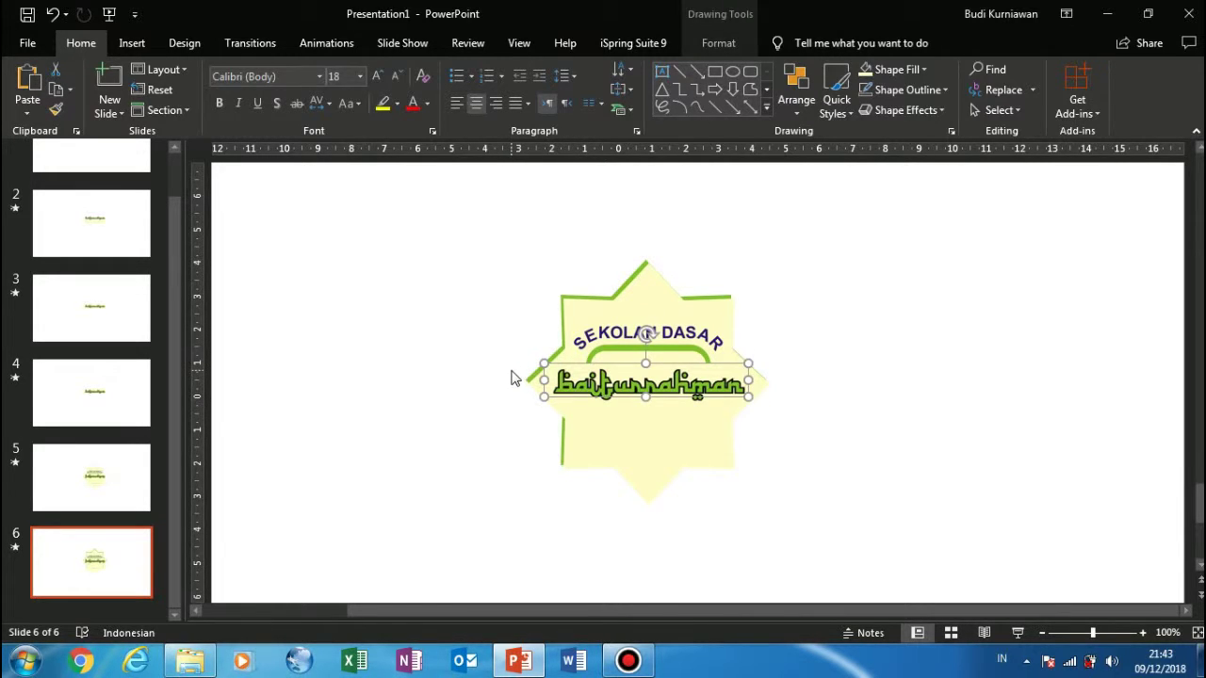
pyautogui.hotkey('ctrl', 'Right')
pyautogui.hotkey('ctrl', 'Right')
pyautogui.hotkey('ctrl', 'Right')
pyautogui.hotkey('ctrl', 'Right')
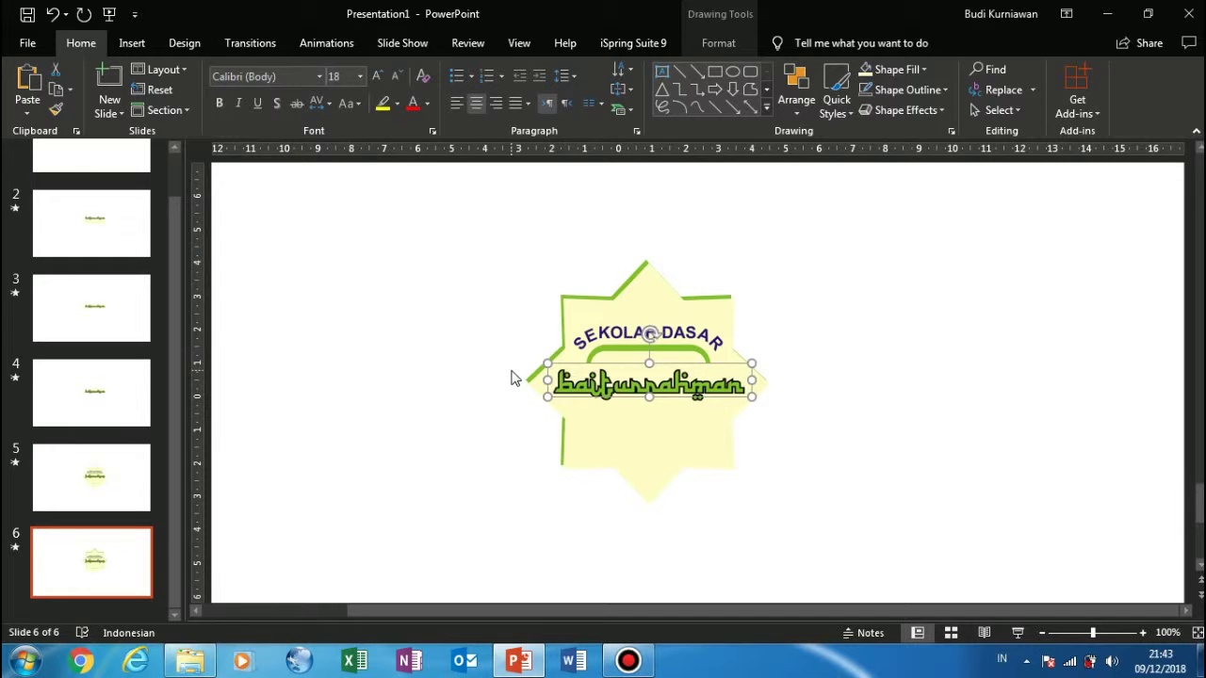
pyautogui.click(948, 170)
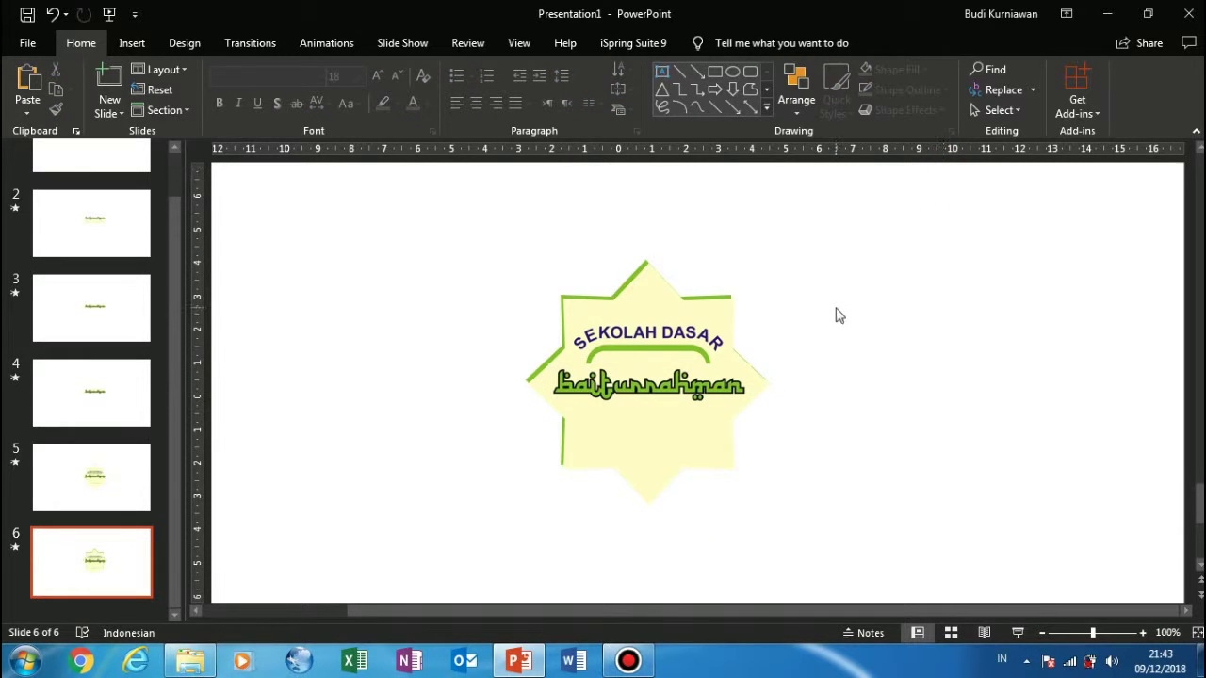
pyautogui.moveTo(735, 375); pyautogui.dragTo(745, 386)
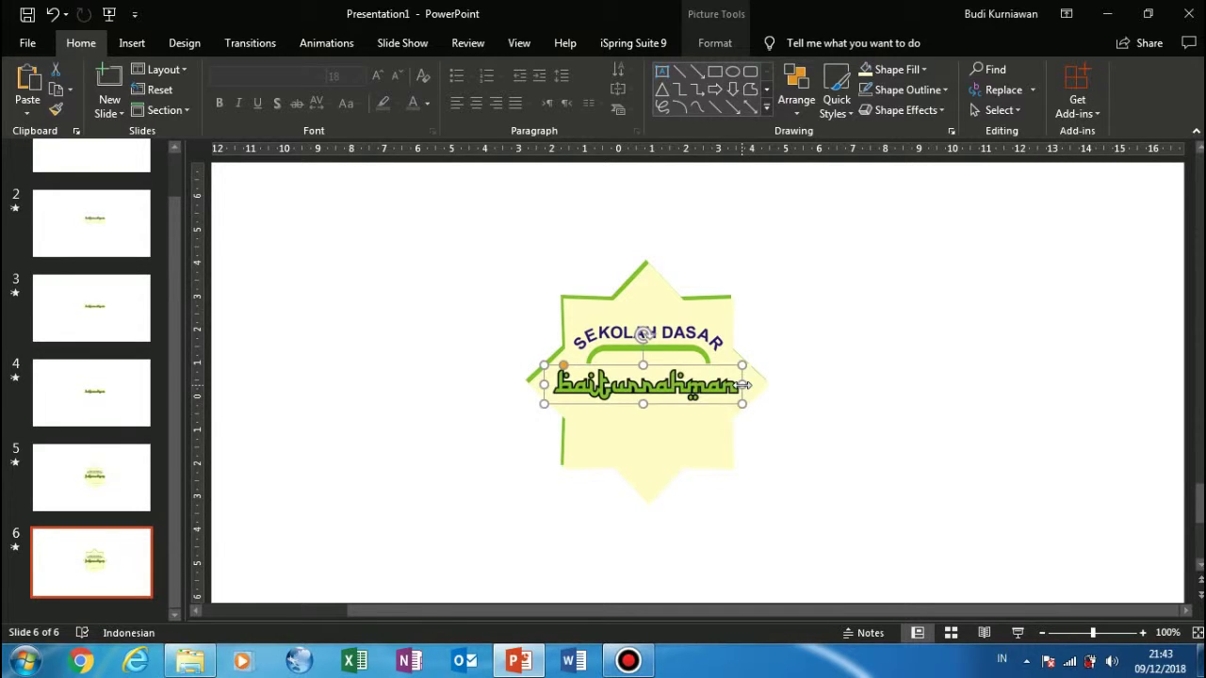
pyautogui.click(881, 313)
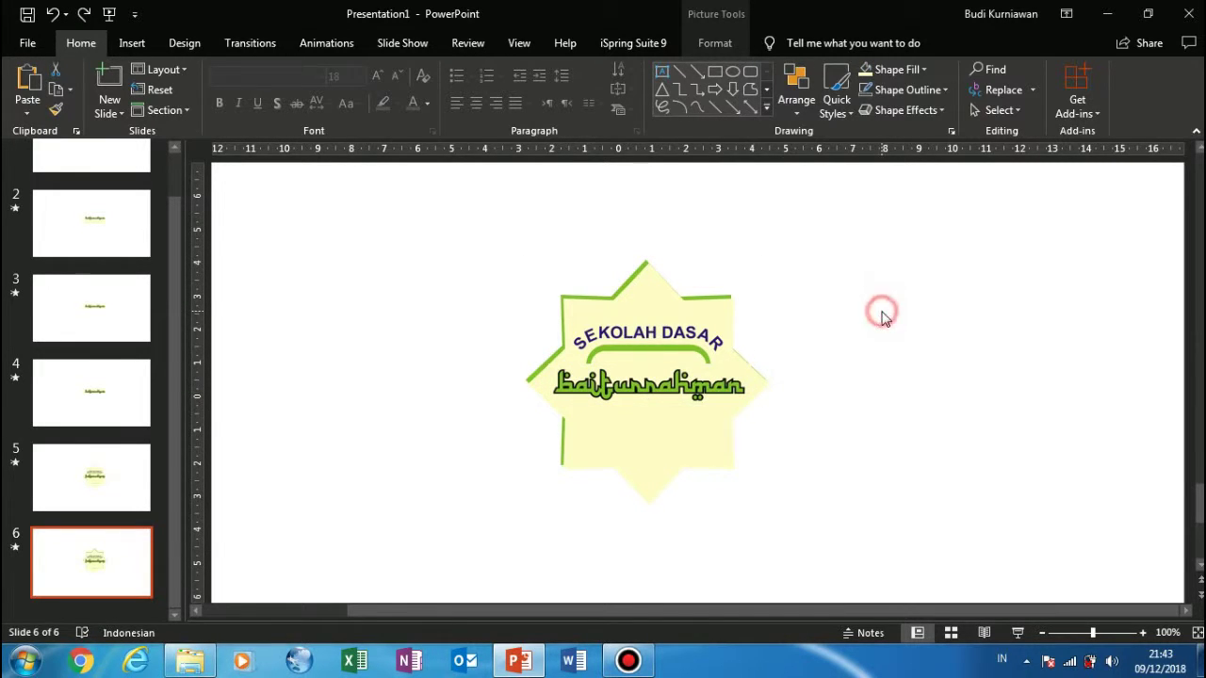
pyautogui.click(546, 365)
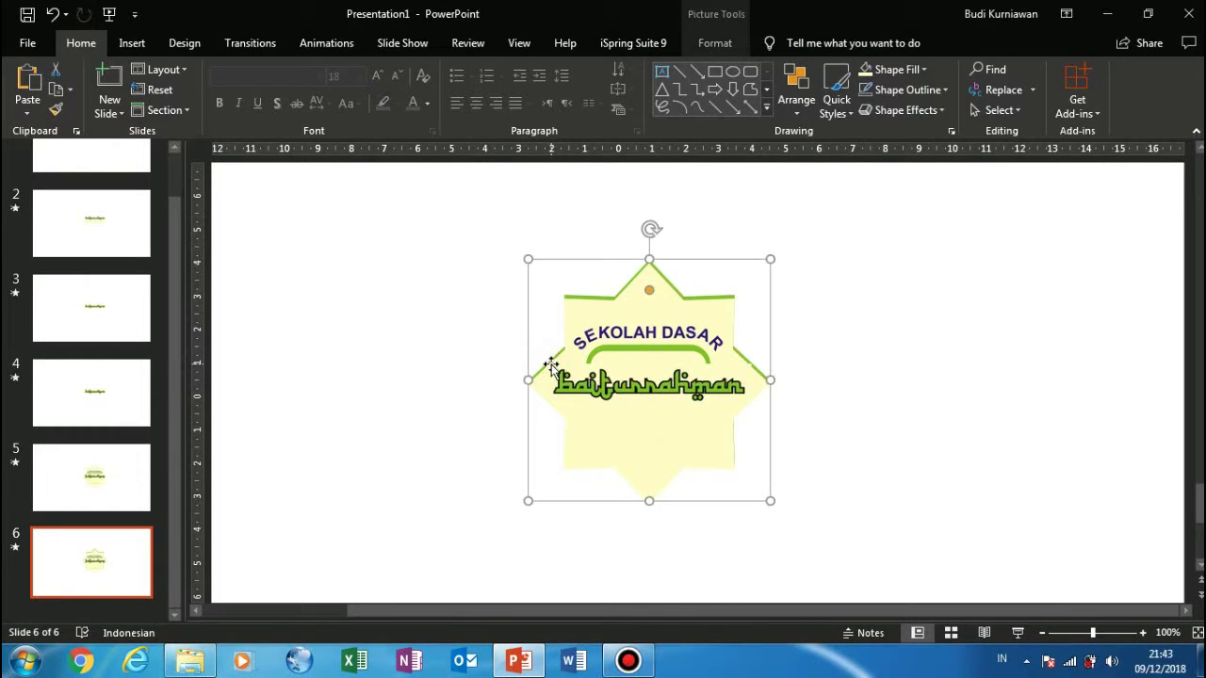
pyautogui.moveTo(547, 365); pyautogui.dragTo(551, 369)
pyautogui.doubleClick(553, 368)
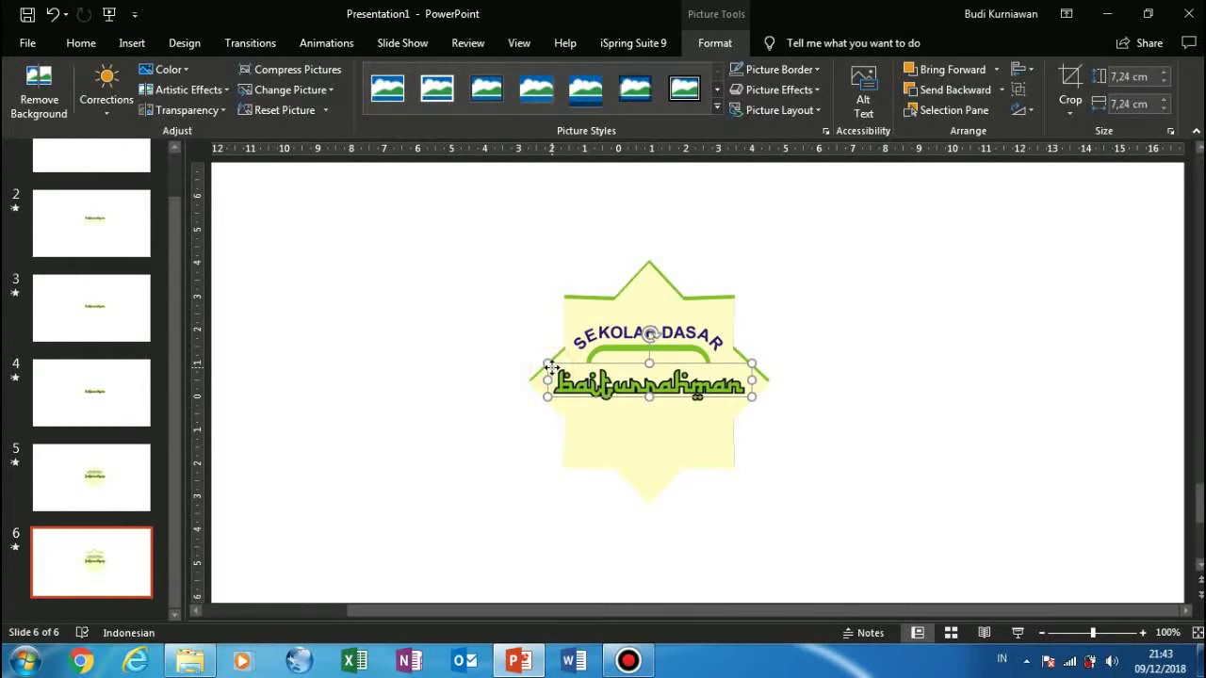
pyautogui.click(551, 366)
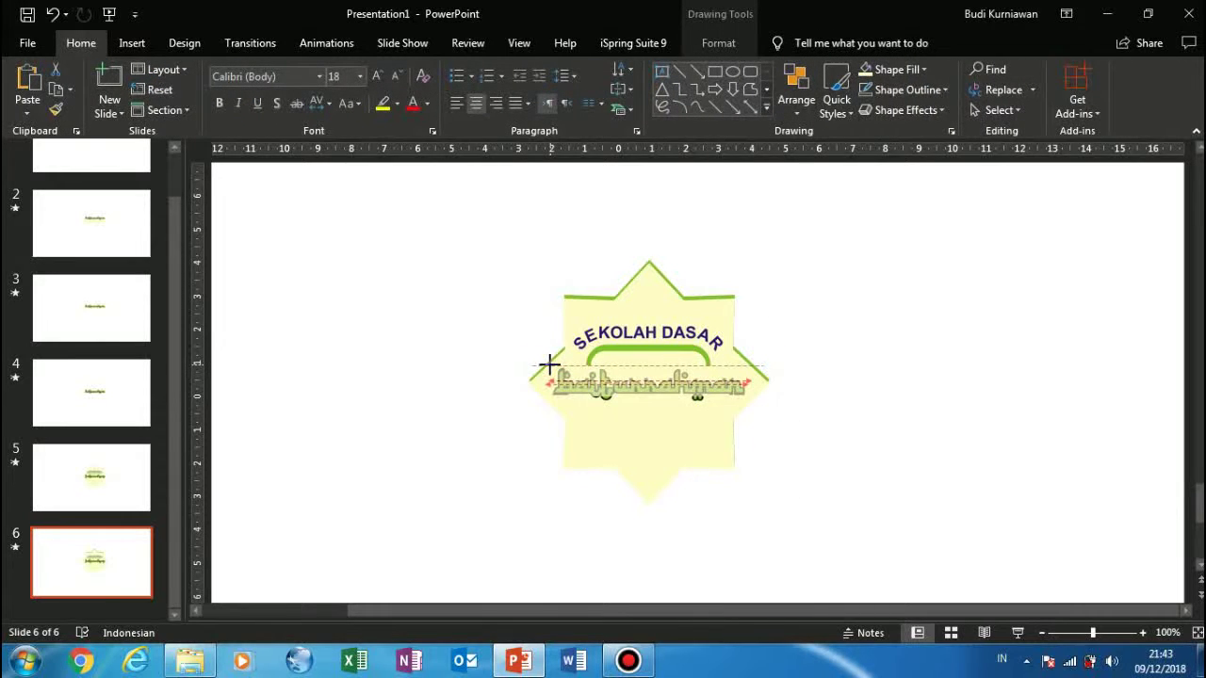
pyautogui.click(784, 315)
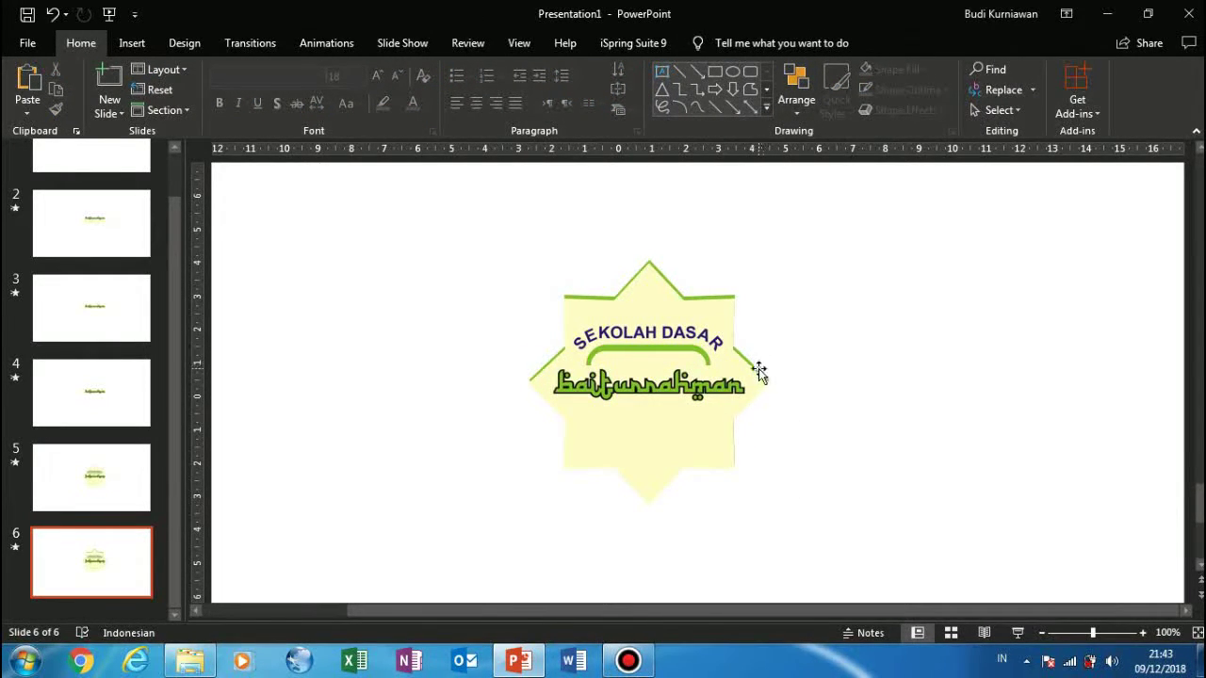
# - Duplicate slide 6 to create slide 7
pyautogui.click(120, 586)
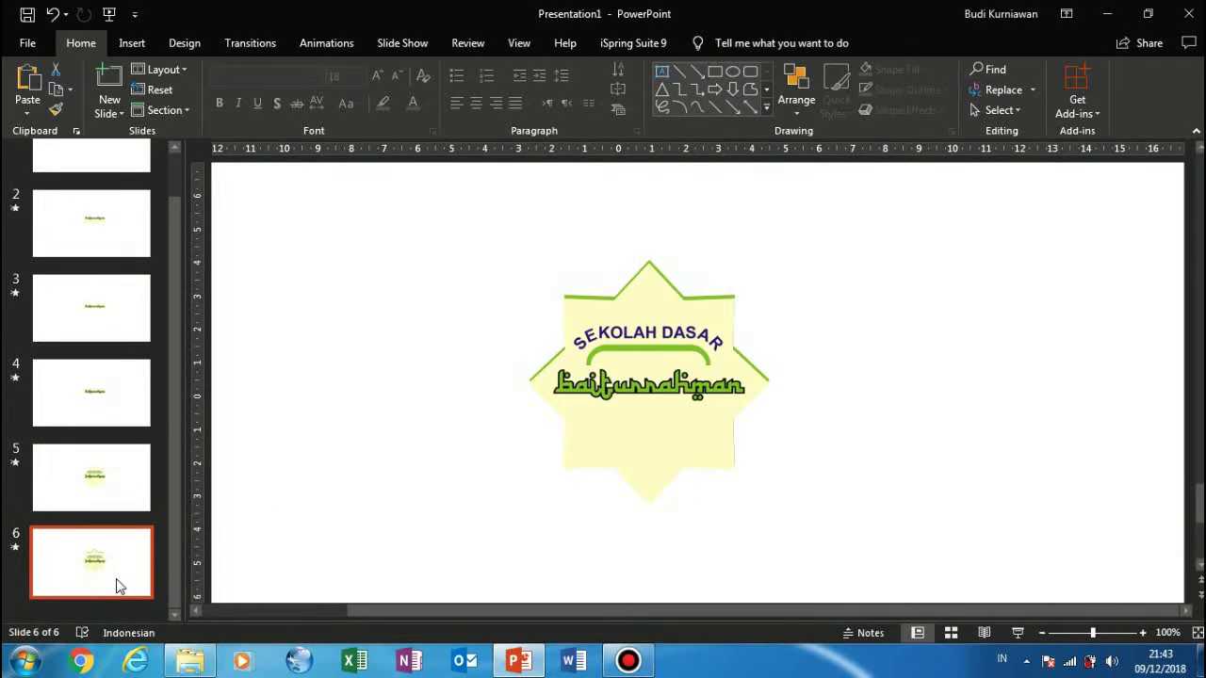
pyautogui.hotkey('ctrl', 'd')
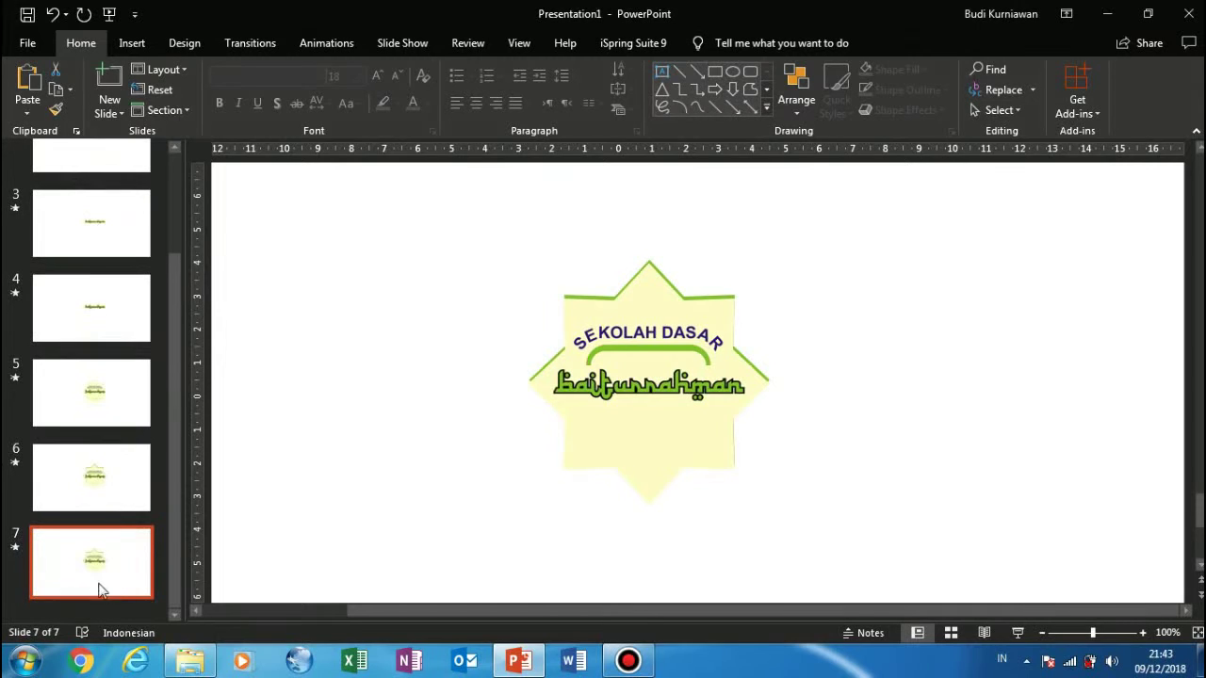
pyautogui.click(102, 590)
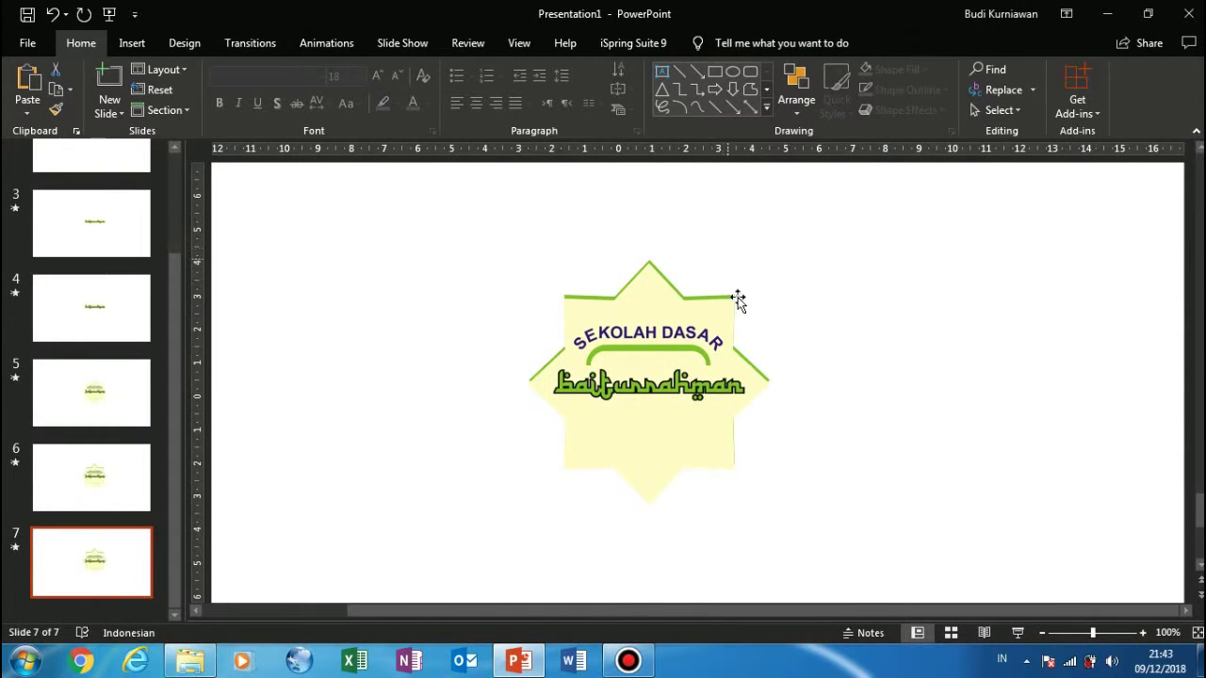
pyautogui.click(689, 420)
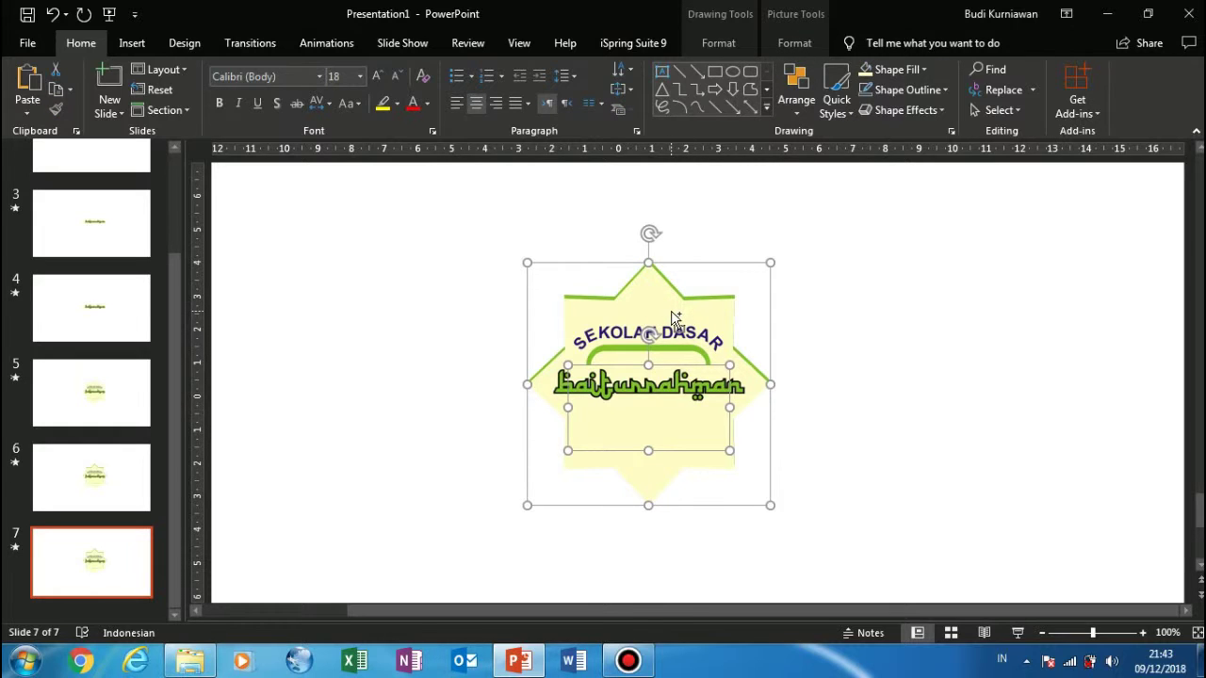
pyautogui.click(758, 375)
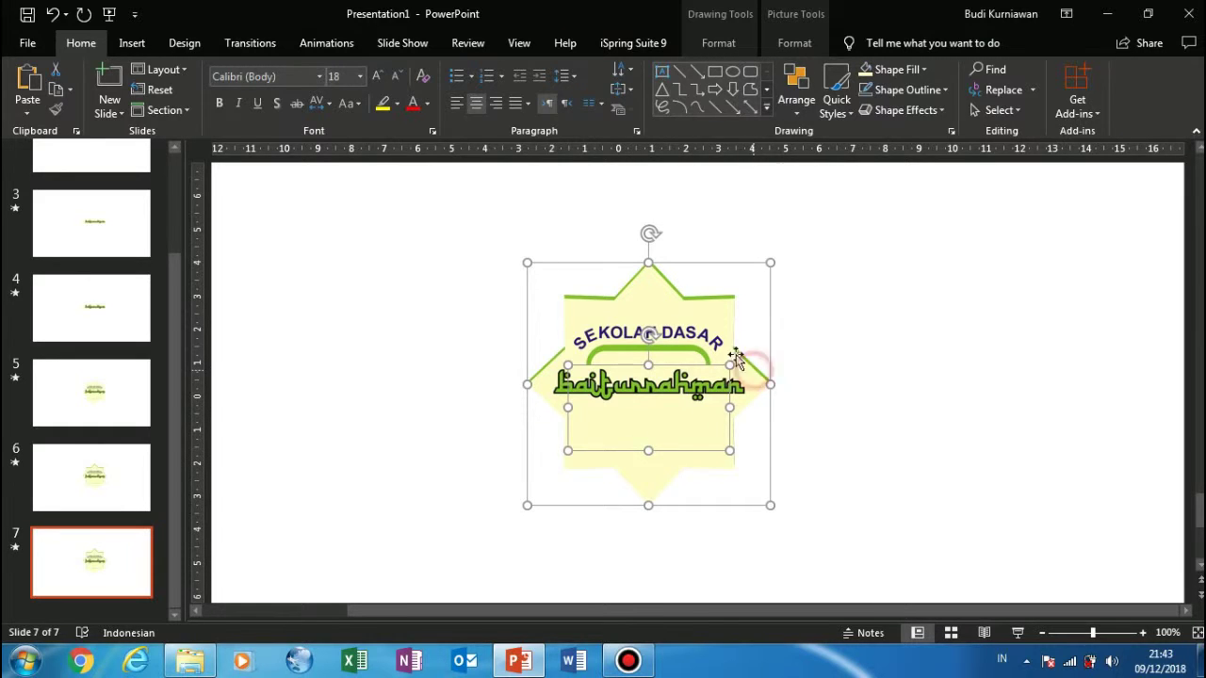
pyautogui.click(426, 403)
# - Replace slide 7's star picture with the full school logo including KOTA TASIKMALAYA
pyautogui.click(542, 367)
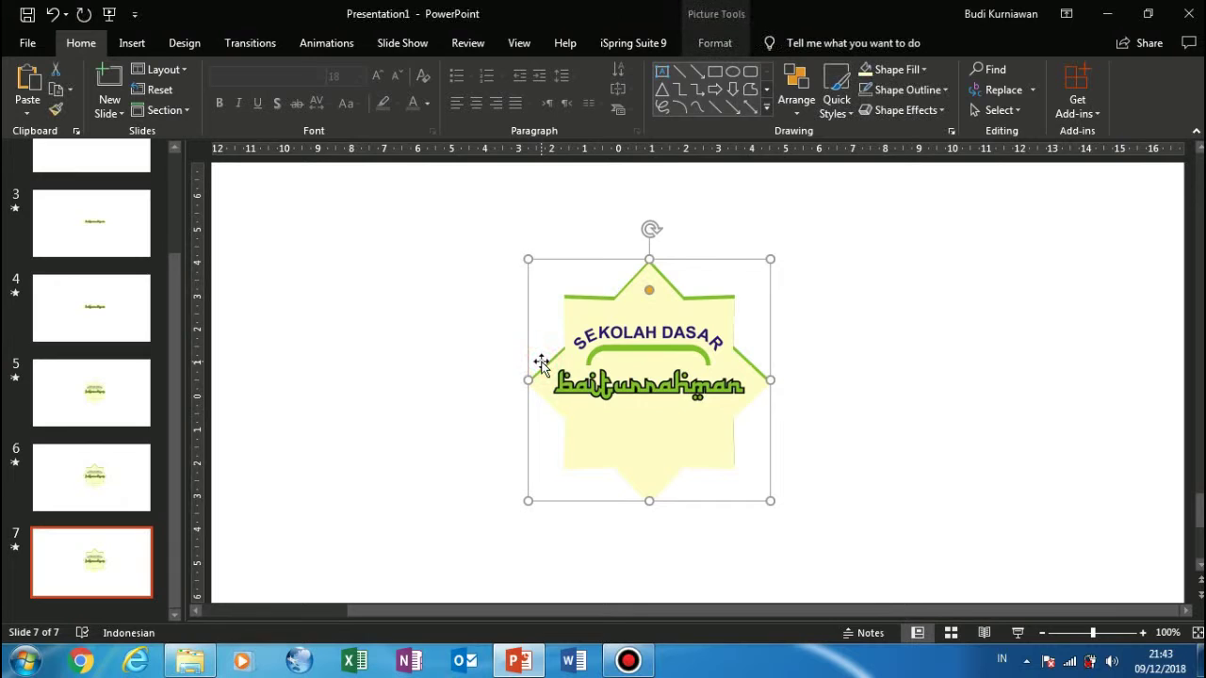
pyautogui.rightClick(542, 366)
pyautogui.moveTo(595, 361)
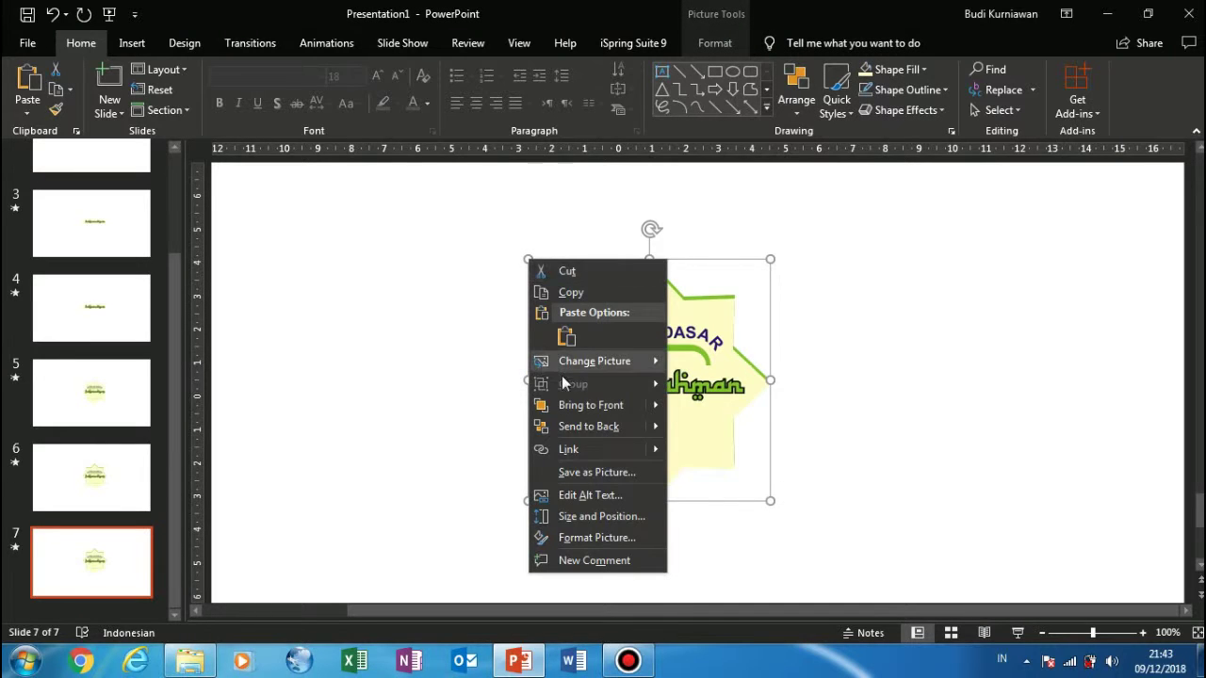
pyautogui.click(577, 404)
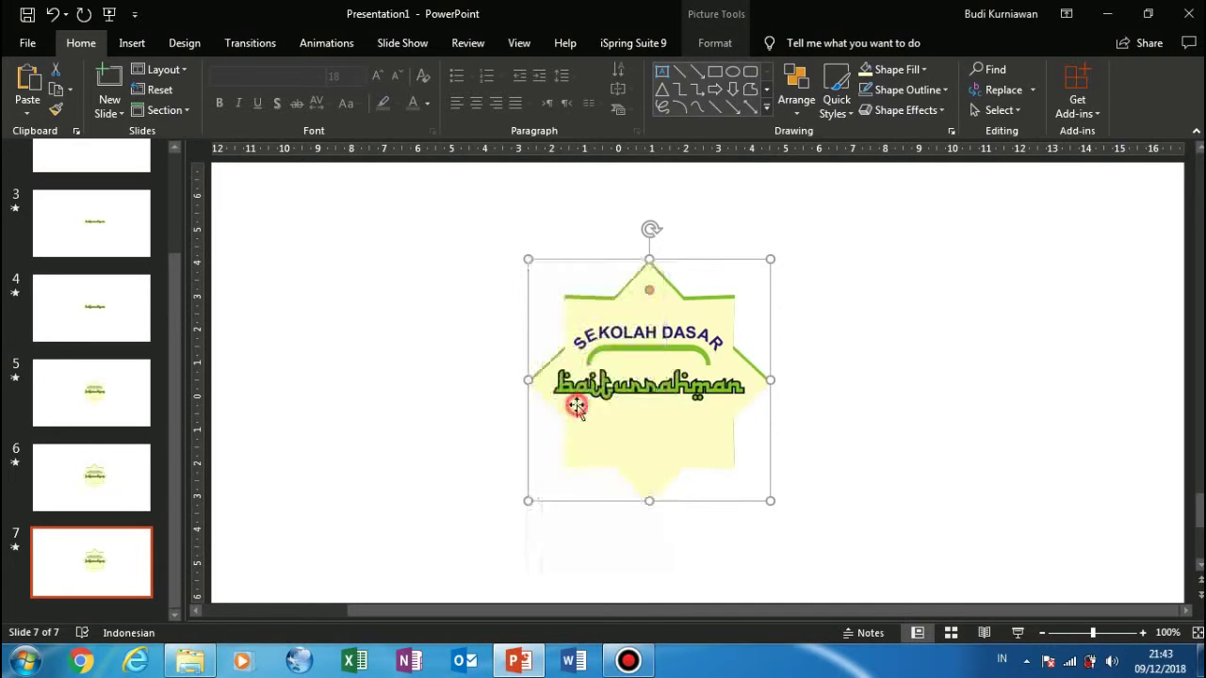
pyautogui.click(453, 333)
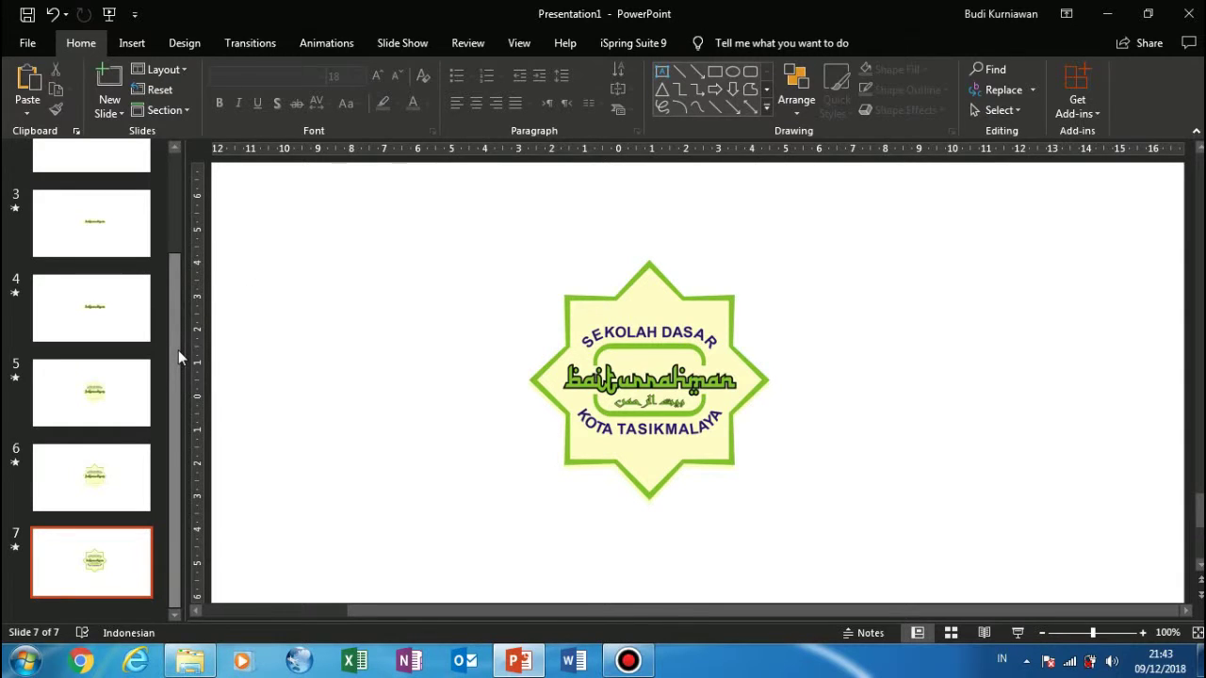
# - Make all slides advance automatically after 00:01,00 instead of on click, then start the show
pyautogui.click(59, 248)
pyautogui.hotkey('ctrl', 'a')
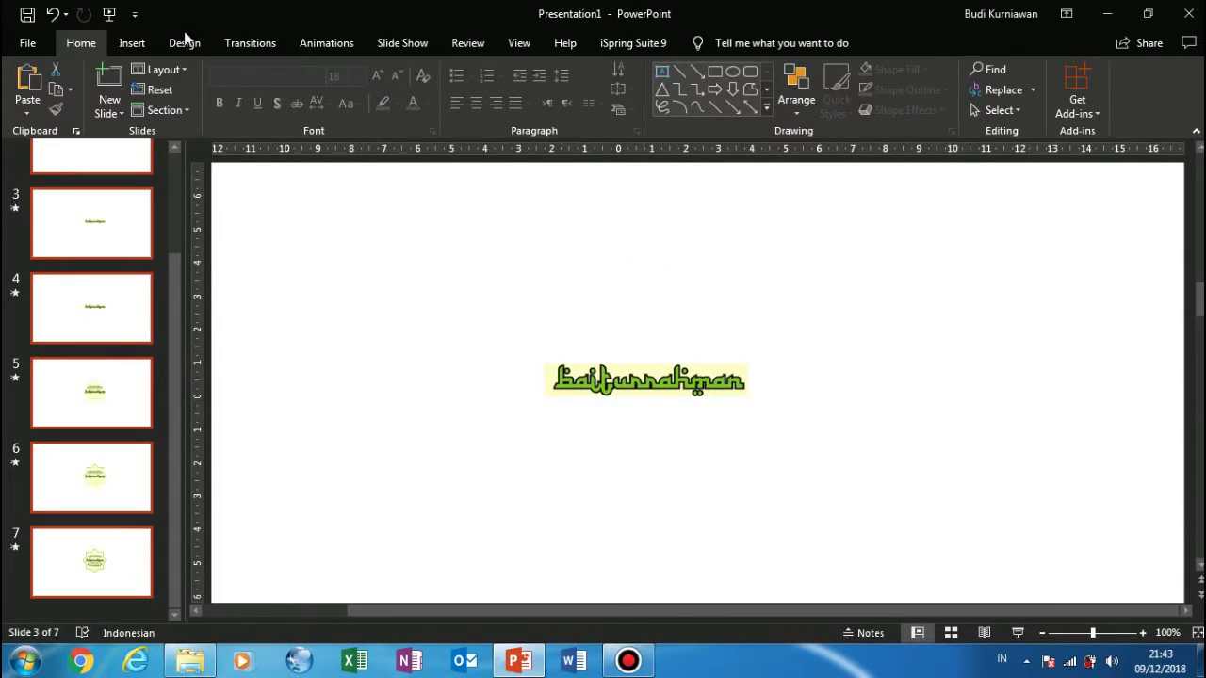
pyautogui.click(240, 44)
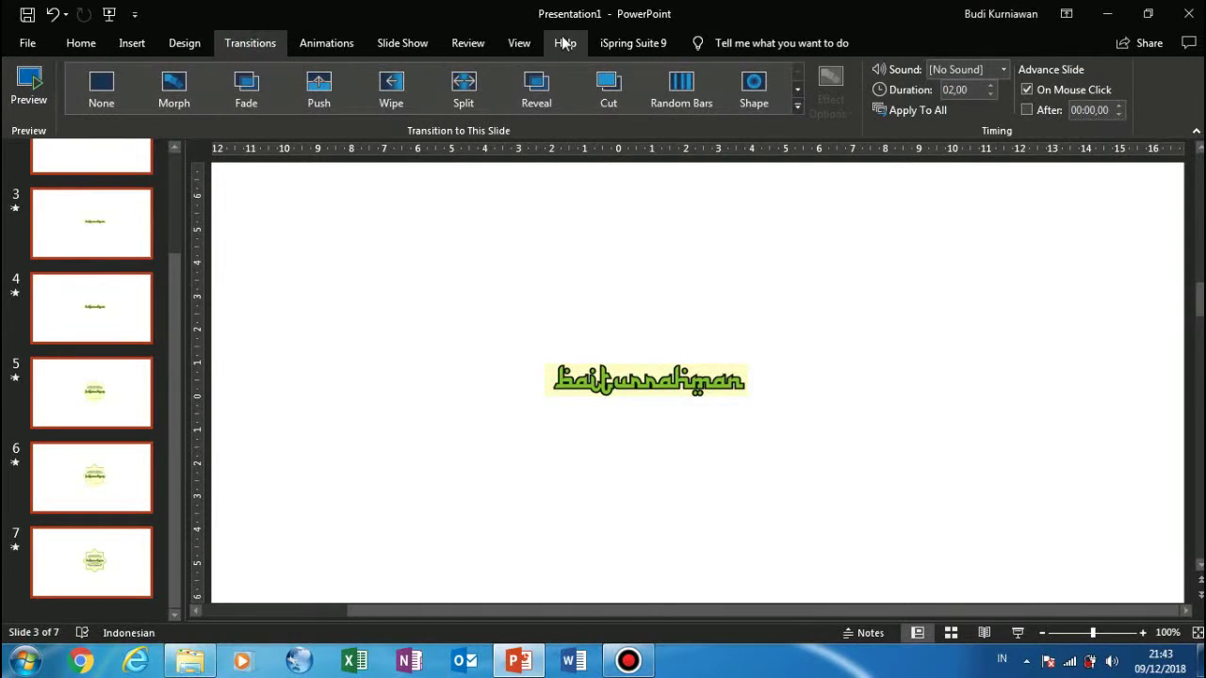
pyautogui.click(1028, 110)
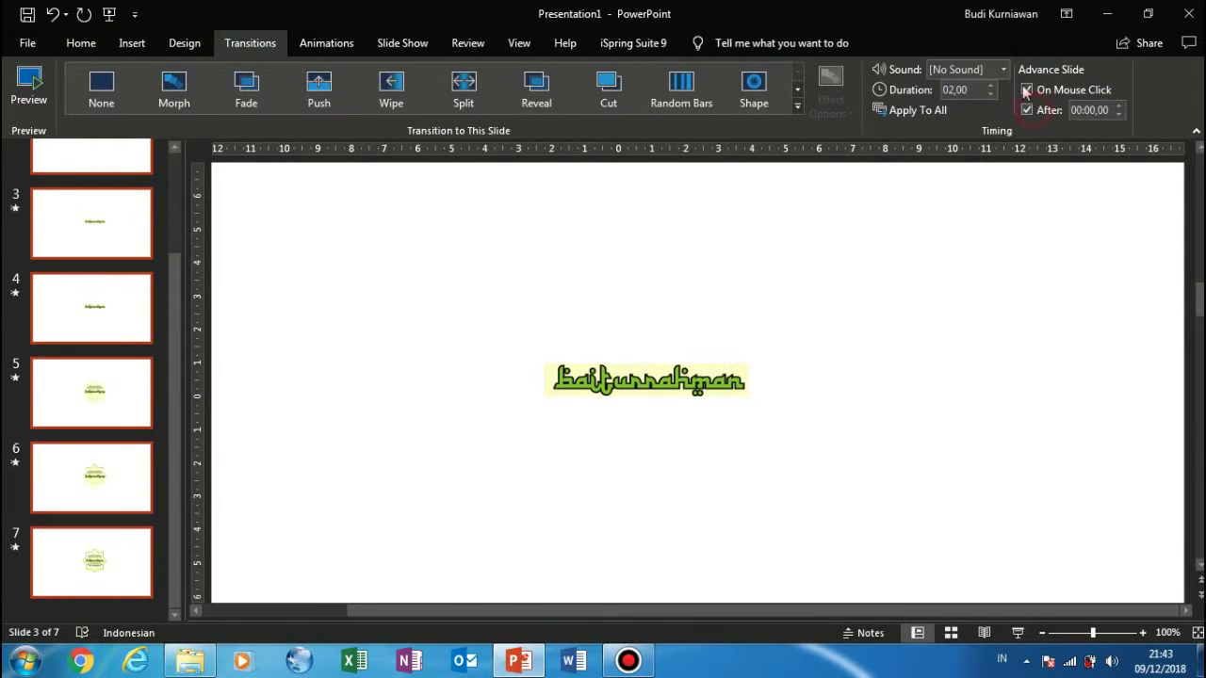
pyautogui.click(1026, 89)
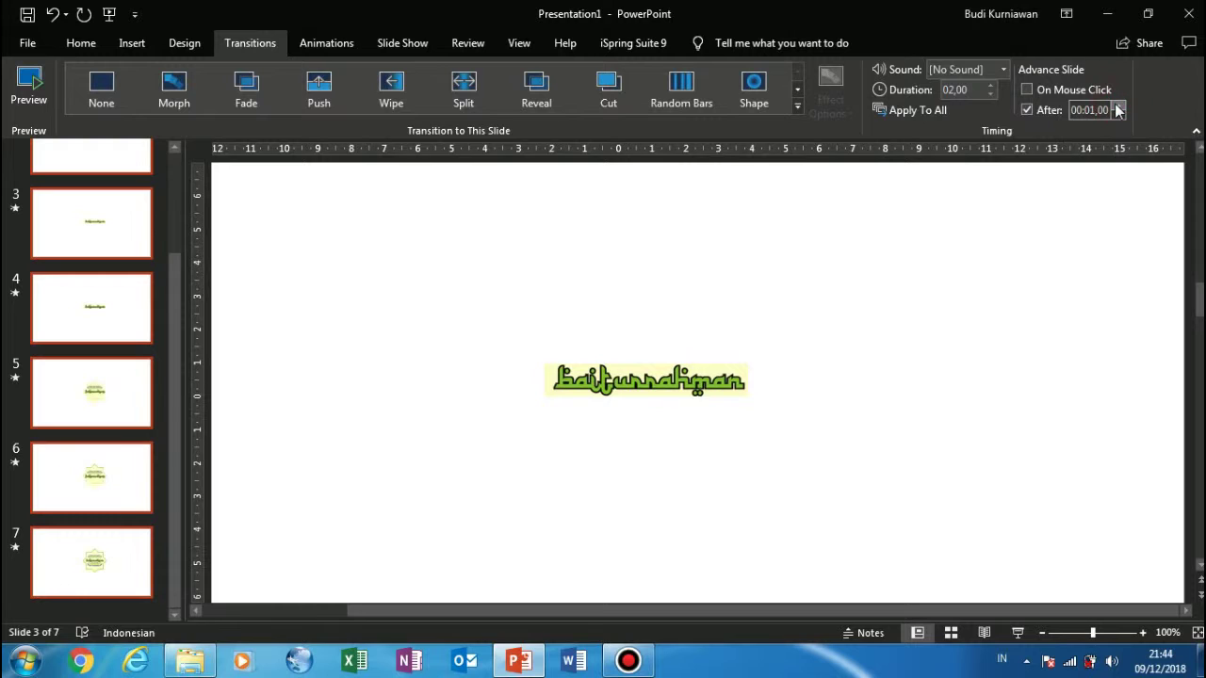
pyautogui.press('F5')
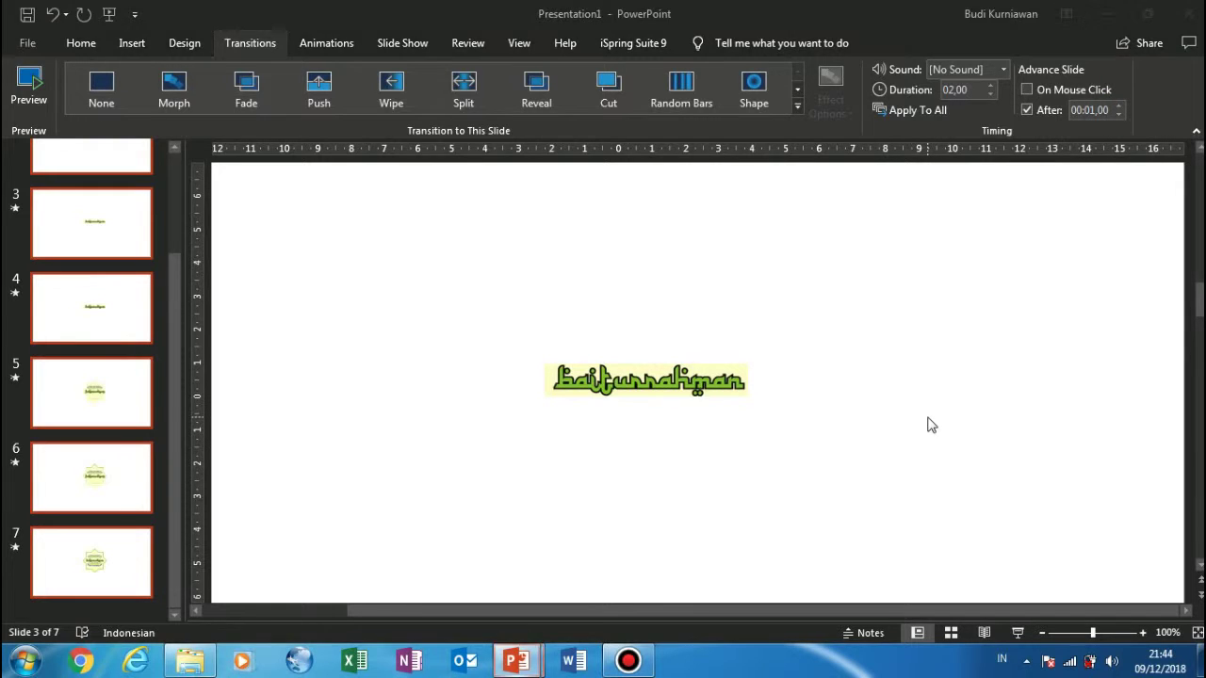
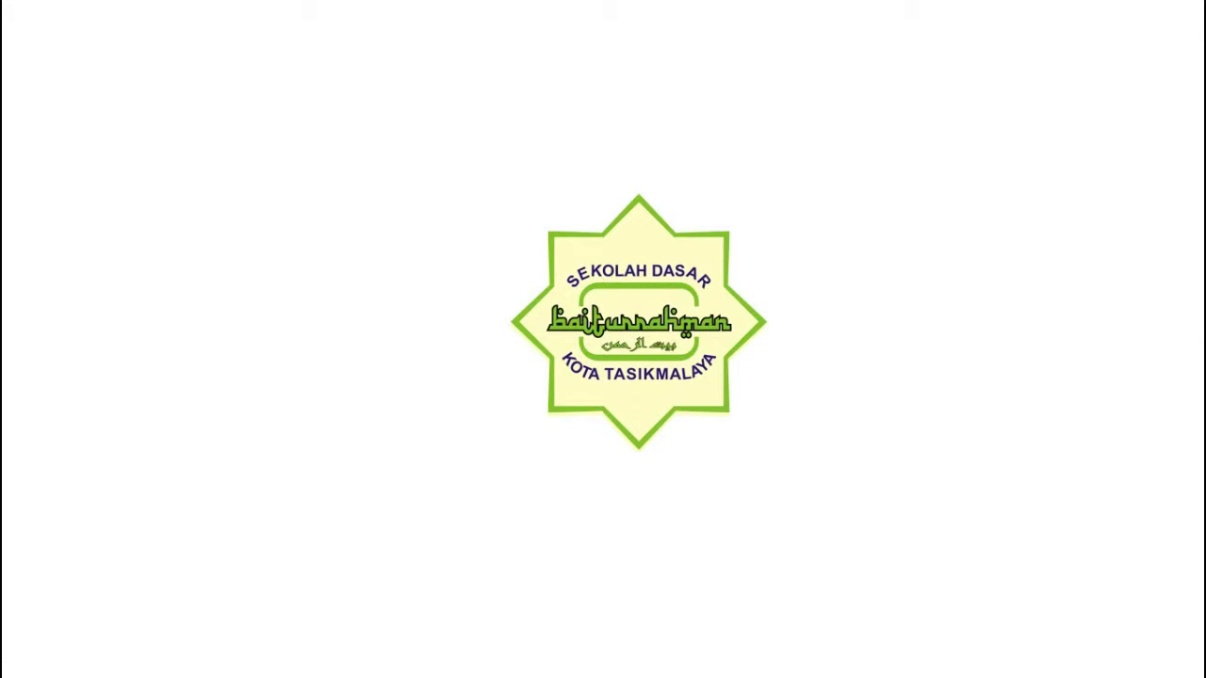
# - Leave the slide show and compare slide 6 with slides 7 and 5
pyautogui.press('Escape')
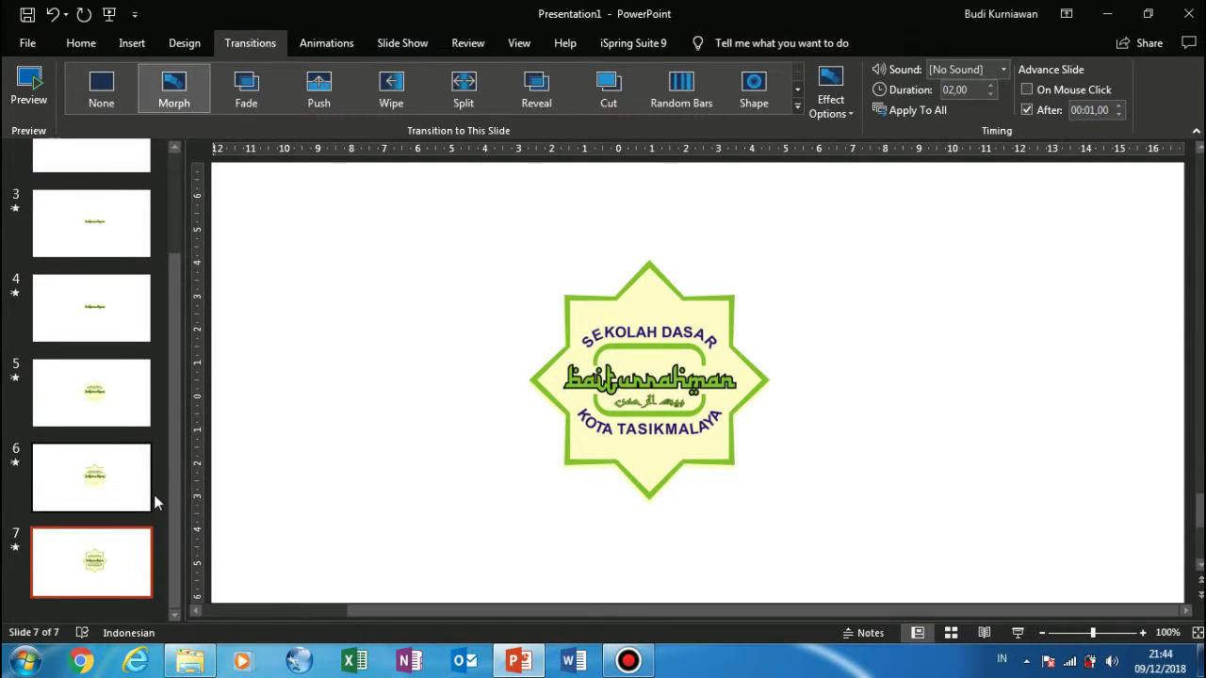
pyautogui.click(112, 490)
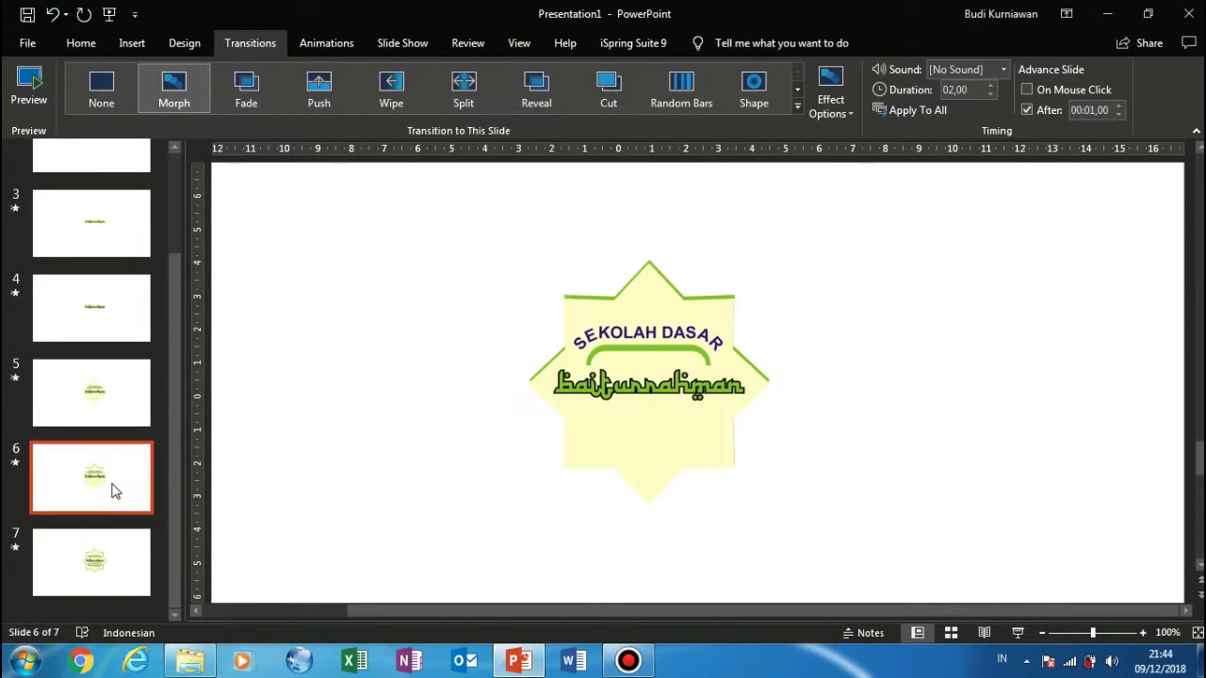
pyautogui.click(108, 551)
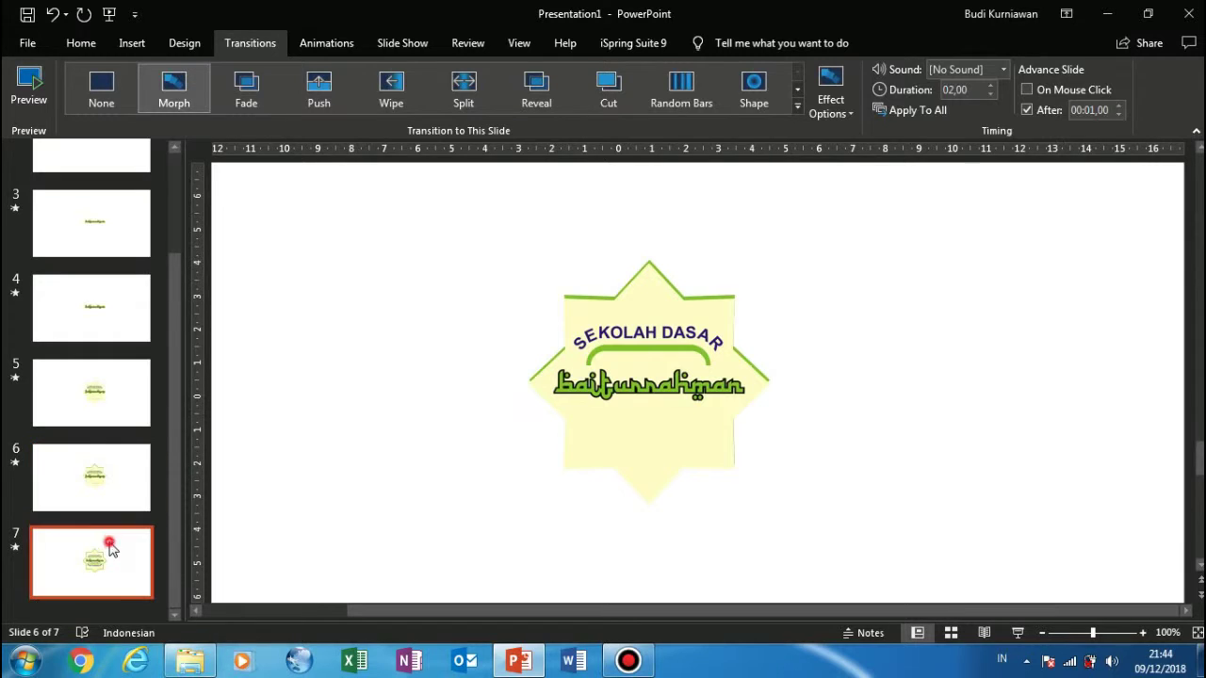
pyautogui.click(109, 487)
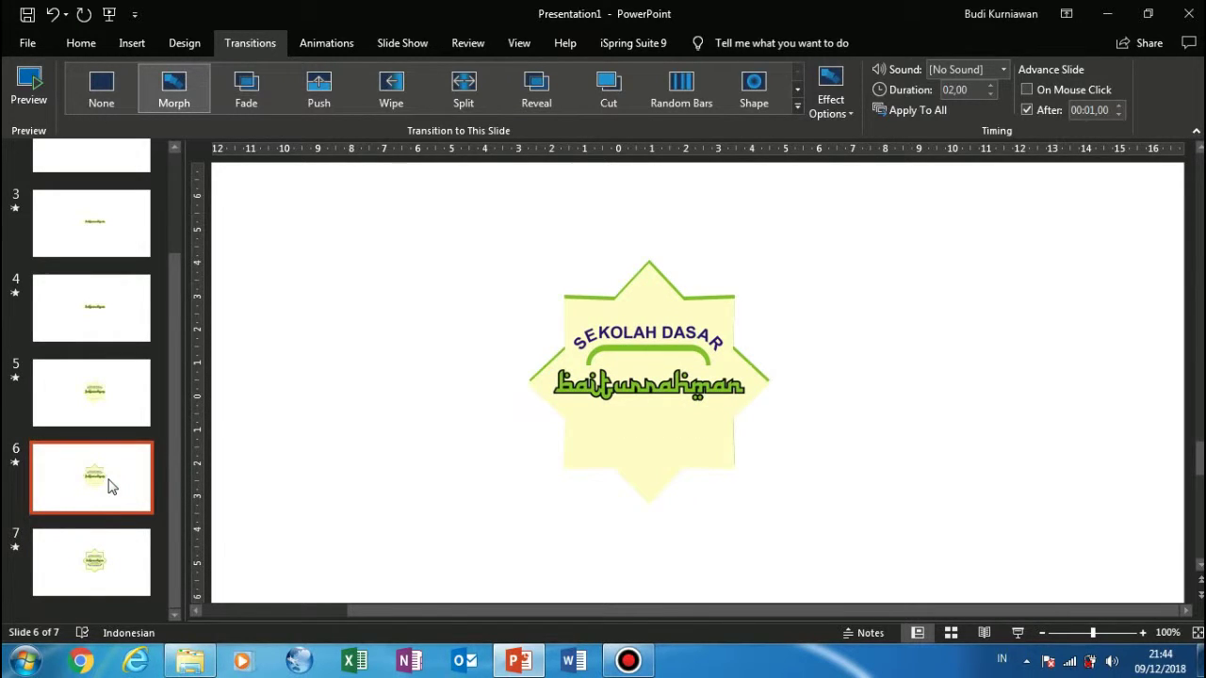
pyautogui.click(104, 395)
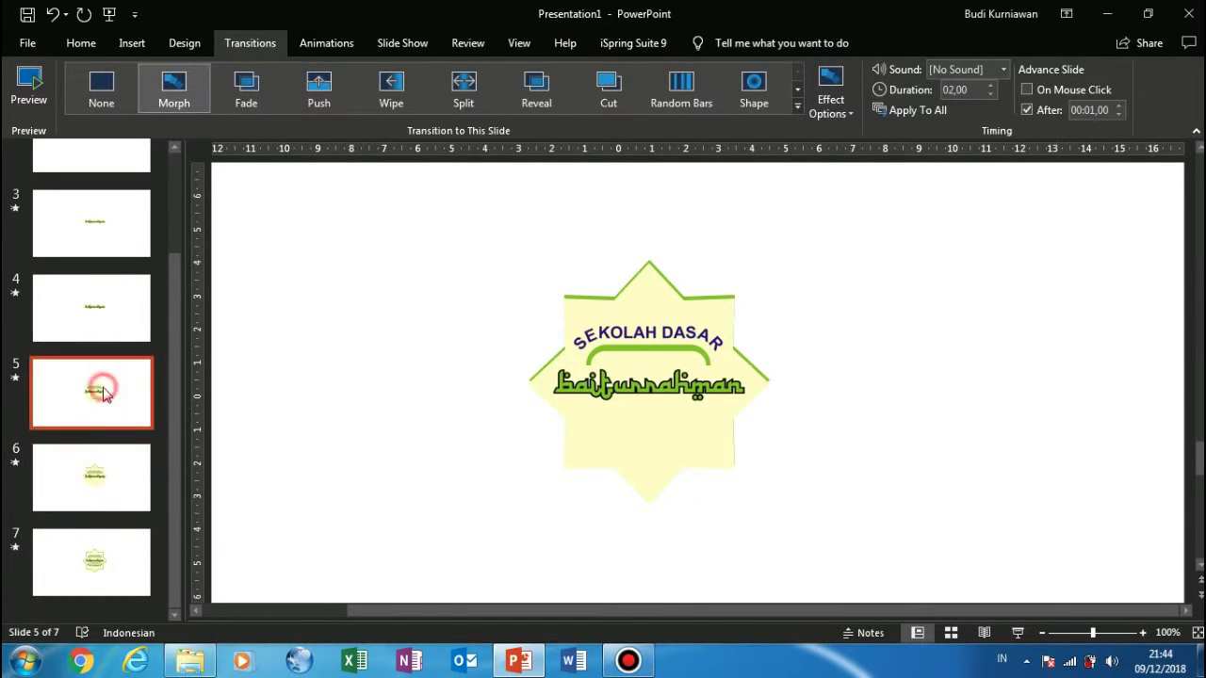
# - Recheck slide 7's full logo picture against slide 6, ending on slide 6
pyautogui.click(105, 472)
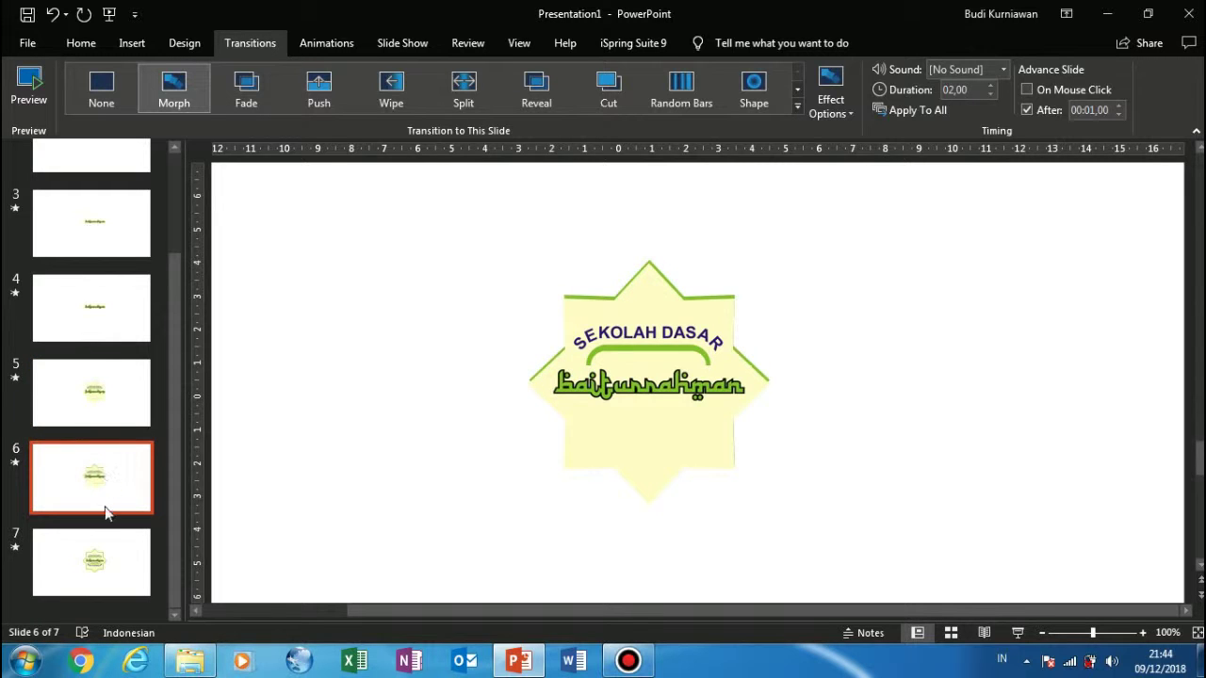
pyautogui.click(106, 552)
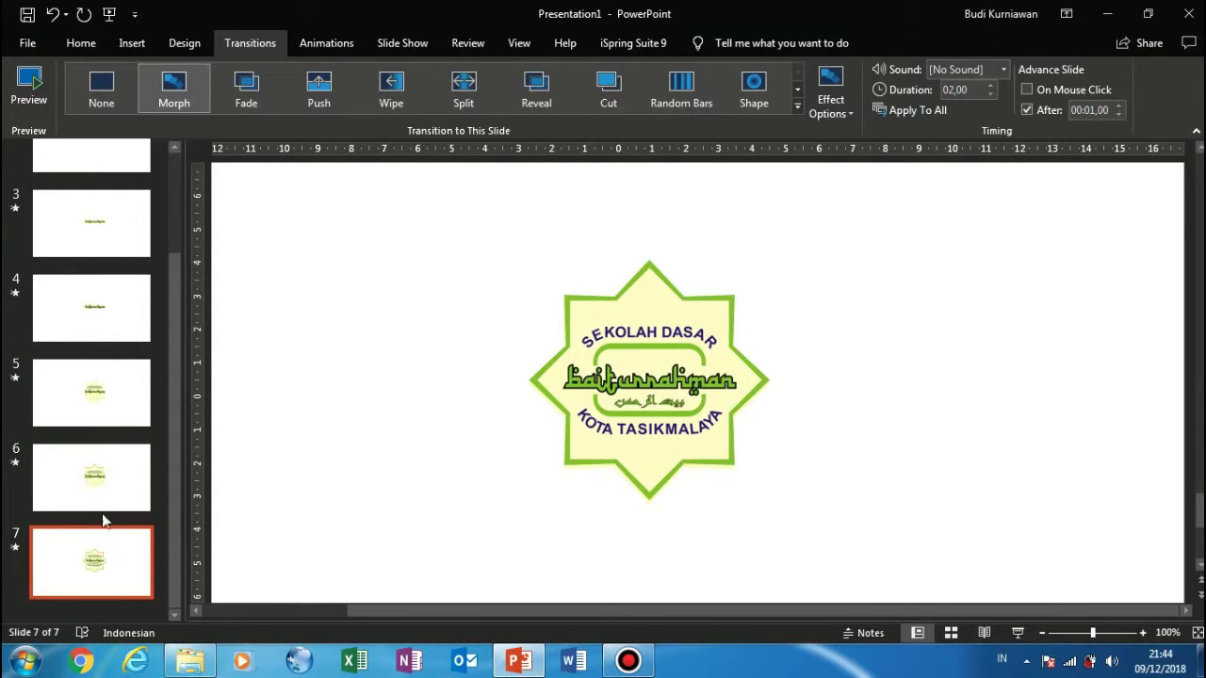
pyautogui.click(100, 485)
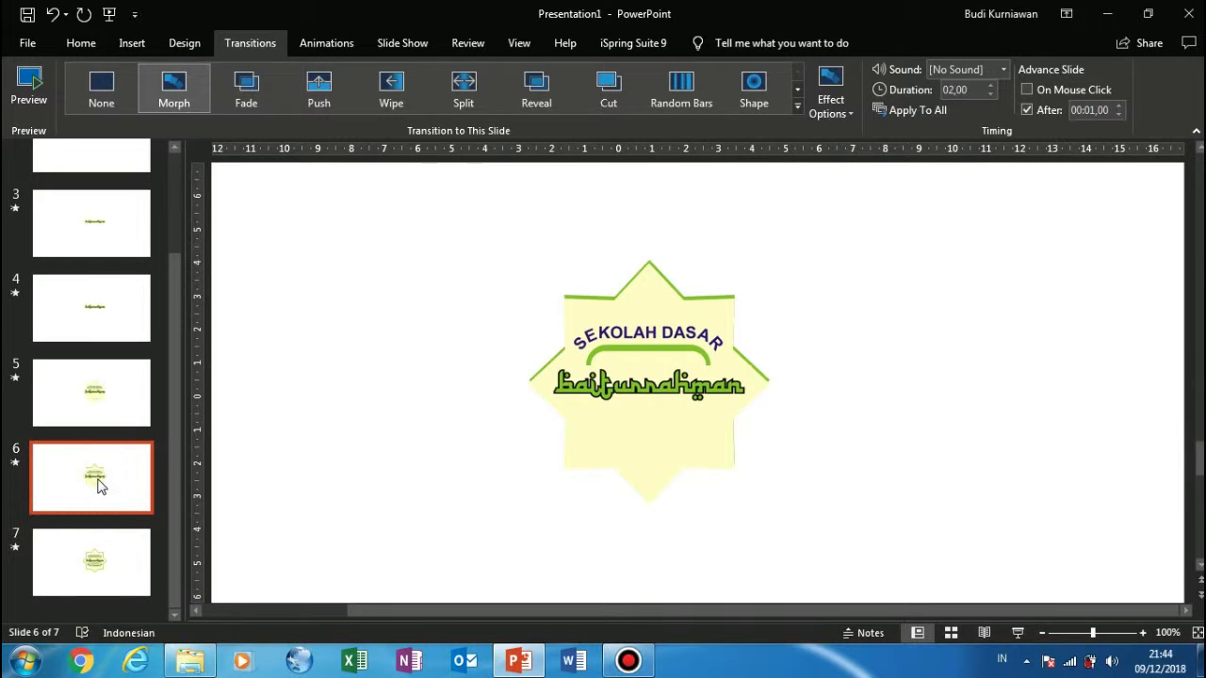
pyautogui.click(101, 556)
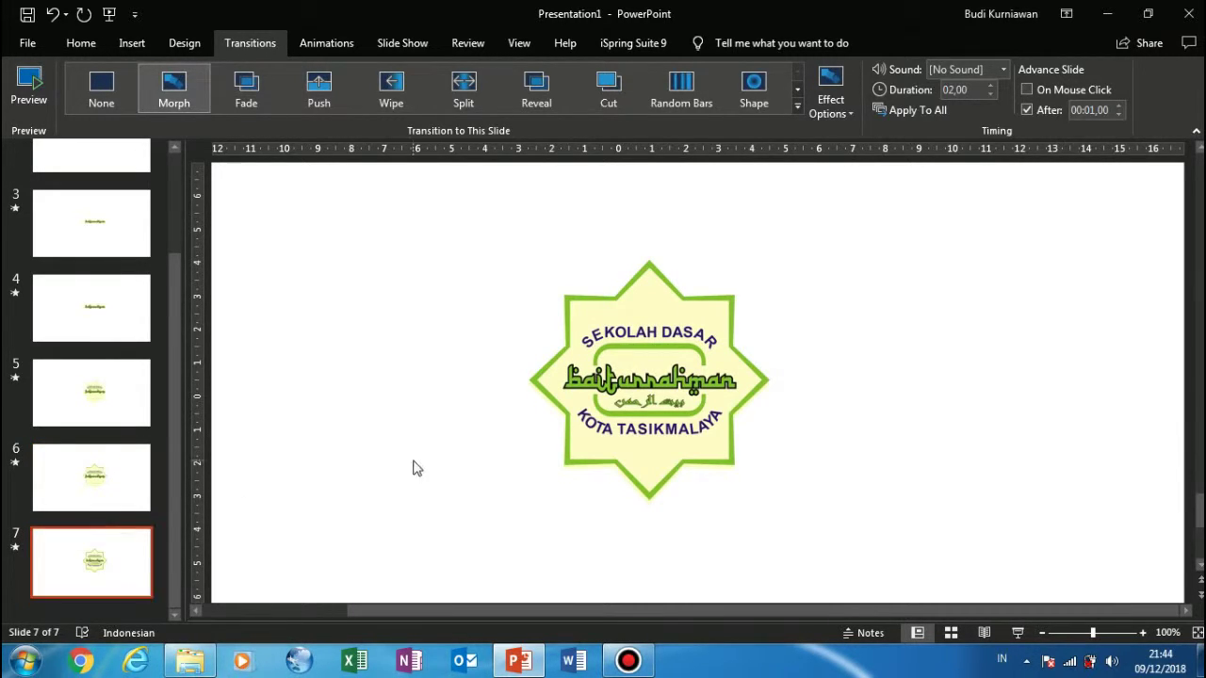
pyautogui.click(577, 380)
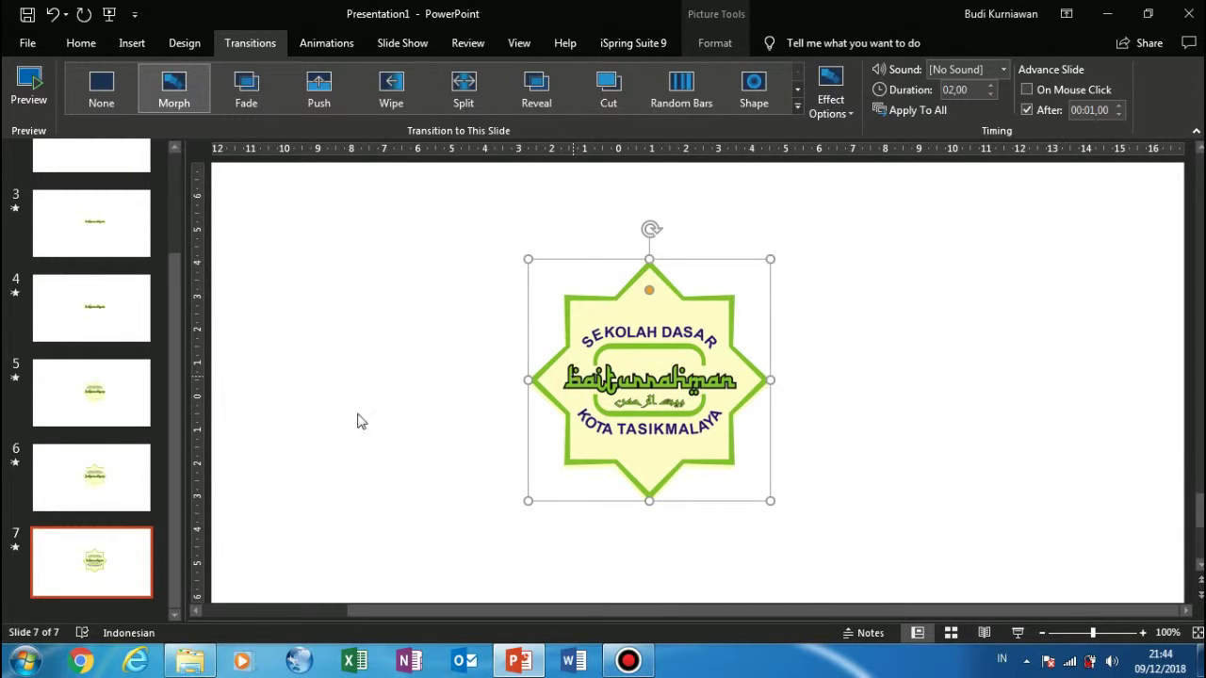
pyautogui.click(127, 477)
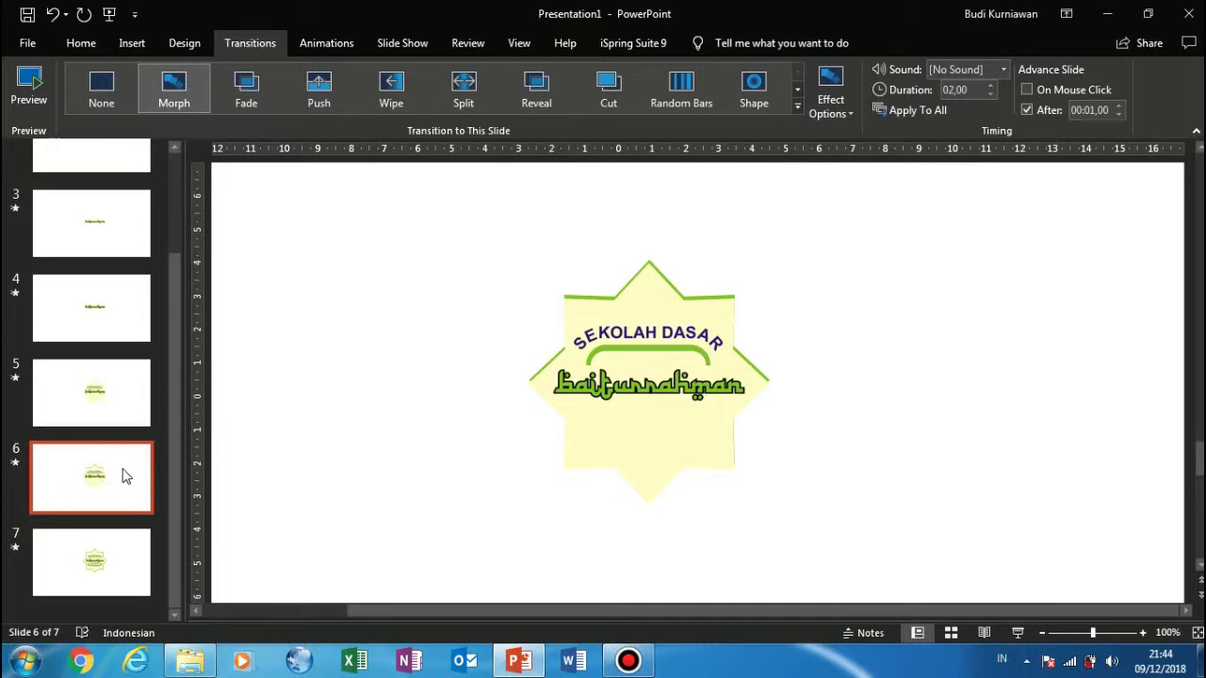
pyautogui.hotkey('ctrl', 'd')
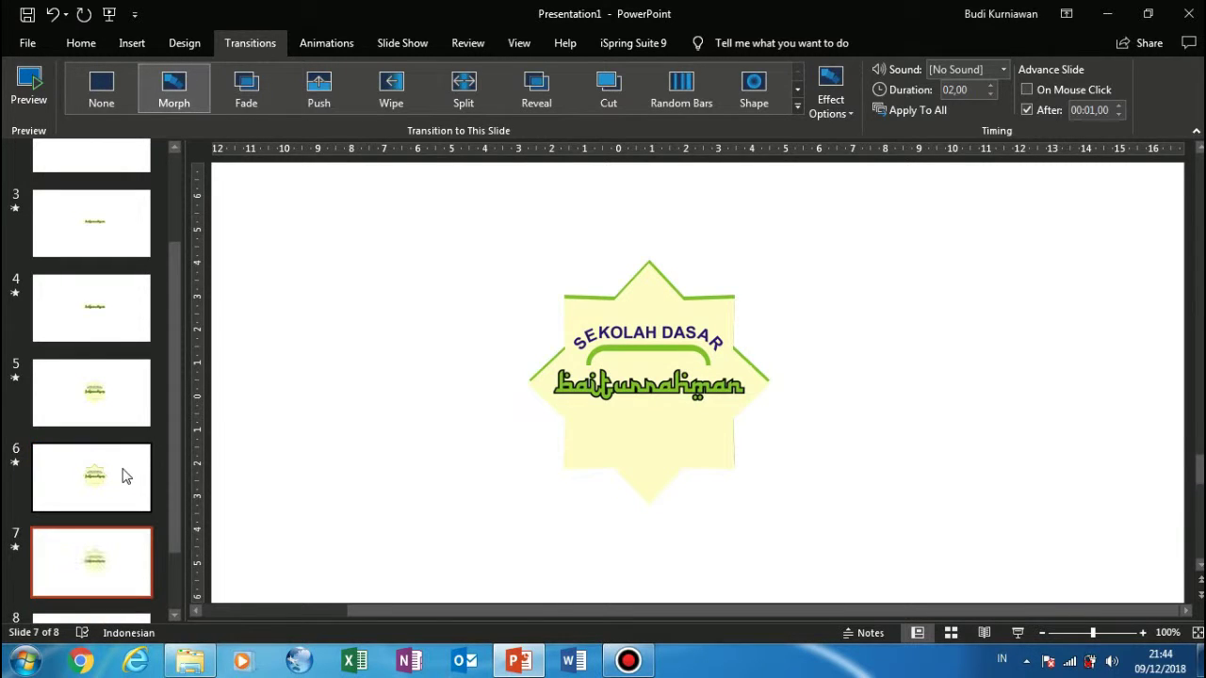
pyautogui.scroll(-1, 173, 504)
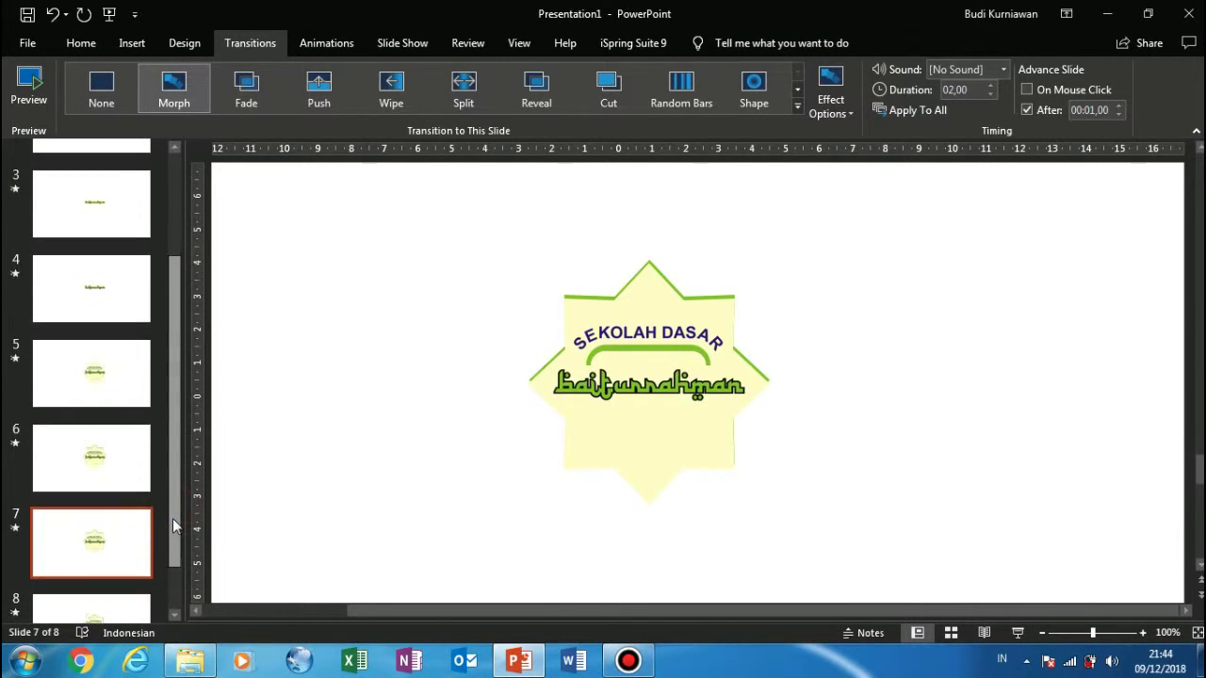
pyautogui.click(598, 298)
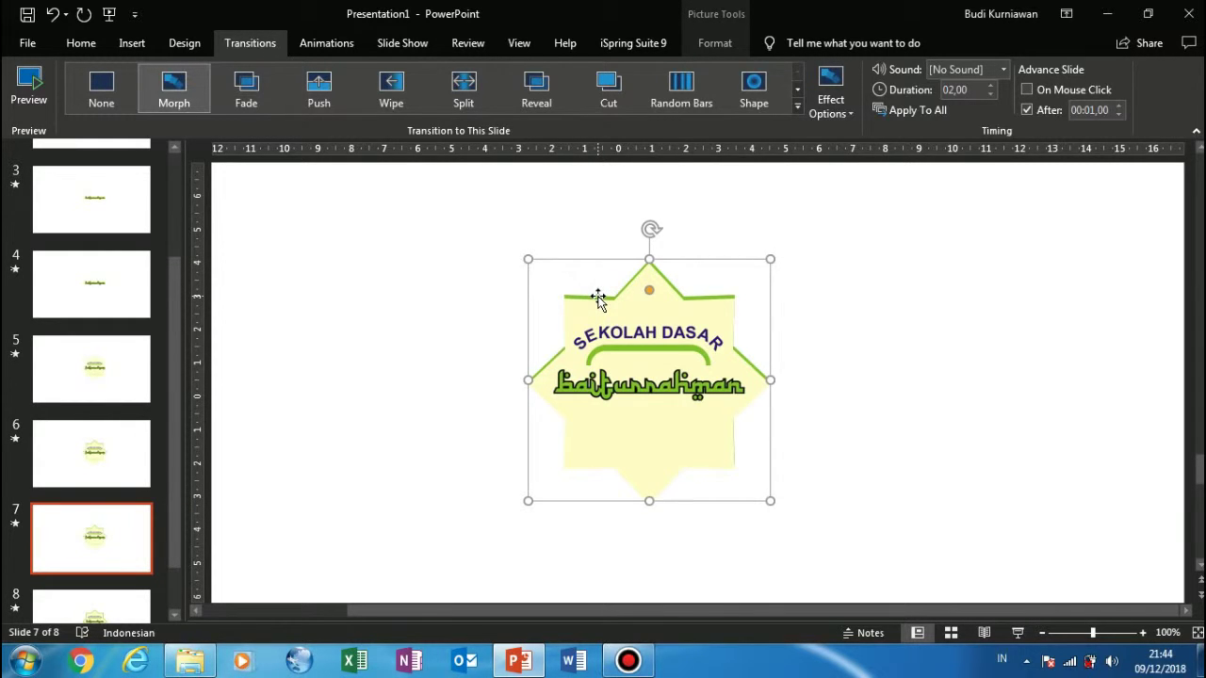
pyautogui.moveTo(597, 297); pyautogui.dragTo(319, 300)
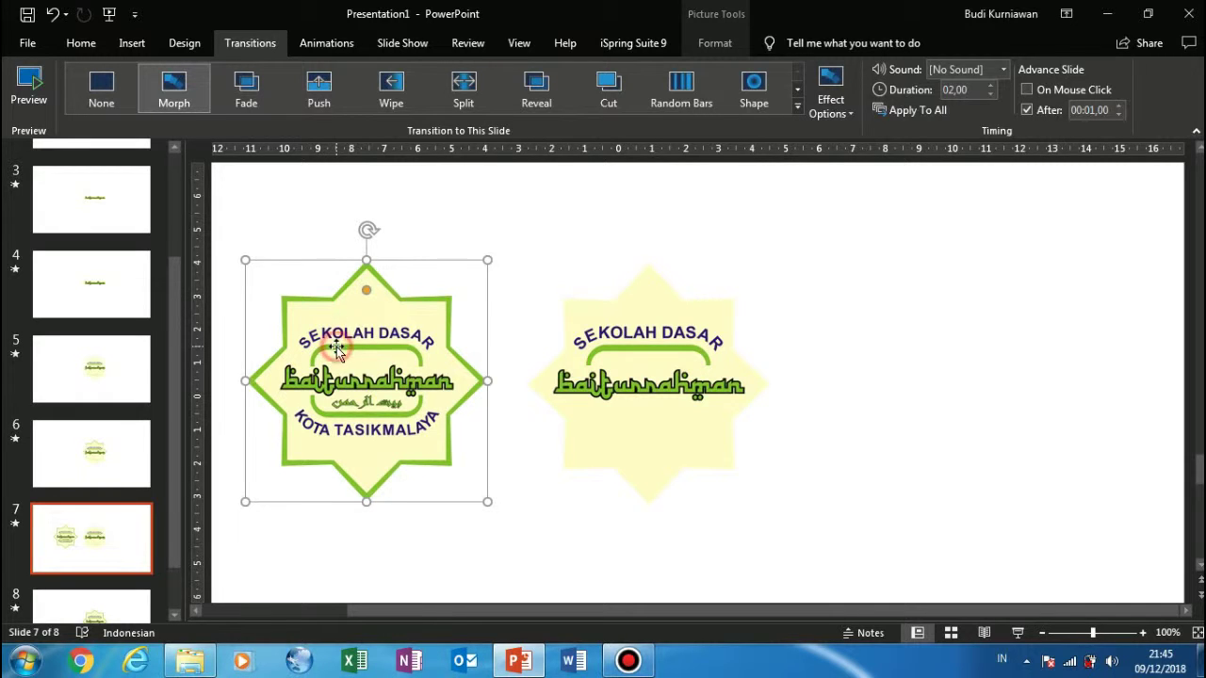
pyautogui.moveTo(546, 373); pyautogui.dragTo(375, 323)
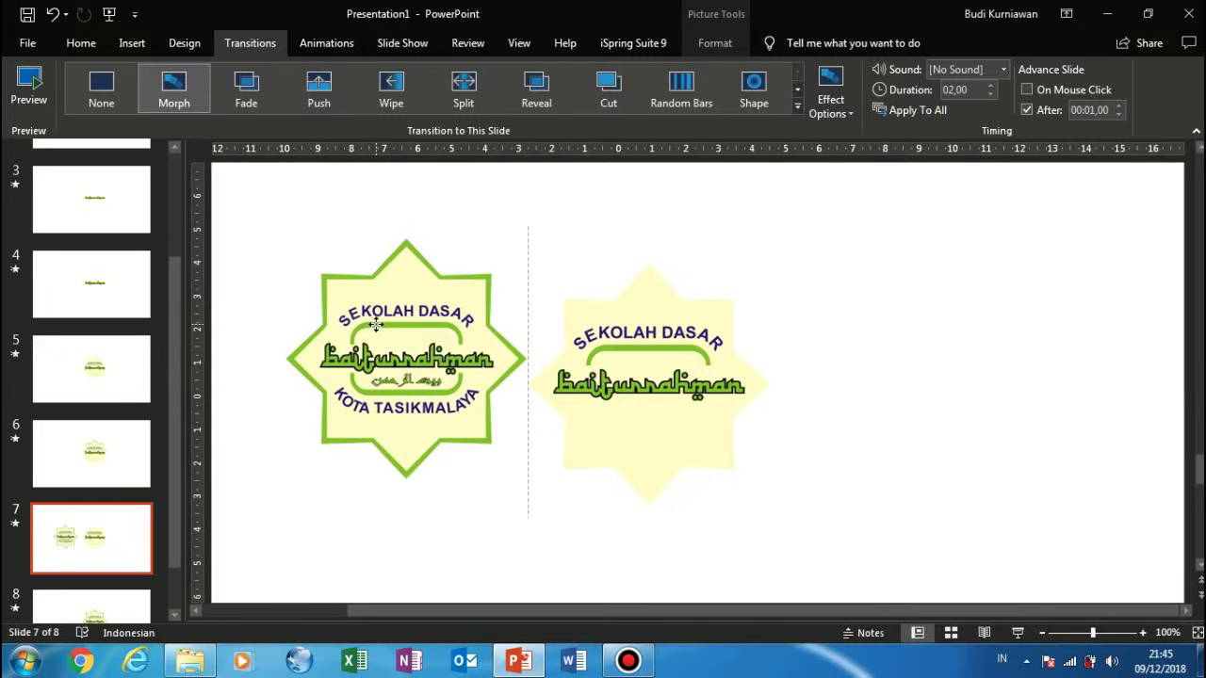
pyautogui.moveTo(375, 323); pyautogui.dragTo(381, 338)
pyautogui.rightClick(380, 337)
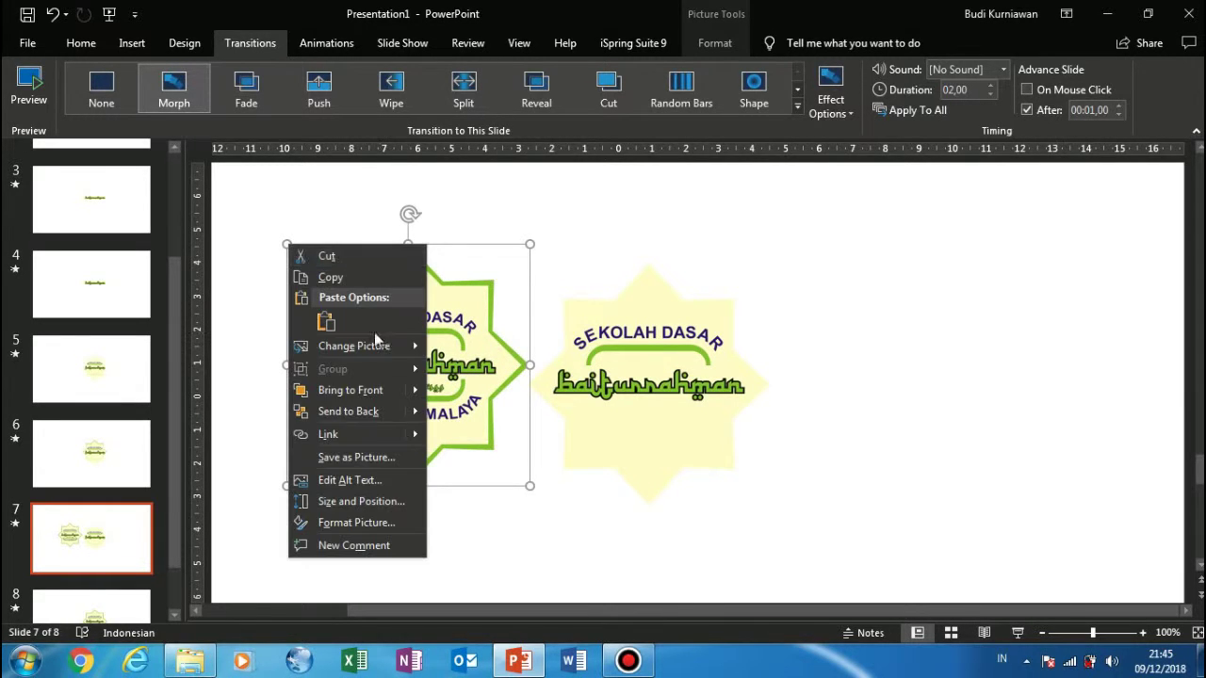
pyautogui.click(320, 388)
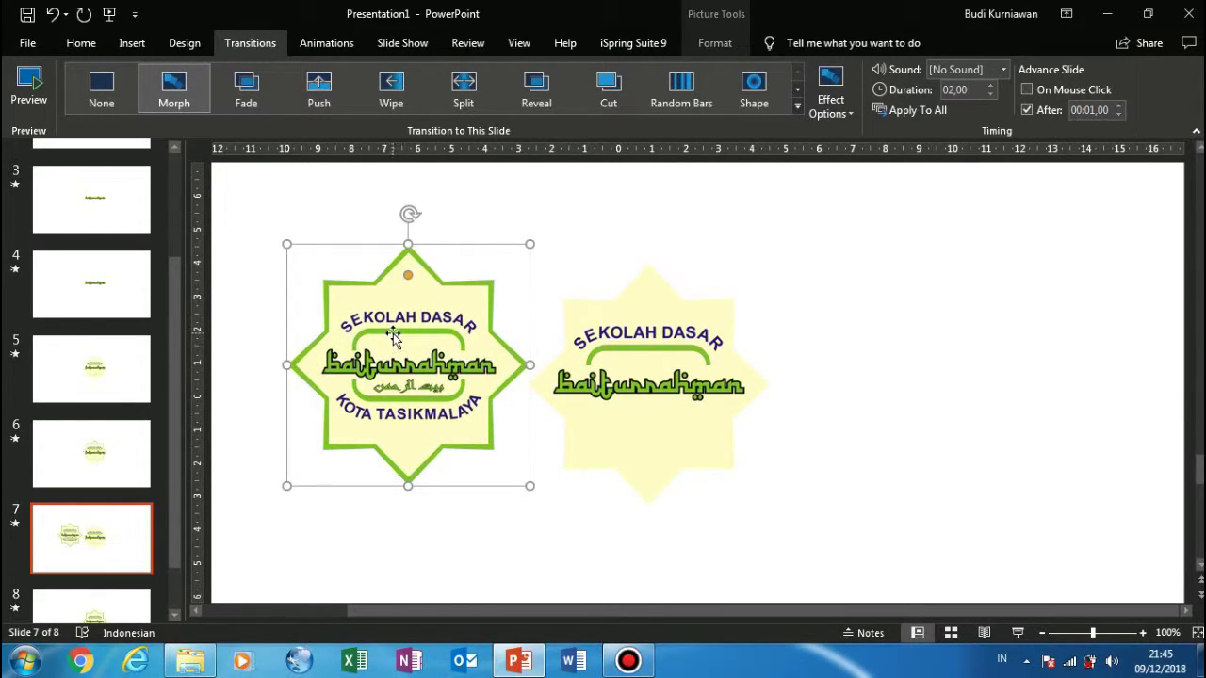
pyautogui.moveTo(392, 336); pyautogui.dragTo(633, 350)
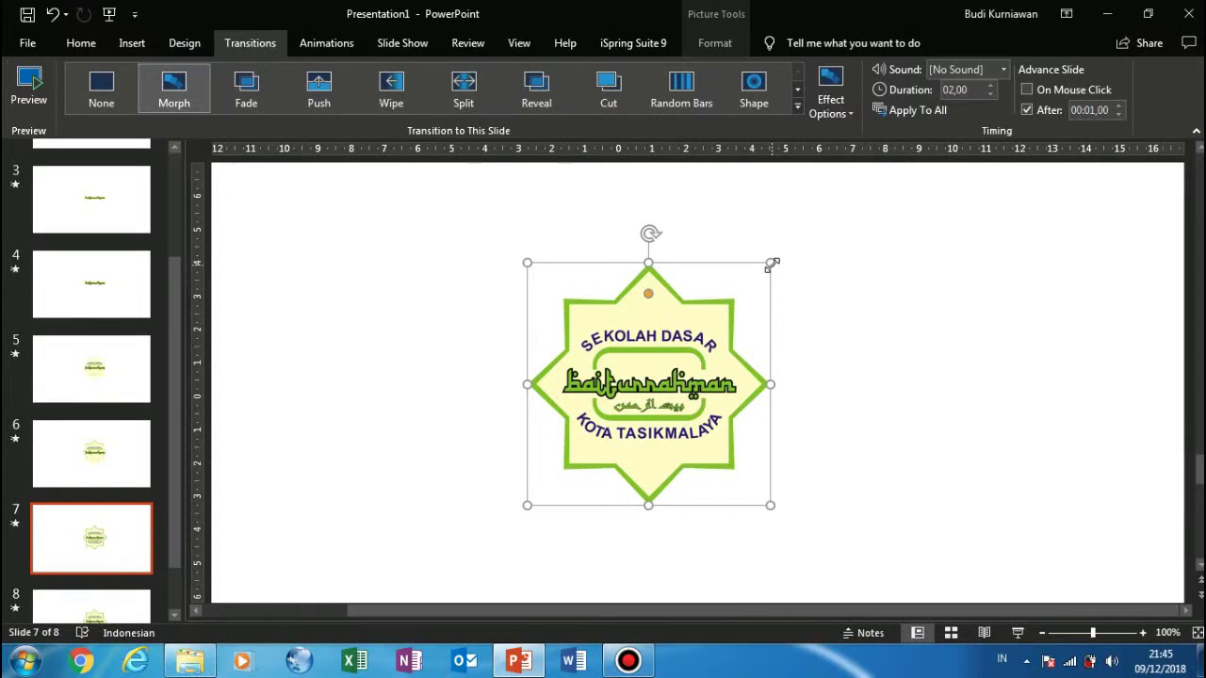
pyautogui.moveTo(655, 347)
pyautogui.mouseDown()
pyautogui.moveTo(462, 321)
pyautogui.moveTo(438, 329)
pyautogui.mouseUp()
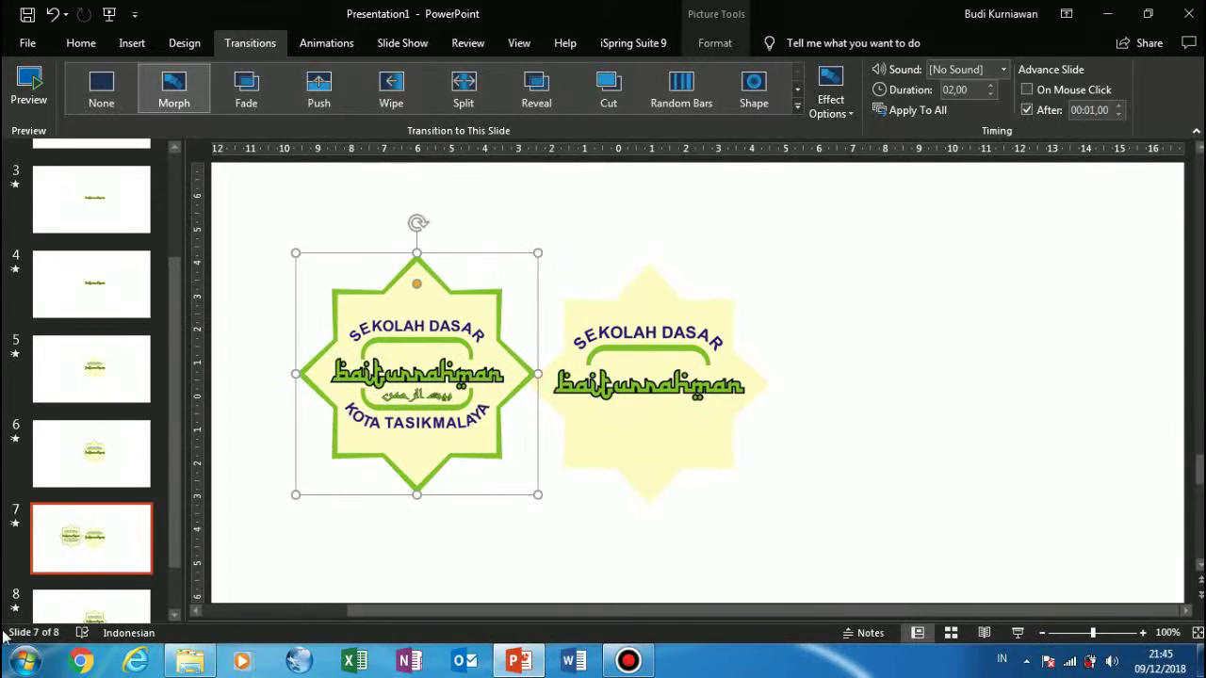
pyautogui.click(68, 563)
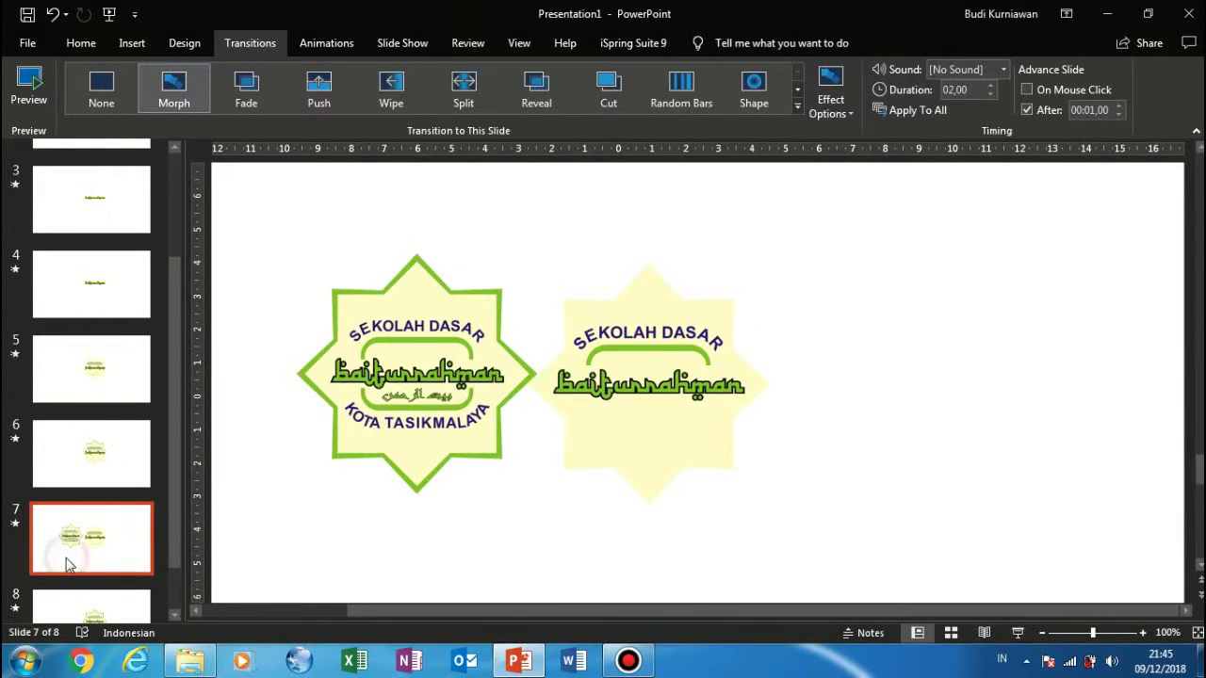
pyautogui.press('Delete')
pyautogui.click(100, 482)
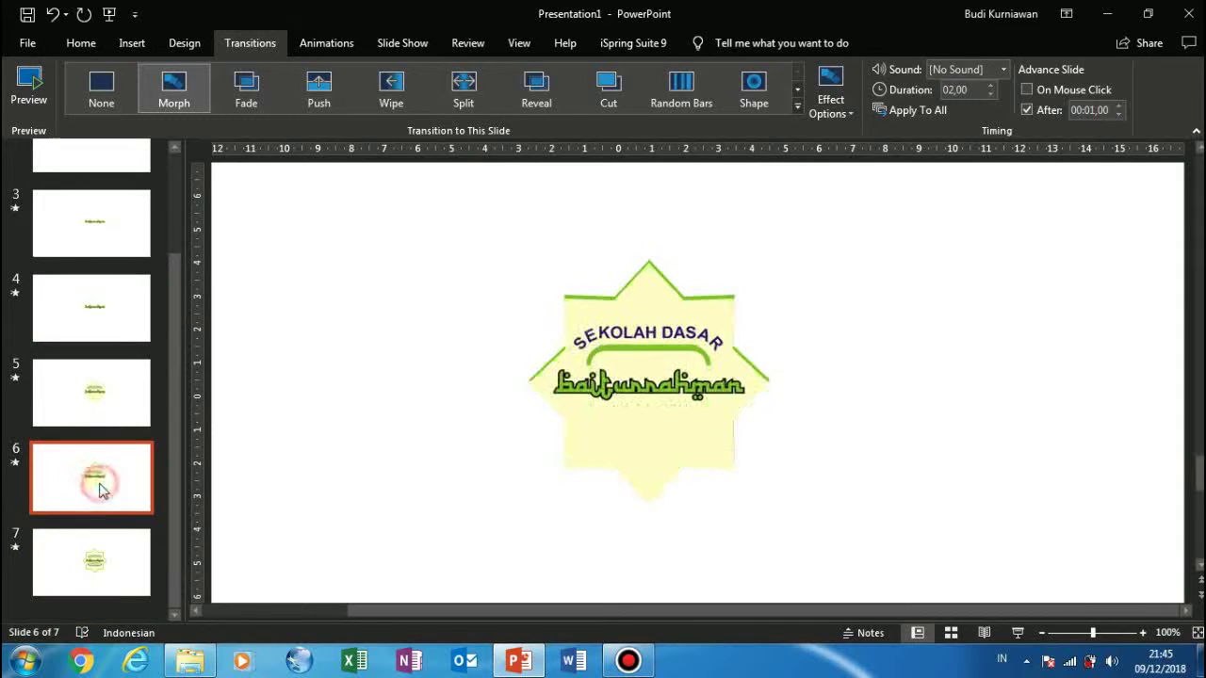
pyautogui.click(570, 382)
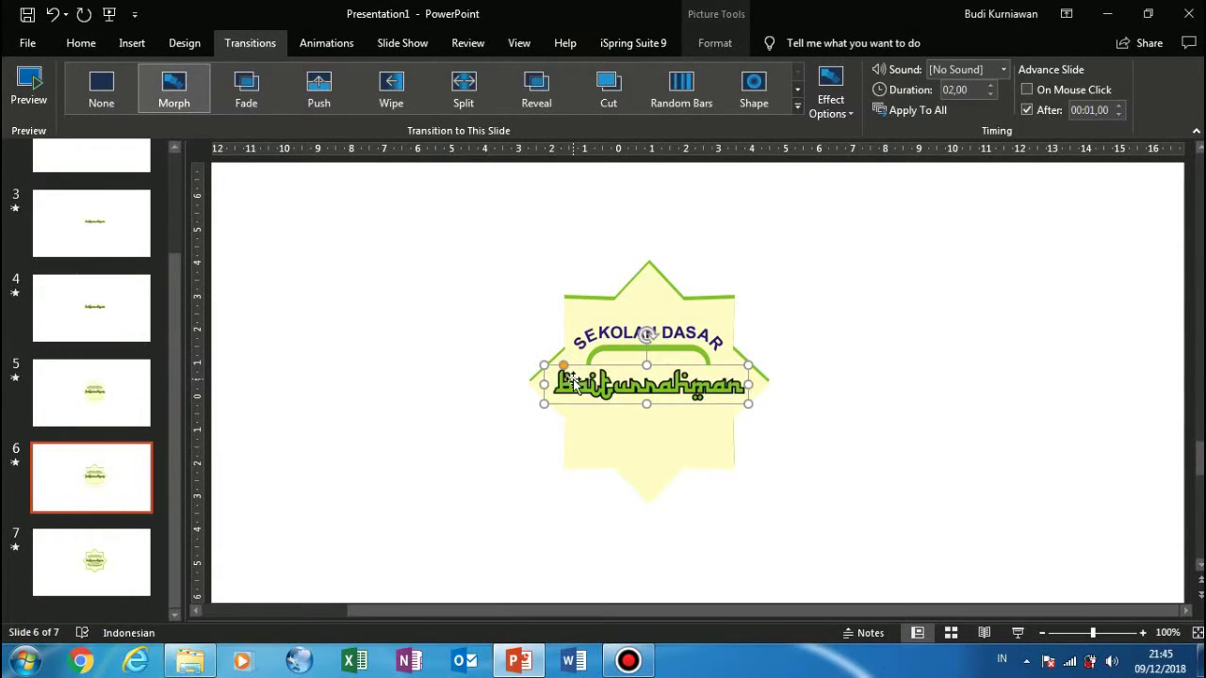
pyautogui.press('Delete')
pyautogui.click(573, 381)
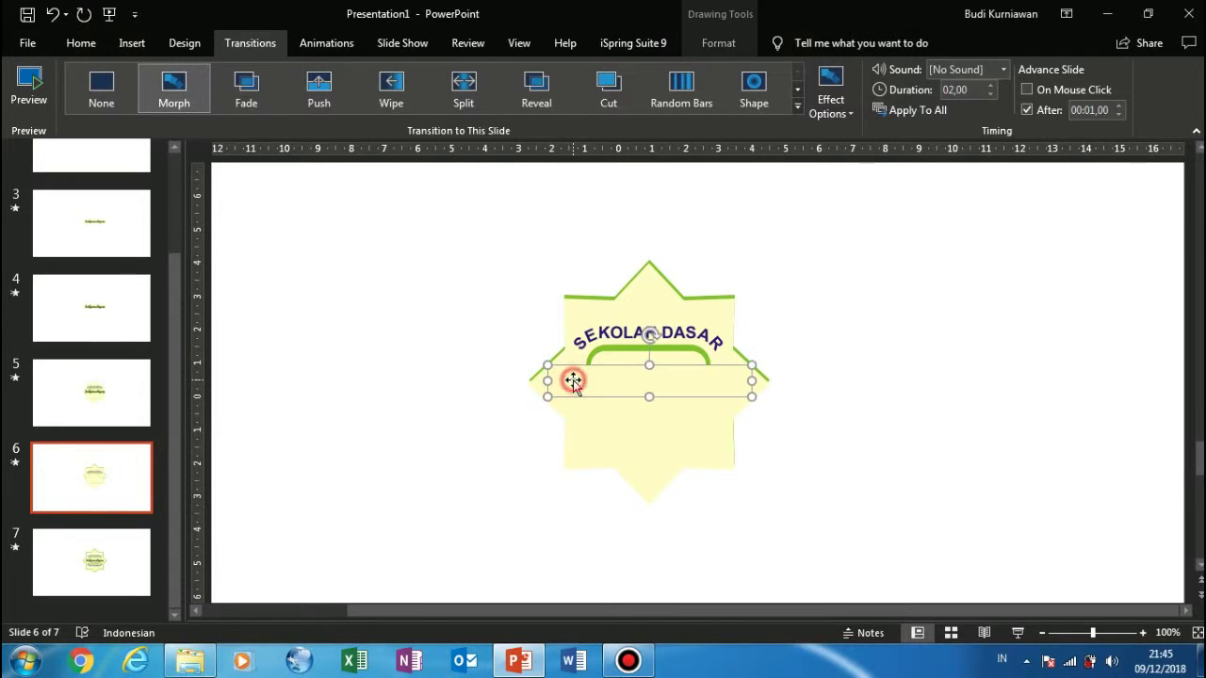
pyautogui.press('Delete')
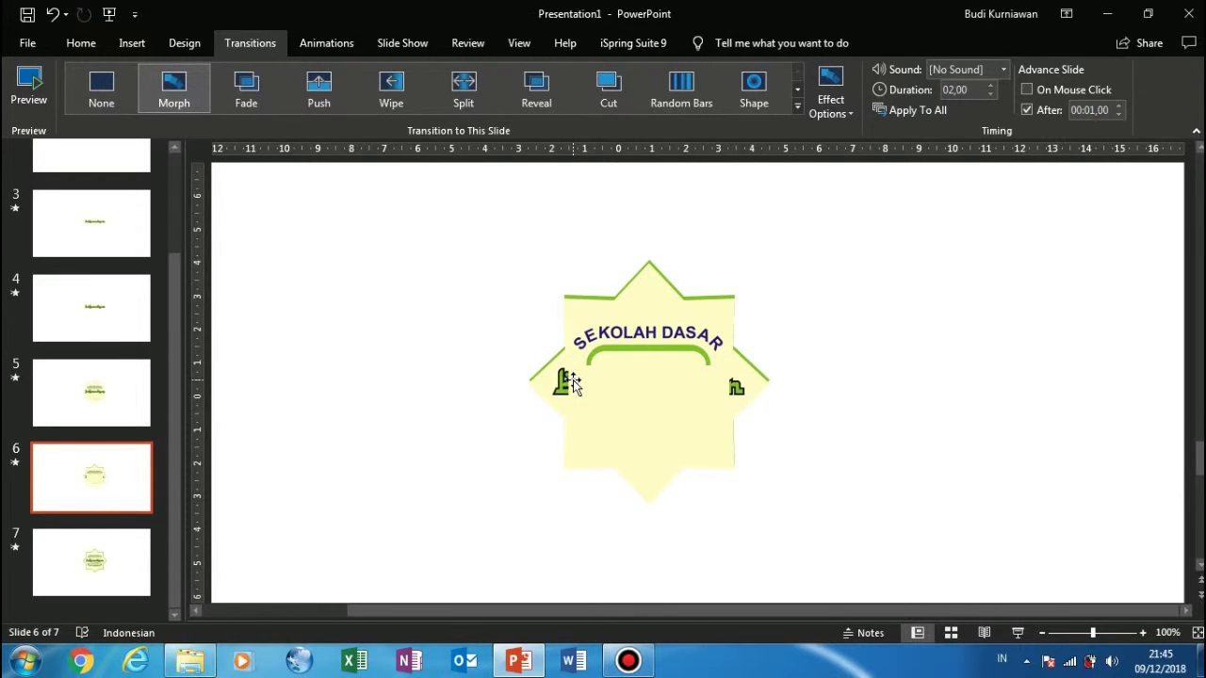
pyautogui.hotkey('ctrl', 'z')
pyautogui.hotkey('ctrl', 'z')
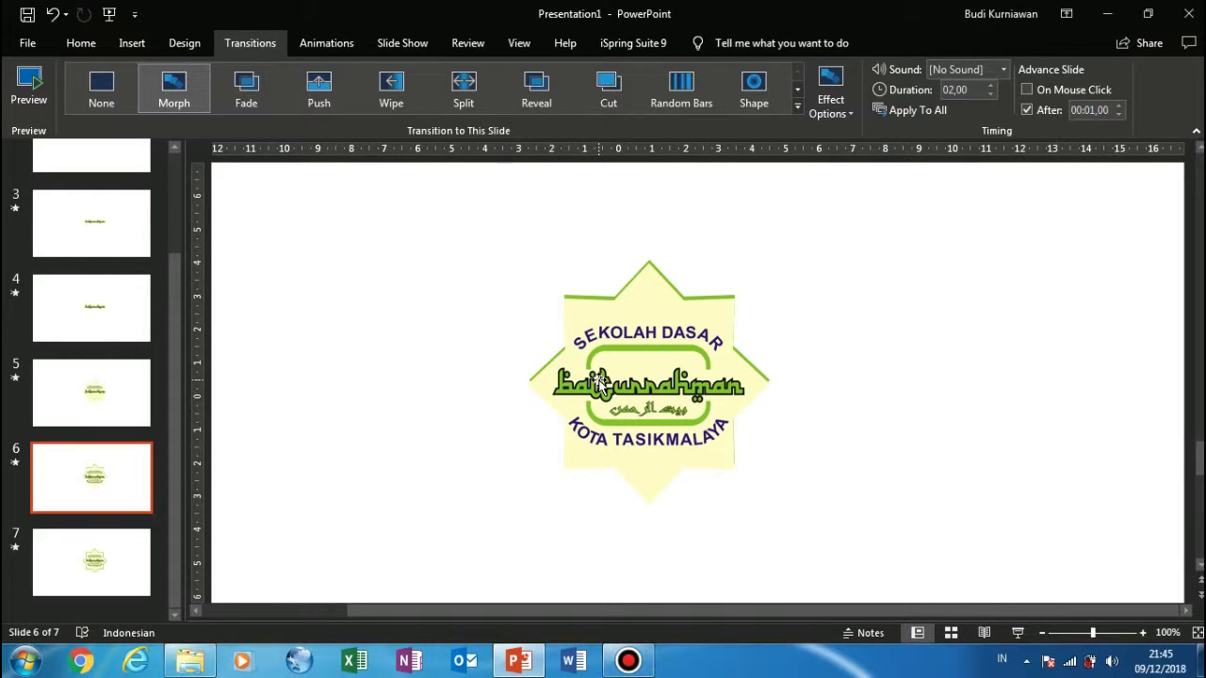
pyautogui.click(584, 363)
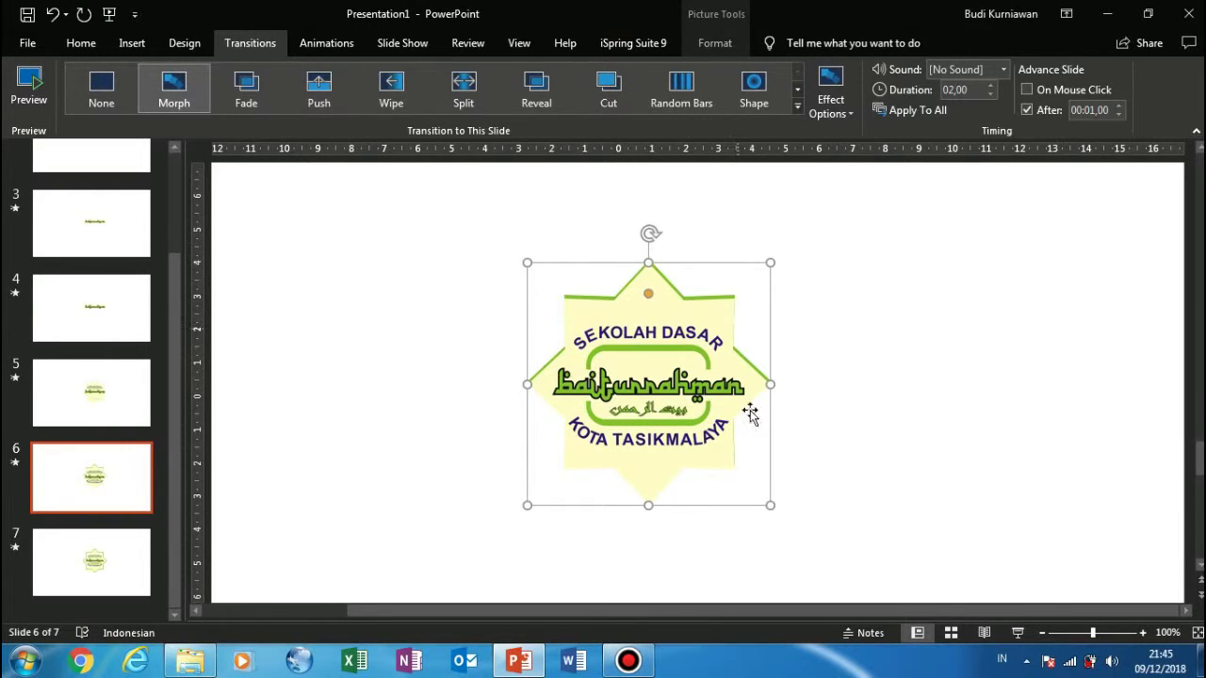
pyautogui.moveTo(771, 505); pyautogui.dragTo(773, 511)
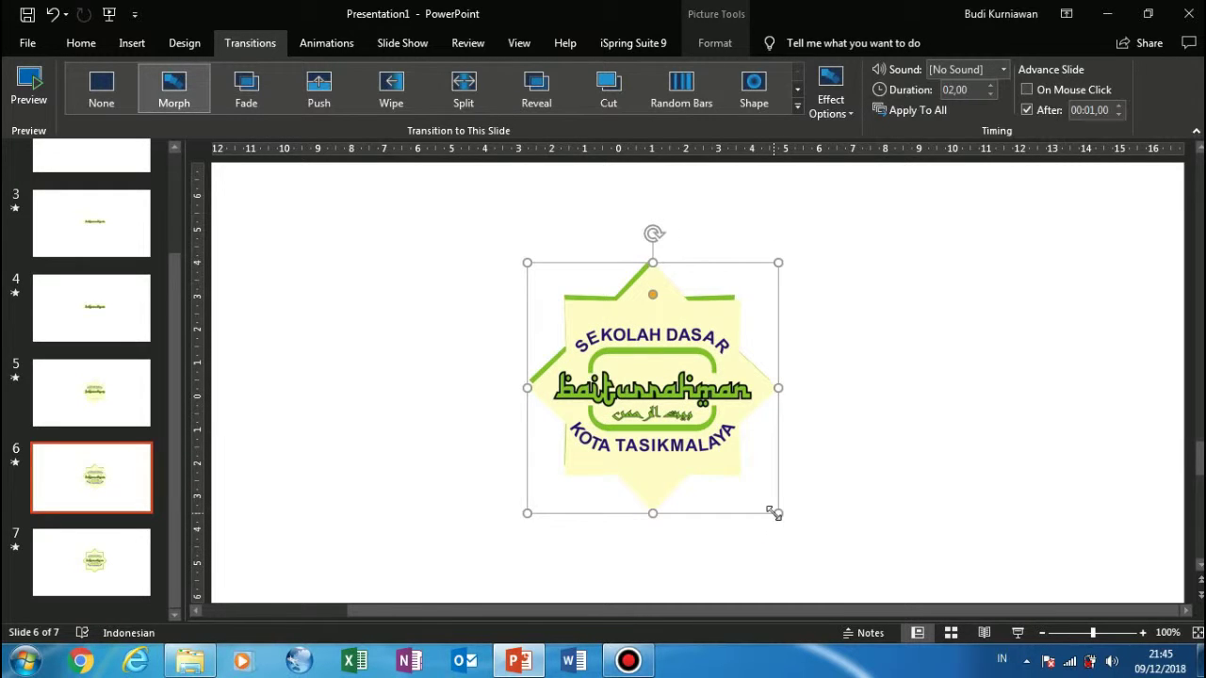
pyautogui.hotkey('ctrl', 'z')
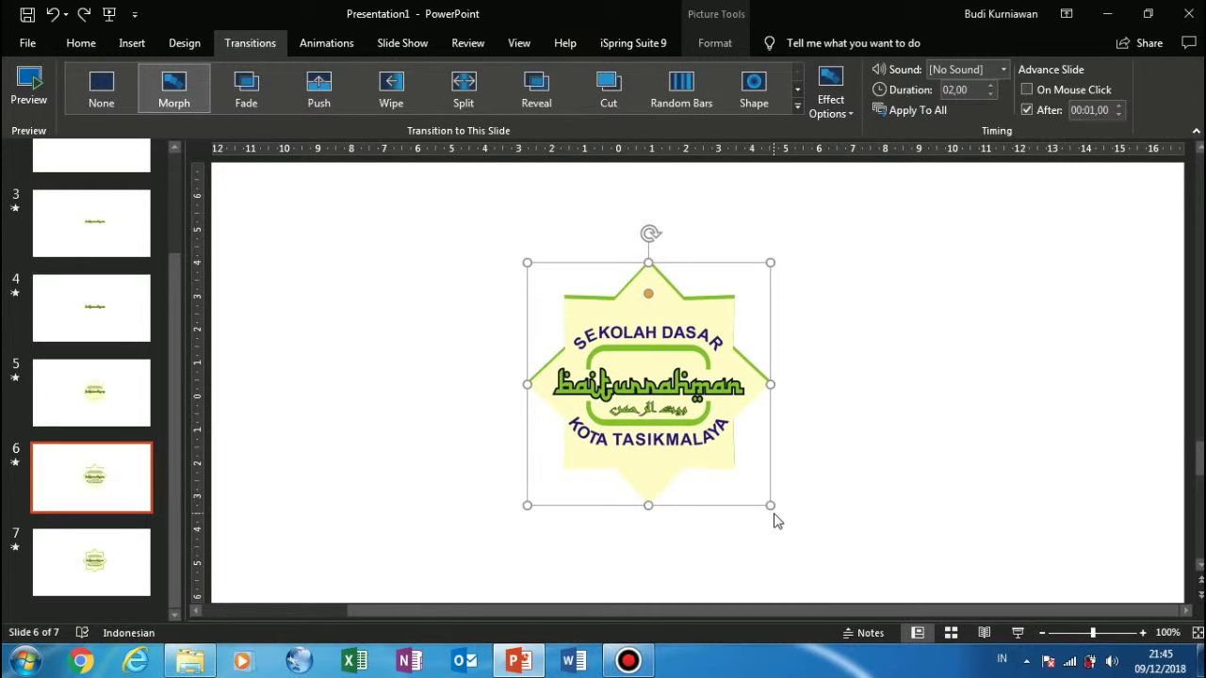
pyautogui.click(819, 378)
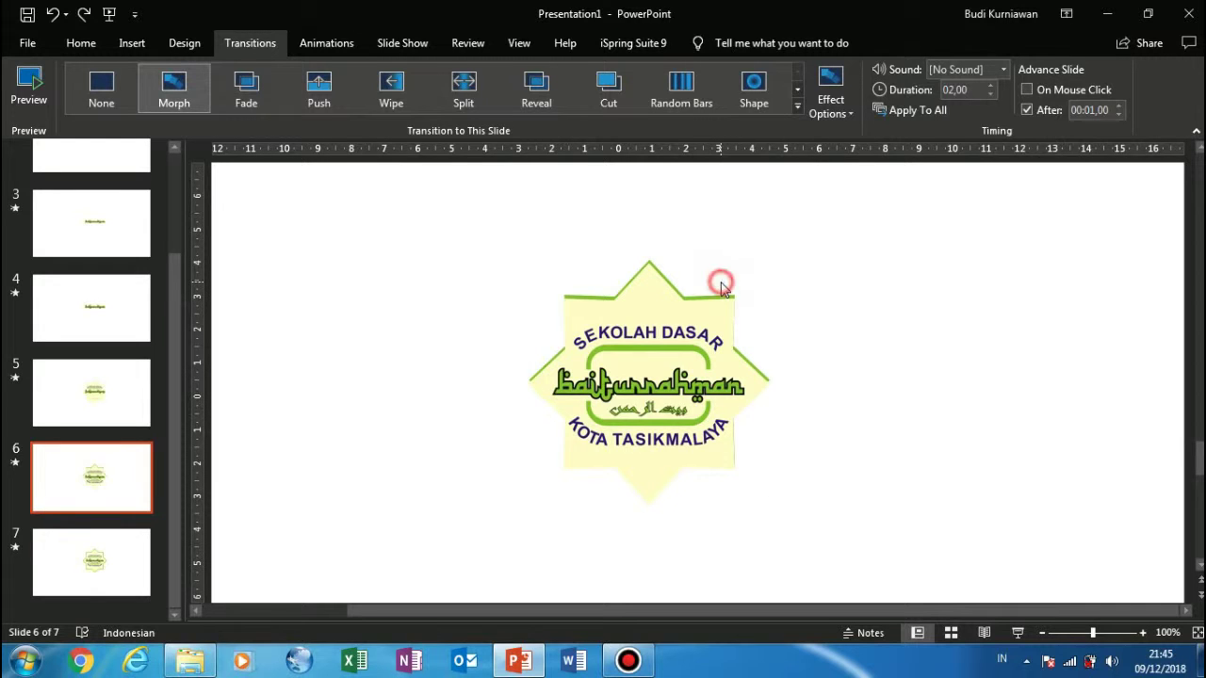
pyautogui.click(676, 280)
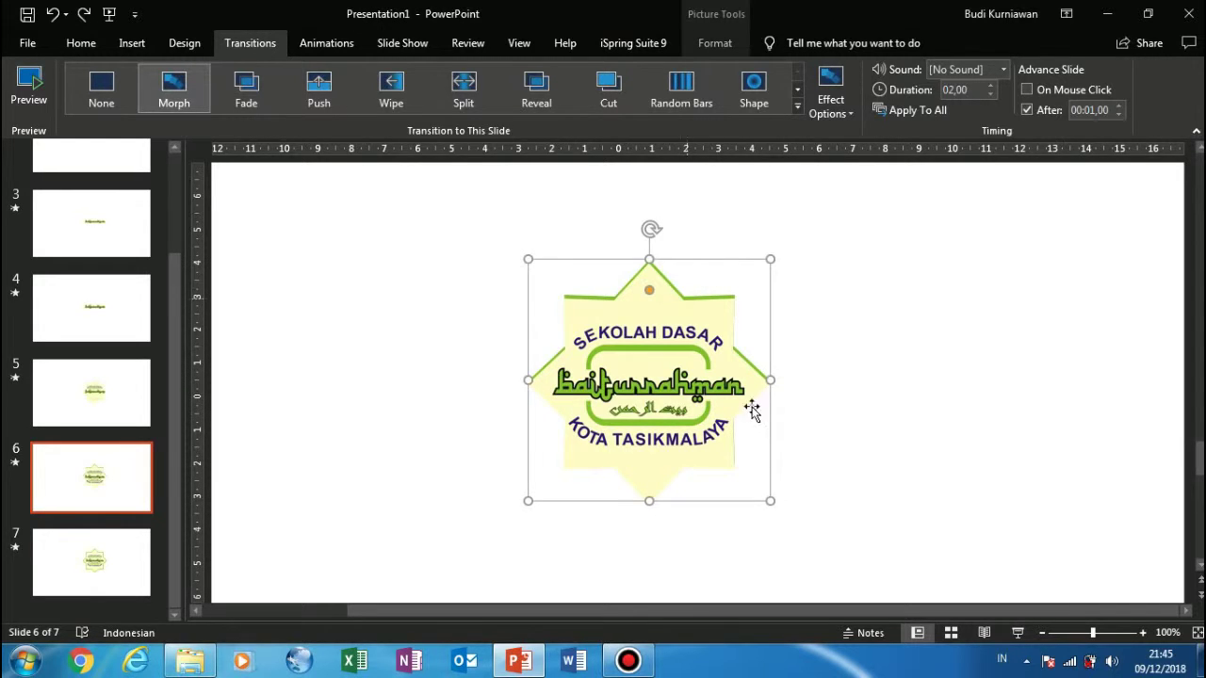
pyautogui.moveTo(770, 501); pyautogui.dragTo(748, 527)
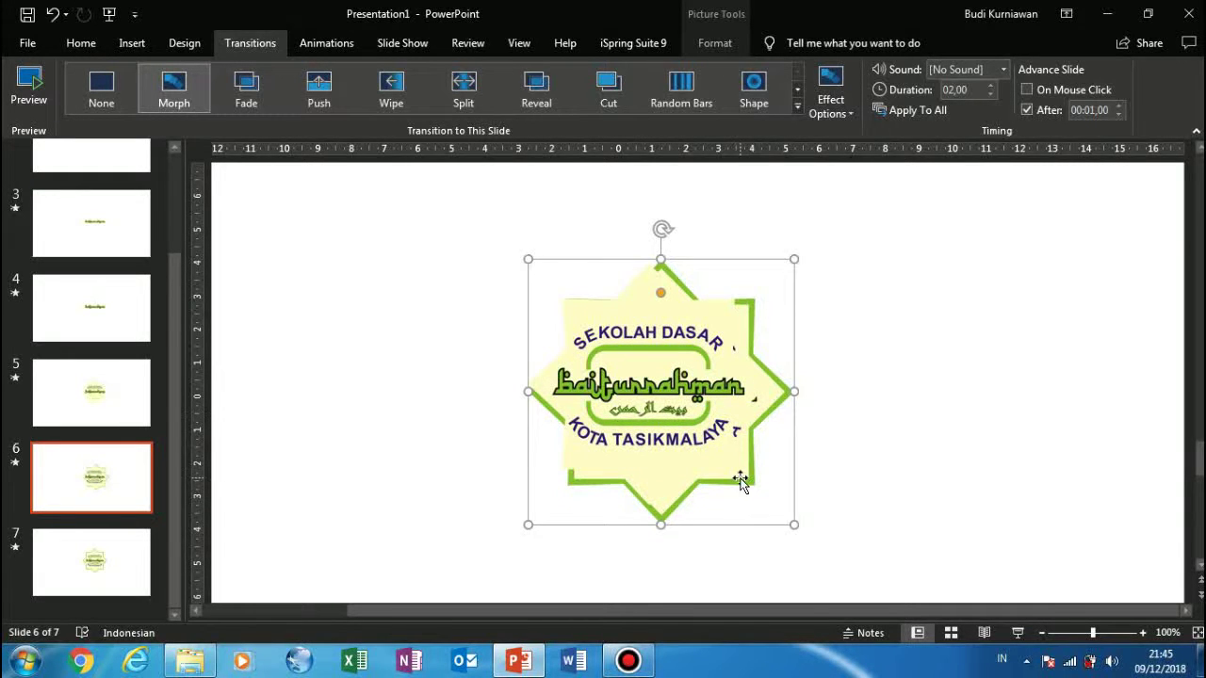
pyautogui.moveTo(791, 523); pyautogui.dragTo(781, 512)
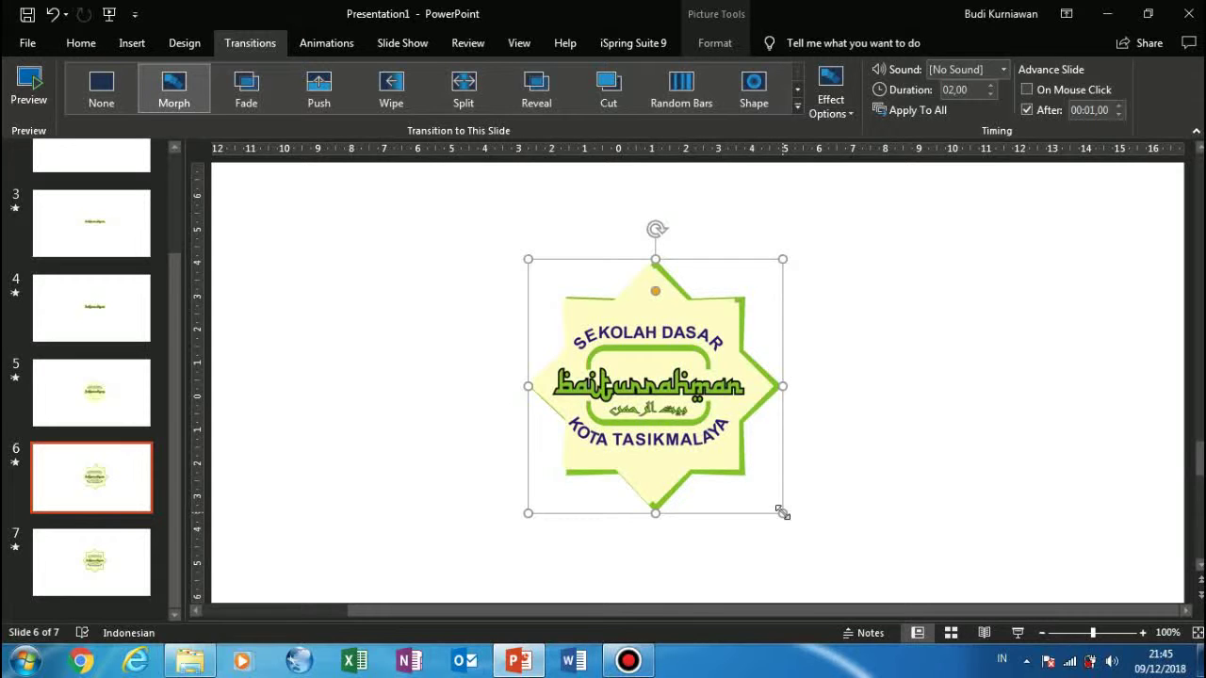
pyautogui.hotkey('ctrl', 'z')
pyautogui.hotkey('ctrl', 'z')
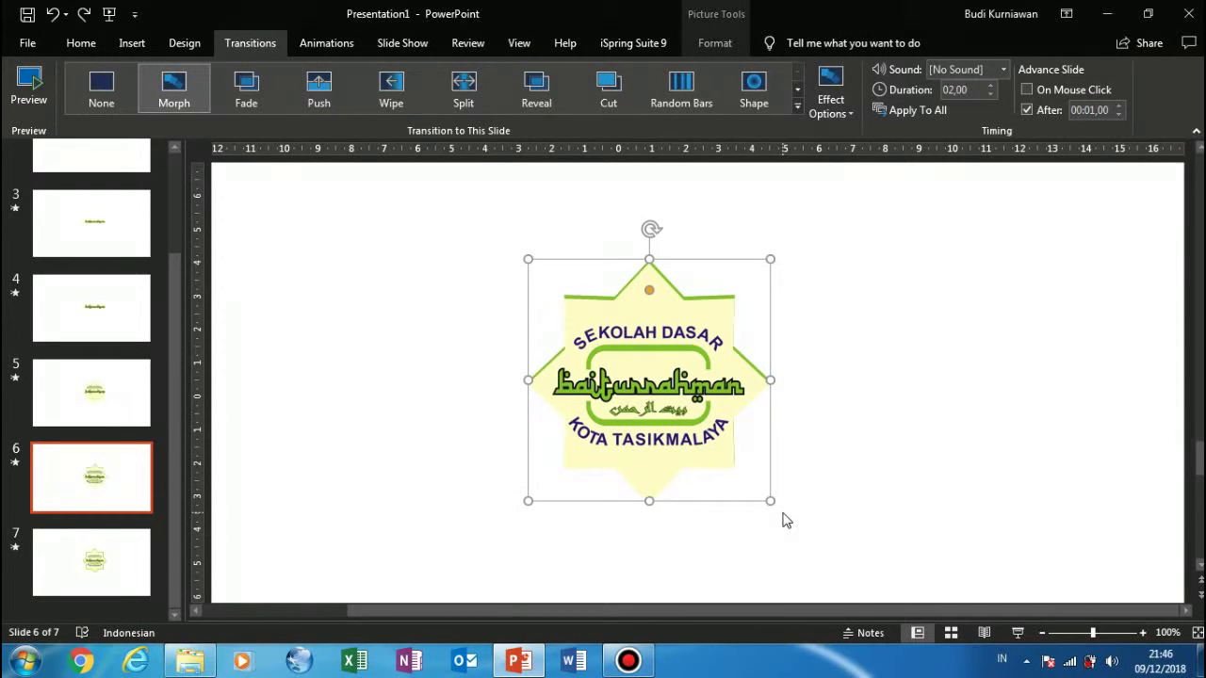
# - On slide 7, send the logo picture behind the green-outlined star
pyautogui.click(113, 561)
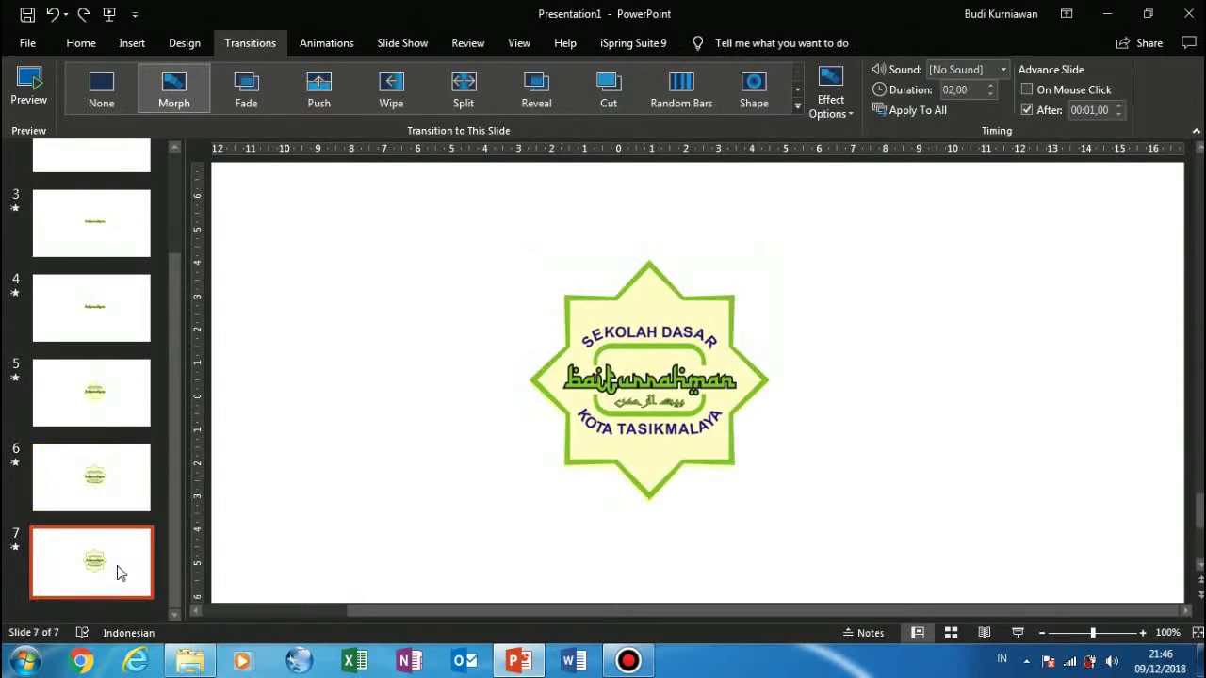
pyautogui.click(620, 294)
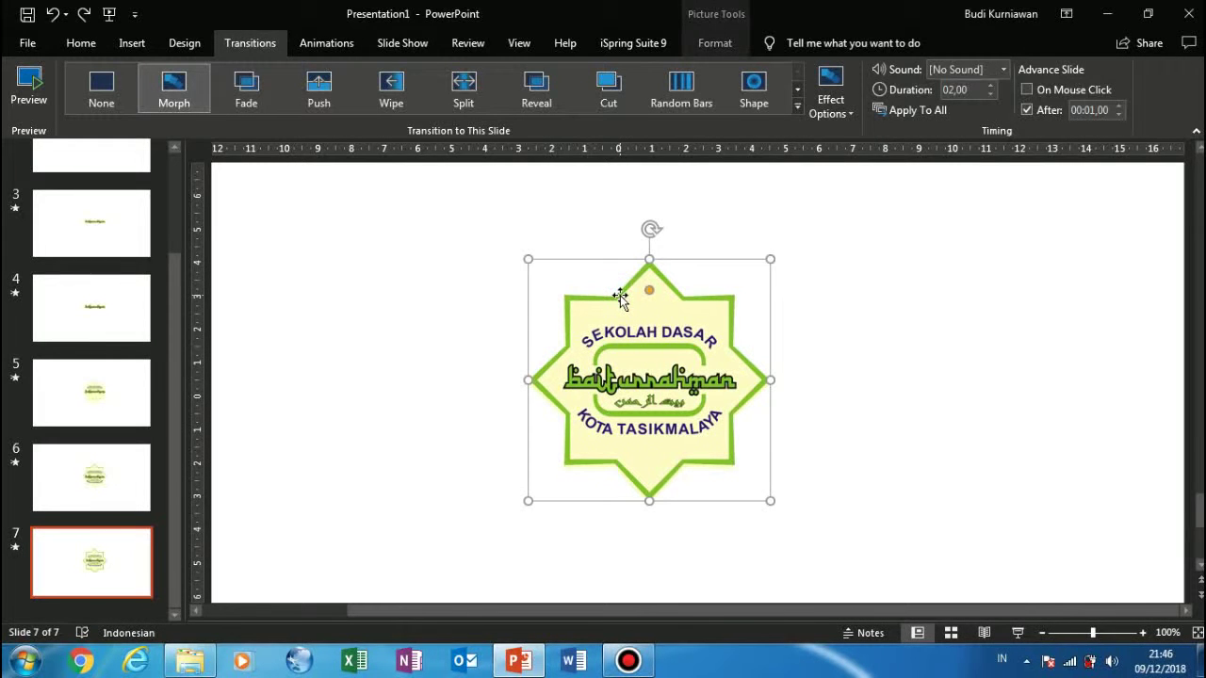
pyautogui.rightClick(620, 294)
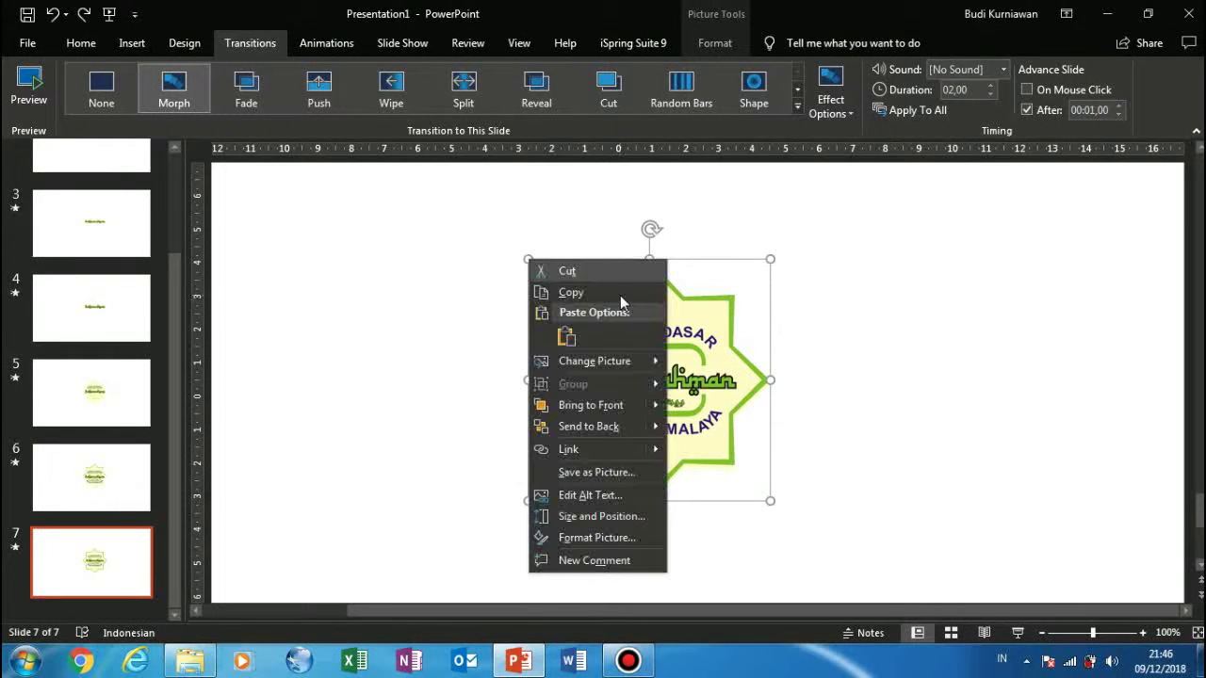
pyautogui.click(605, 431)
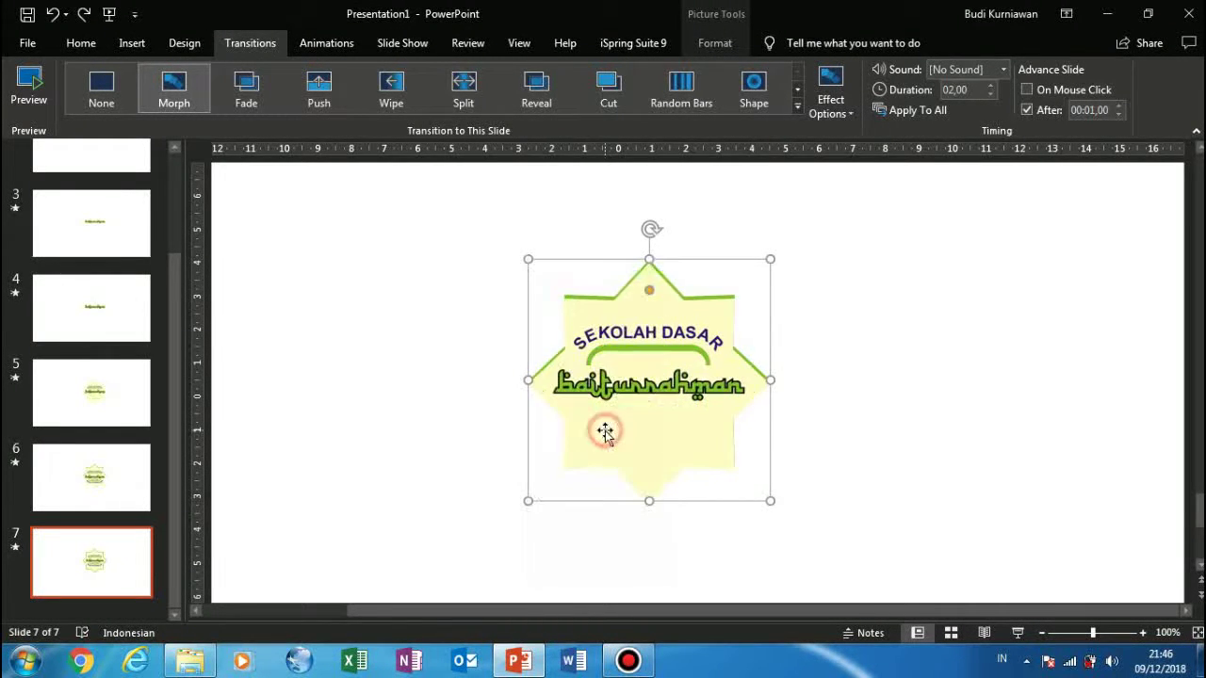
# - Enlarge the star shape slightly and compare it against slides 6 and 5
pyautogui.click(770, 501)
pyautogui.click(771, 501)
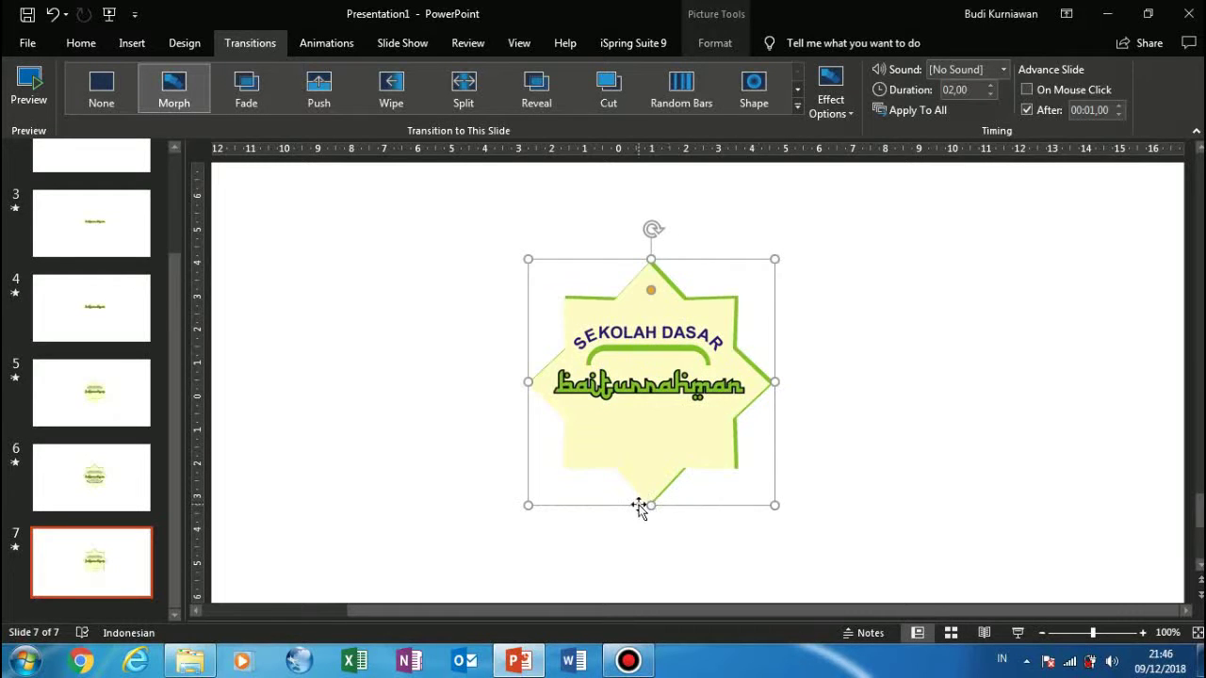
pyautogui.click(528, 510)
pyautogui.click(524, 514)
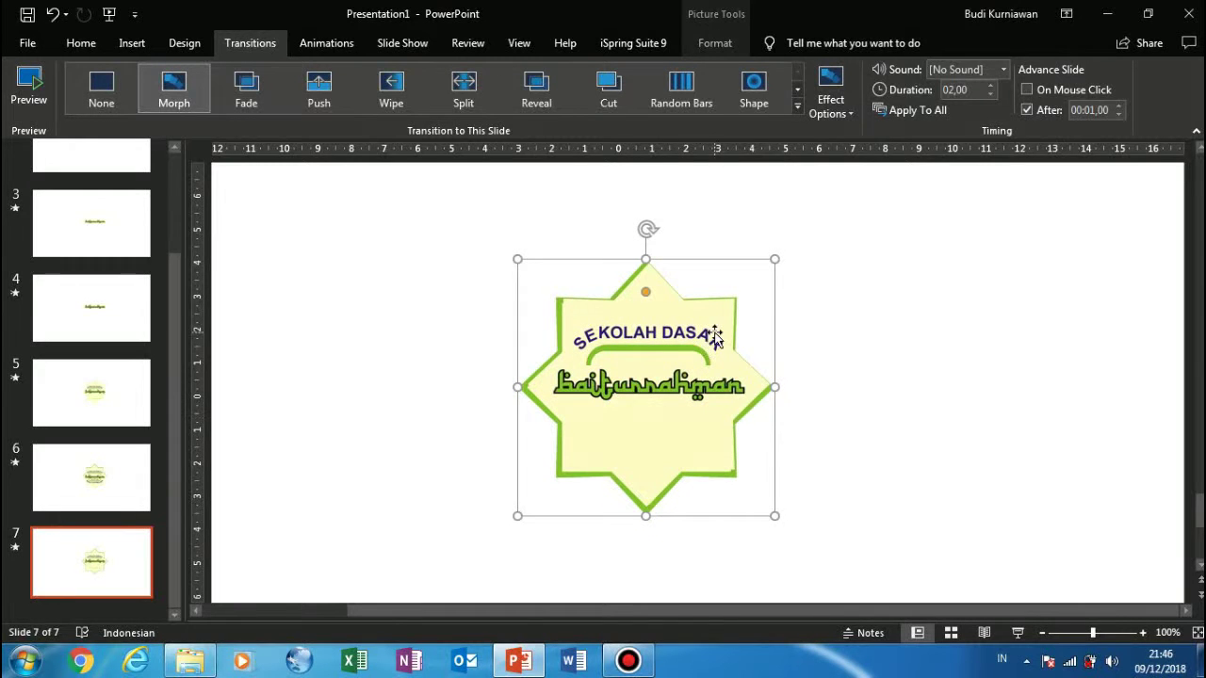
pyautogui.moveTo(773, 259); pyautogui.dragTo(781, 252)
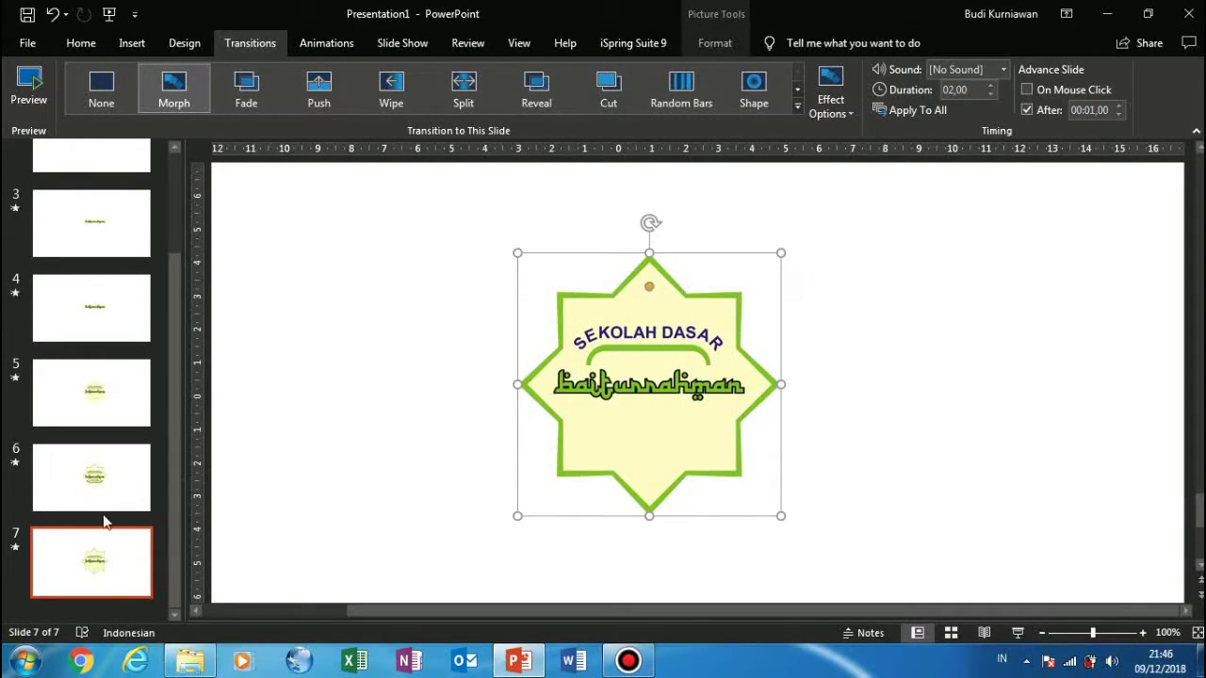
pyautogui.click(105, 494)
pyautogui.click(106, 408)
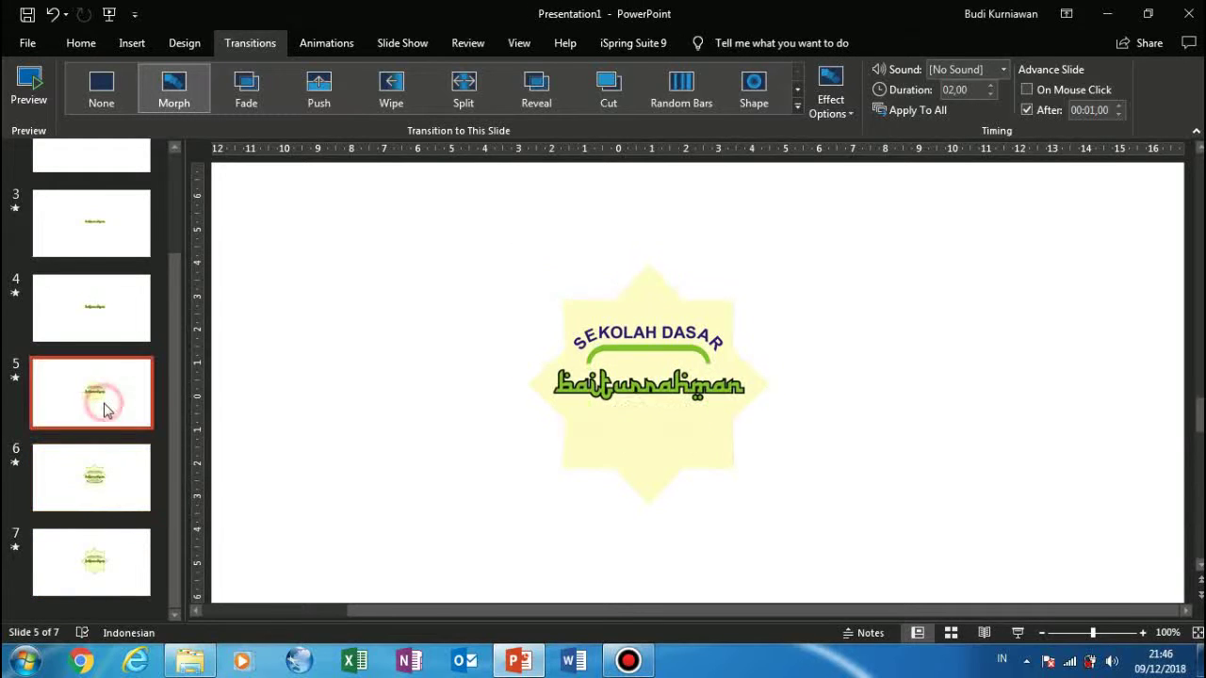
pyautogui.click(99, 565)
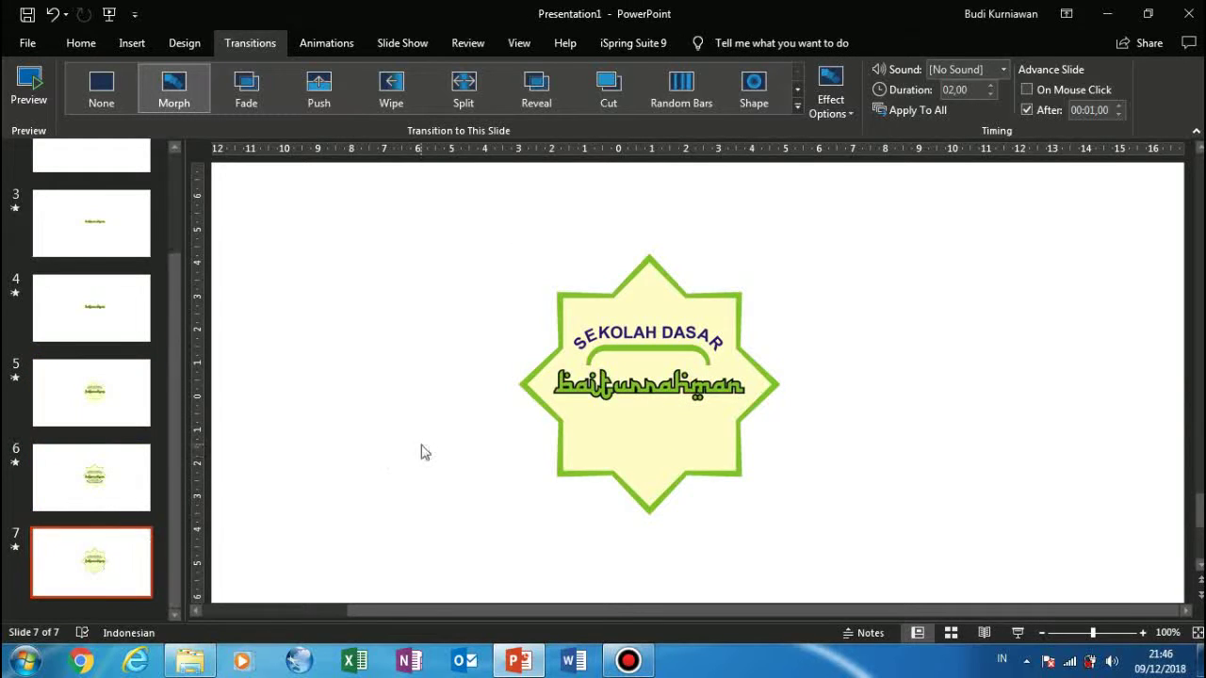
# - Keep the baiturrahman name picture intact after trial deletions, then go to slide 6
pyautogui.click(630, 419)
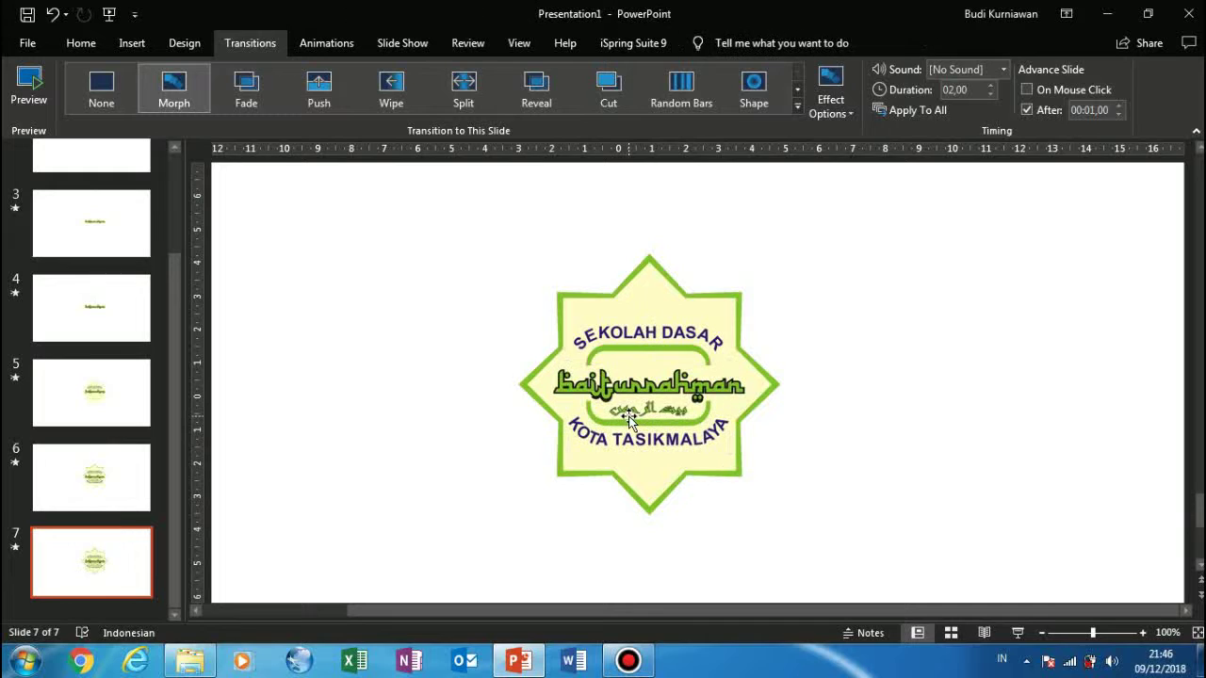
pyautogui.click(604, 399)
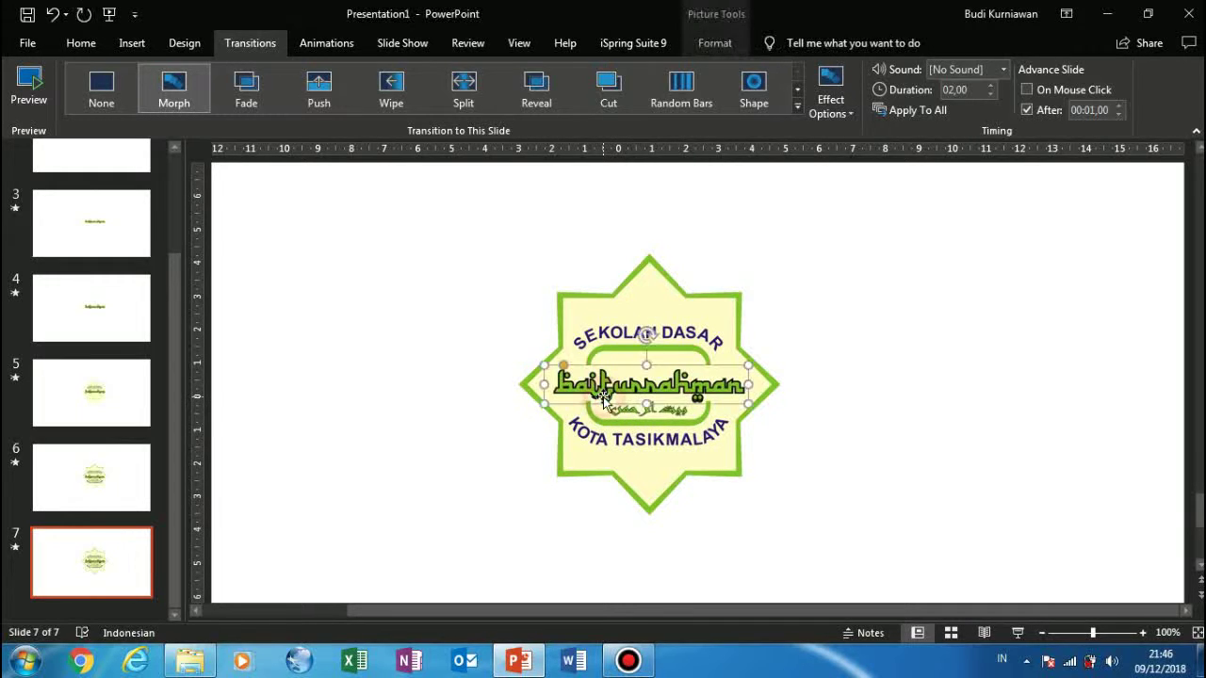
pyautogui.press('Delete')
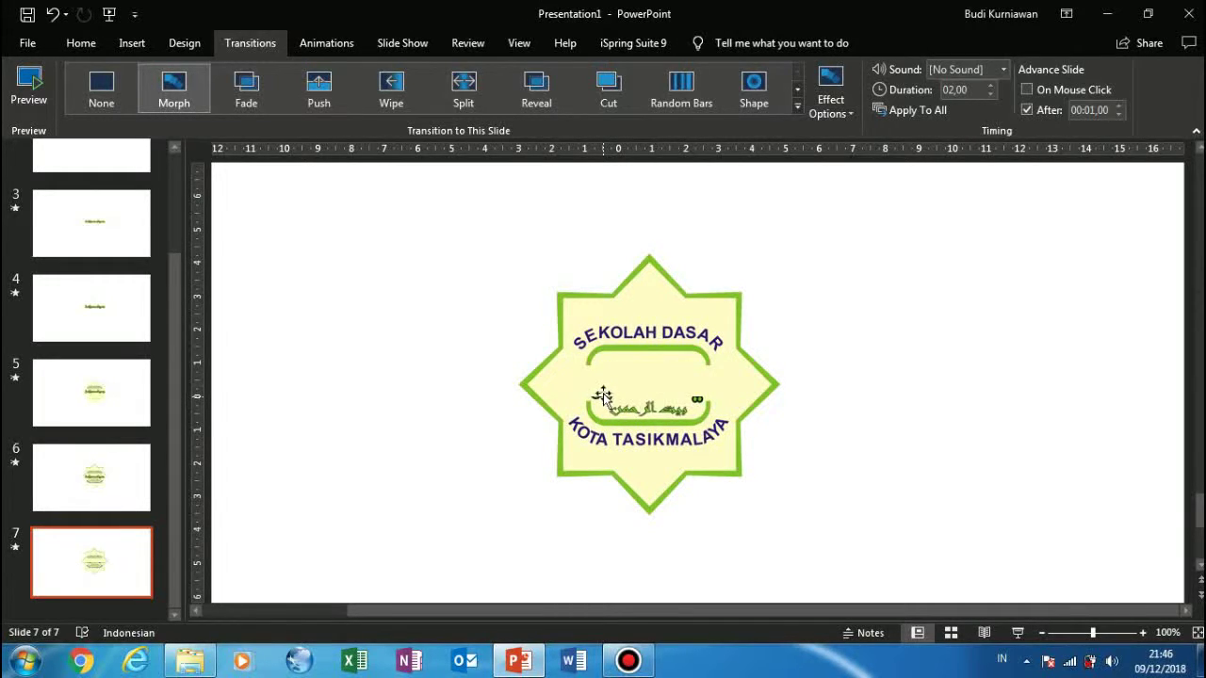
pyautogui.click(603, 396)
pyautogui.hotkey('ctrl', 'z')
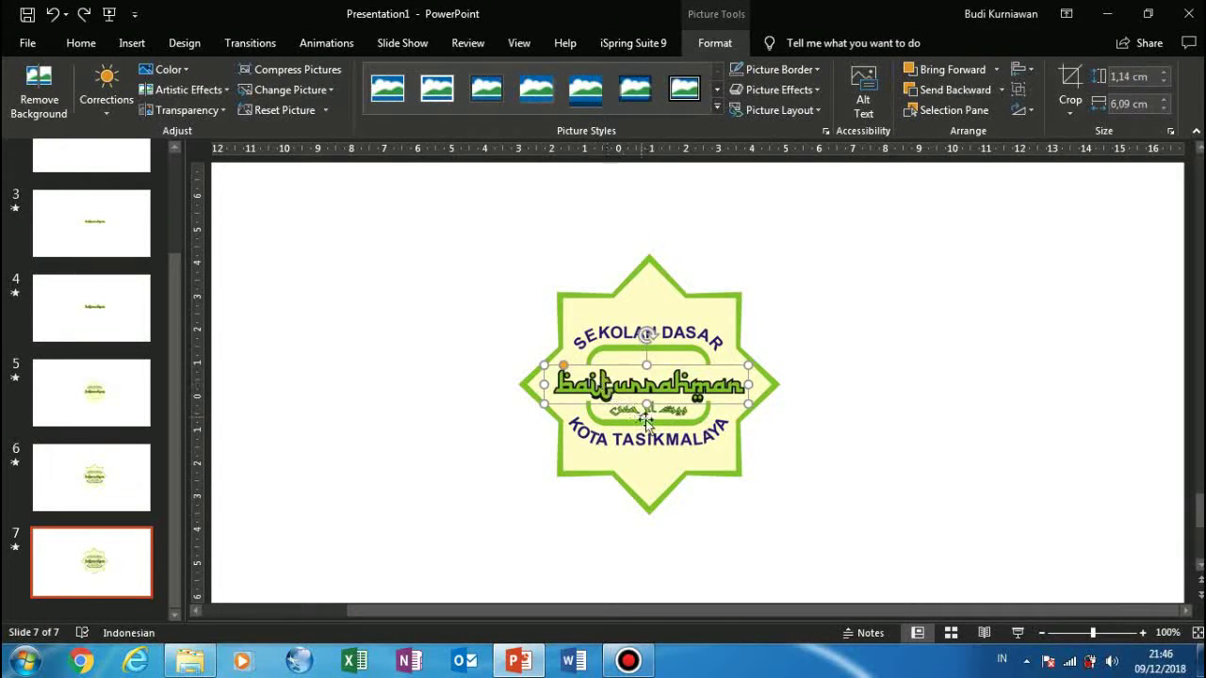
pyautogui.click(865, 351)
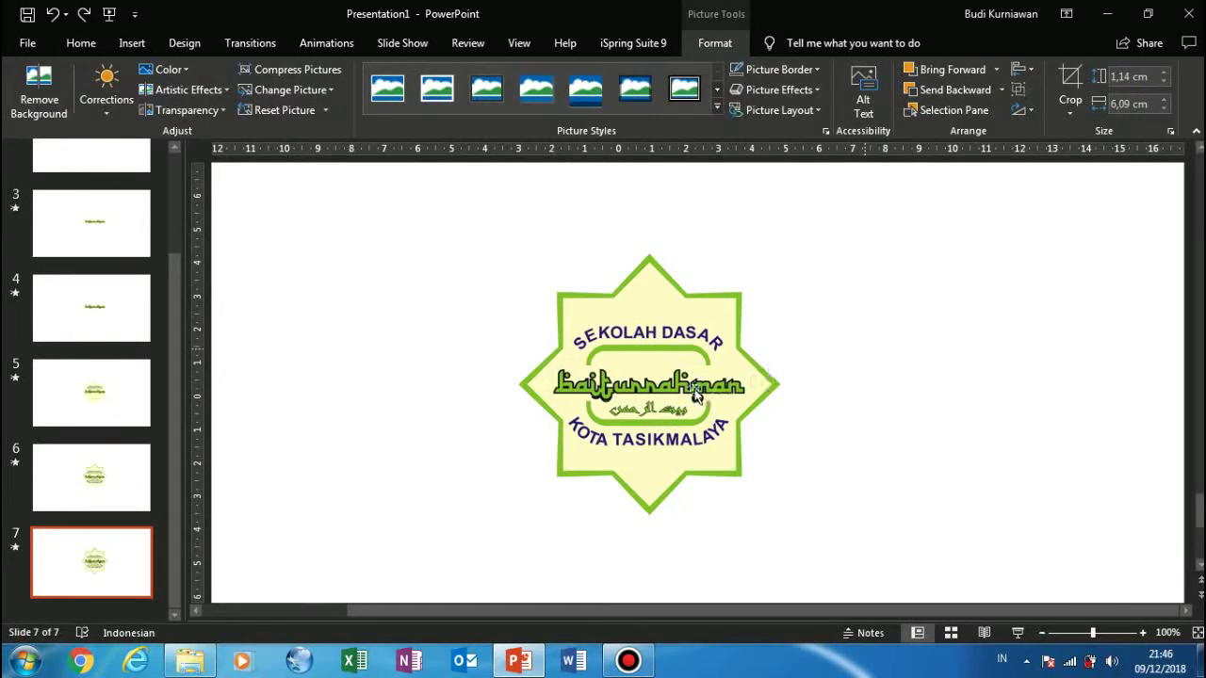
pyautogui.click(694, 394)
pyautogui.click(695, 394)
pyautogui.press('Delete')
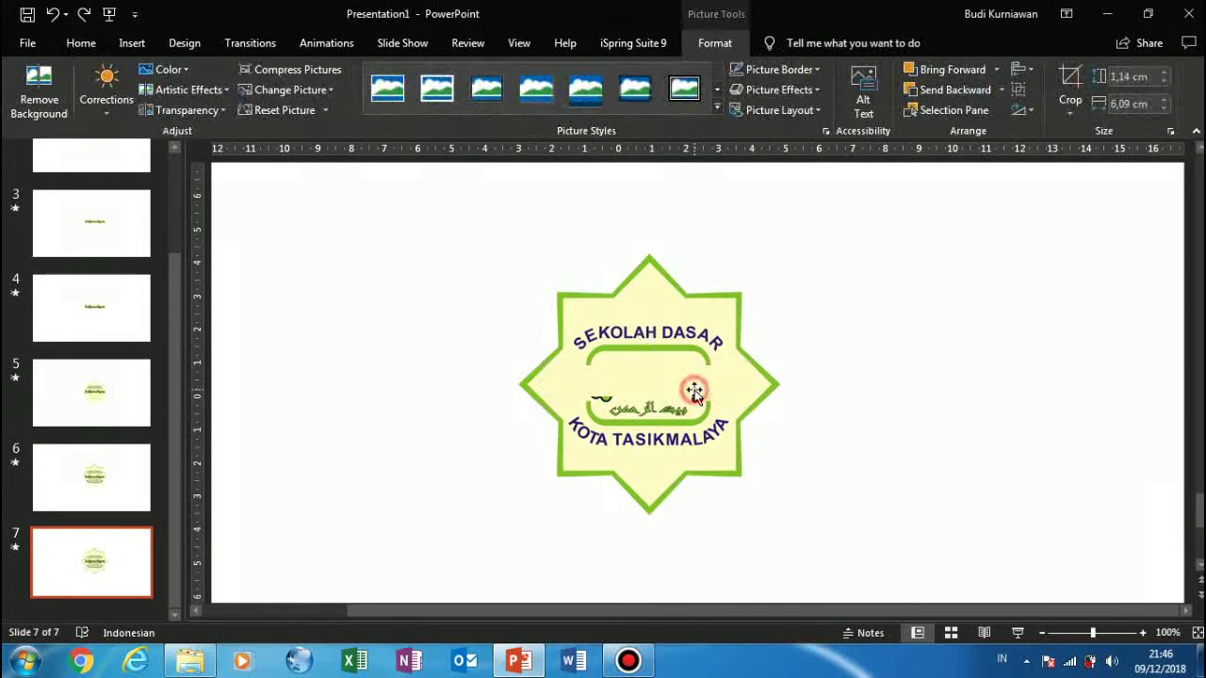
pyautogui.hotkey('ctrl', 'z')
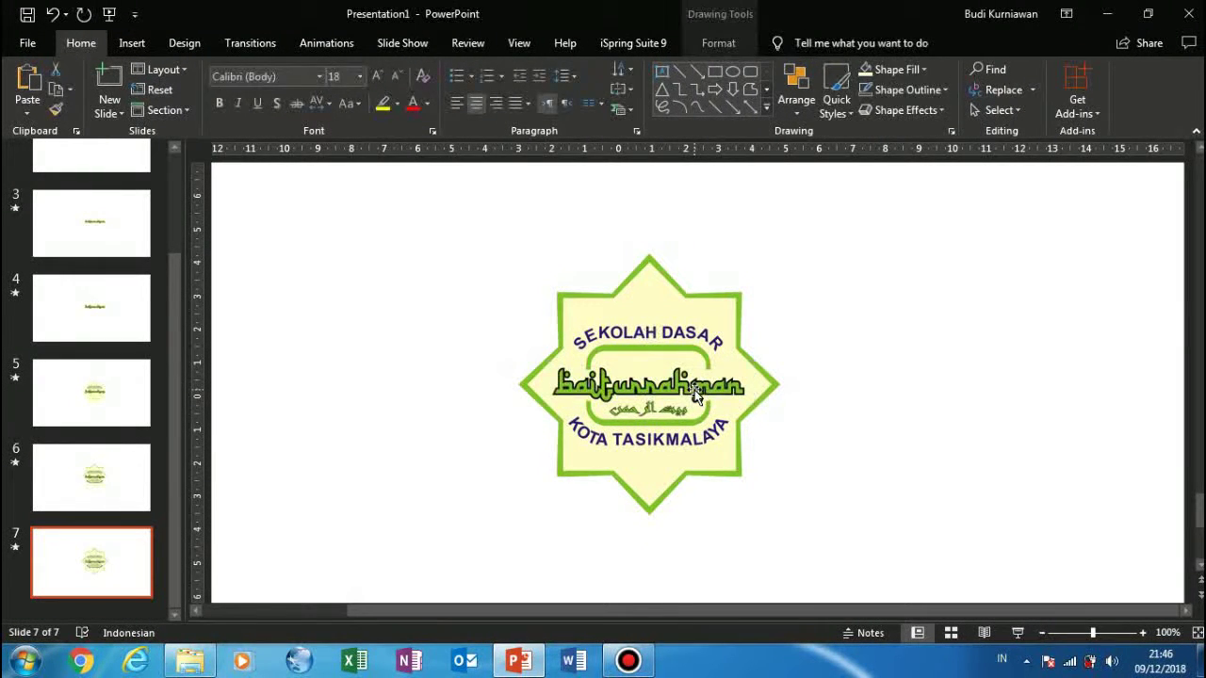
pyautogui.click(463, 393)
pyautogui.click(109, 490)
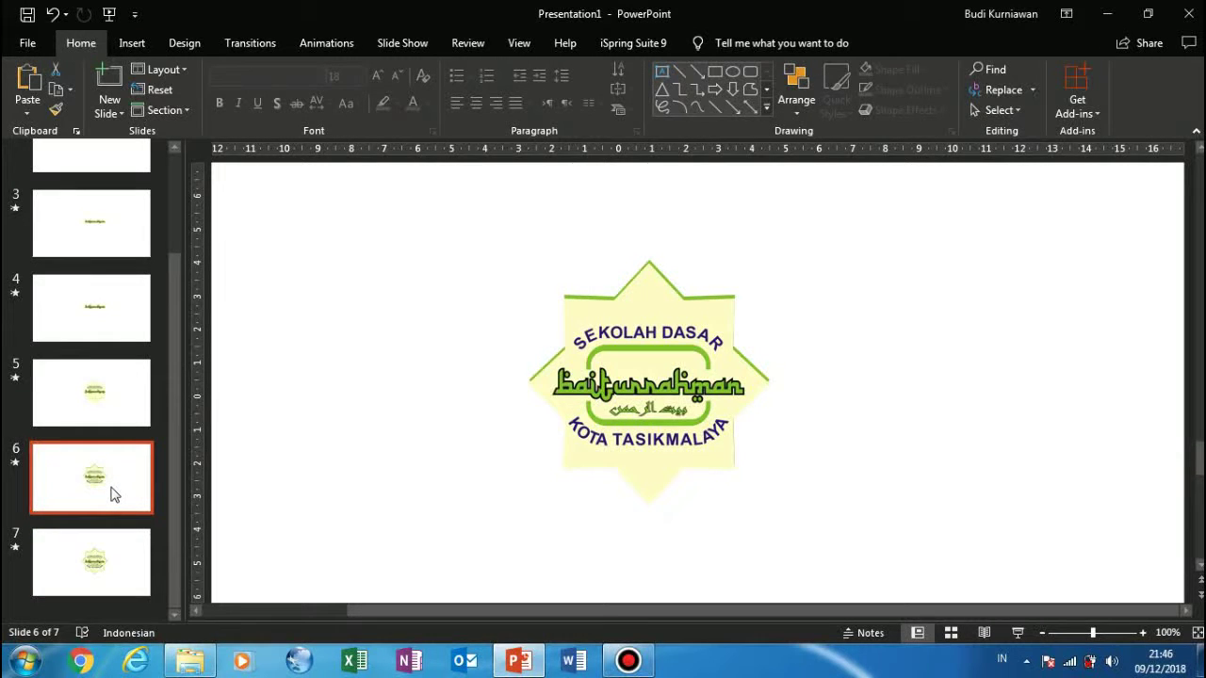
# - Set every slide's Morph duration to 01,00 and play the slide show through
pyautogui.hotkey('ctrl', 'a')
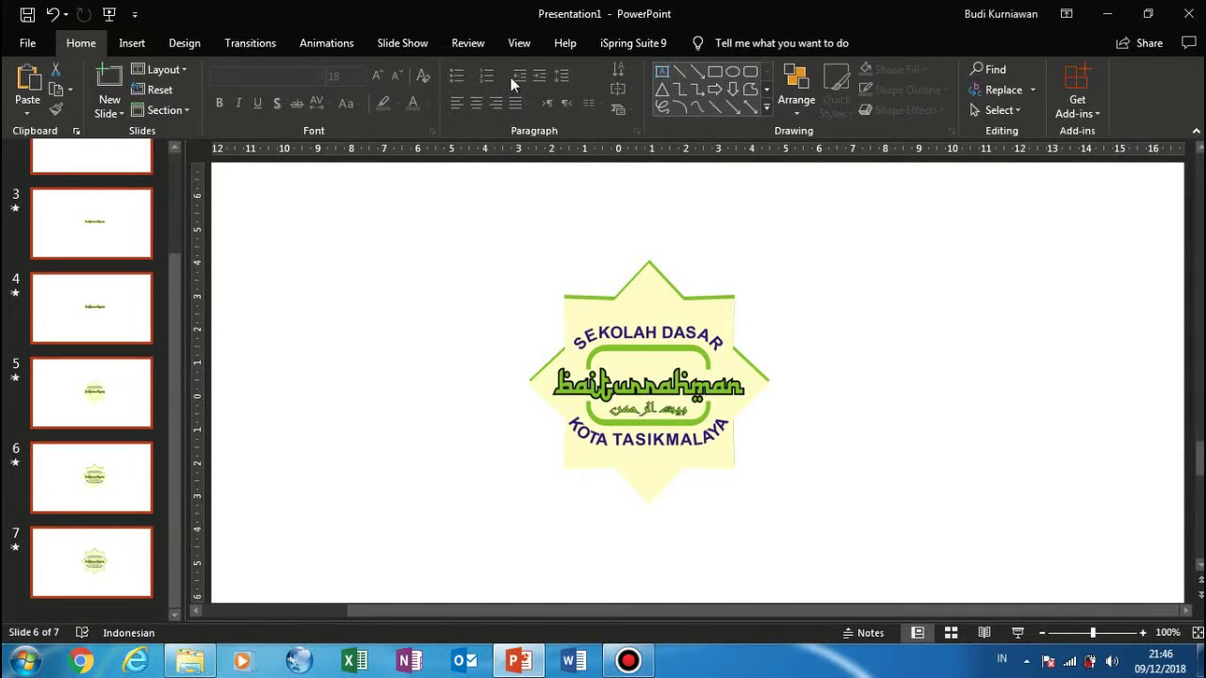
pyautogui.click(280, 45)
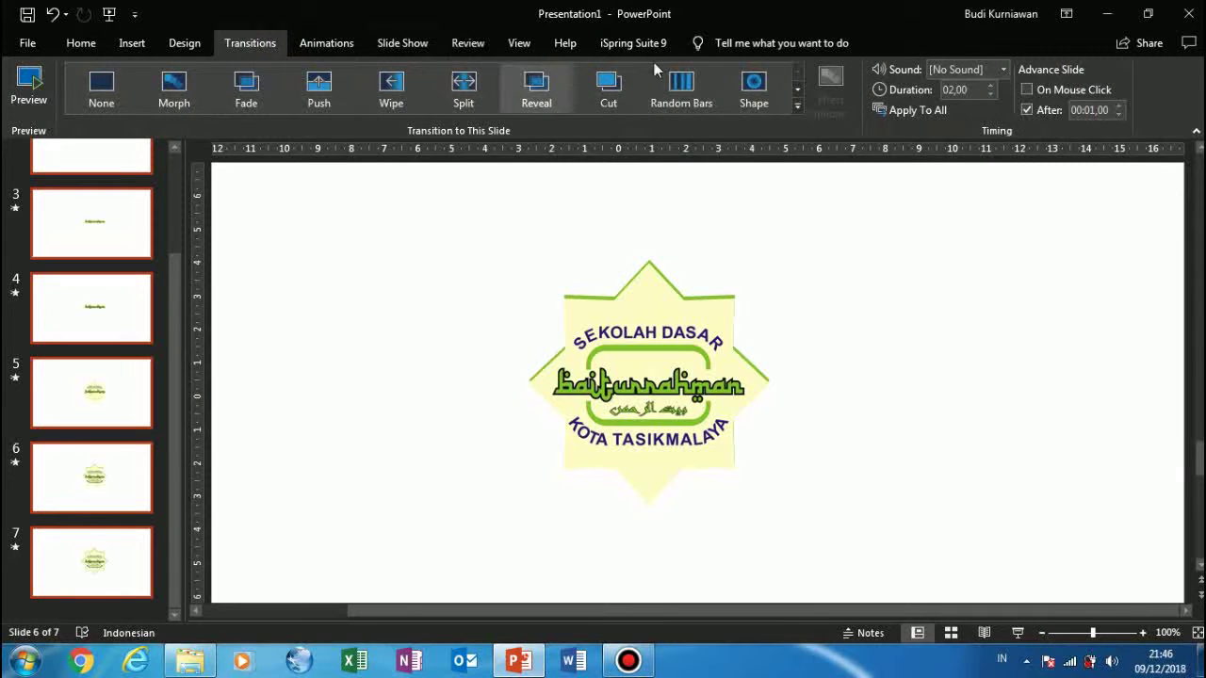
pyautogui.click(988, 95)
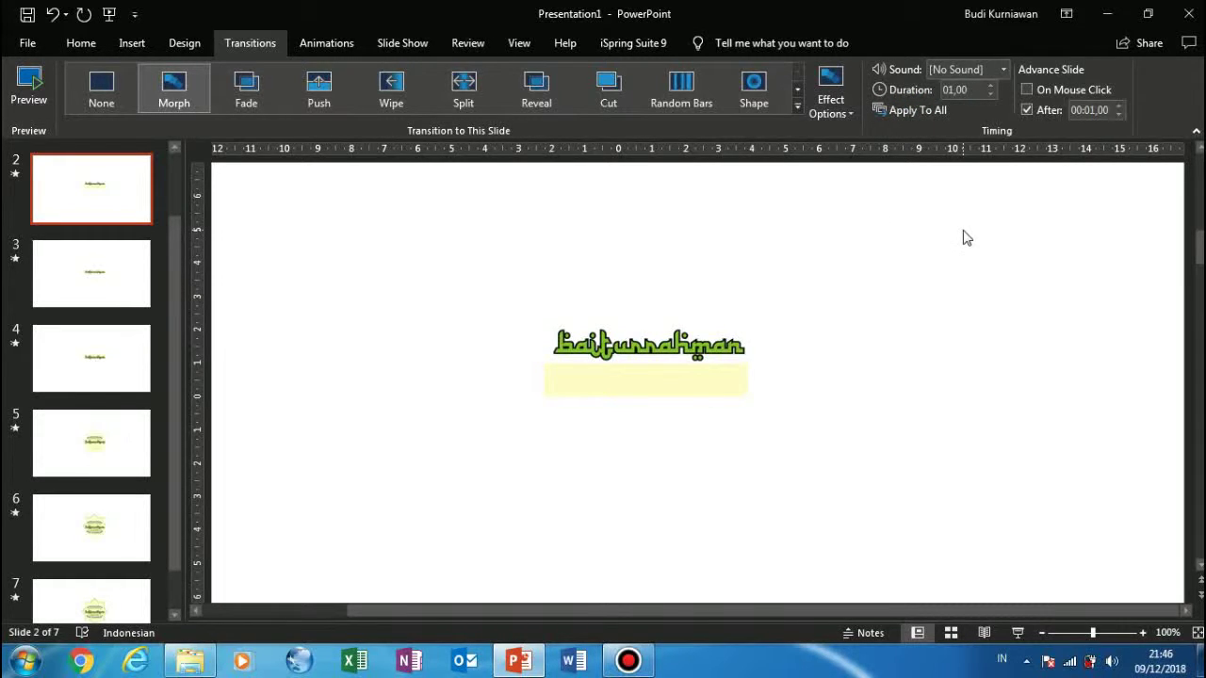
pyautogui.press('F5')
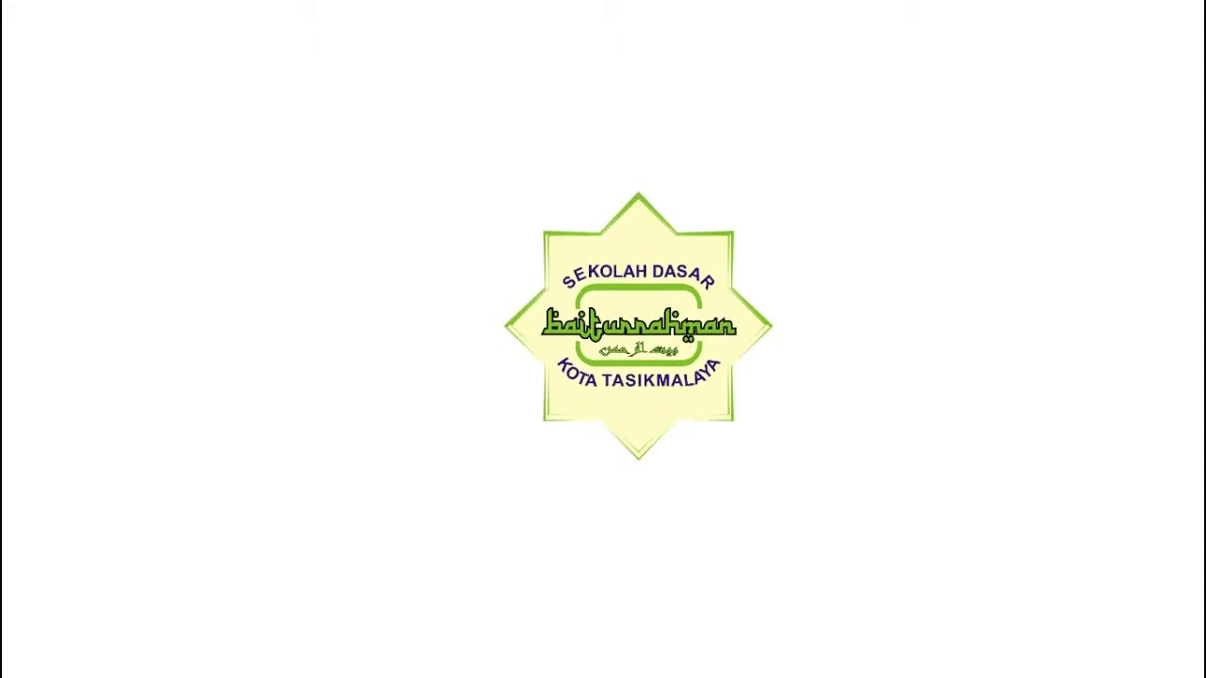
pyautogui.press('Escape')
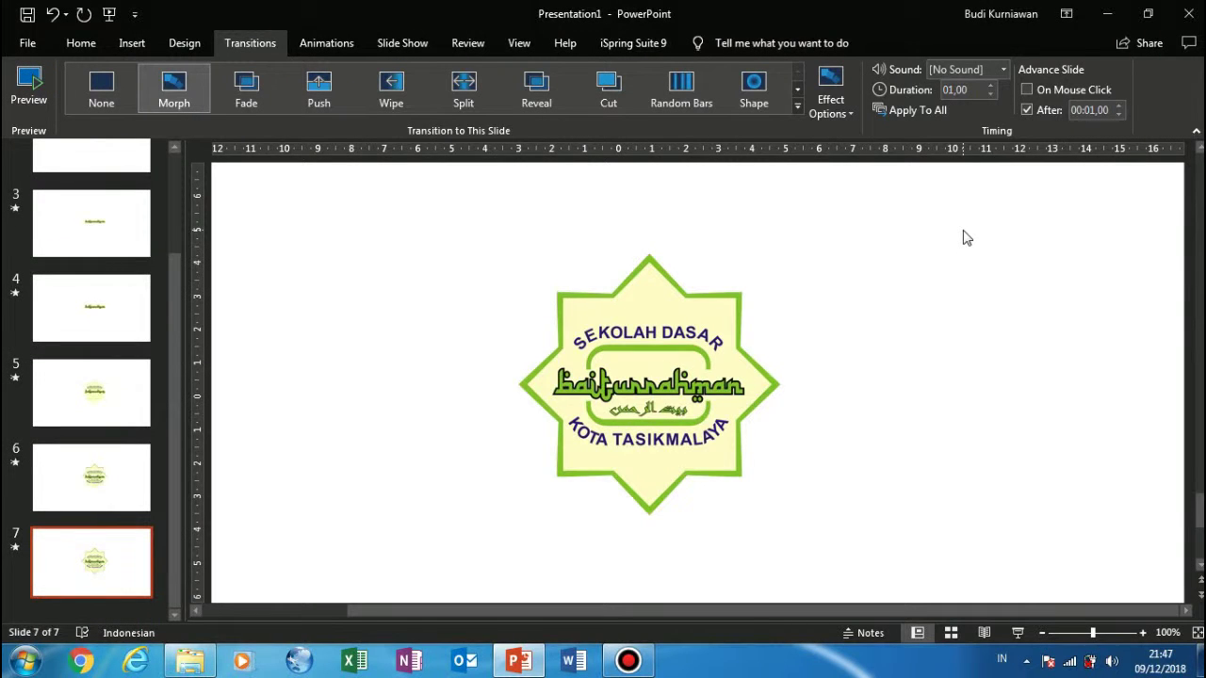
# - Delete slide 4, which showed only the school name
pyautogui.click(141, 471)
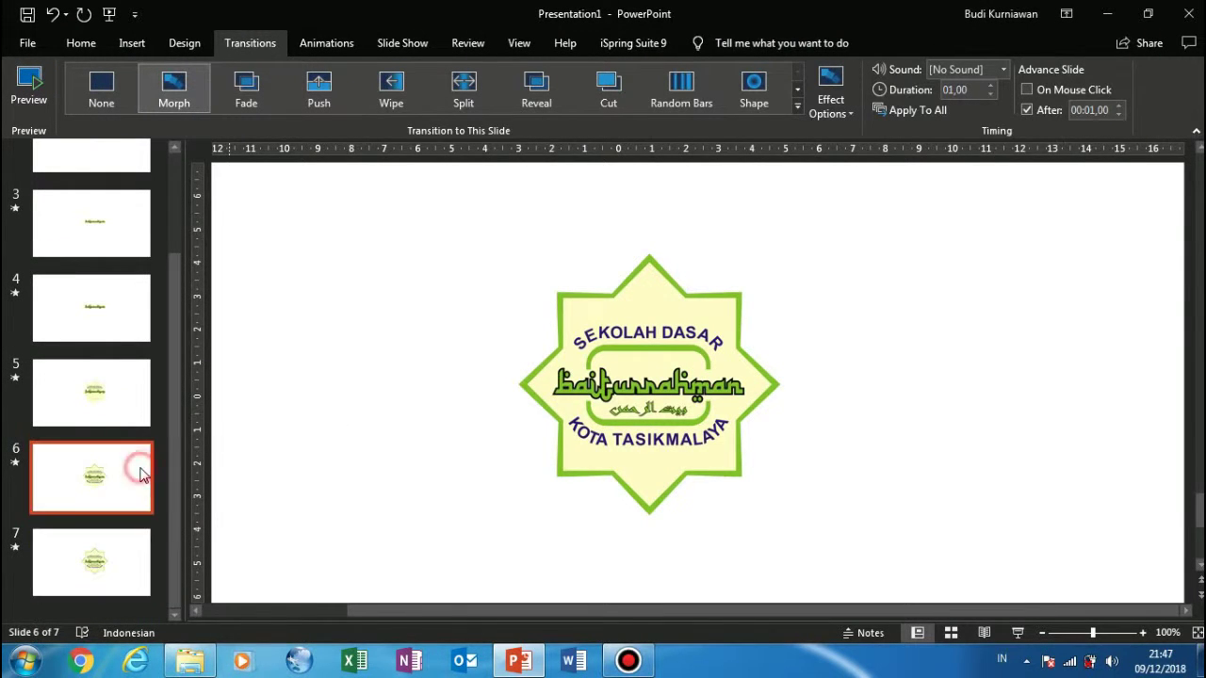
pyautogui.moveTo(180, 431); pyautogui.dragTo(174, 341)
pyautogui.click(98, 372)
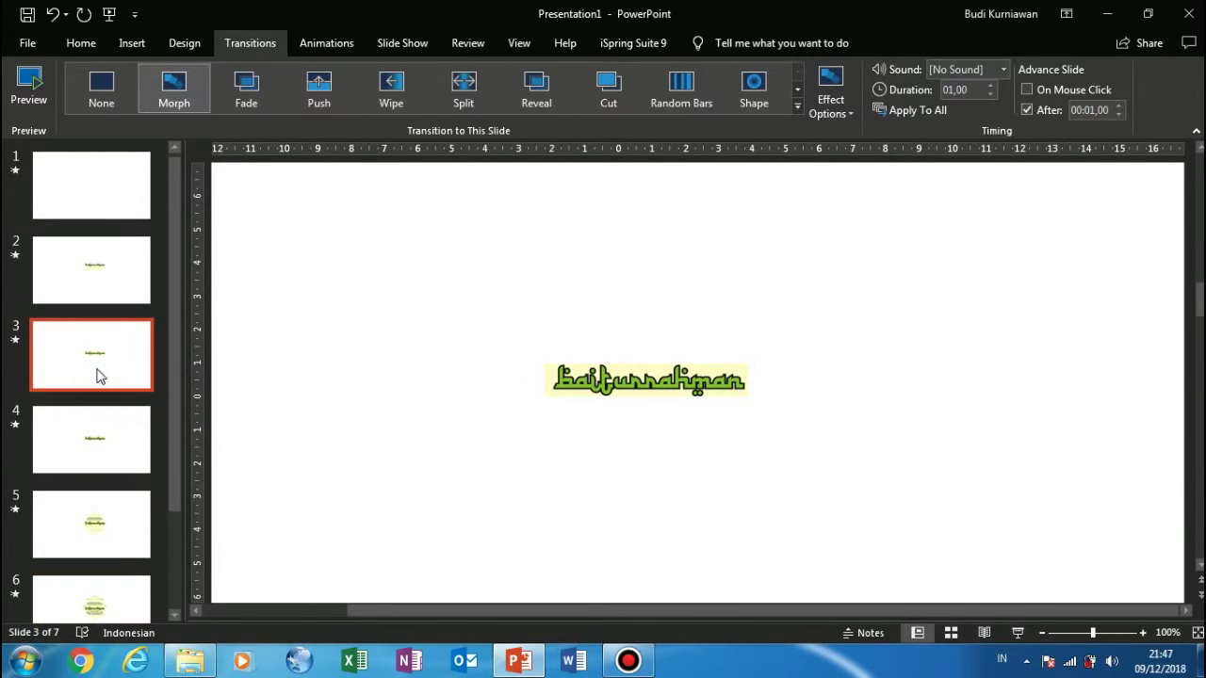
pyautogui.click(100, 421)
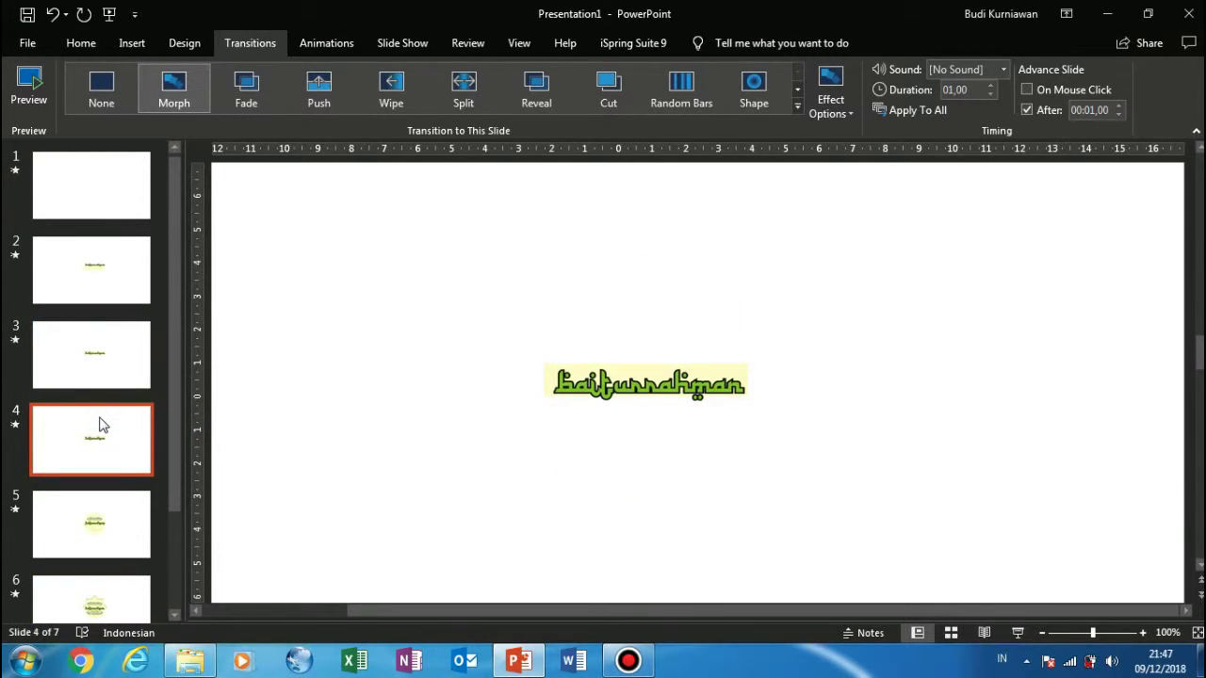
pyautogui.press('Delete')
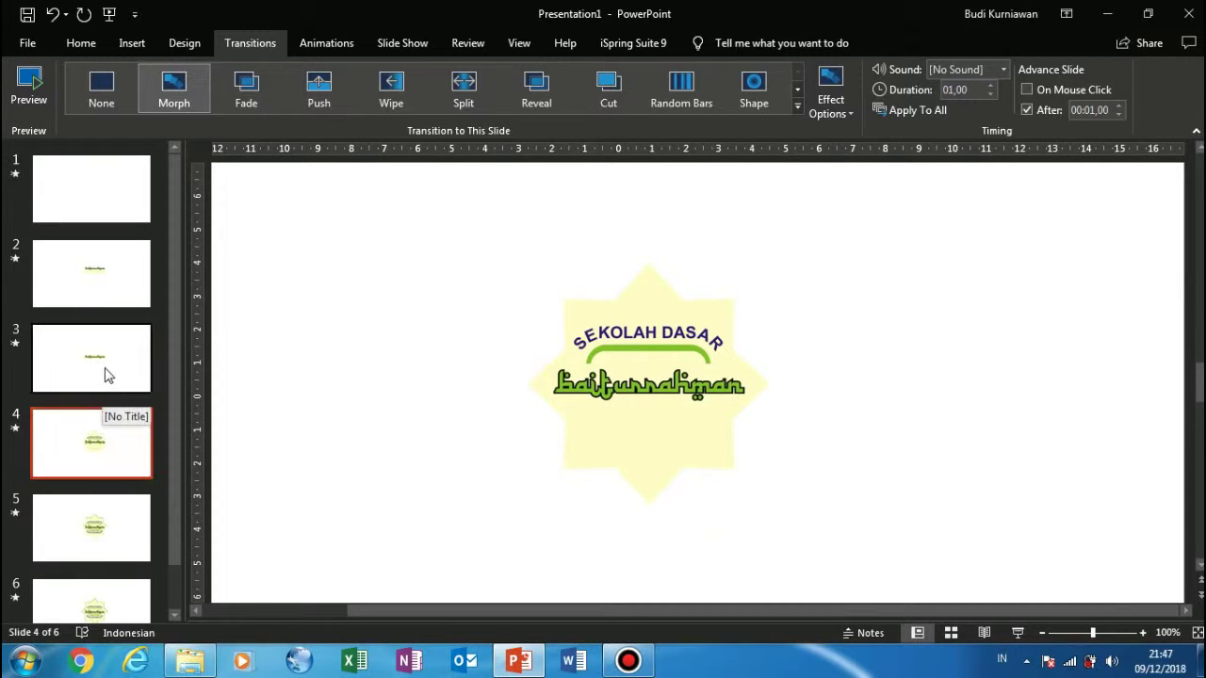
# - Review the name picture on slide 3 and the yellow rectangle on slide 2
pyautogui.click(106, 375)
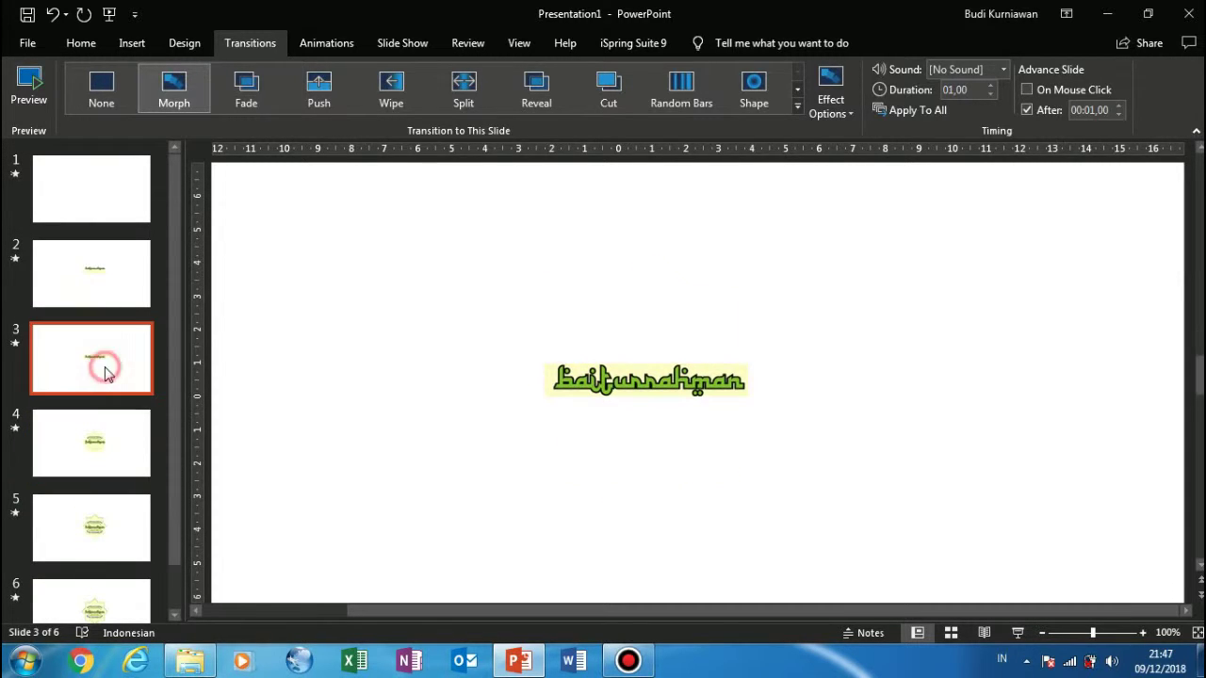
pyautogui.click(559, 375)
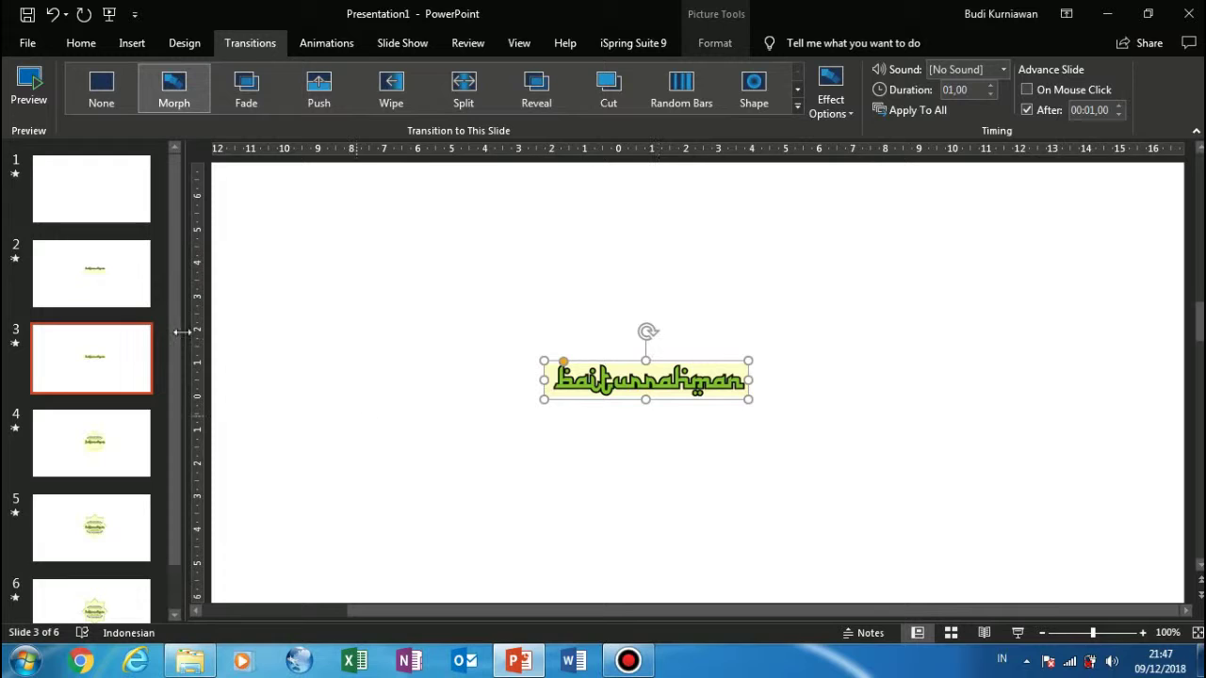
pyautogui.click(87, 268)
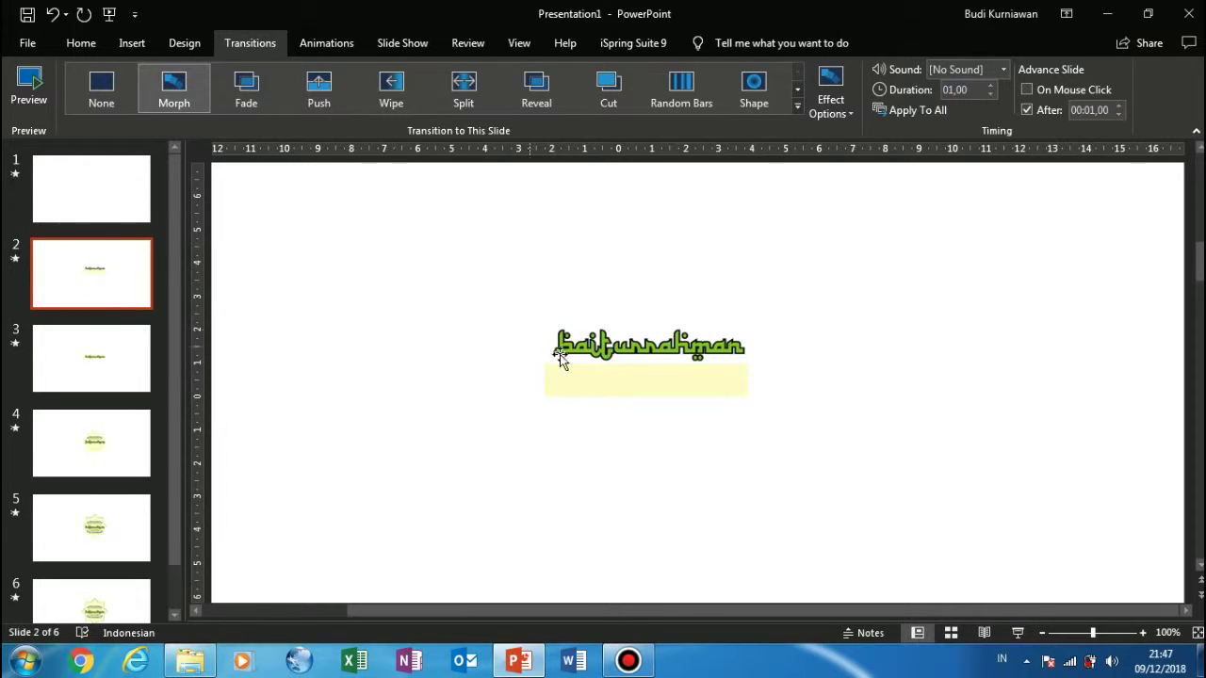
pyautogui.click(592, 375)
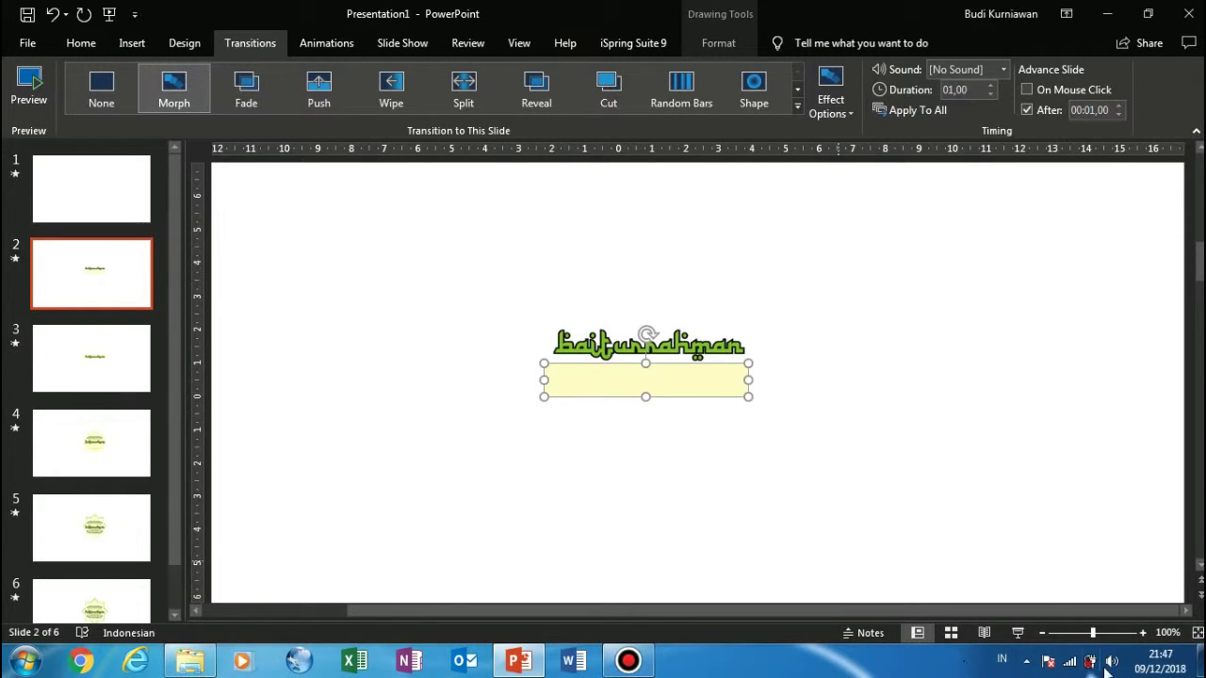
# - Move slide 2's yellow rectangle off the slide's left edge
pyautogui.moveTo(1094, 633); pyautogui.dragTo(1068, 633)
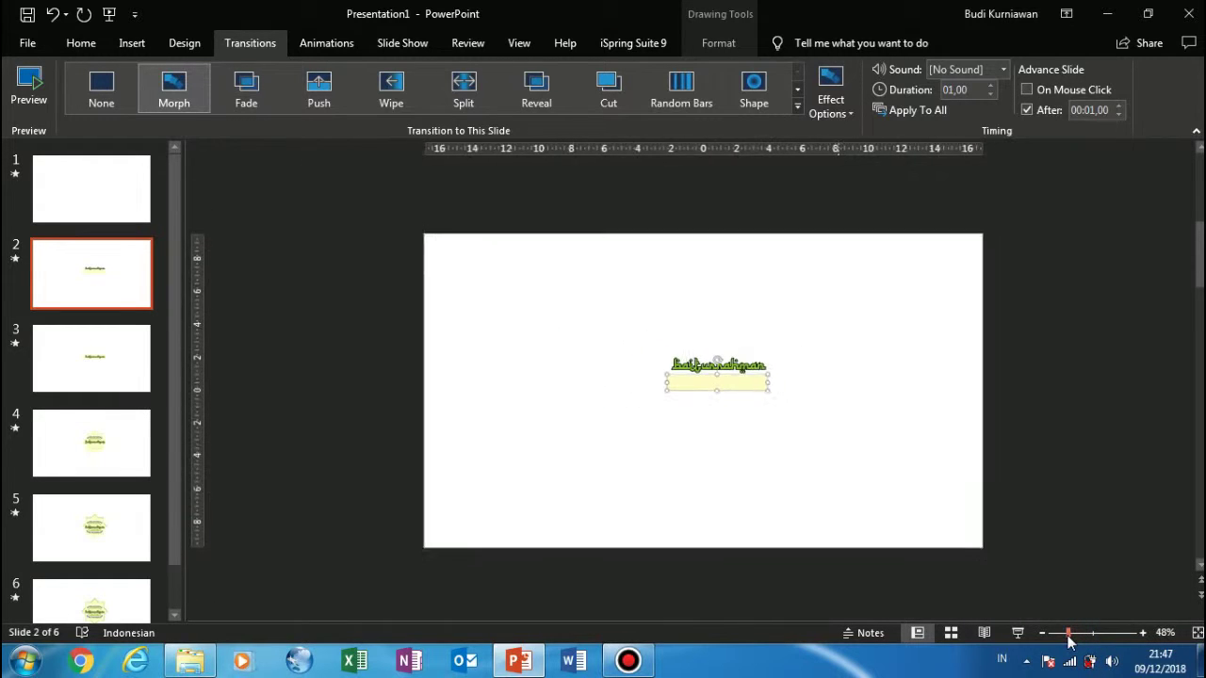
pyautogui.moveTo(709, 390)
pyautogui.mouseDown()
pyautogui.moveTo(319, 335)
pyautogui.moveTo(364, 328)
pyautogui.mouseUp()
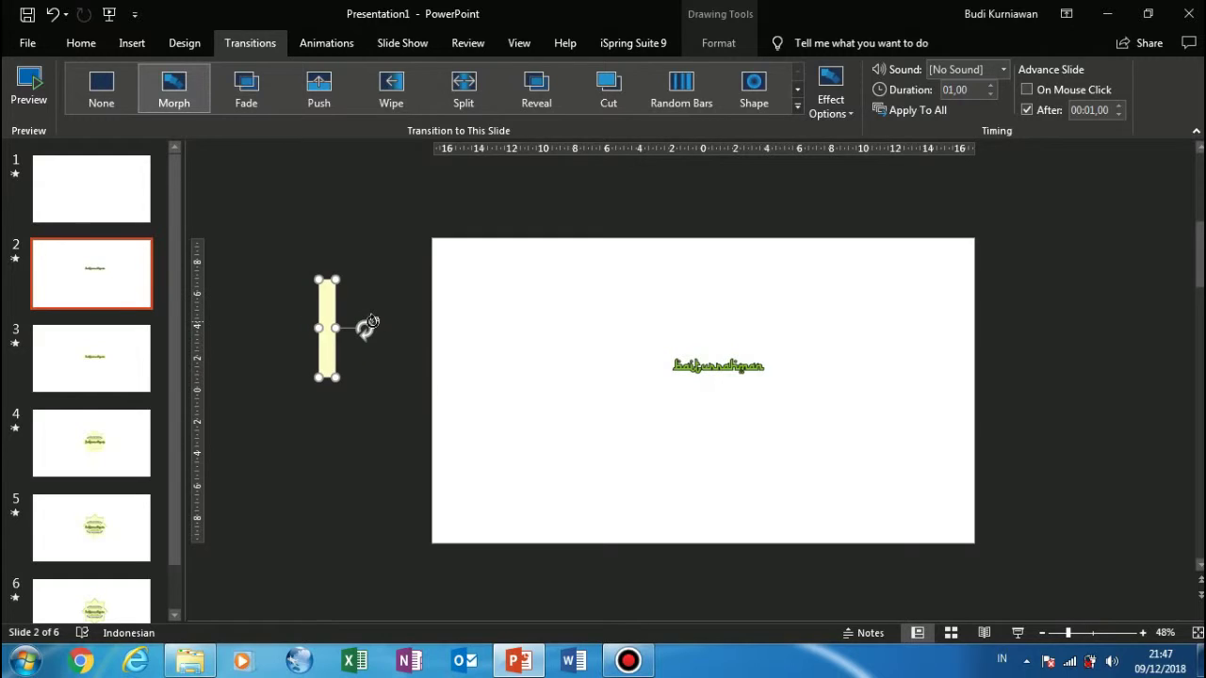
pyautogui.click(102, 363)
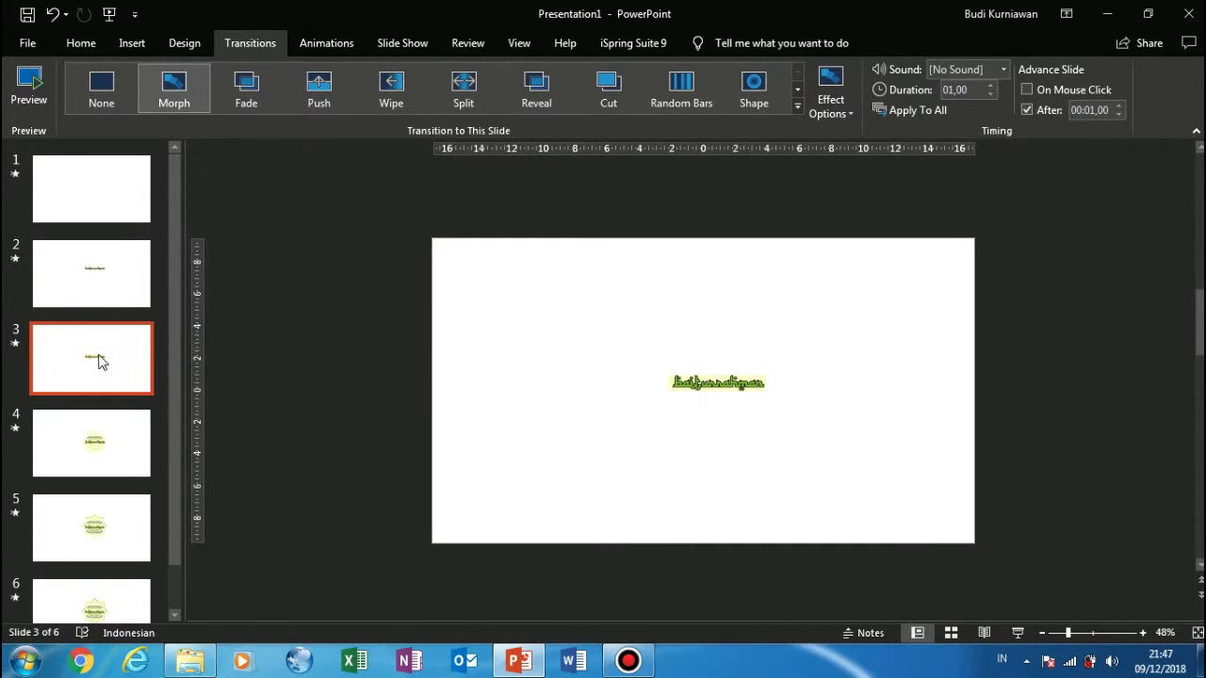
pyautogui.click(129, 258)
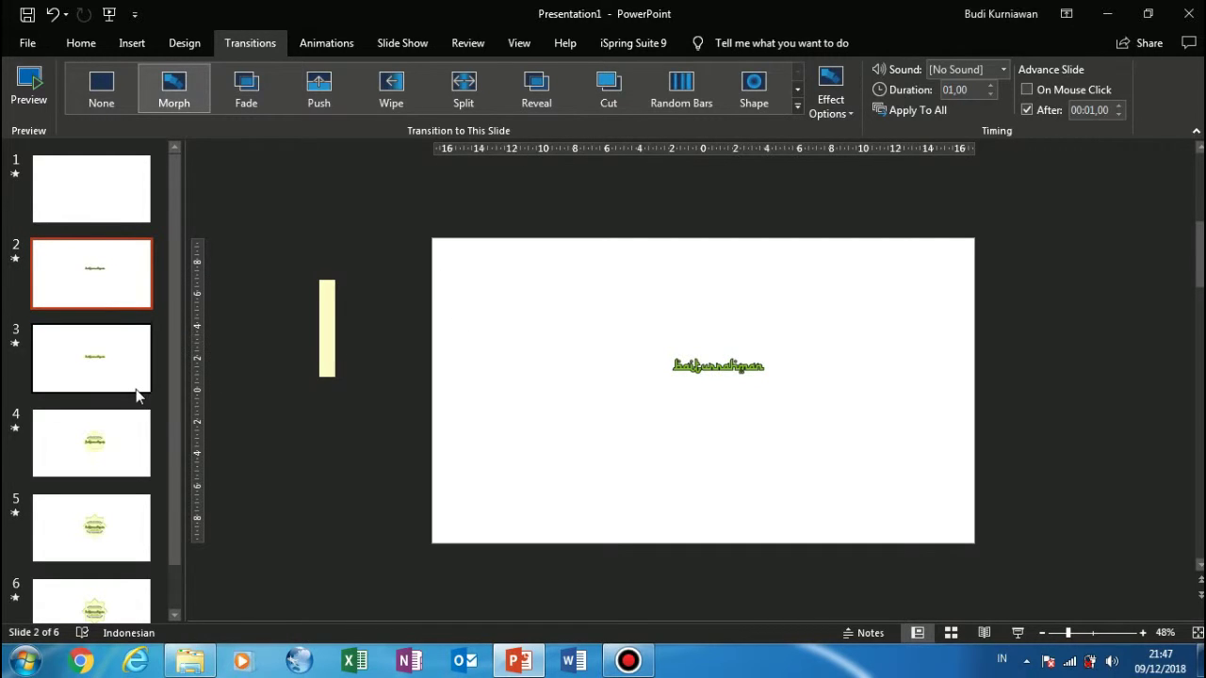
# - Paste a copy of the school name onto slide 1, just off its top-right
pyautogui.click(702, 373)
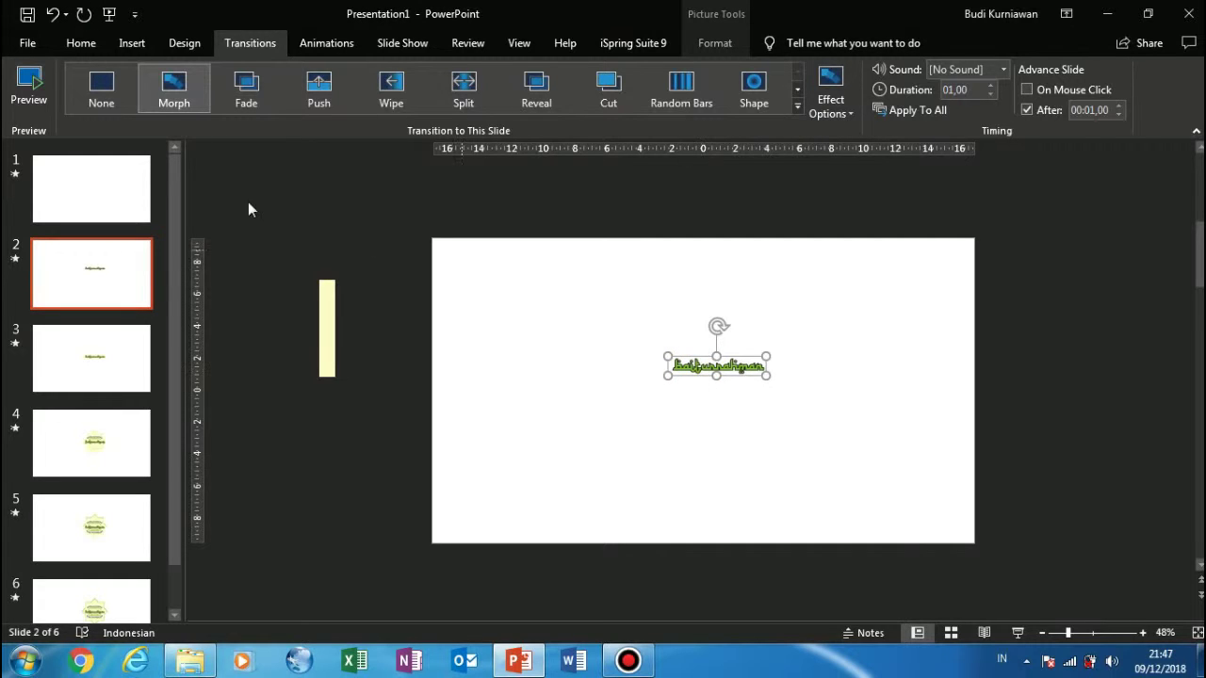
pyautogui.click(128, 200)
pyautogui.hotkey('ctrl', 'v')
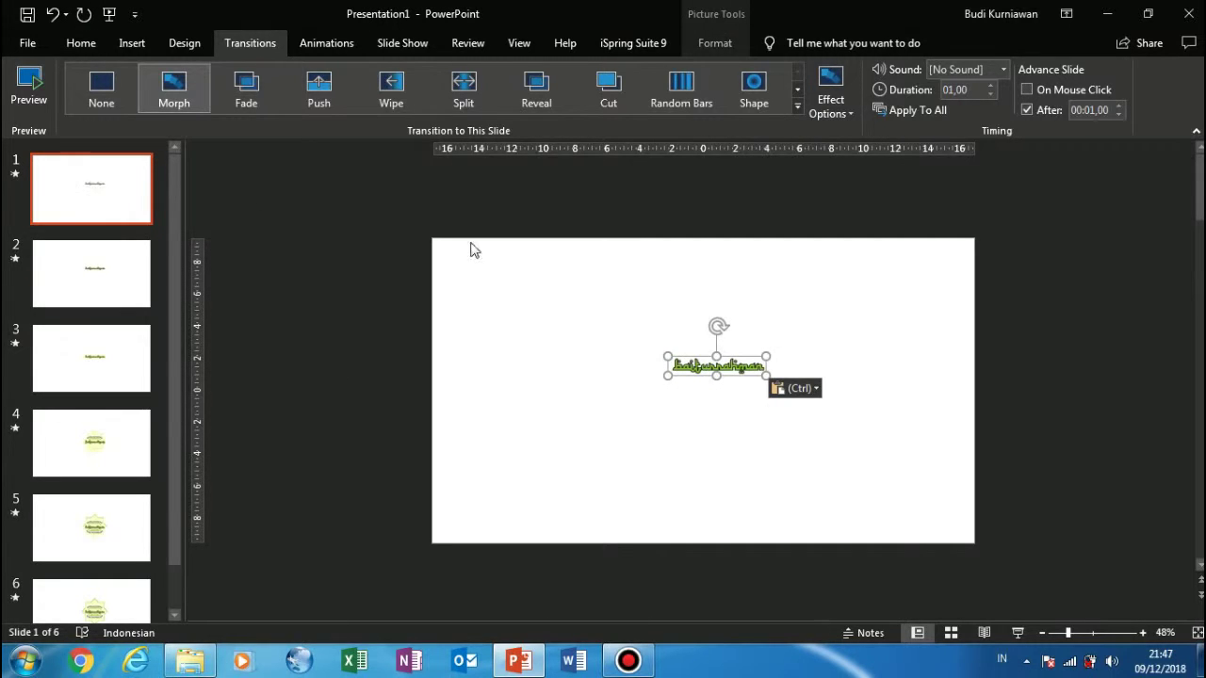
pyautogui.moveTo(722, 367)
pyautogui.mouseDown()
pyautogui.moveTo(1071, 223)
pyautogui.moveTo(1023, 216)
pyautogui.mouseUp()
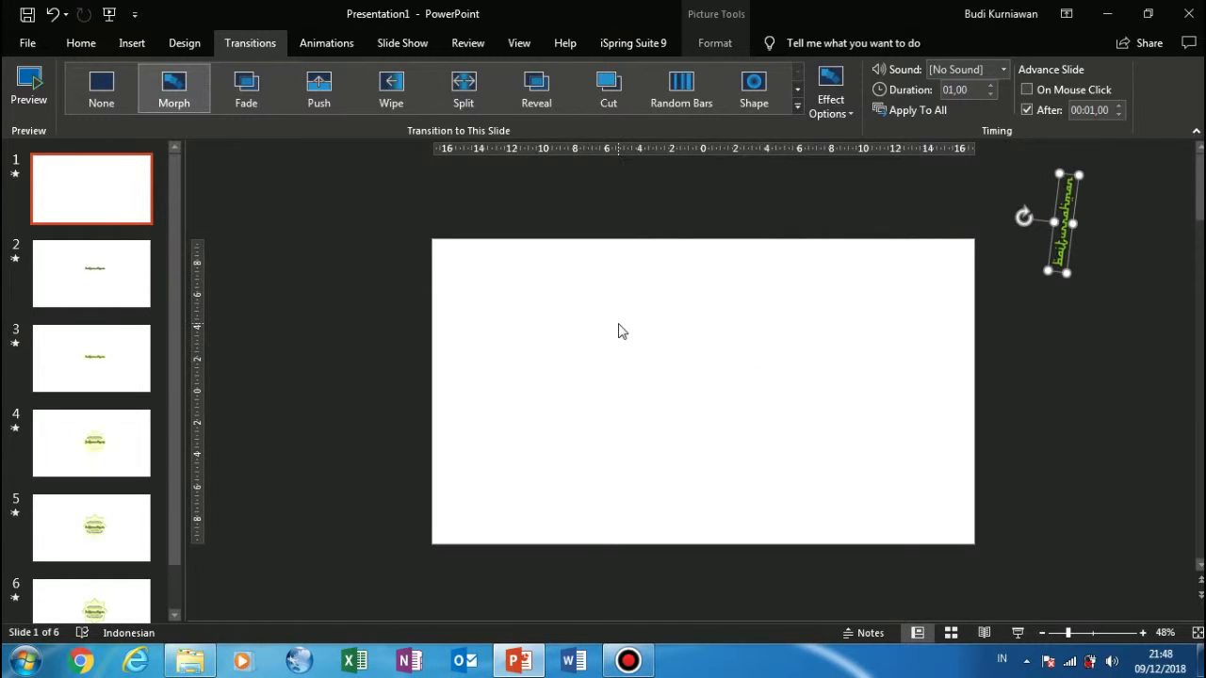
pyautogui.click(93, 335)
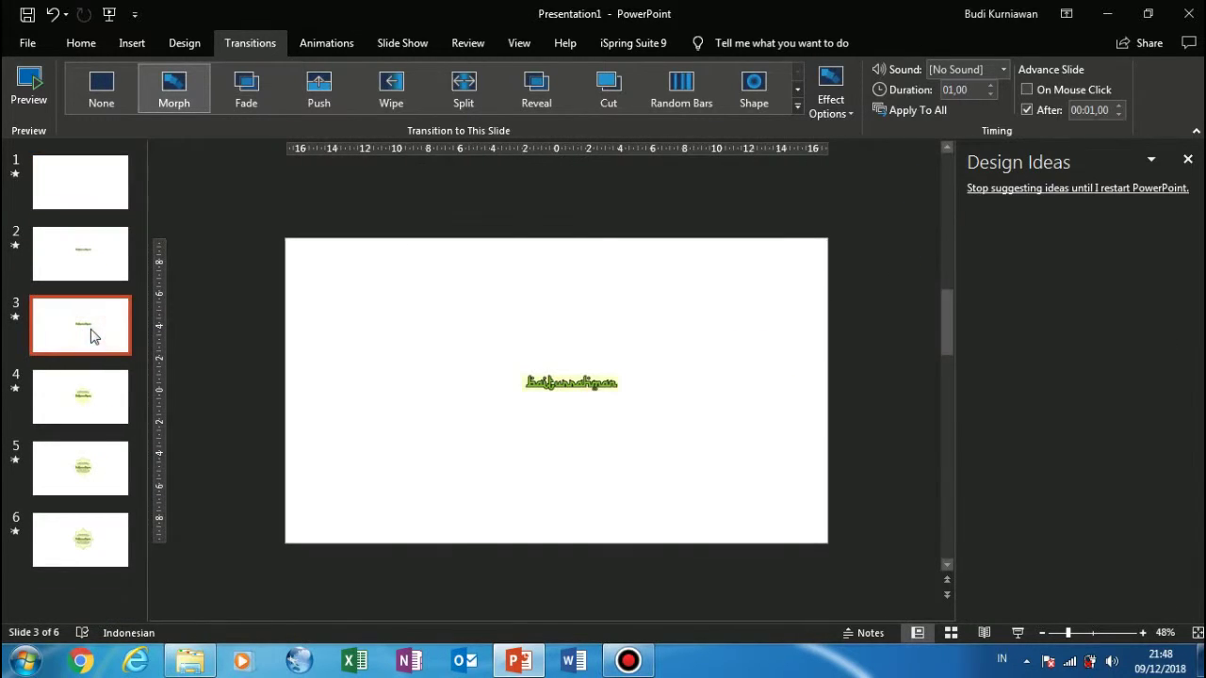
# - Rotate slide 5's star badge logo about 35° clockwise
pyautogui.click(98, 403)
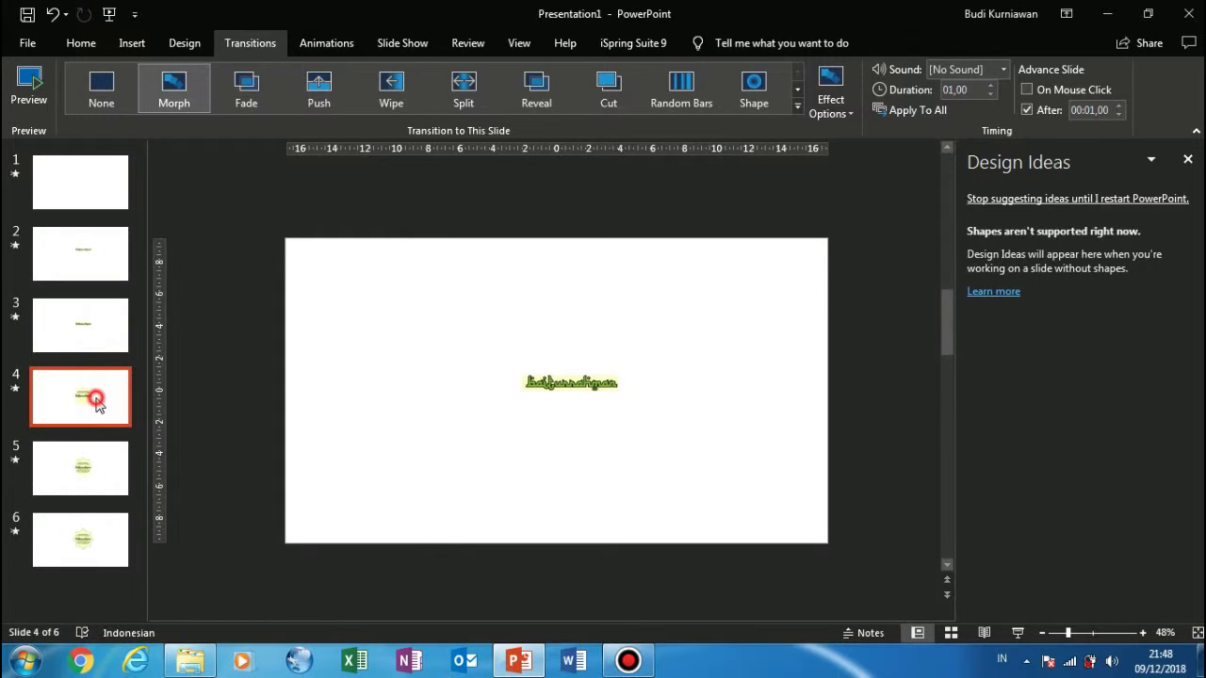
pyautogui.click(100, 342)
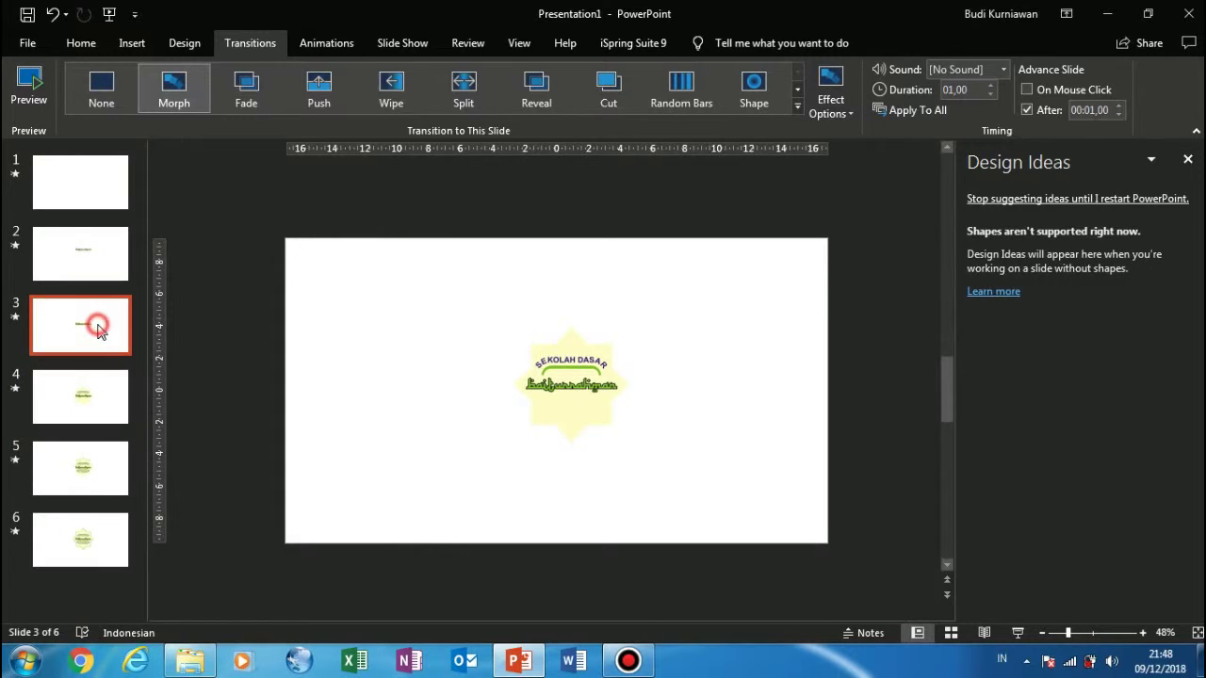
pyautogui.click(101, 394)
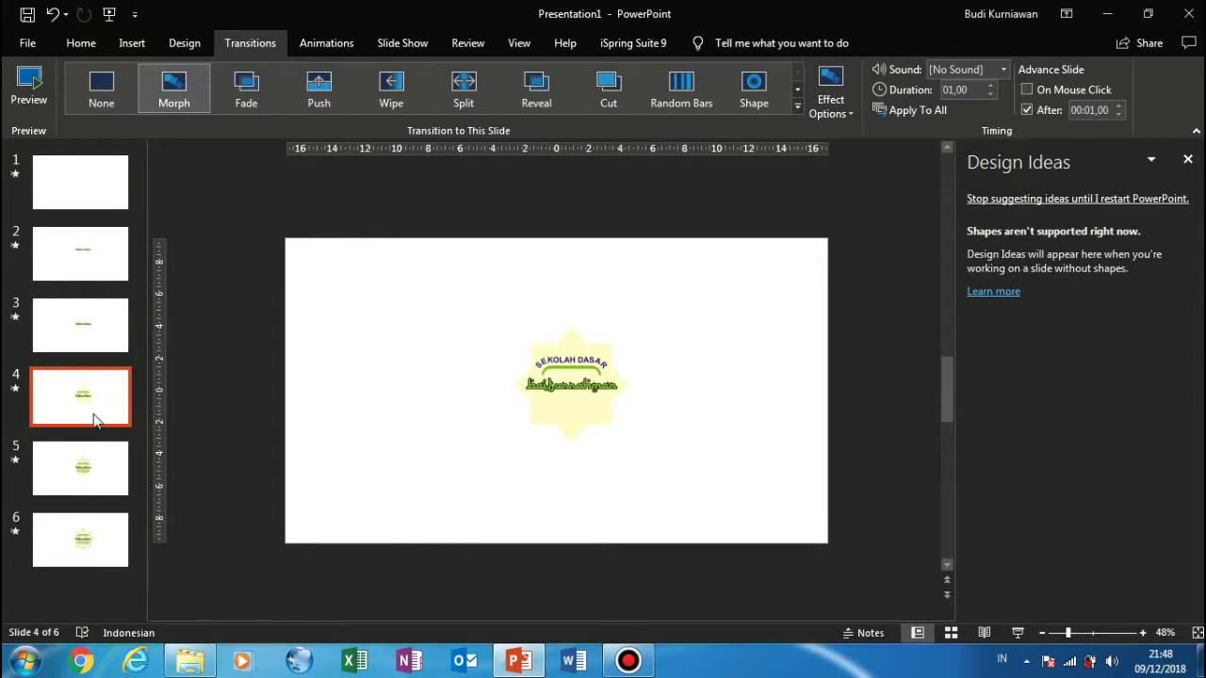
pyautogui.click(95, 469)
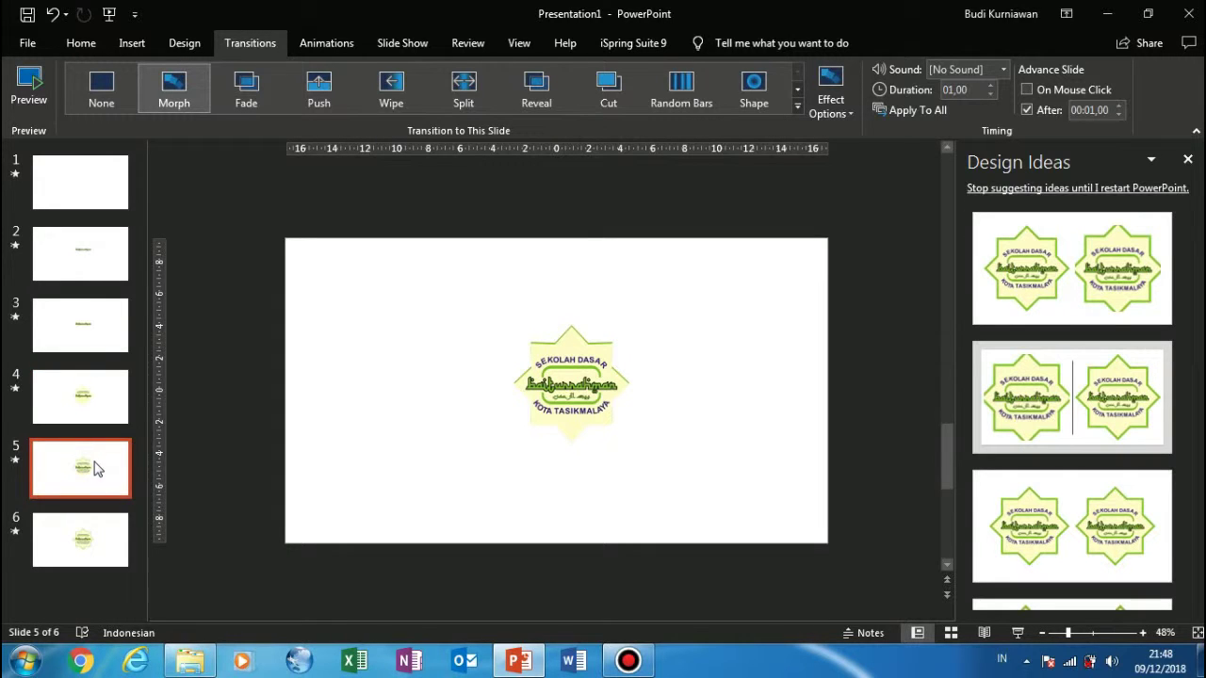
pyautogui.click(562, 330)
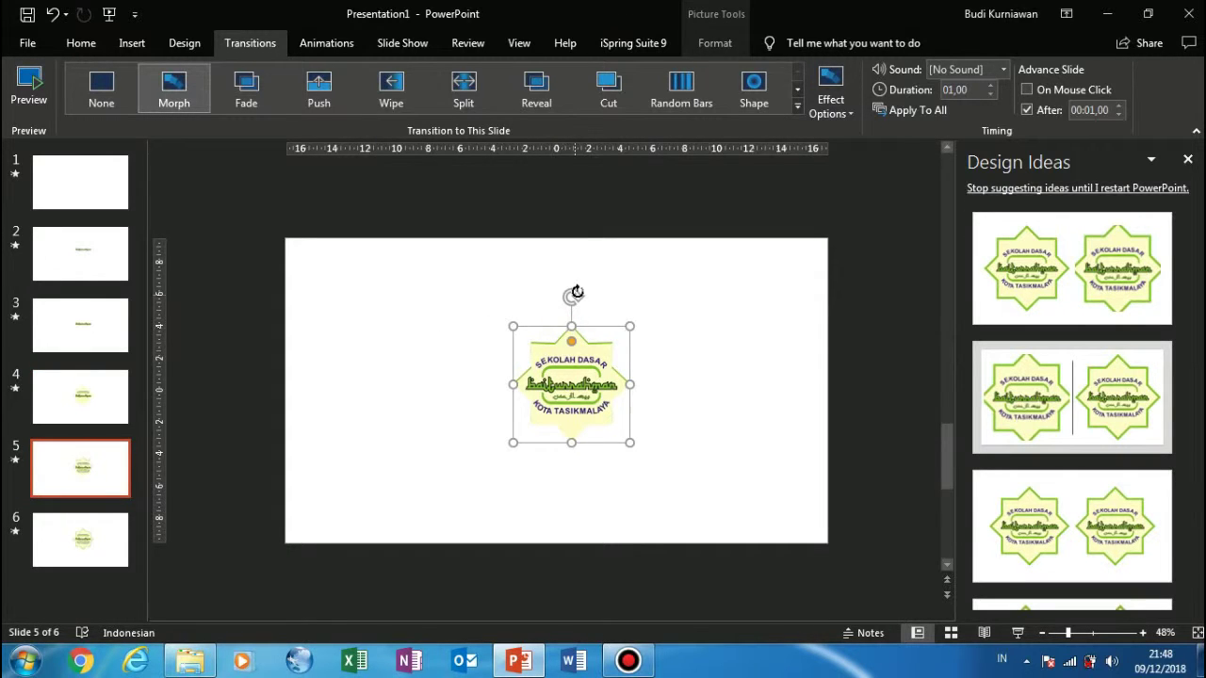
pyautogui.moveTo(572, 297); pyautogui.dragTo(642, 337)
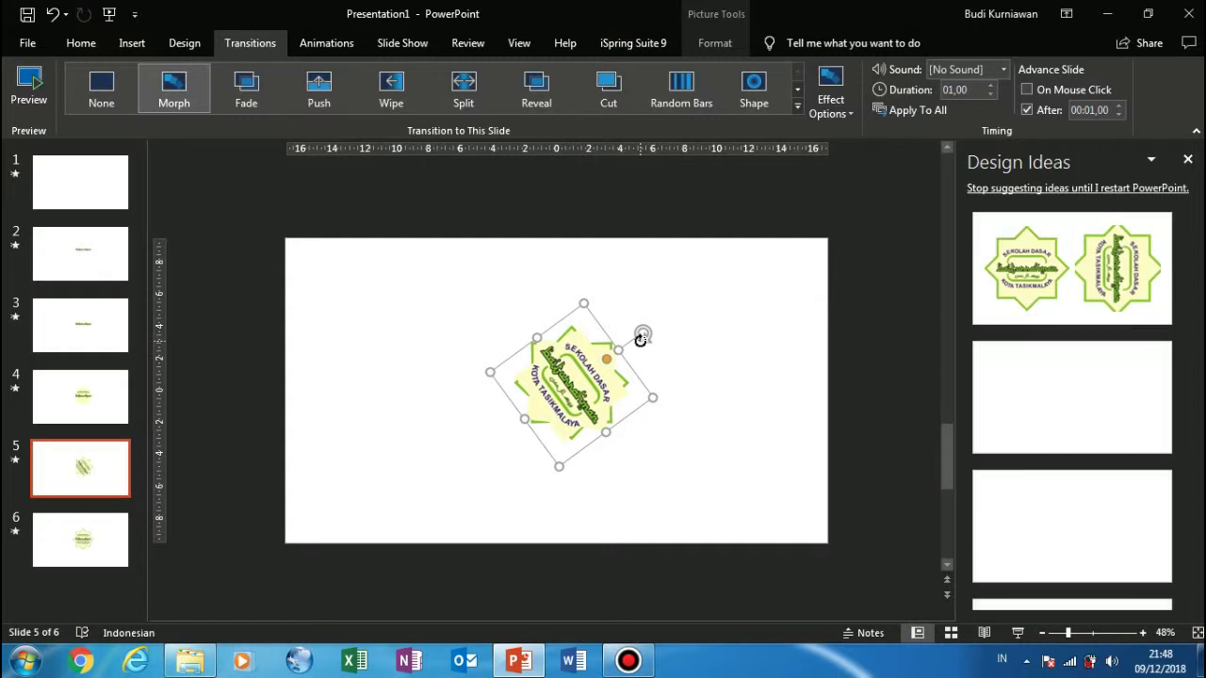
pyautogui.click(641, 339)
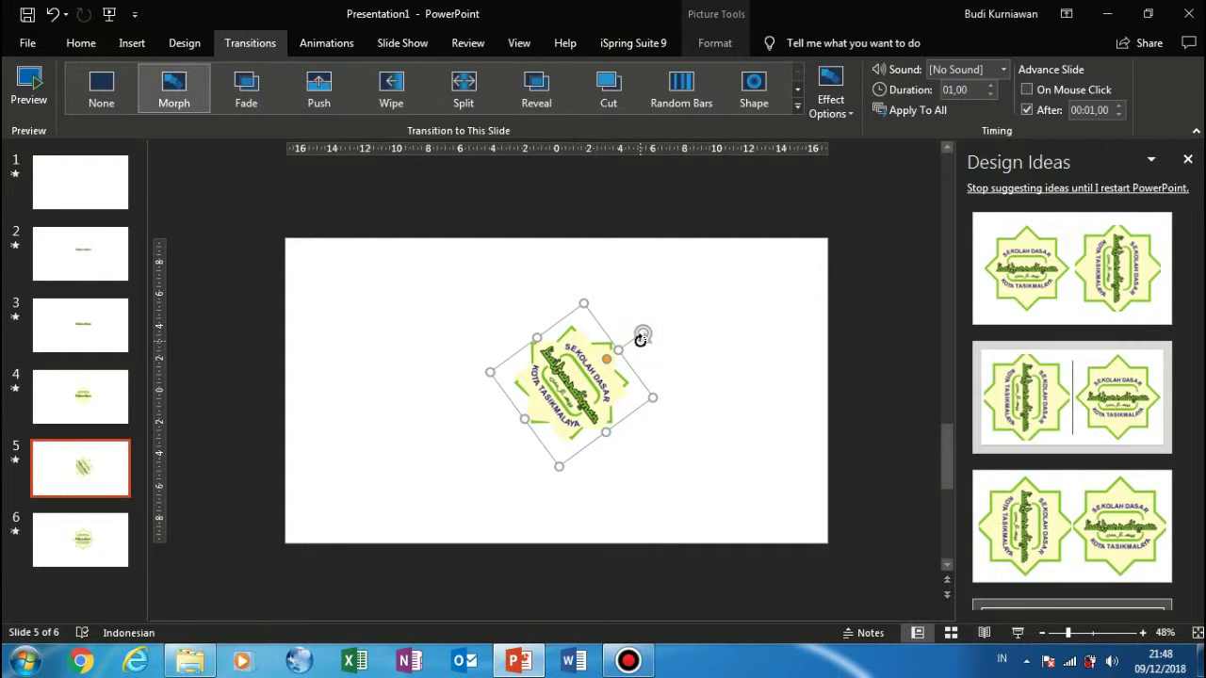
pyautogui.click(588, 238)
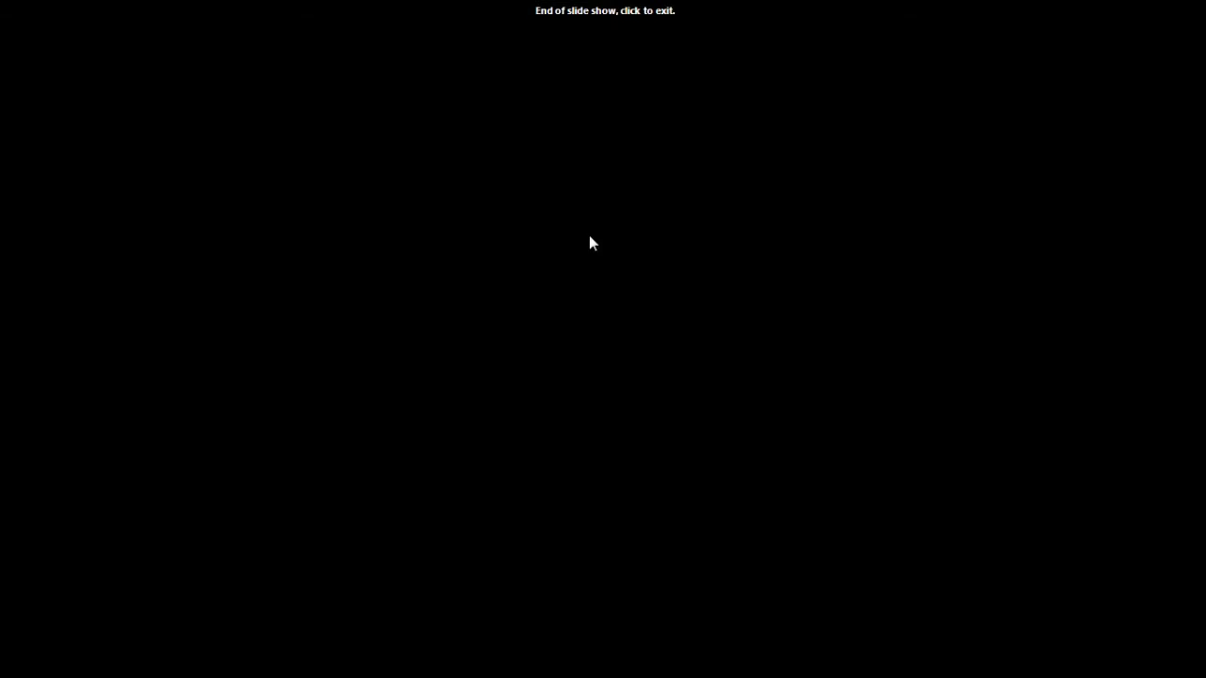
# - Close the finished slide show and return to the editor
pyautogui.click(592, 243)
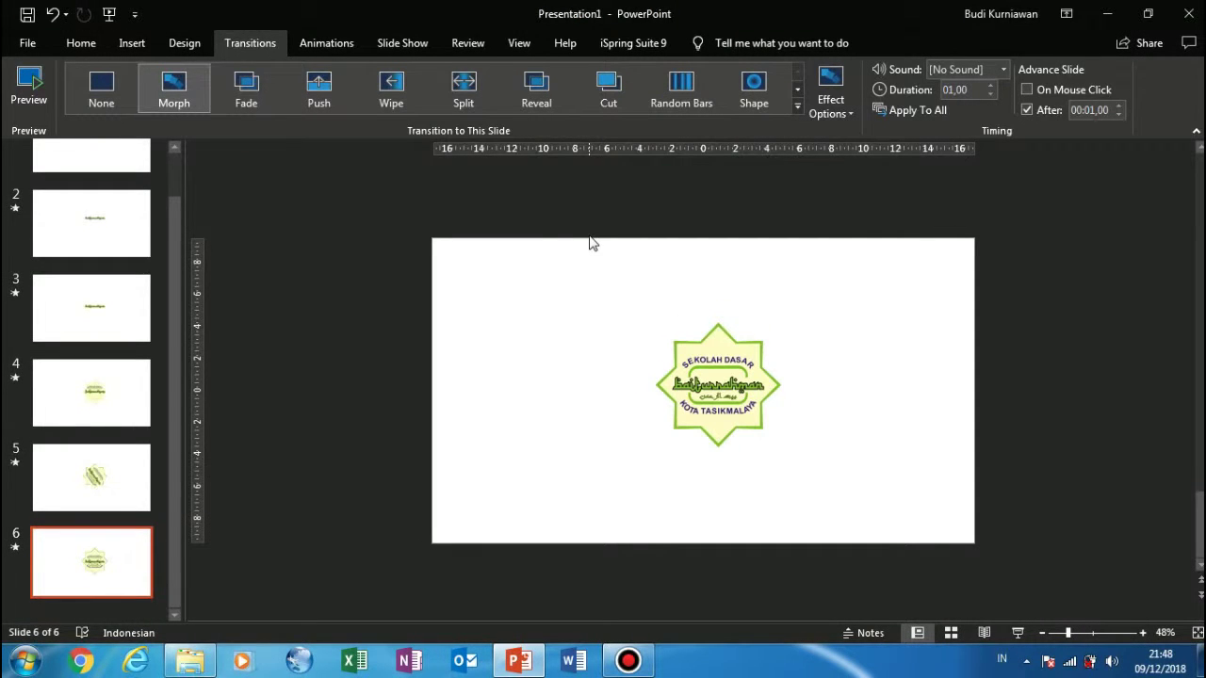
# - Duplicate slide 5 to create a new slide 6 with the tilted logo
pyautogui.click(88, 506)
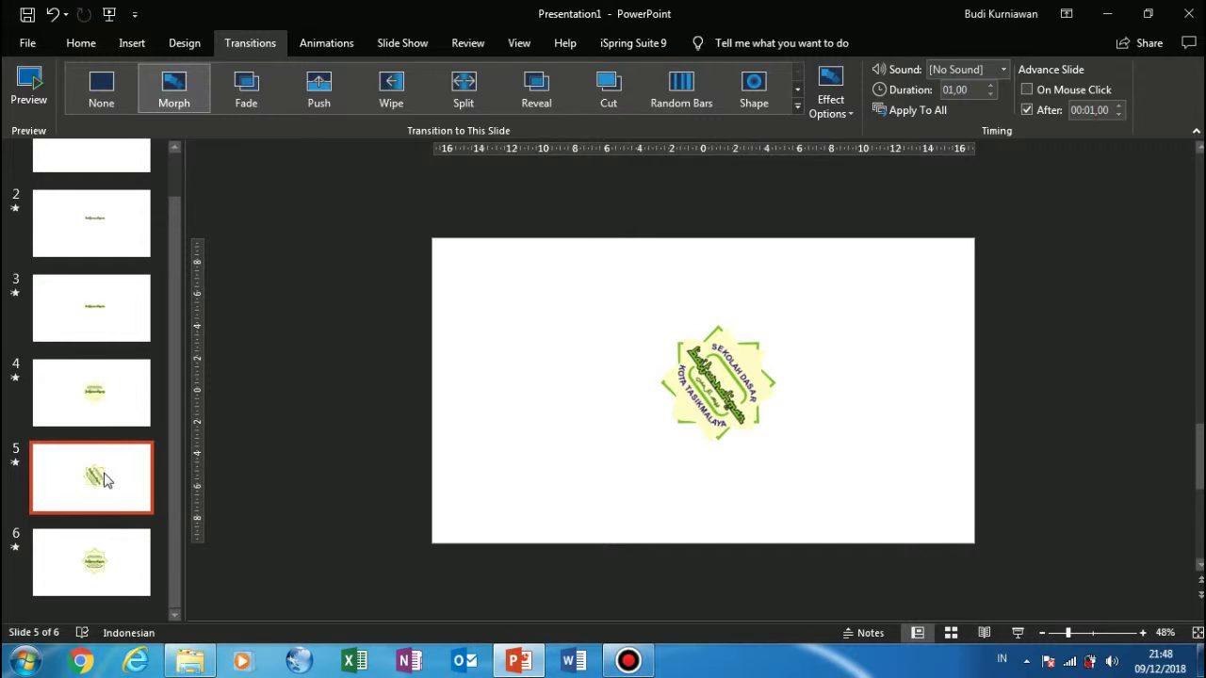
pyautogui.click(97, 414)
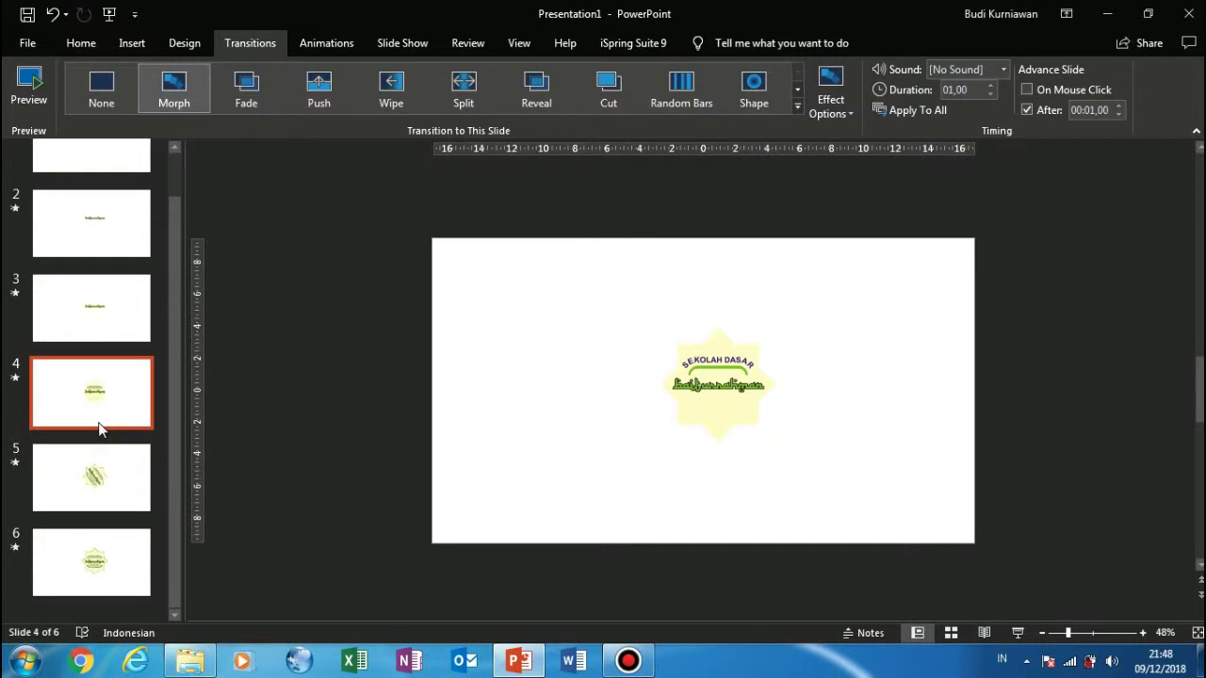
pyautogui.click(104, 476)
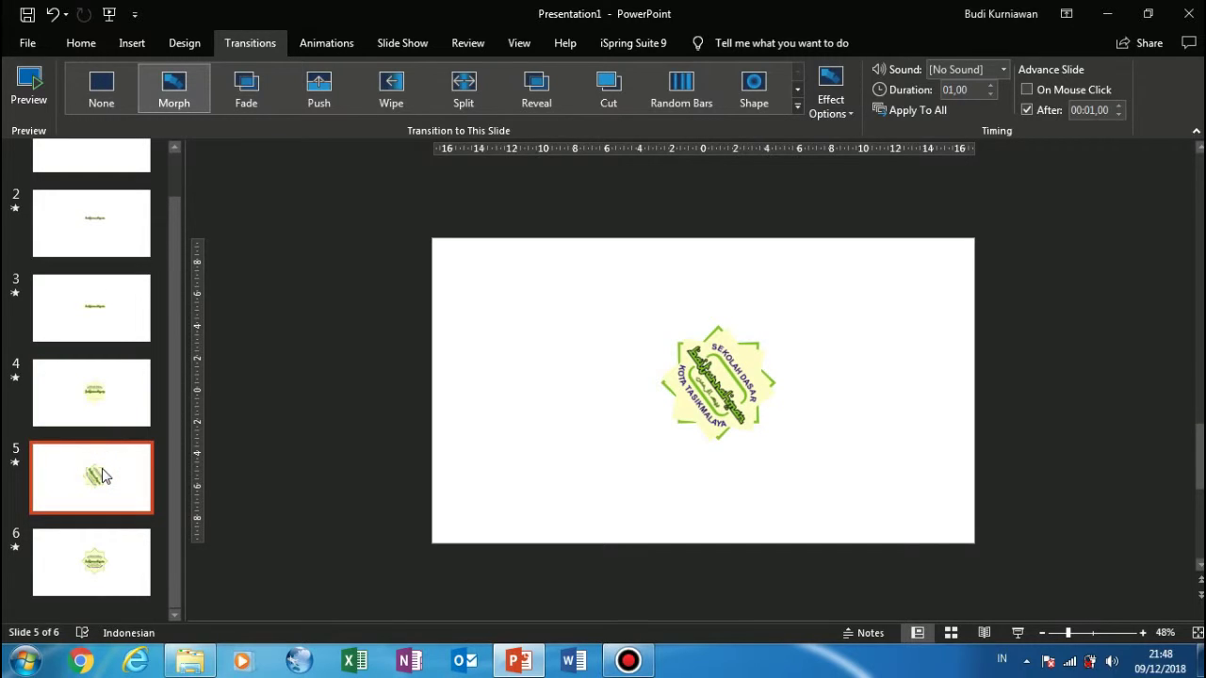
pyautogui.hotkey('ctrl', 'd')
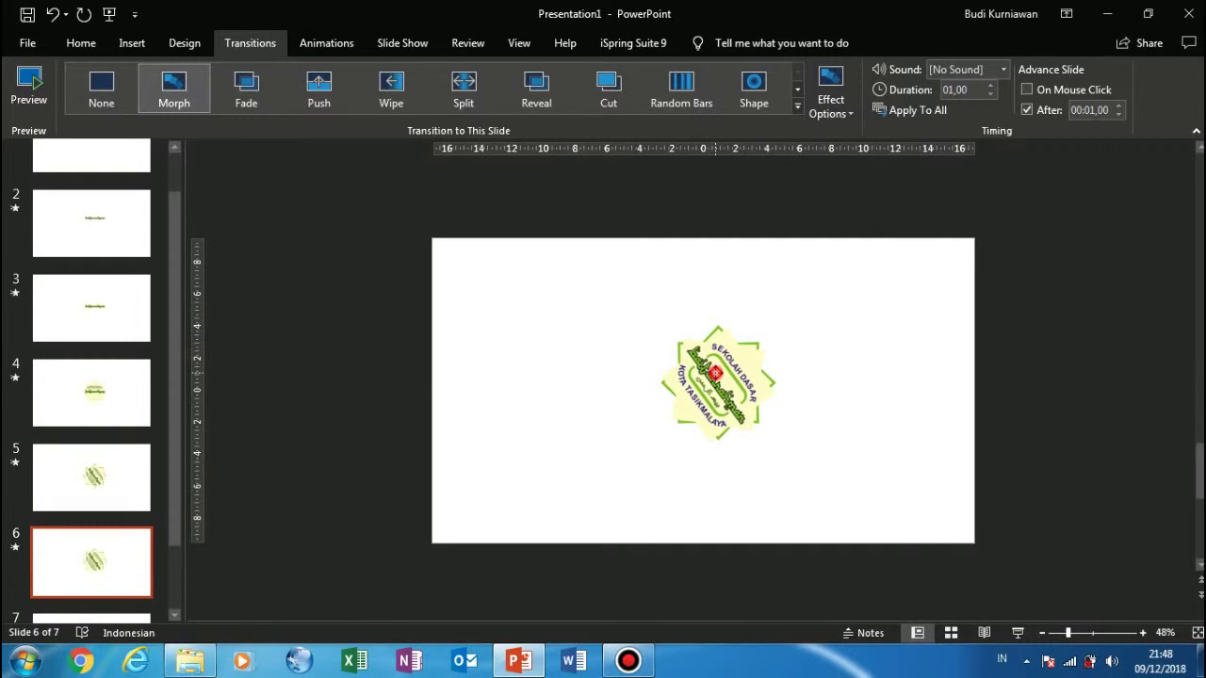
# - Enlarge the tilted logo on slide 6, then select slide 4's school name picture
pyautogui.click(716, 373)
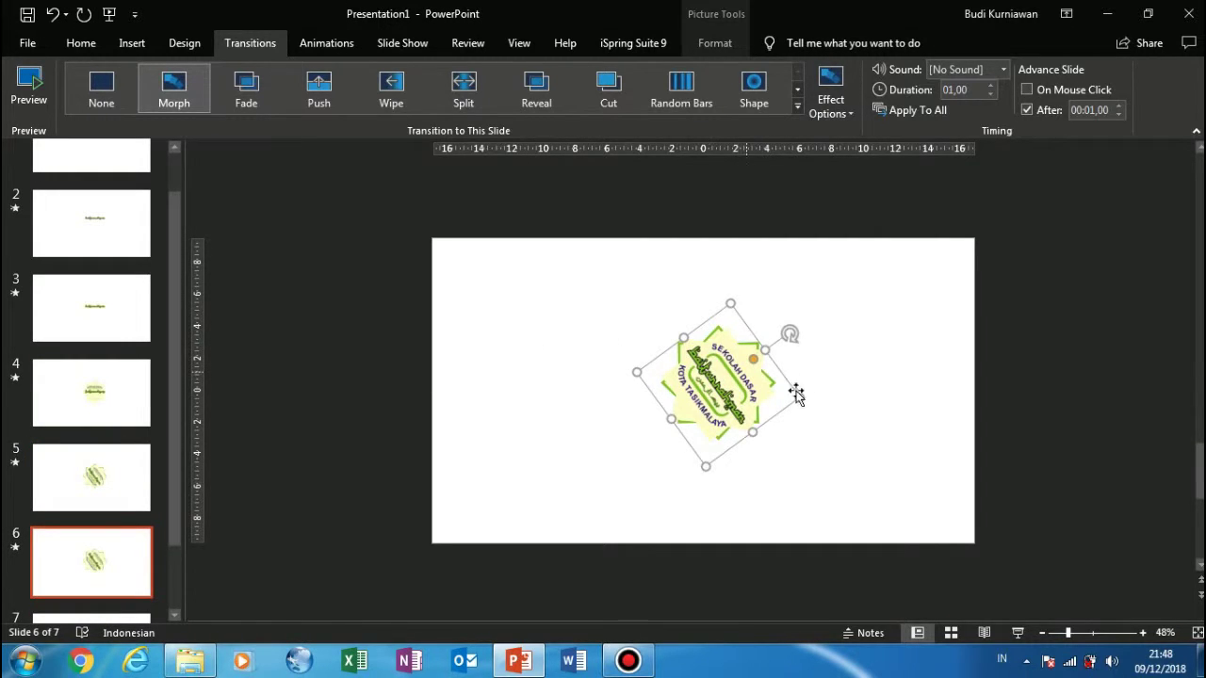
pyautogui.moveTo(797, 395); pyautogui.dragTo(879, 419)
pyautogui.click(121, 417)
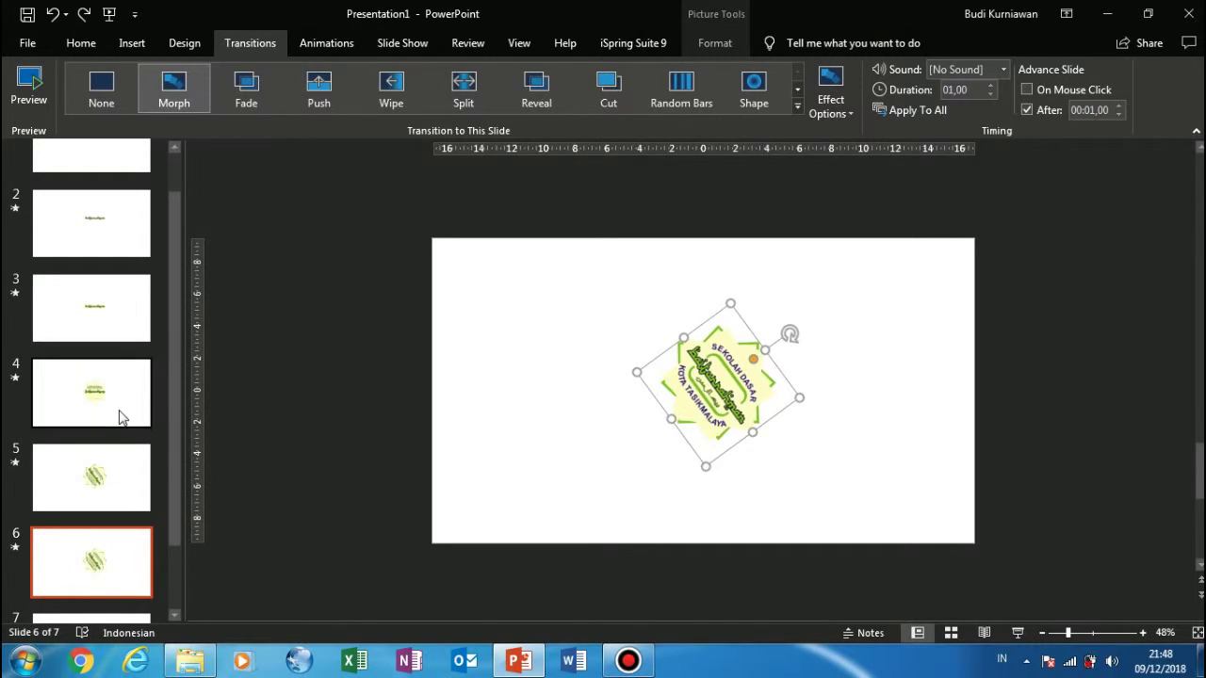
pyautogui.click(673, 386)
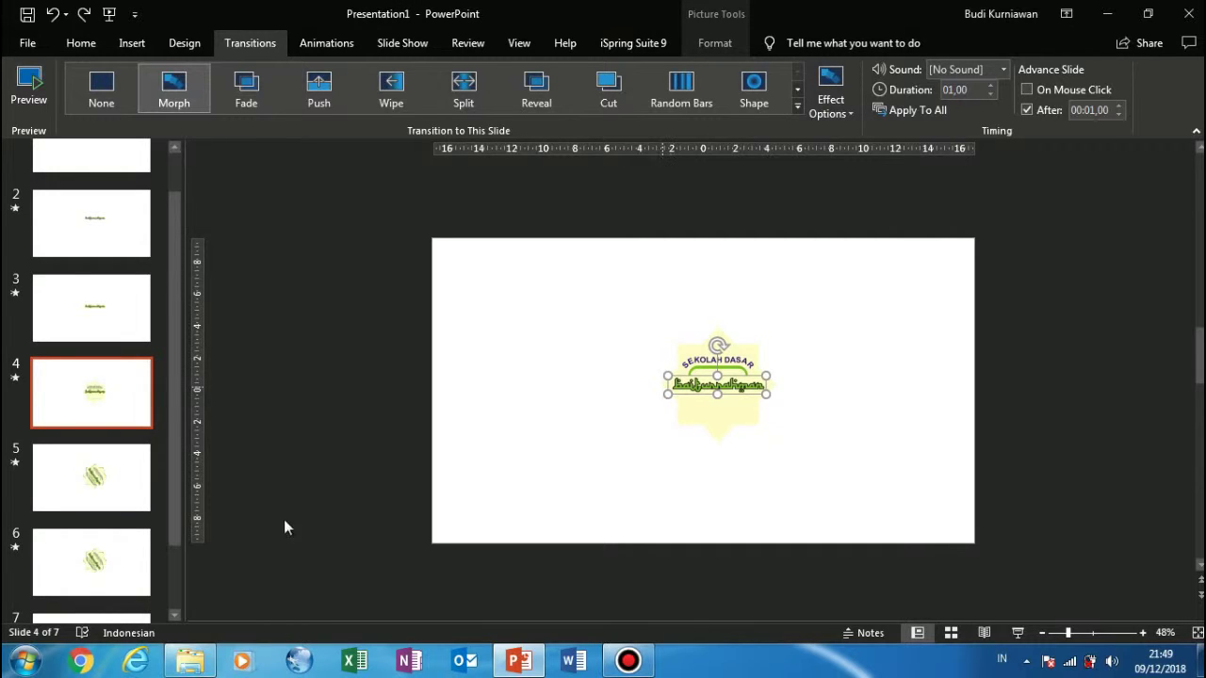
# - Enlarge slide 4's baiturrahman name picture wide across the faded badge and shift it left
pyautogui.click(121, 511)
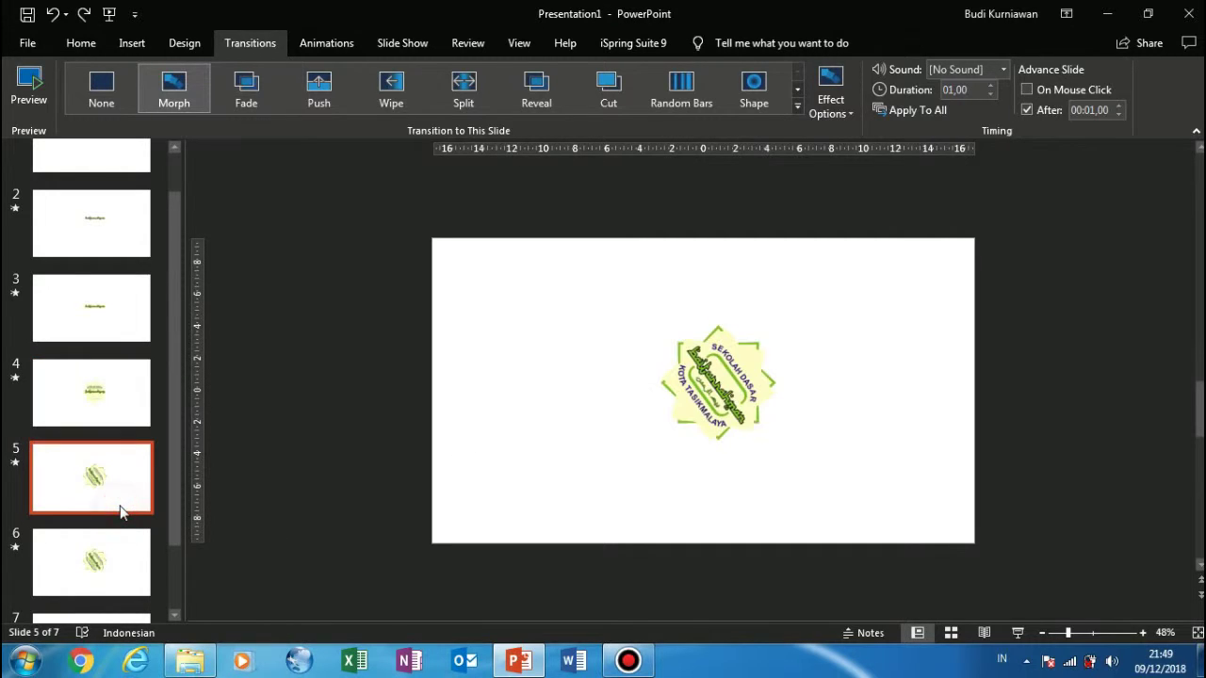
pyautogui.click(123, 400)
pyautogui.click(763, 387)
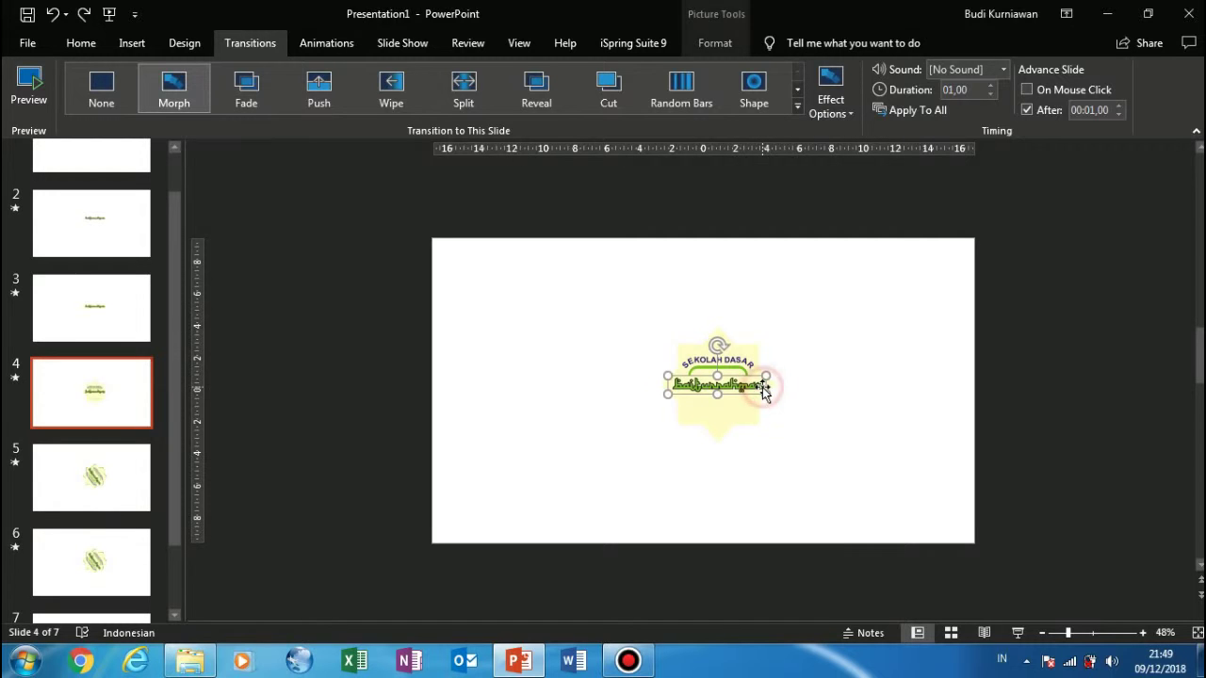
pyautogui.moveTo(768, 377); pyautogui.dragTo(902, 337)
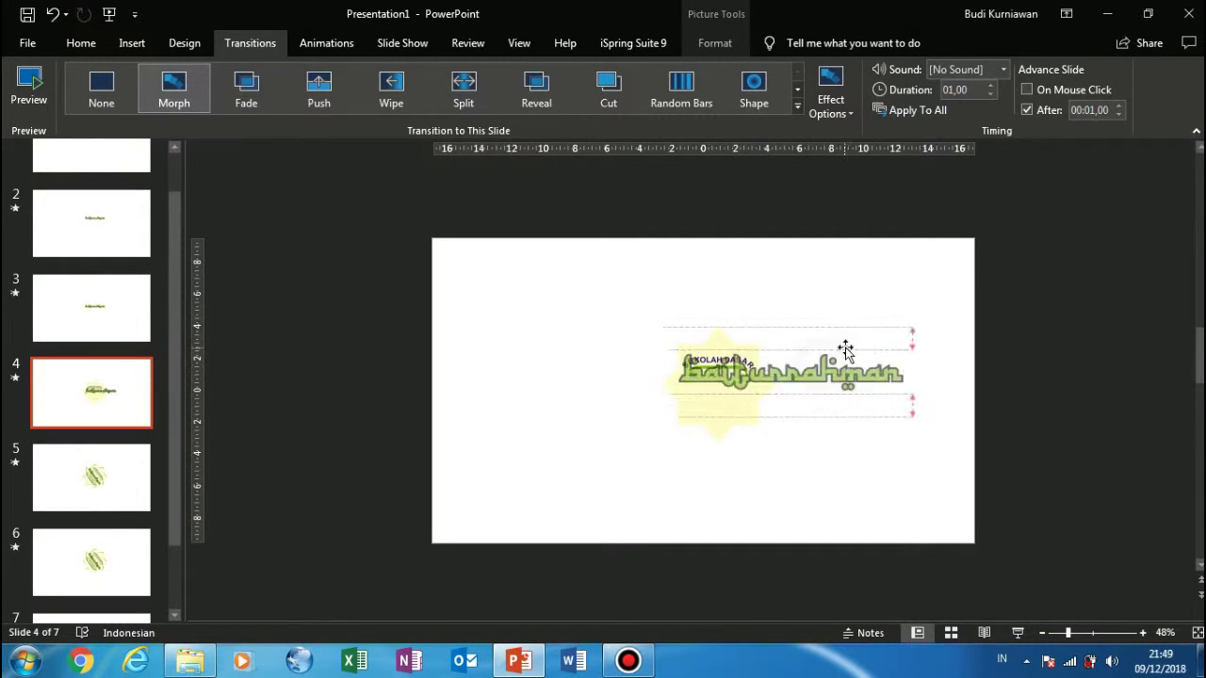
pyautogui.moveTo(811, 369); pyautogui.dragTo(768, 375)
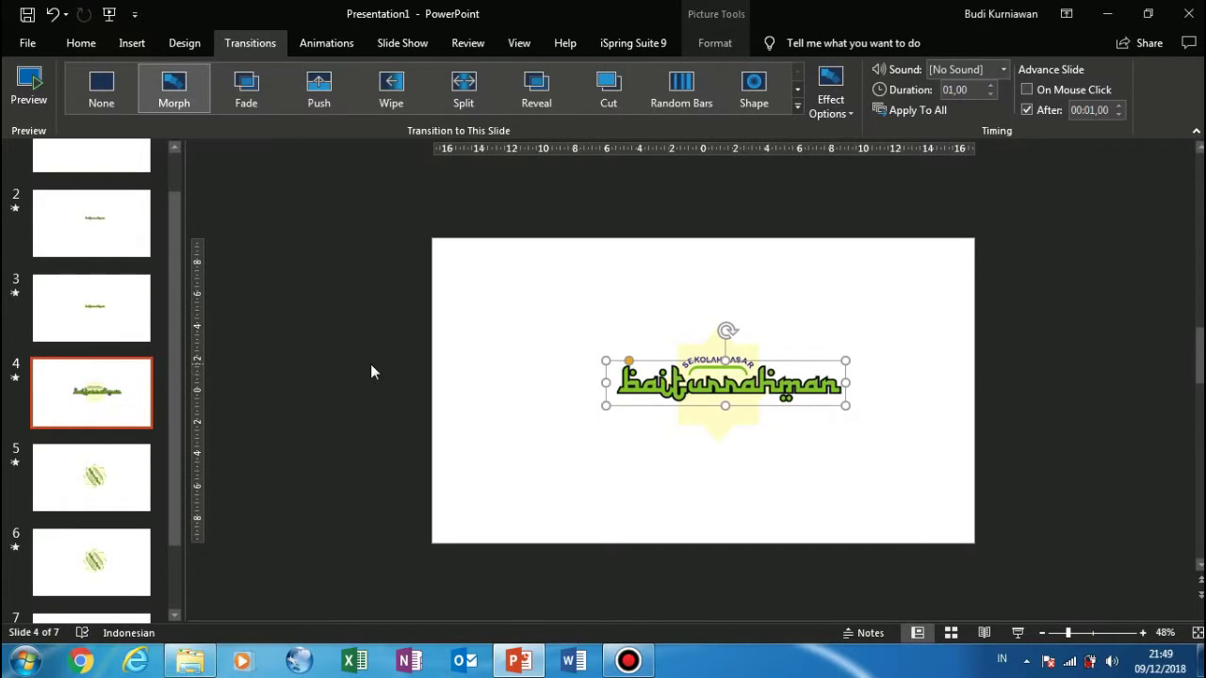
pyautogui.click(84, 172)
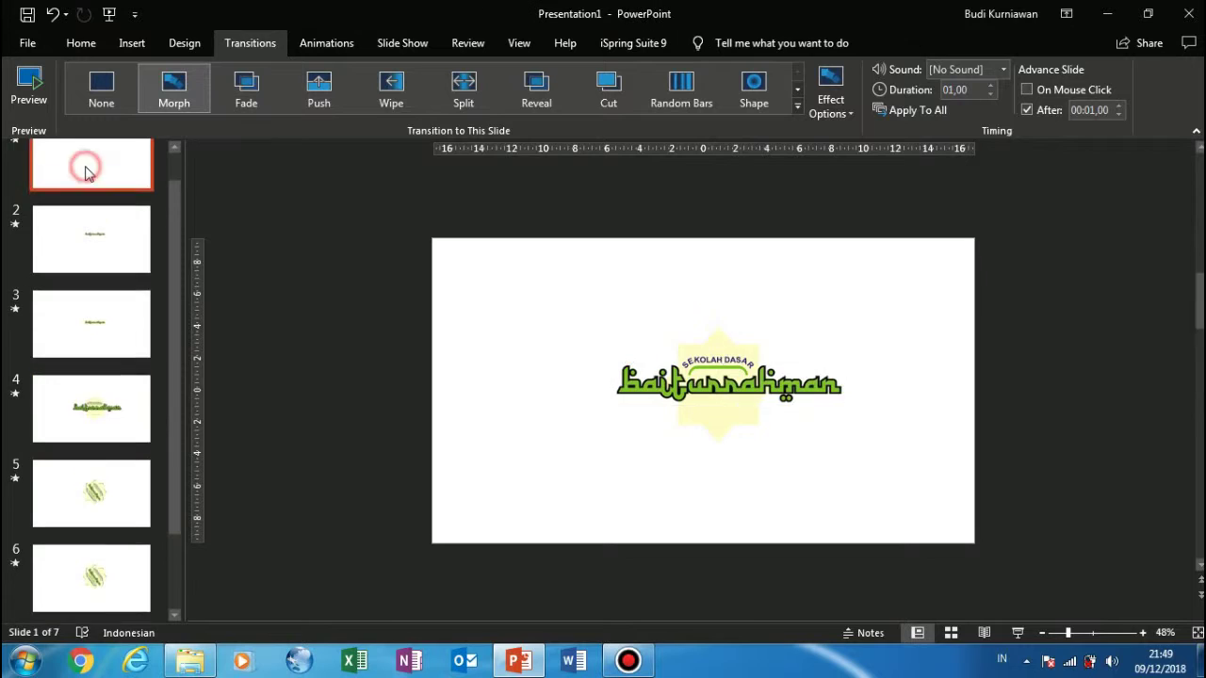
pyautogui.press('F5')
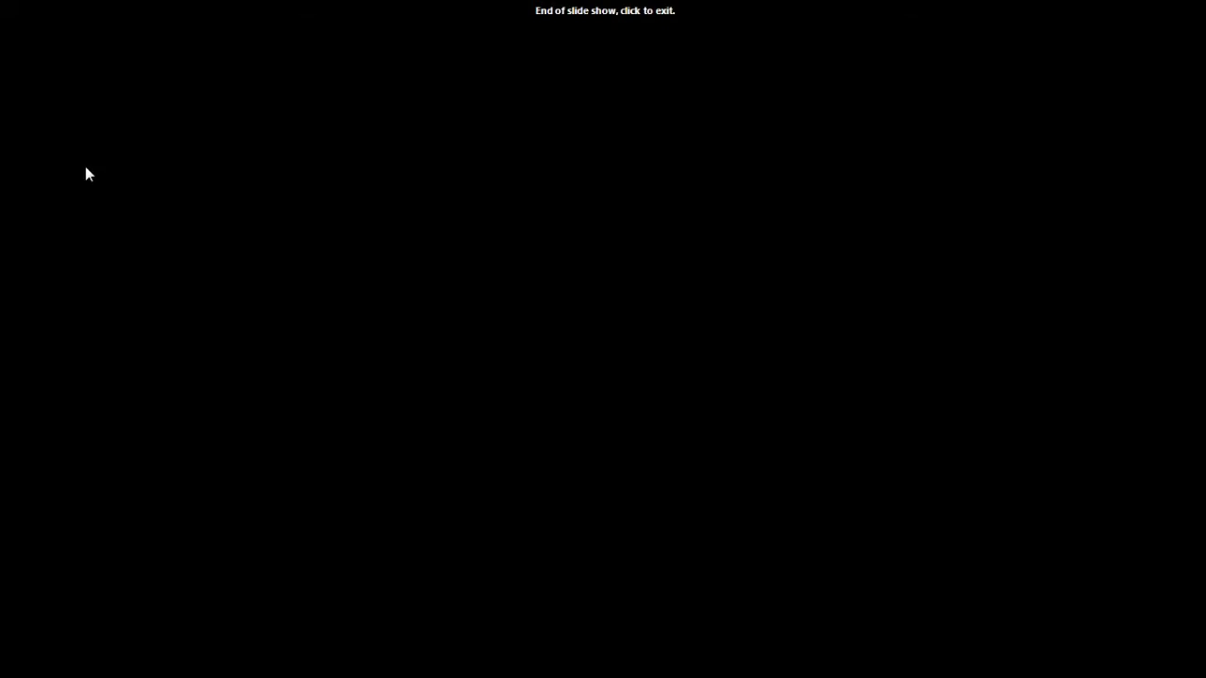
# - Set all slides to advance after 00:00,25 and start the slide show
pyautogui.click(85, 169)
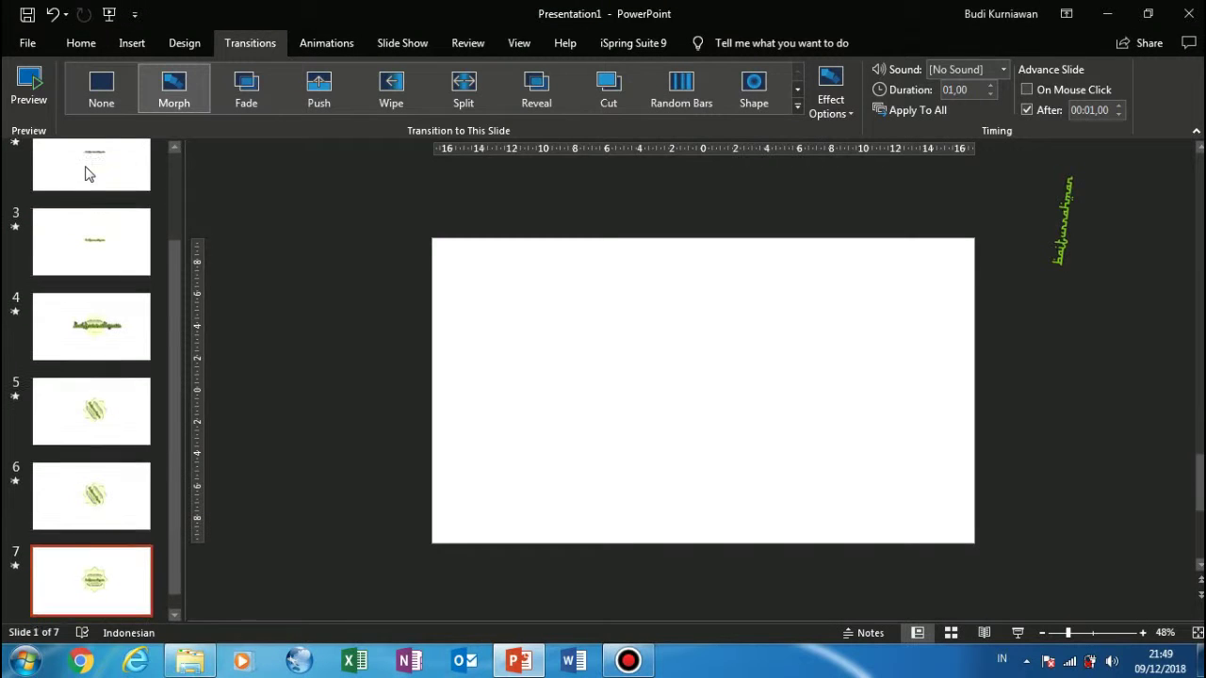
pyautogui.click(85, 486)
pyautogui.click(86, 379)
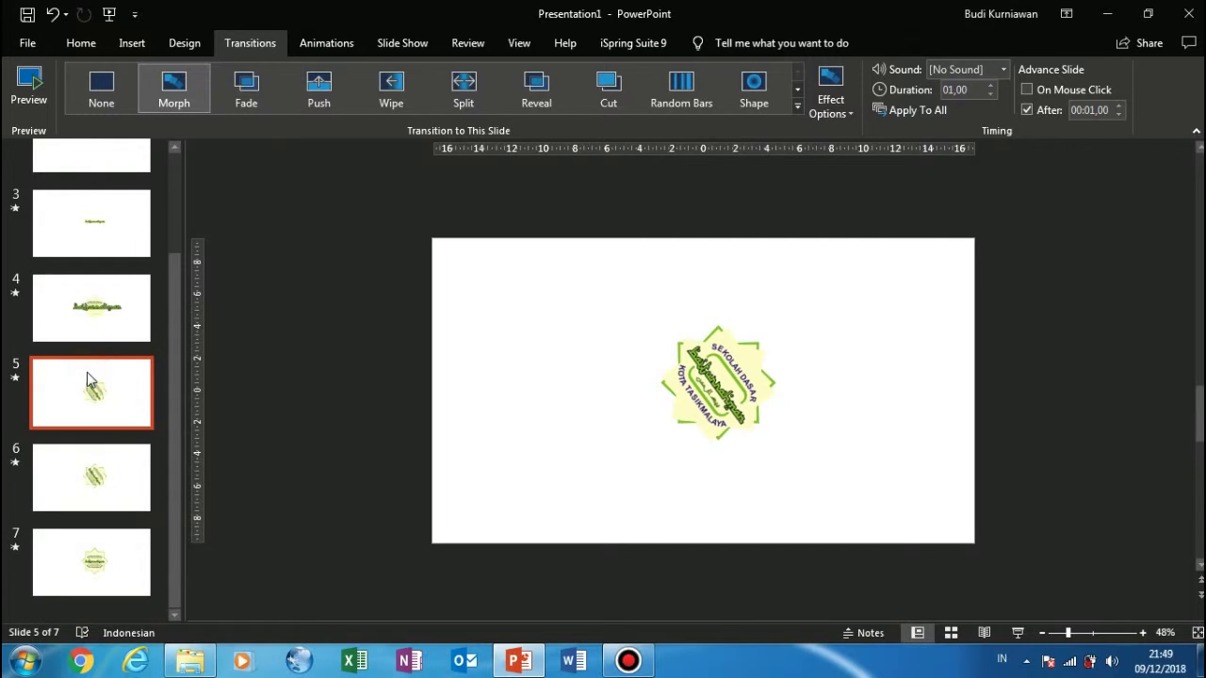
pyautogui.click(1118, 114)
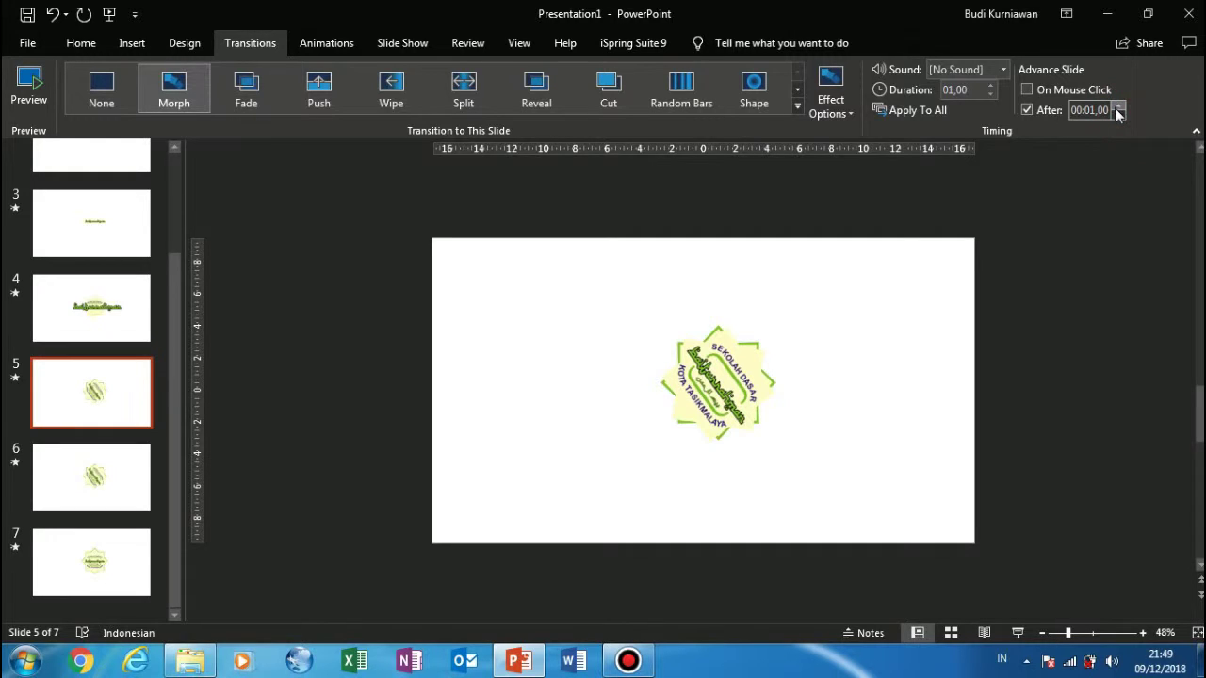
pyautogui.click(1118, 114)
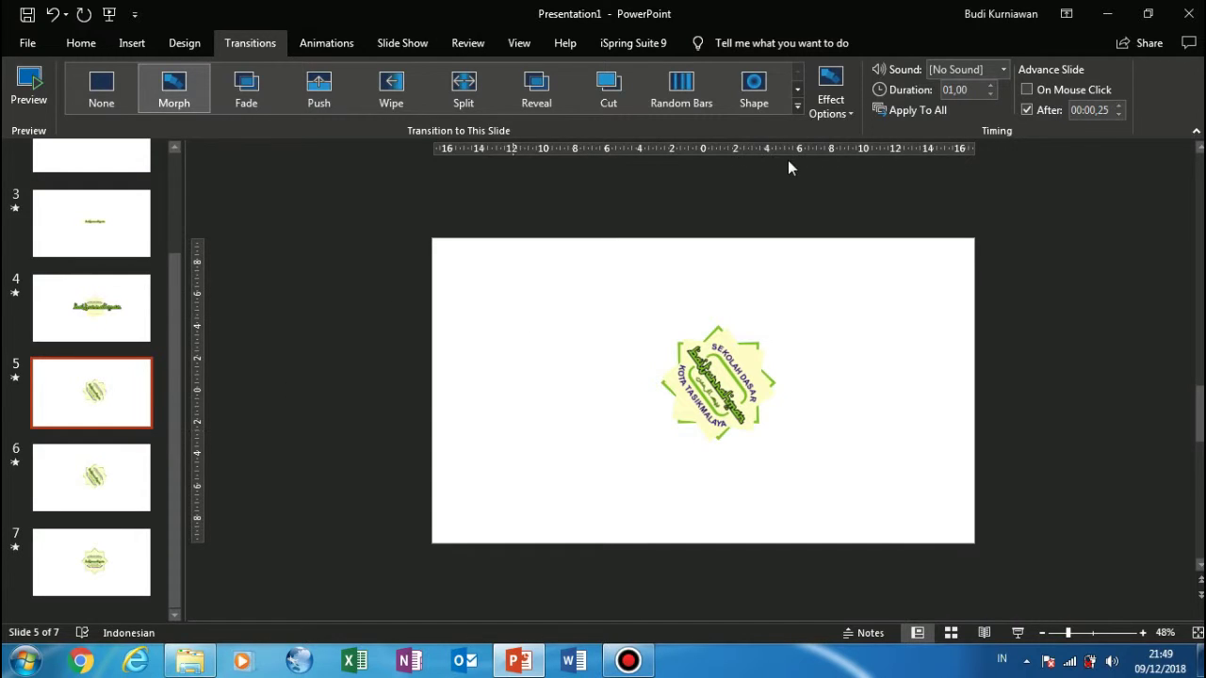
pyautogui.click(905, 110)
pyautogui.press('F5')
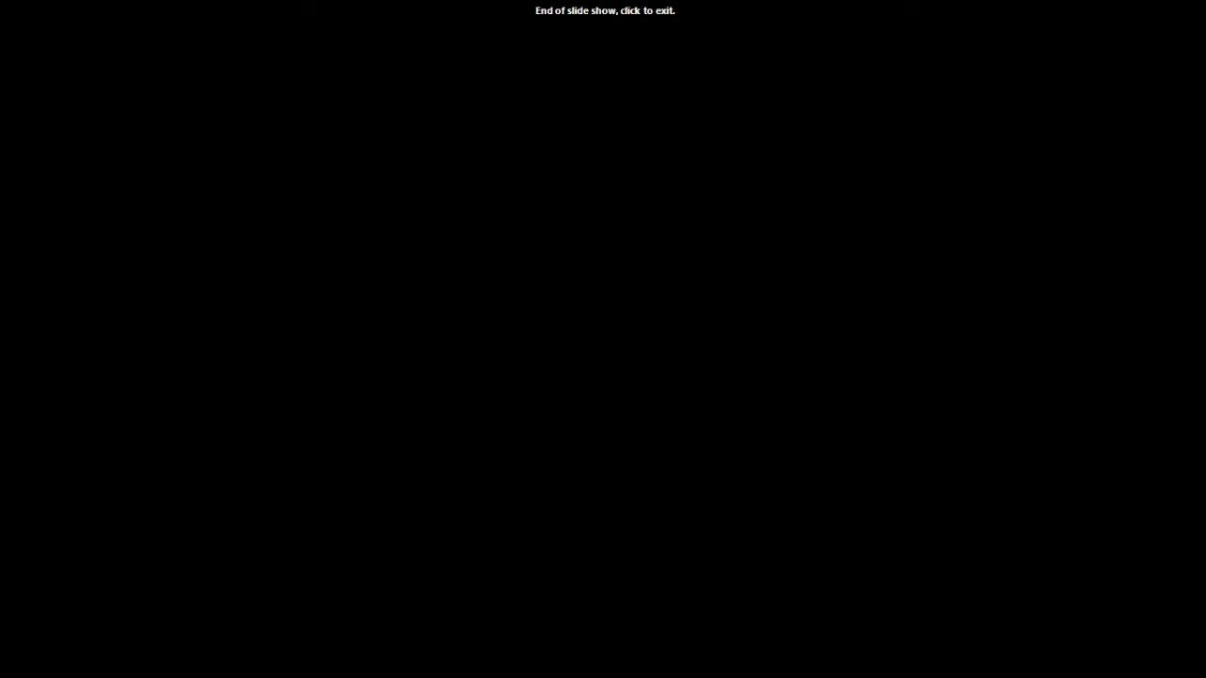
# - Exit the slide show and duplicate slide 7 to create slide 8
pyautogui.click(524, 179)
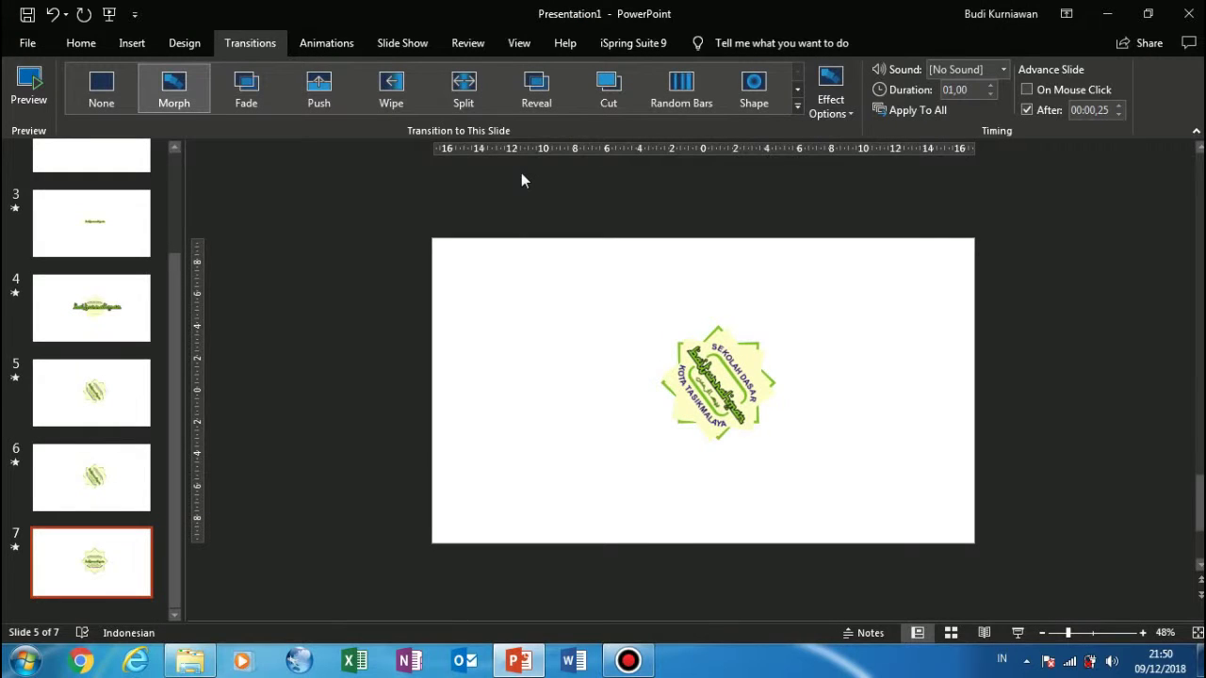
pyautogui.click(660, 320)
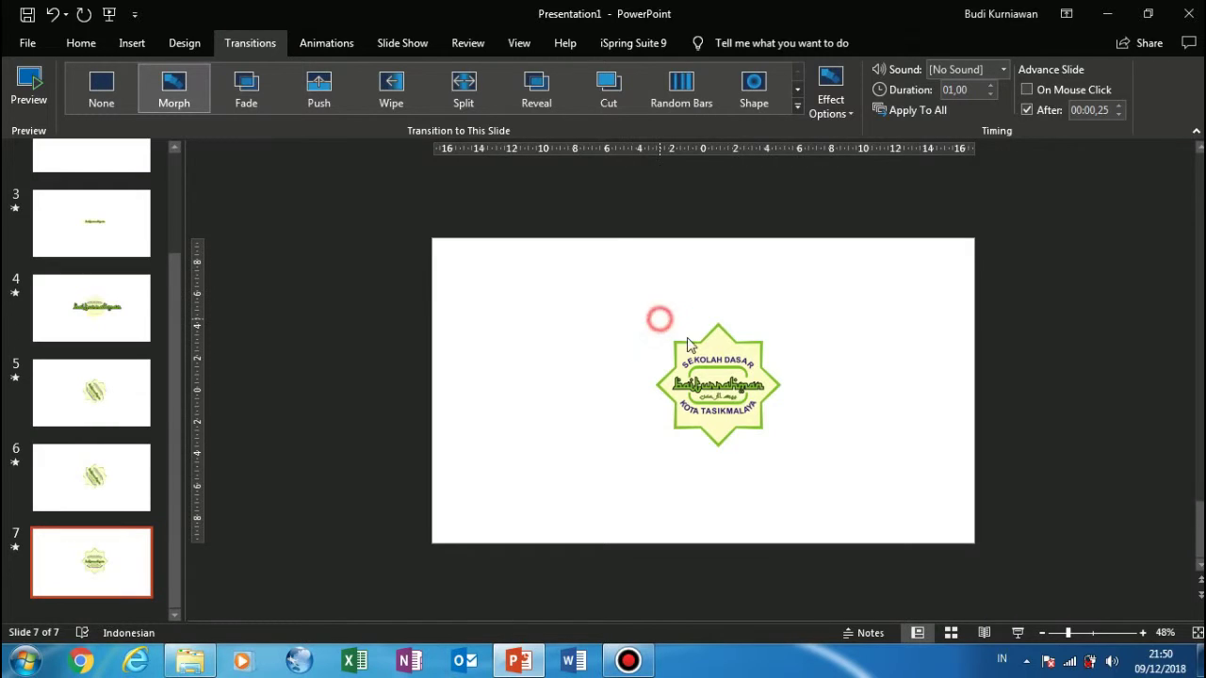
pyautogui.click(688, 345)
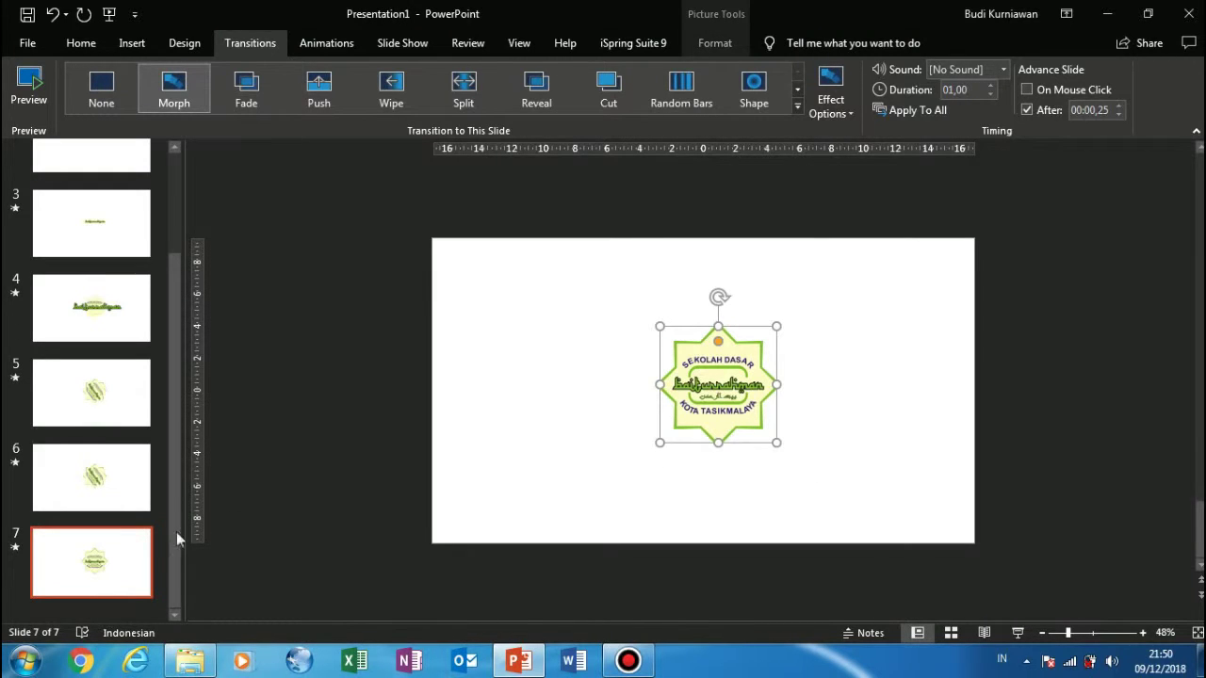
pyautogui.click(108, 570)
pyautogui.hotkey('ctrl', 'd')
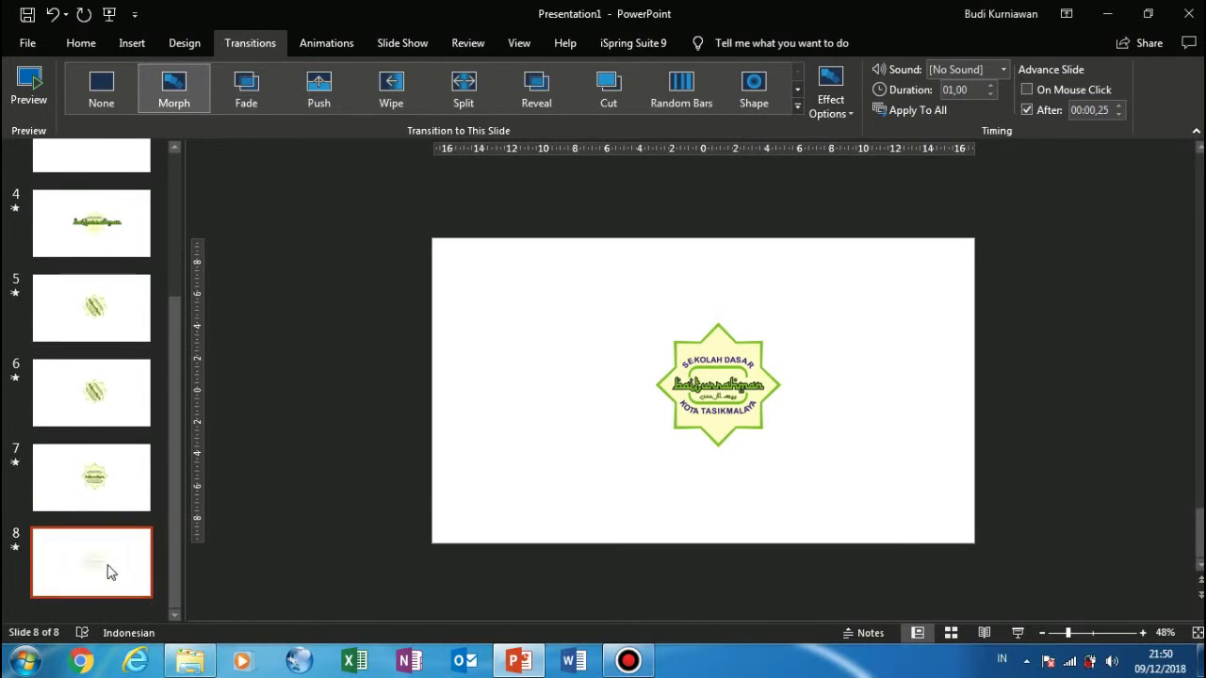
# - Move the upright star badge on slide 8 to the left side of the slide
pyautogui.click(714, 405)
pyautogui.keyDown('ctrl'); pyautogui.moveTo(716, 407); pyautogui.dragTo(563, 399); pyautogui.keyUp('ctrl')
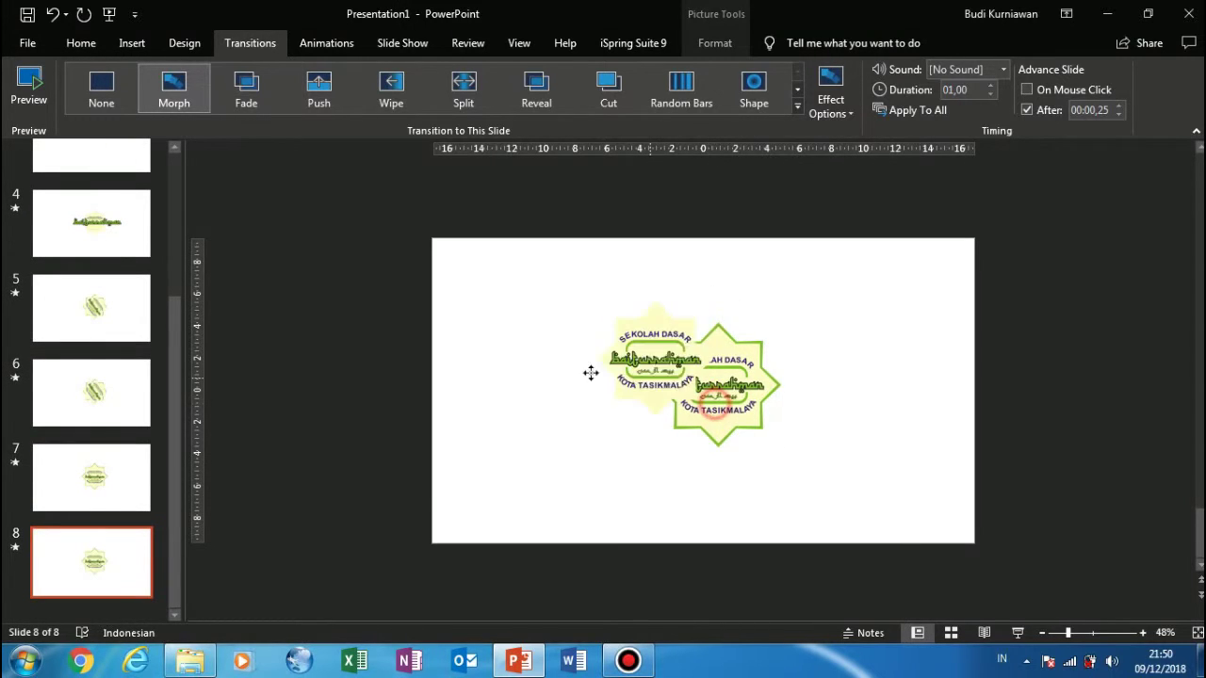
pyautogui.hotkey('ctrl', 'z')
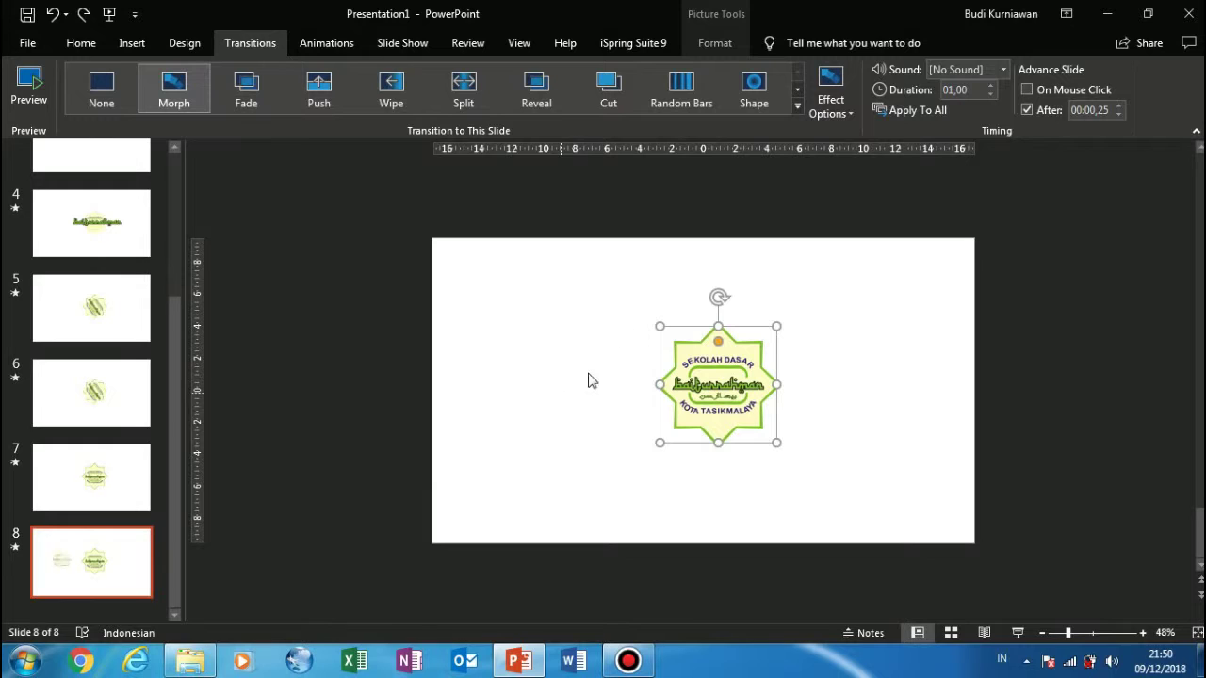
pyautogui.moveTo(622, 290); pyautogui.dragTo(806, 474)
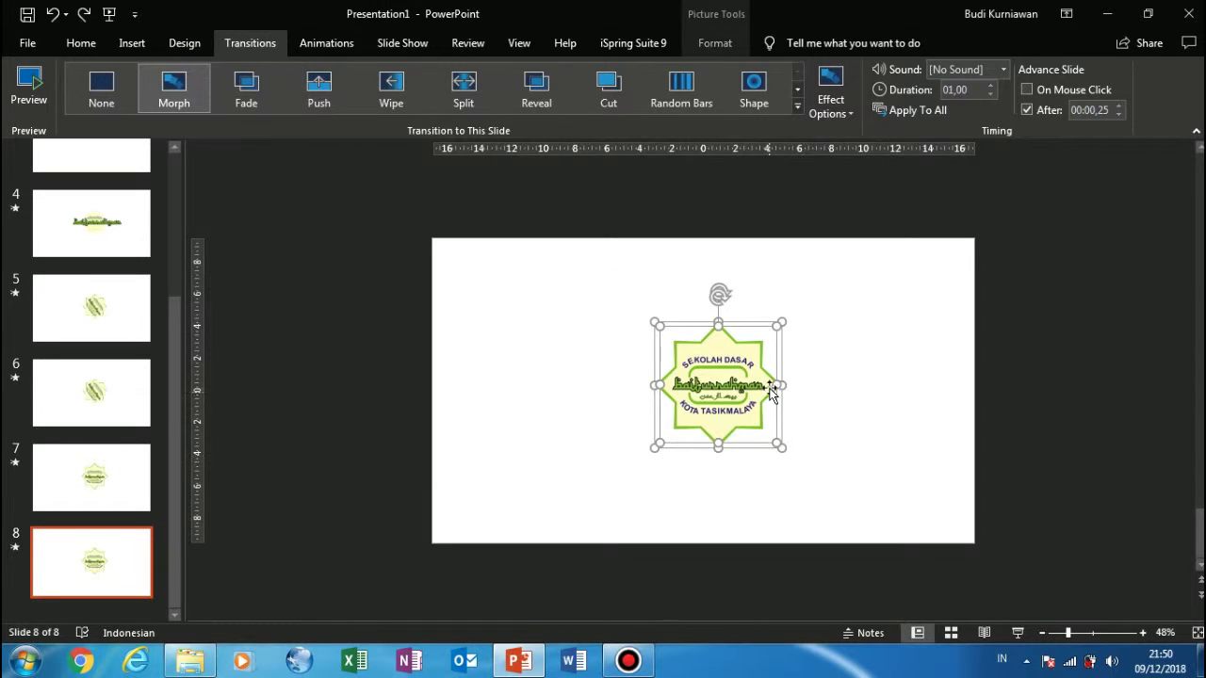
pyautogui.moveTo(768, 385); pyautogui.dragTo(607, 384)
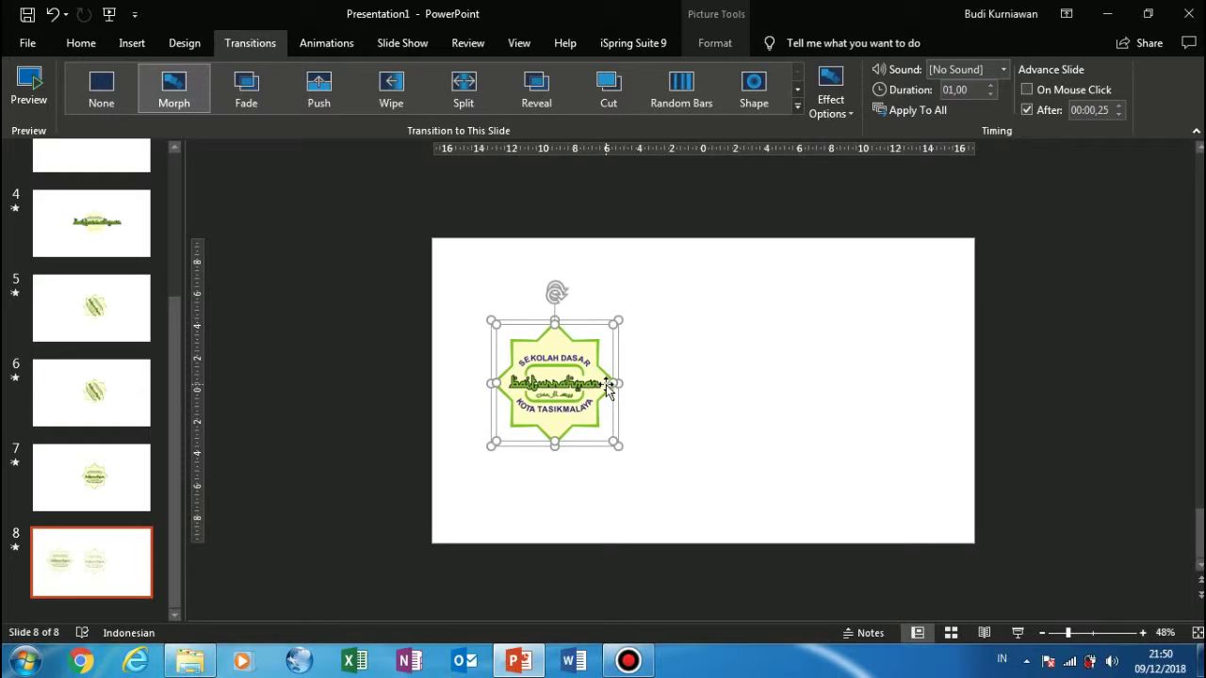
pyautogui.click(608, 312)
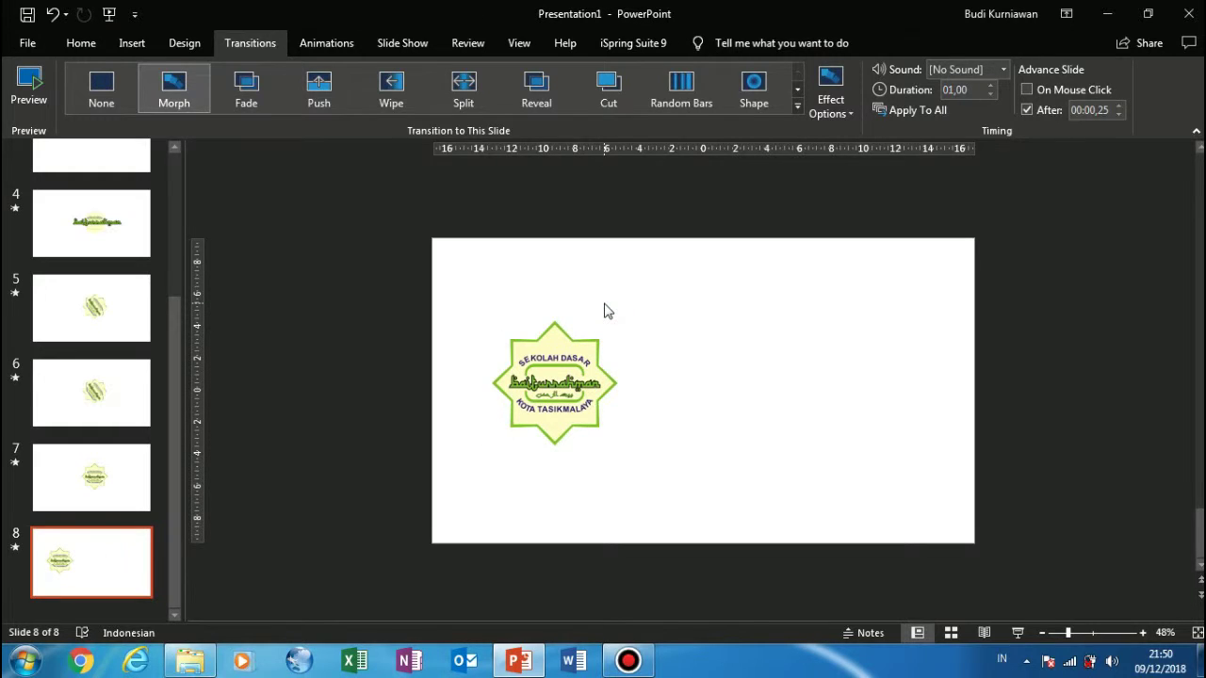
pyautogui.click(133, 45)
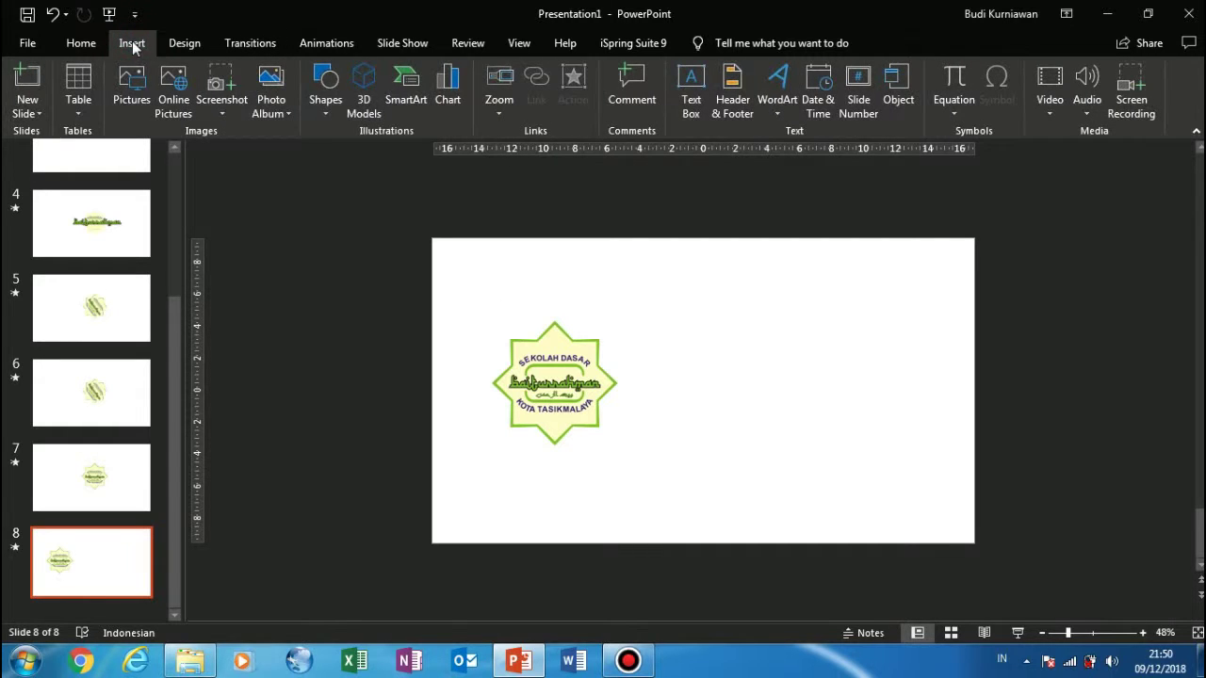
pyautogui.click(688, 99)
pyautogui.click(646, 368)
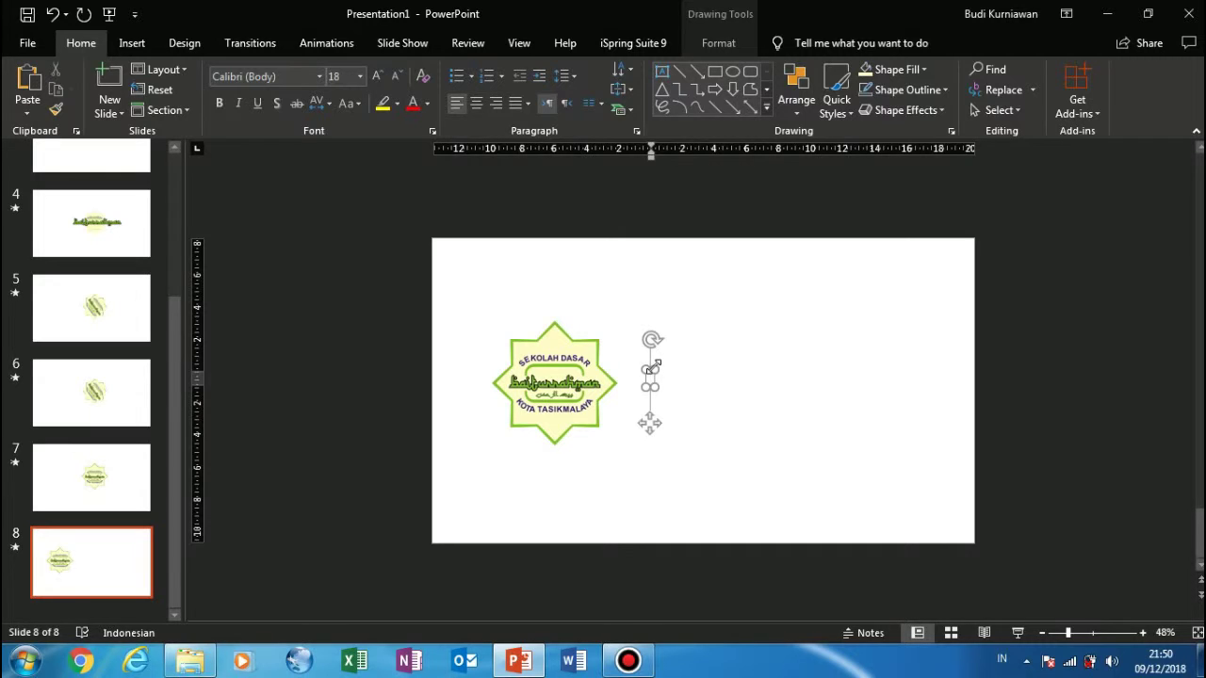
pyautogui.click(653, 379)
pyautogui.press('Delete')
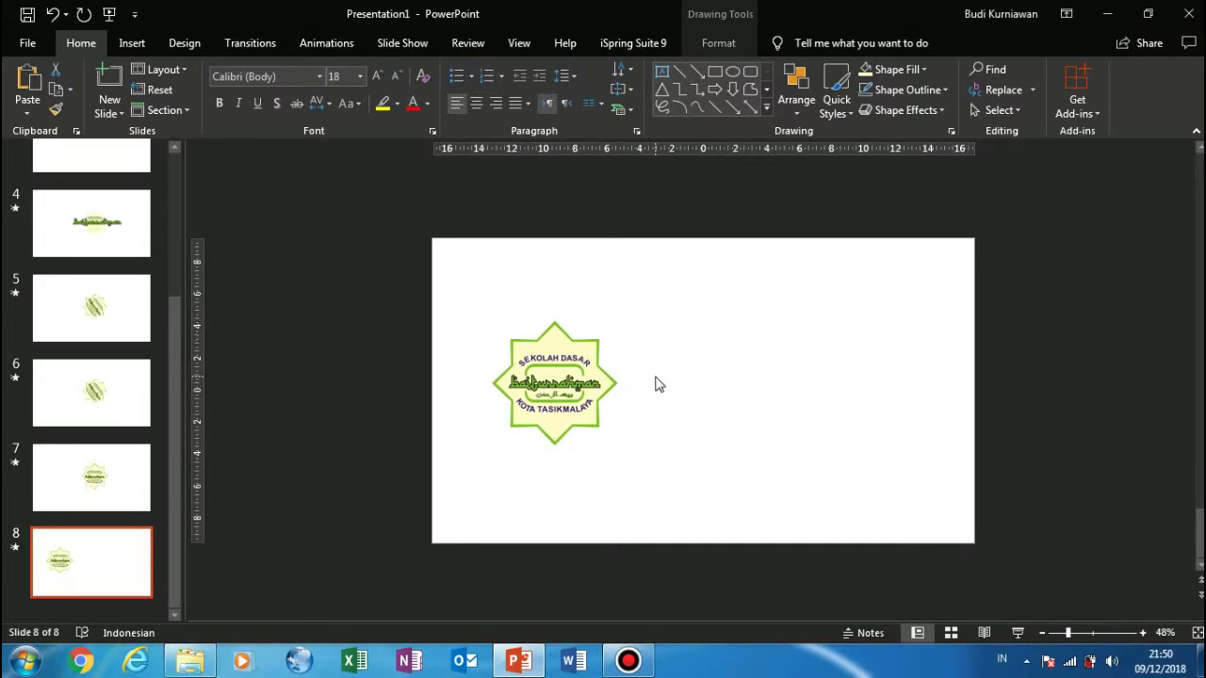
pyautogui.click(593, 386)
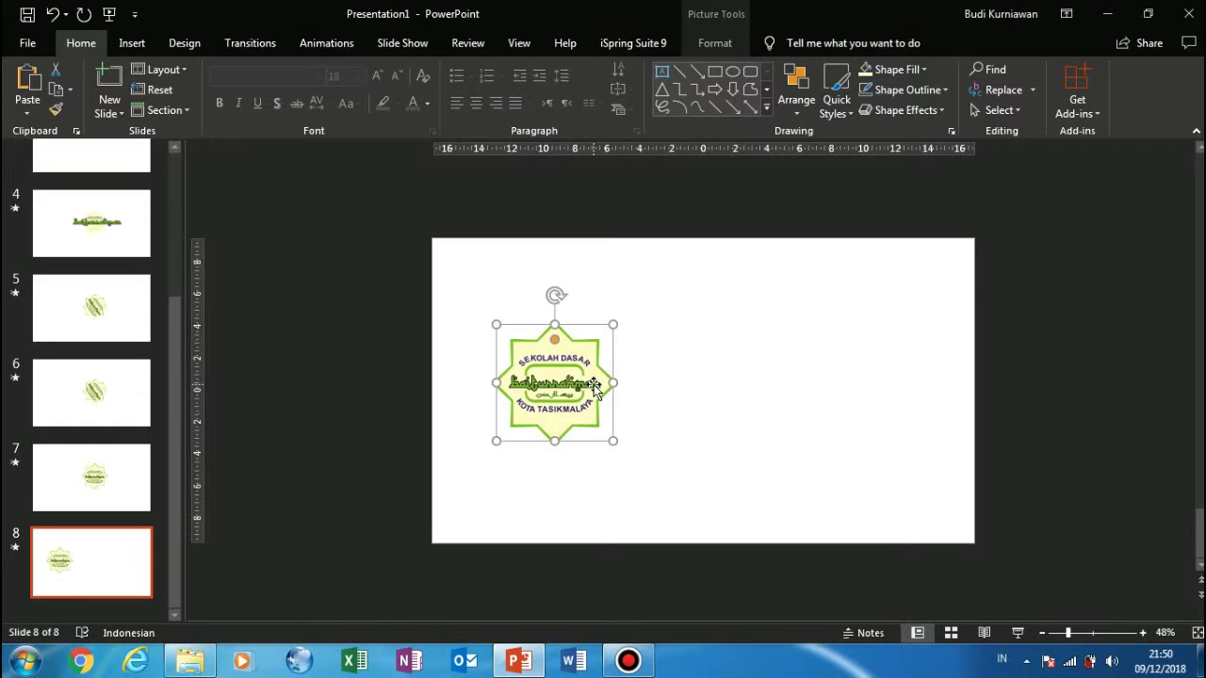
# - Paste the stretched baiturrahman name picture from slide 4 onto slide 8
pyautogui.click(94, 574)
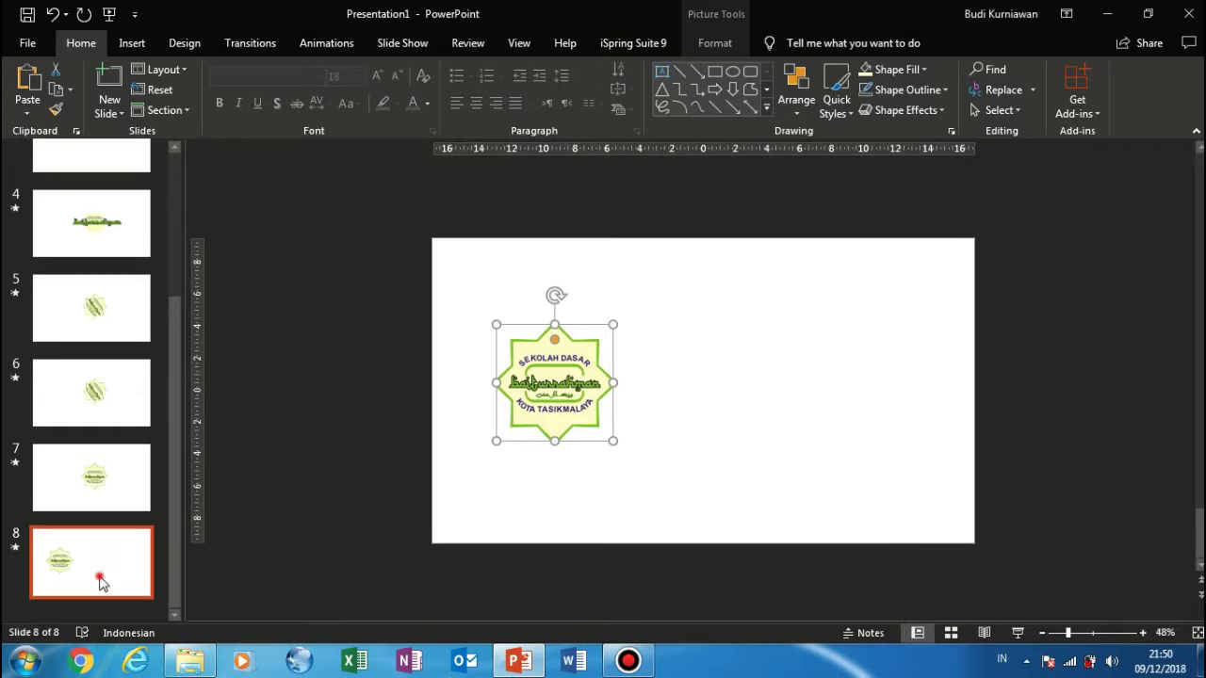
pyautogui.click(107, 399)
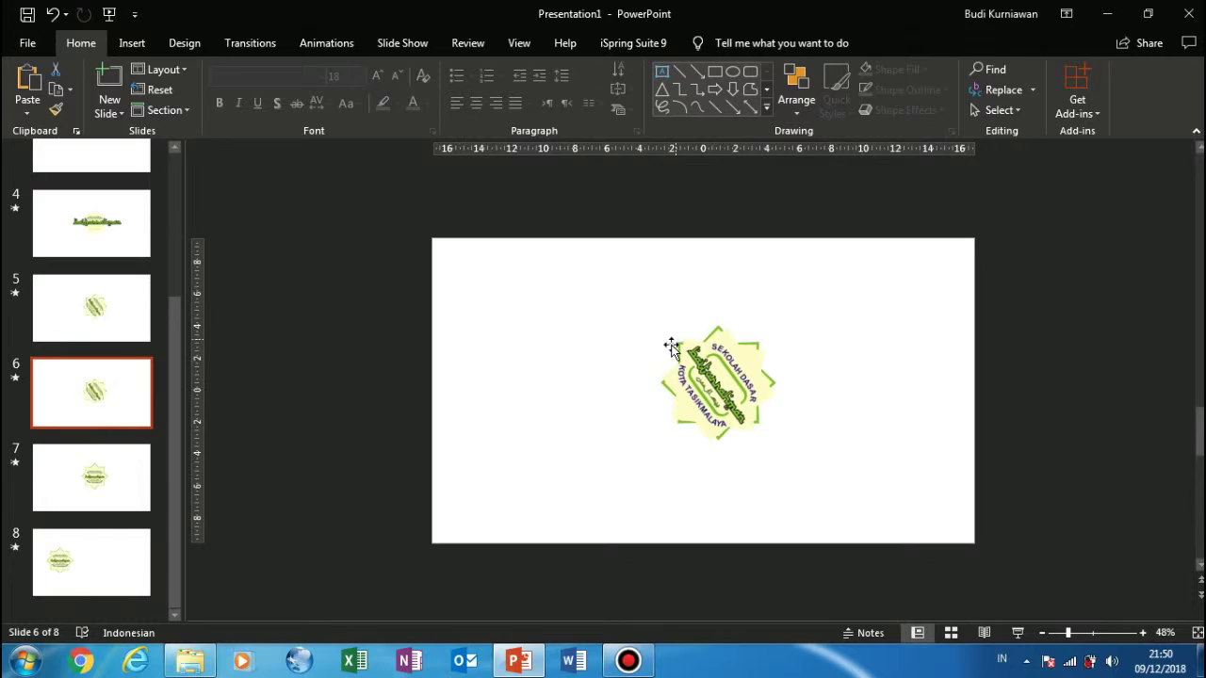
pyautogui.click(83, 221)
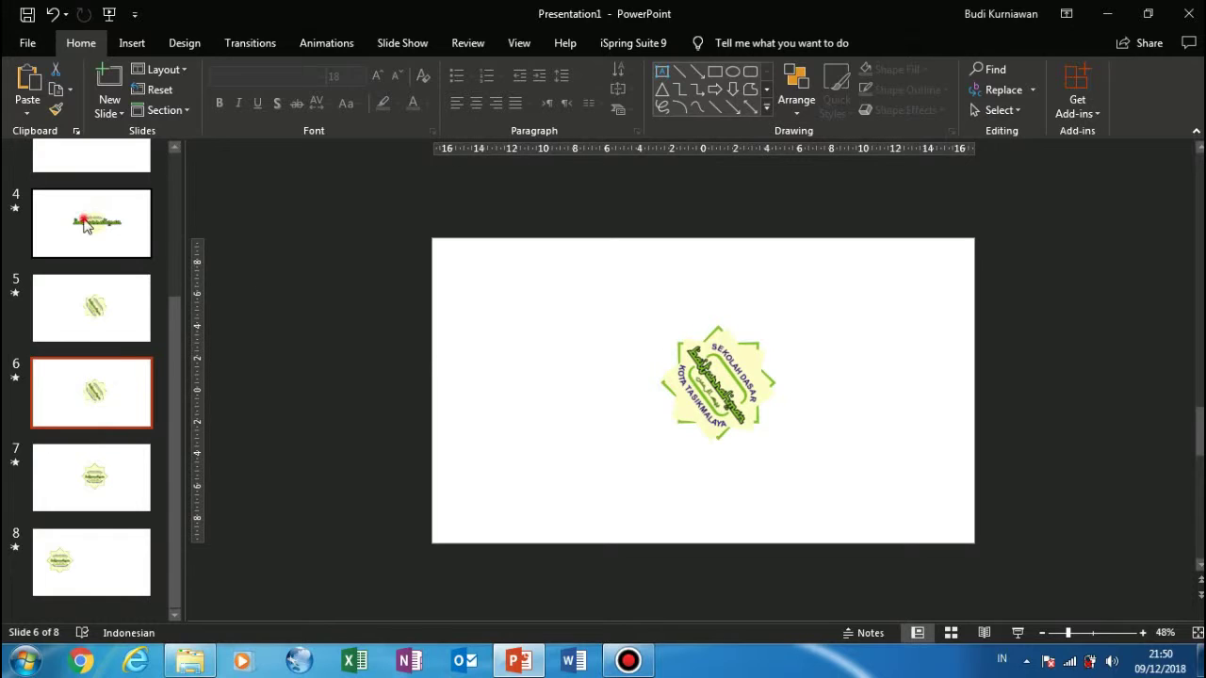
pyautogui.click(673, 386)
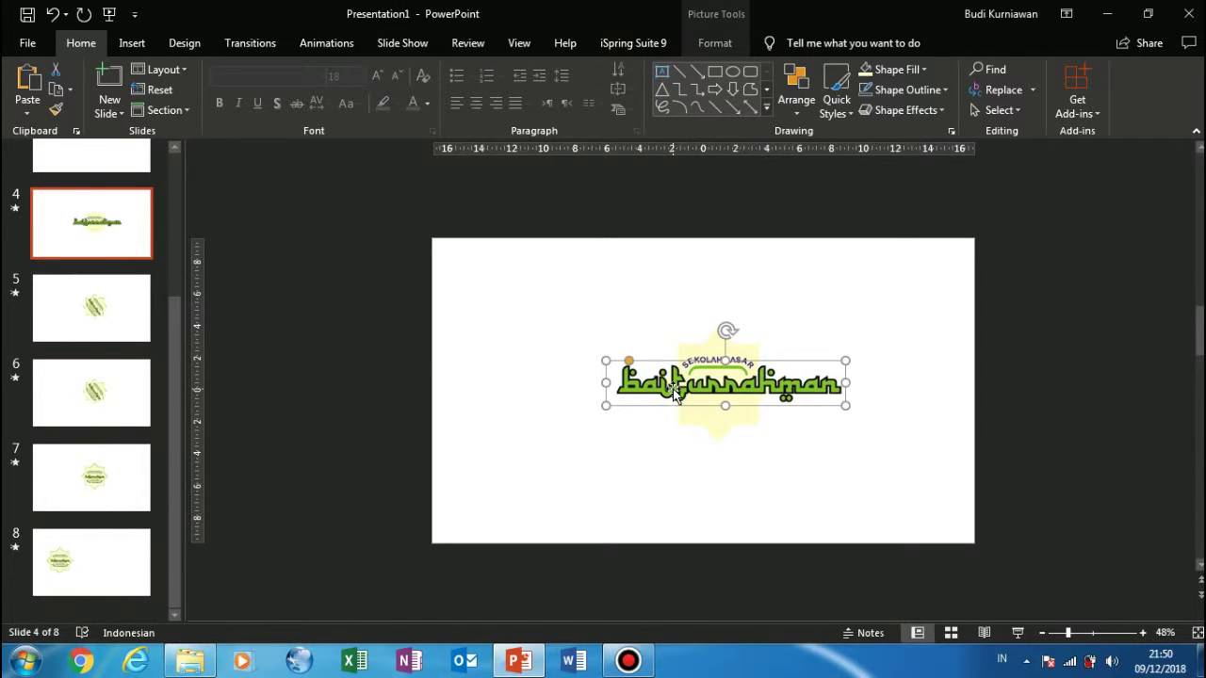
pyautogui.click(122, 570)
pyautogui.hotkey('ctrl', 'v')
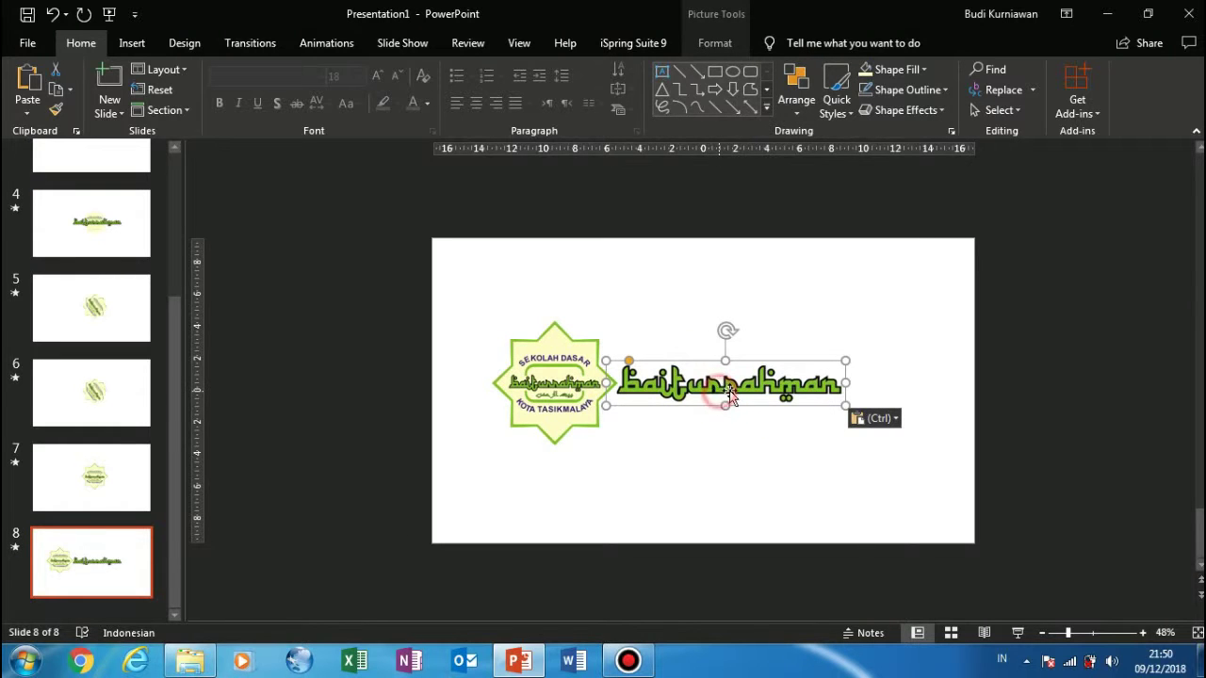
# - Place the name right of the star, then nudge both objects right three steps together
pyautogui.moveTo(720, 393); pyautogui.dragTo(745, 396)
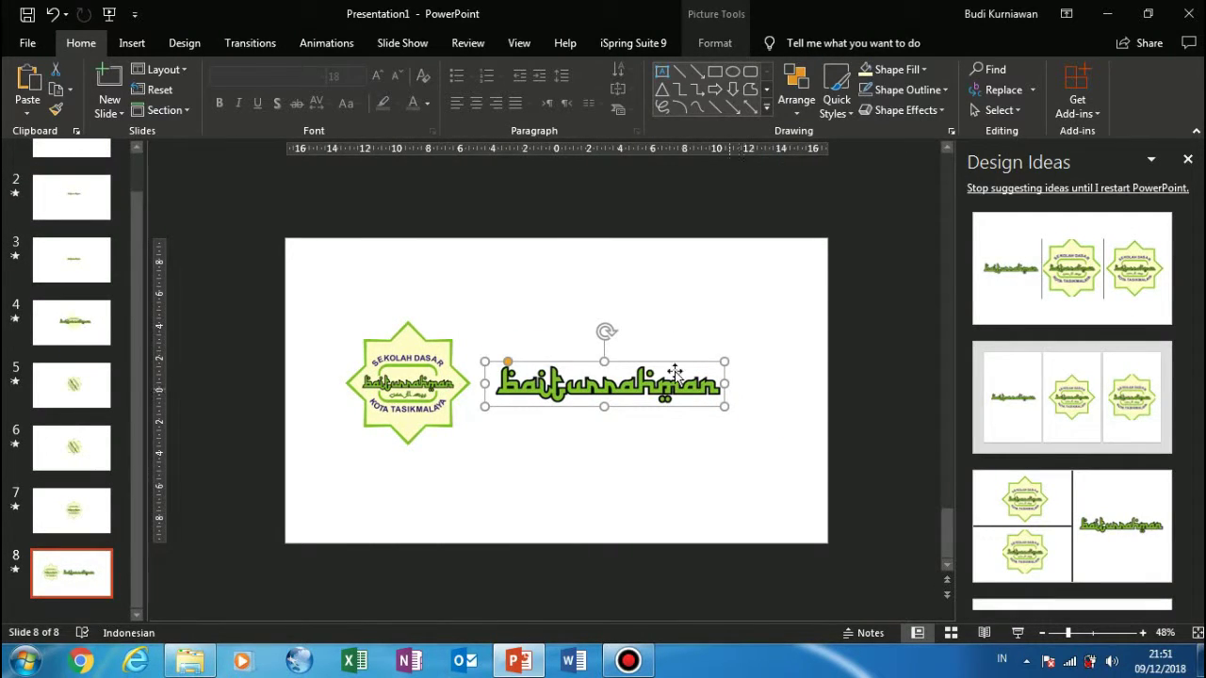
pyautogui.click(314, 284)
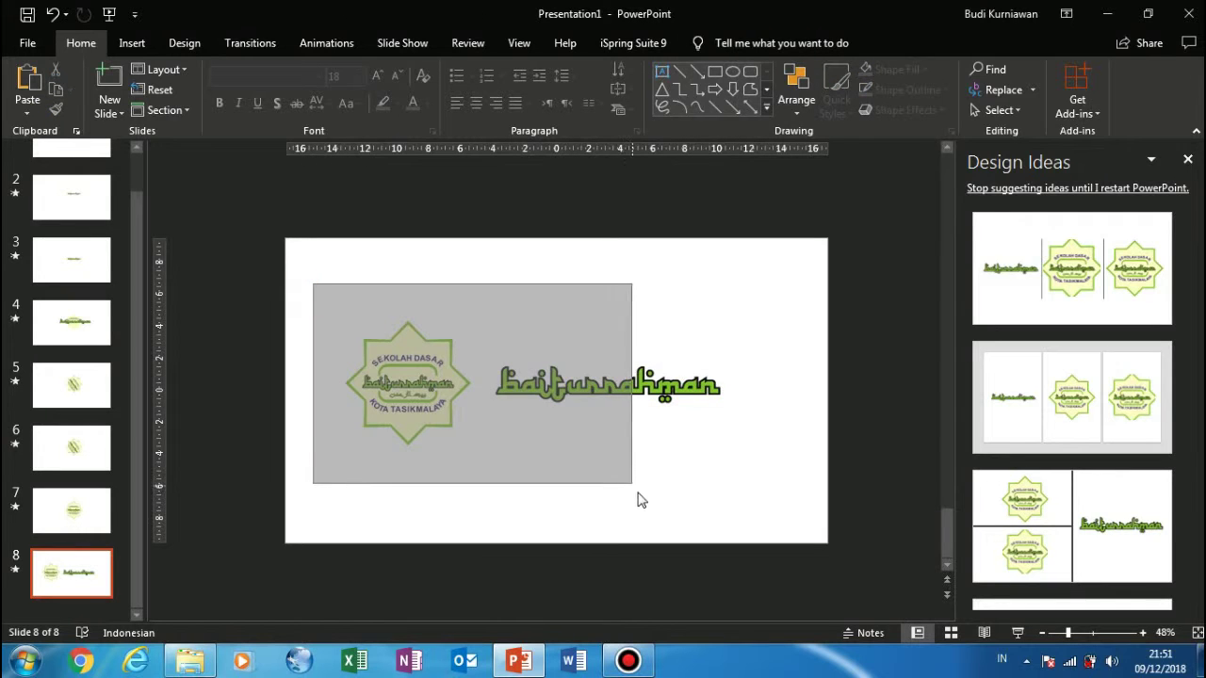
pyautogui.moveTo(313, 285); pyautogui.dragTo(751, 497)
pyautogui.press('Right')
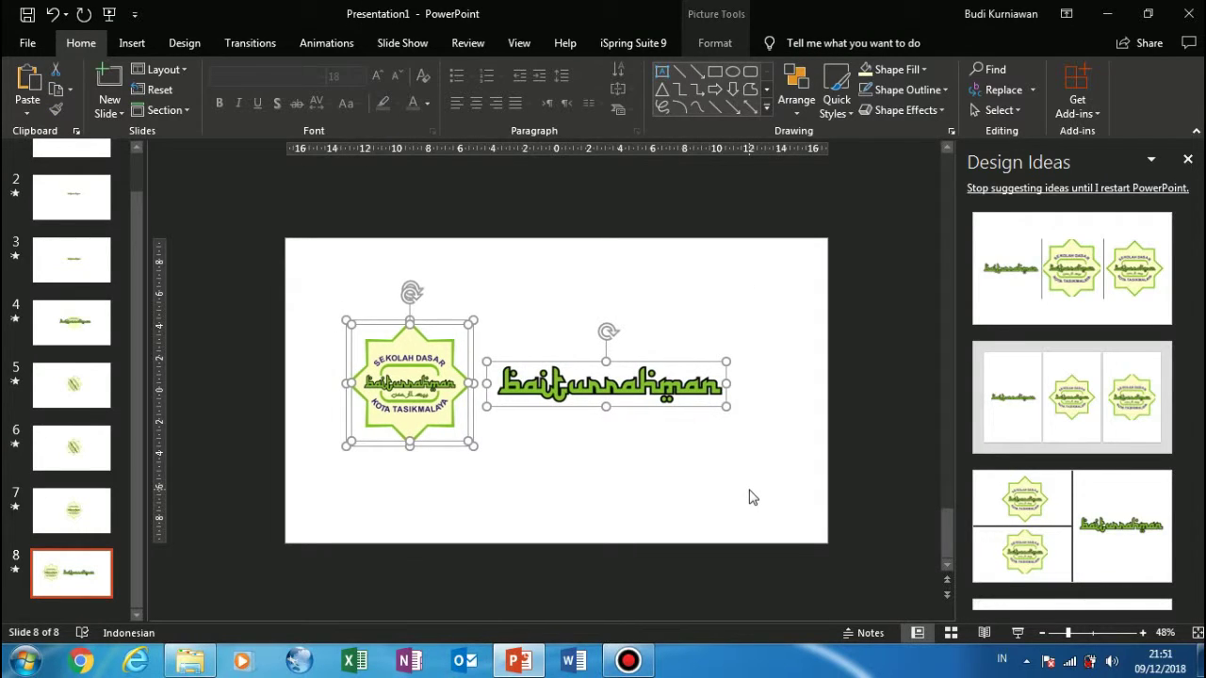
pyautogui.press('Right')
pyautogui.press('Right')
pyautogui.press('Right')
pyautogui.press('Right')
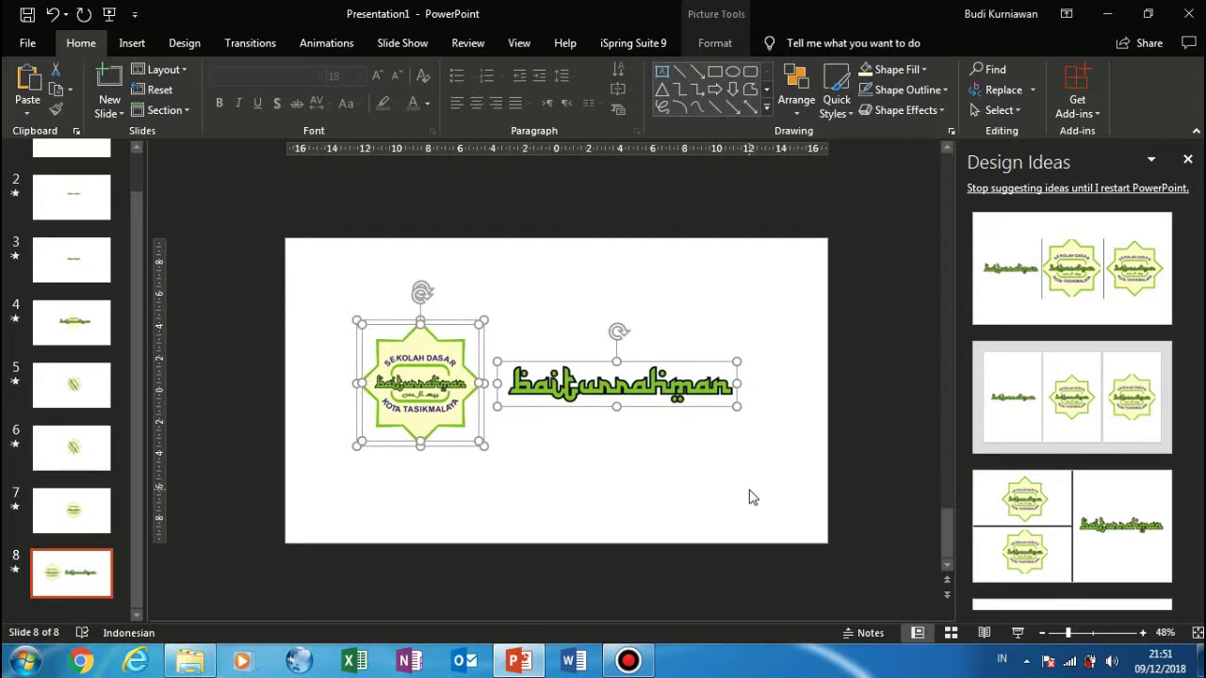
pyautogui.press('Right')
pyautogui.press('Right')
pyautogui.press('Right')
pyautogui.press('Right')
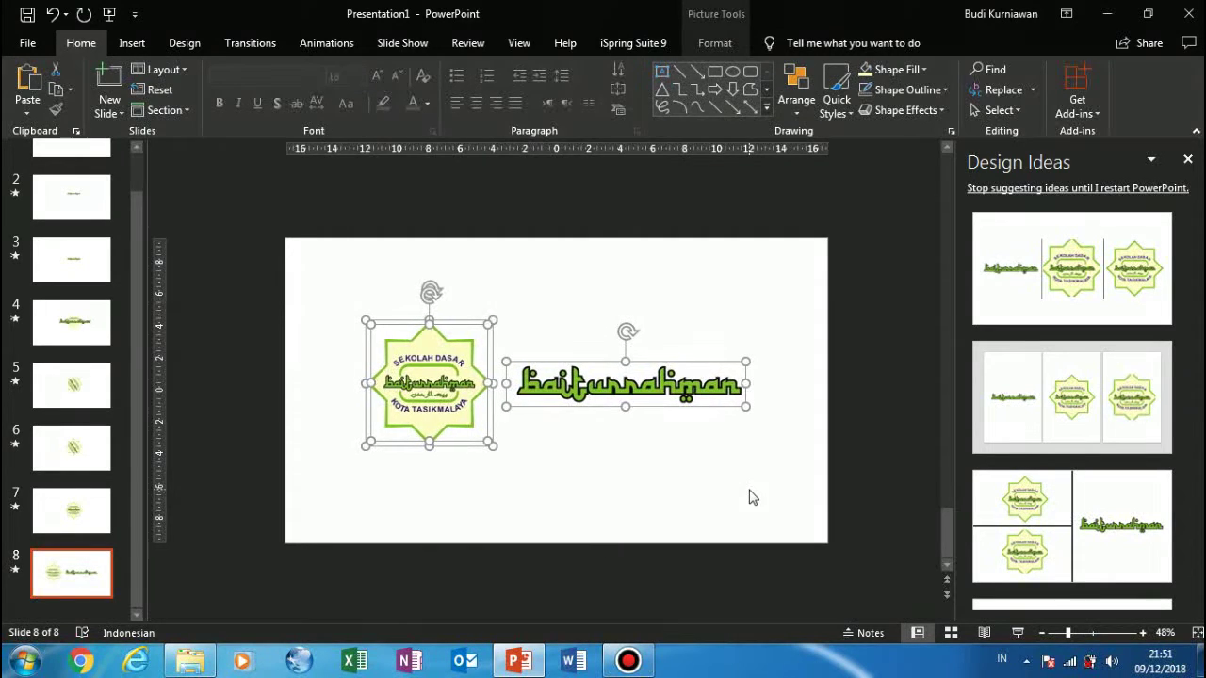
pyautogui.click(729, 468)
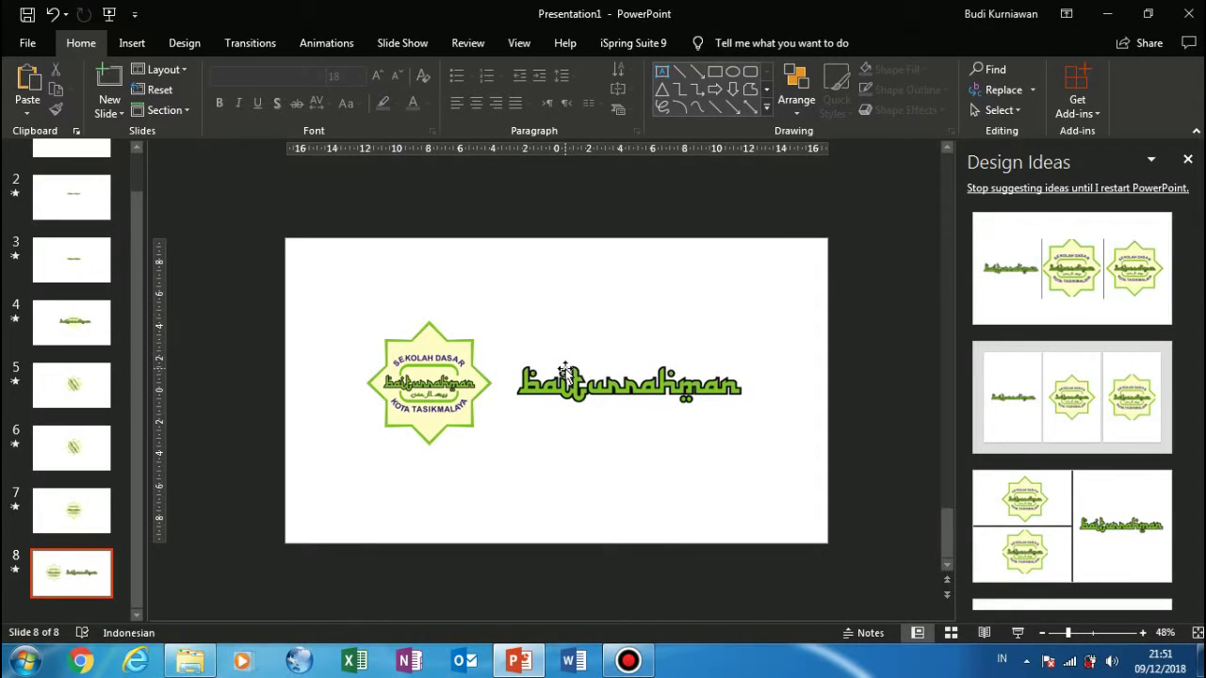
pyautogui.click(565, 370)
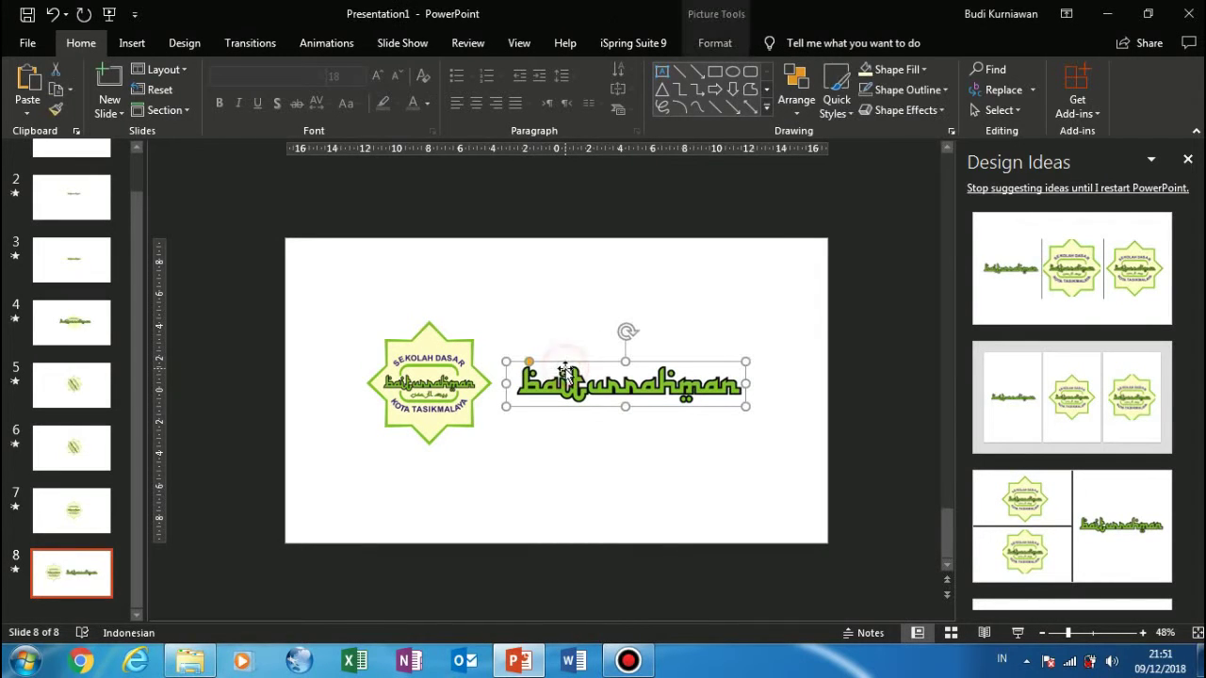
pyautogui.click(483, 324)
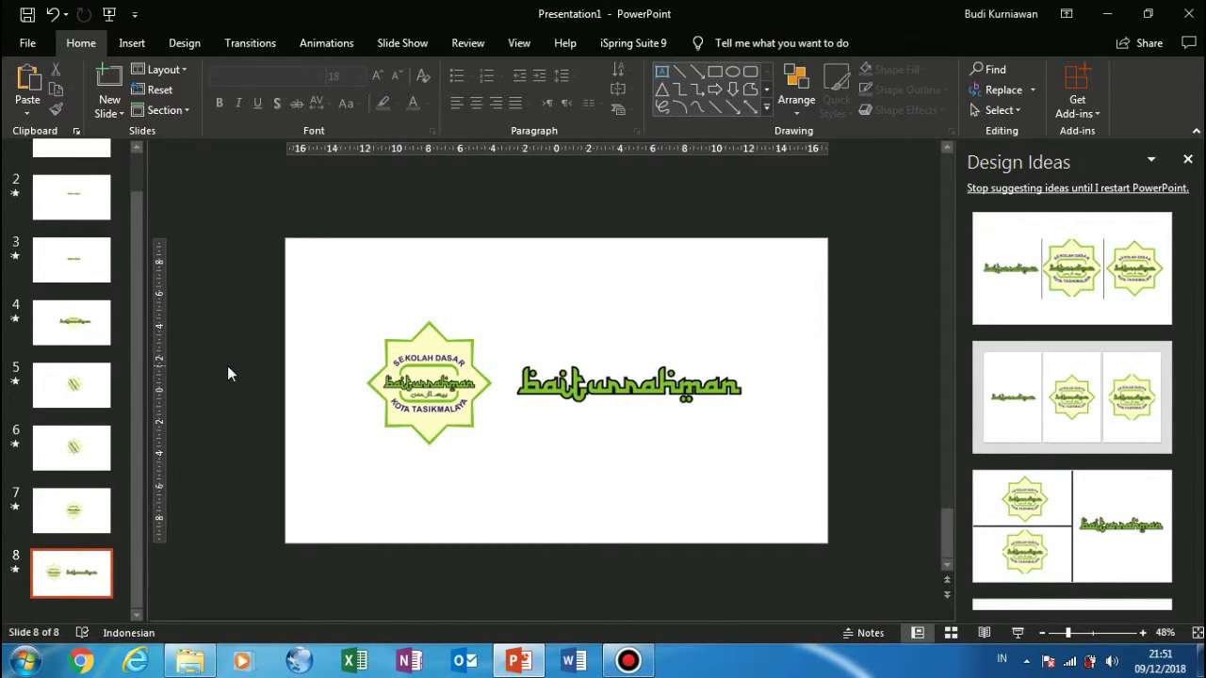
# - Lower slide 6's Advance Slide After time to 00:00,10
pyautogui.click(83, 456)
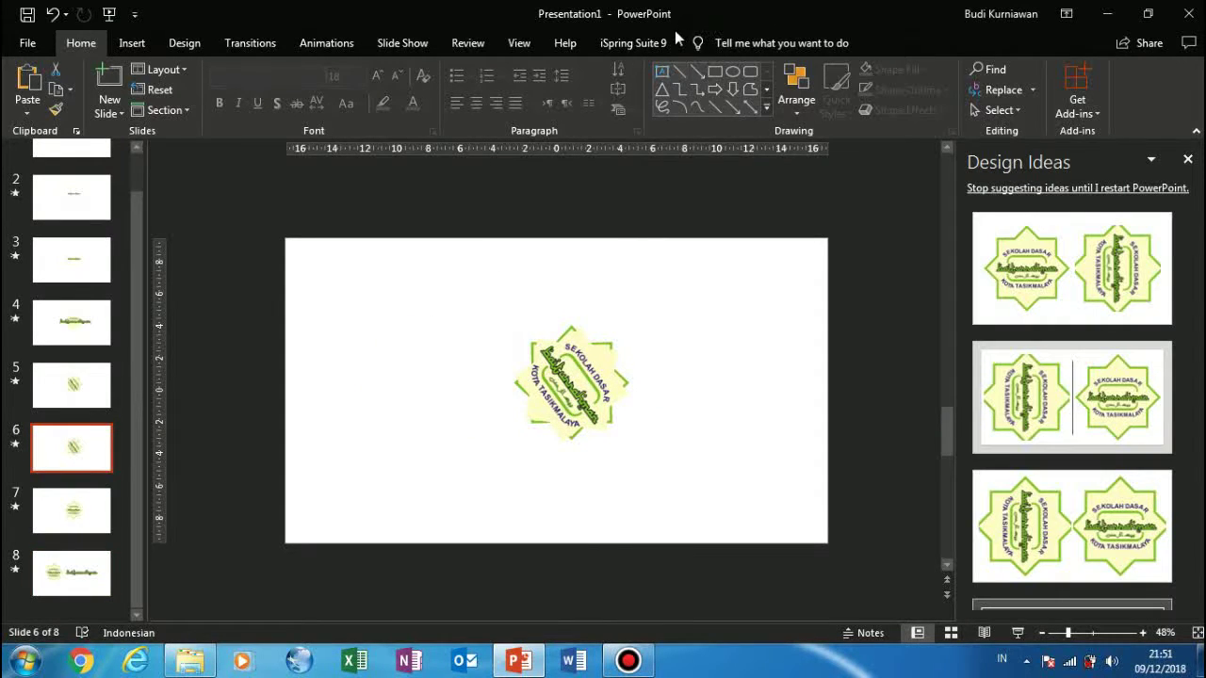
pyautogui.click(271, 43)
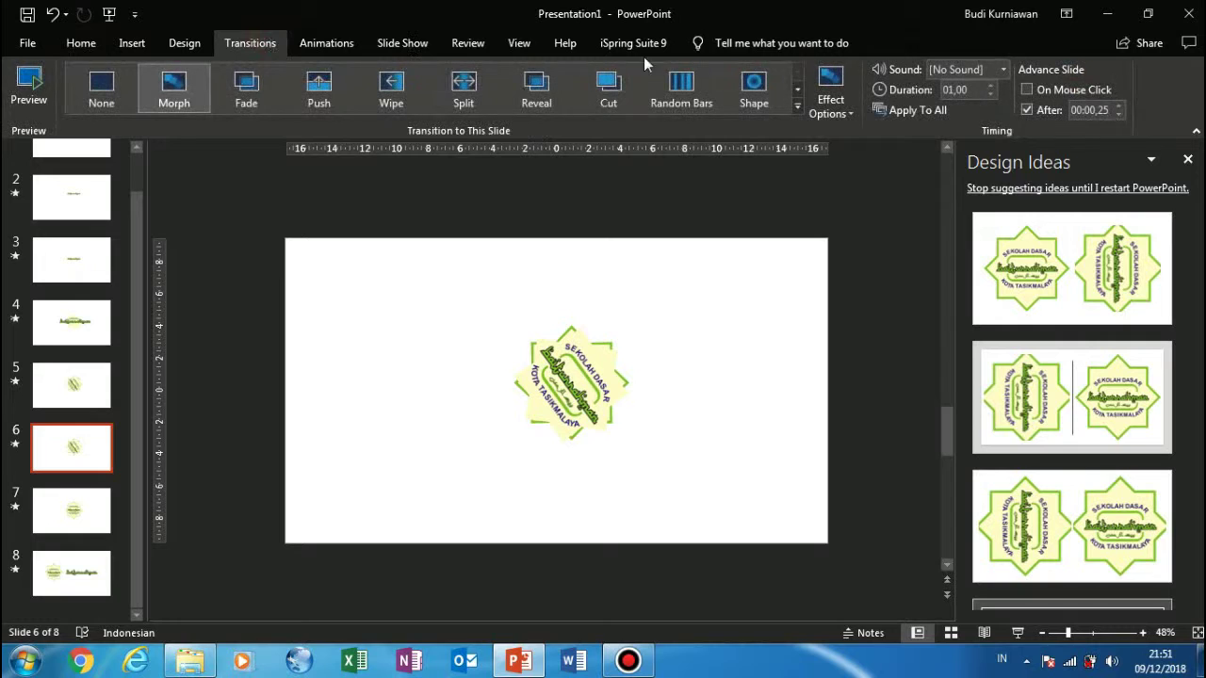
pyautogui.click(1118, 114)
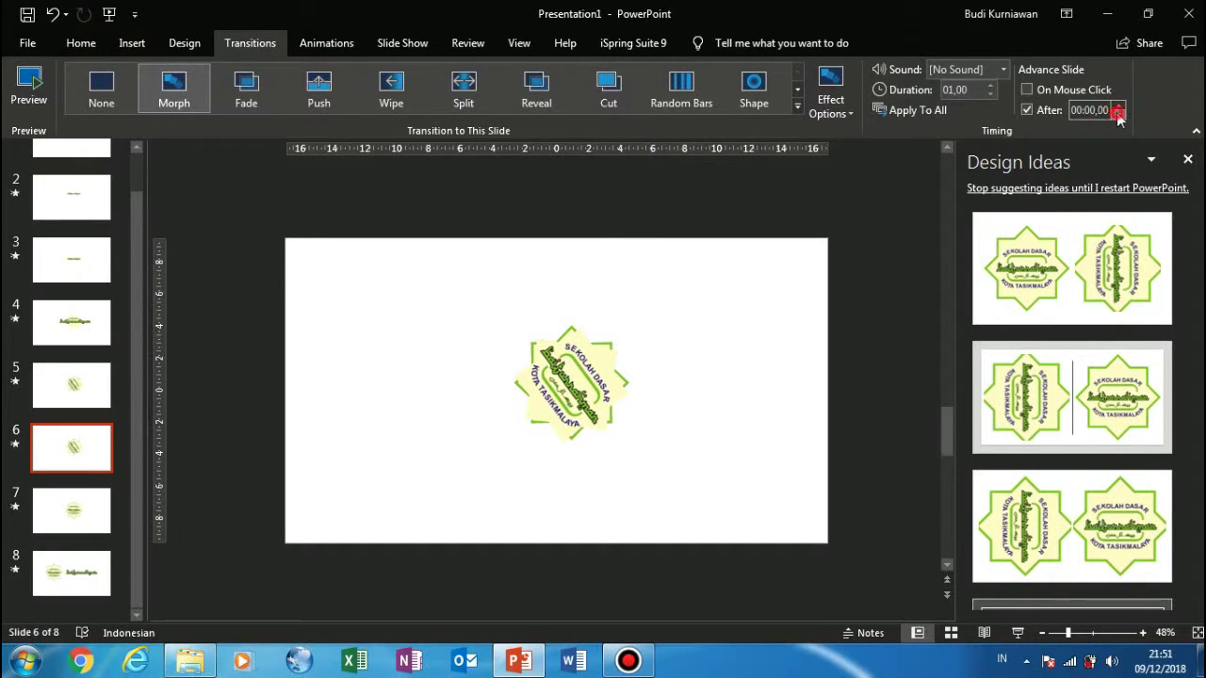
pyautogui.click(1102, 109)
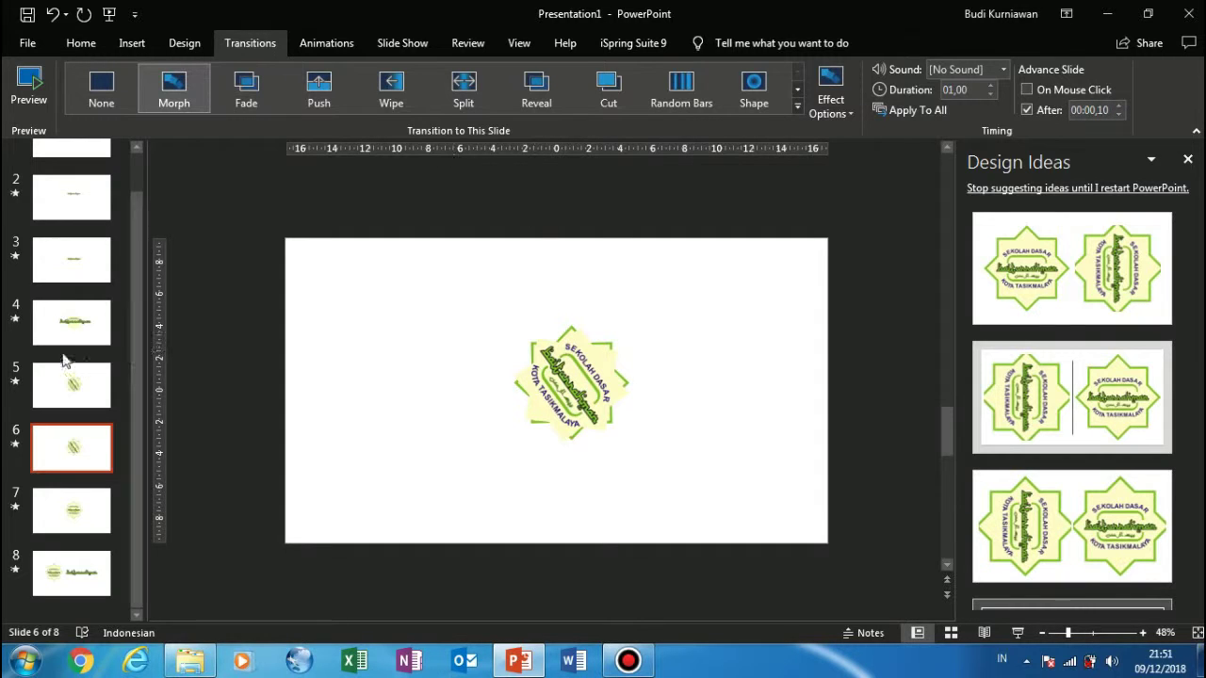
# - Set slide 5's advance time to 00:00,05 and play the slide show
pyautogui.click(68, 394)
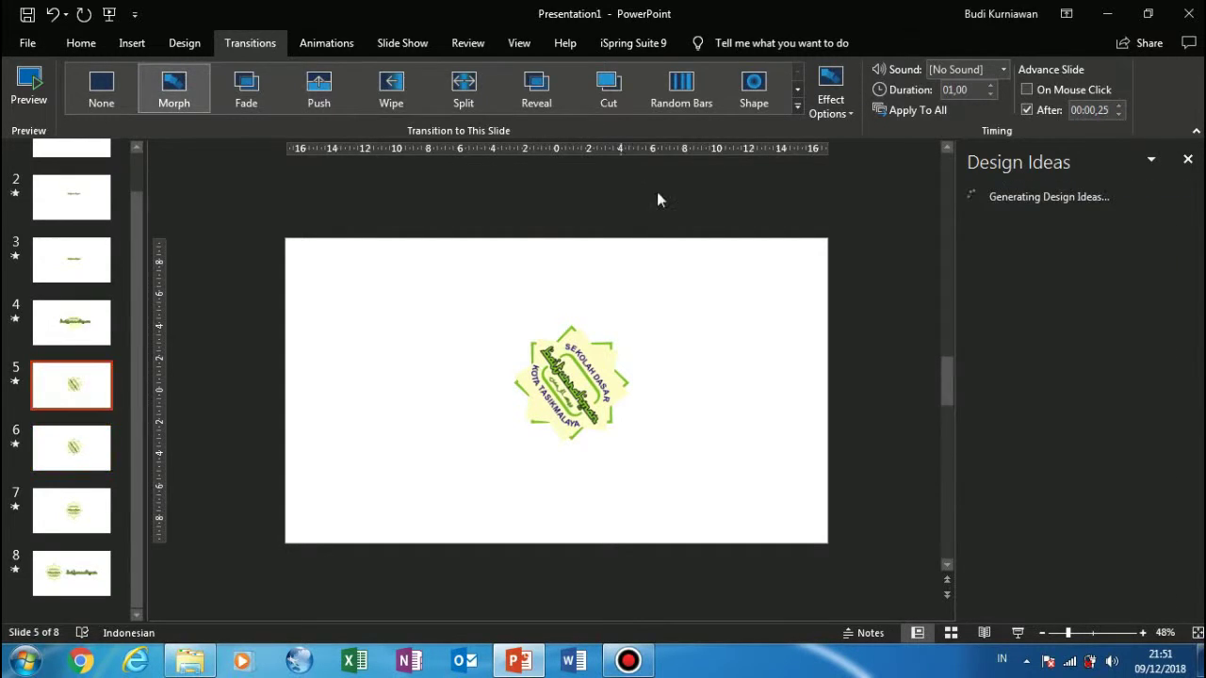
pyautogui.doubleClick(1108, 110)
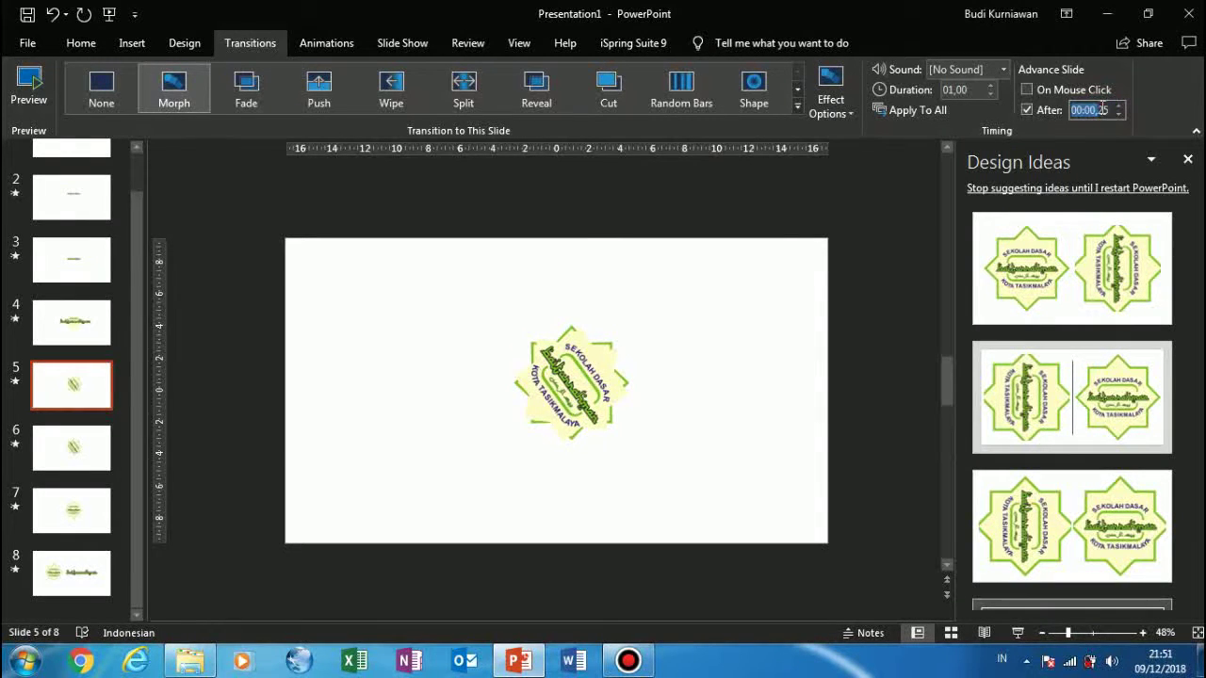
pyautogui.write('05')
pyautogui.press('F5')
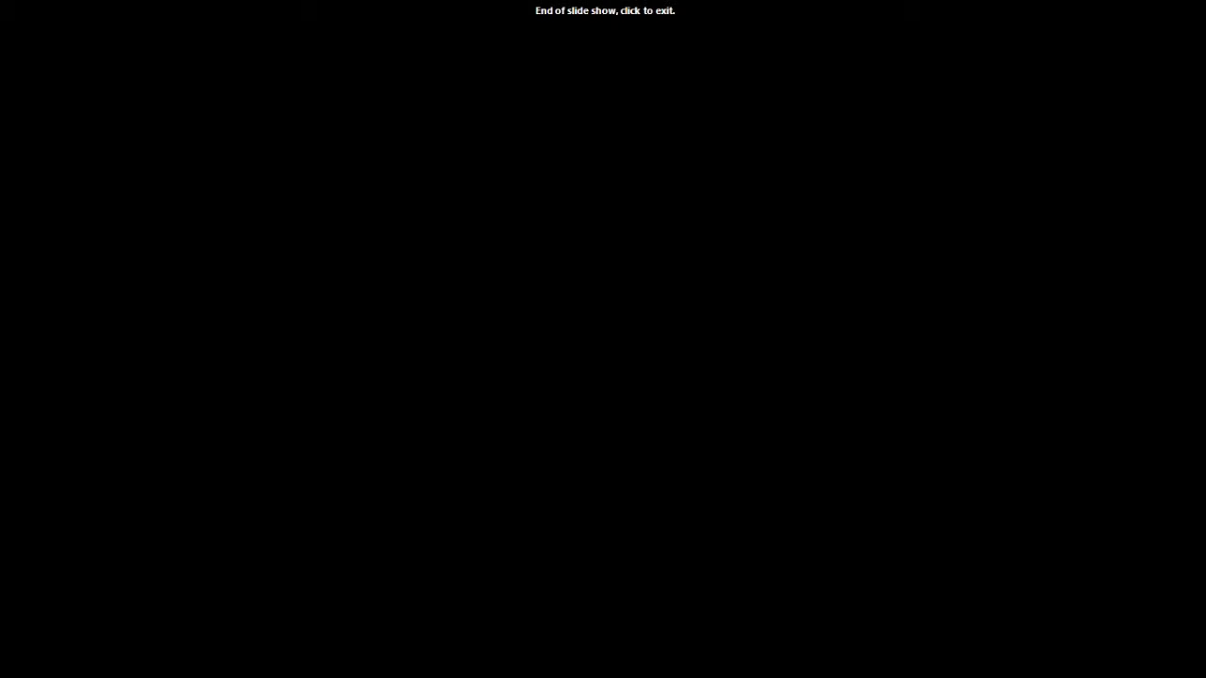
# - Exit the show and change slide 7's Advance Slide After from 00:00,25 to 00:00,10
pyautogui.click(1103, 110)
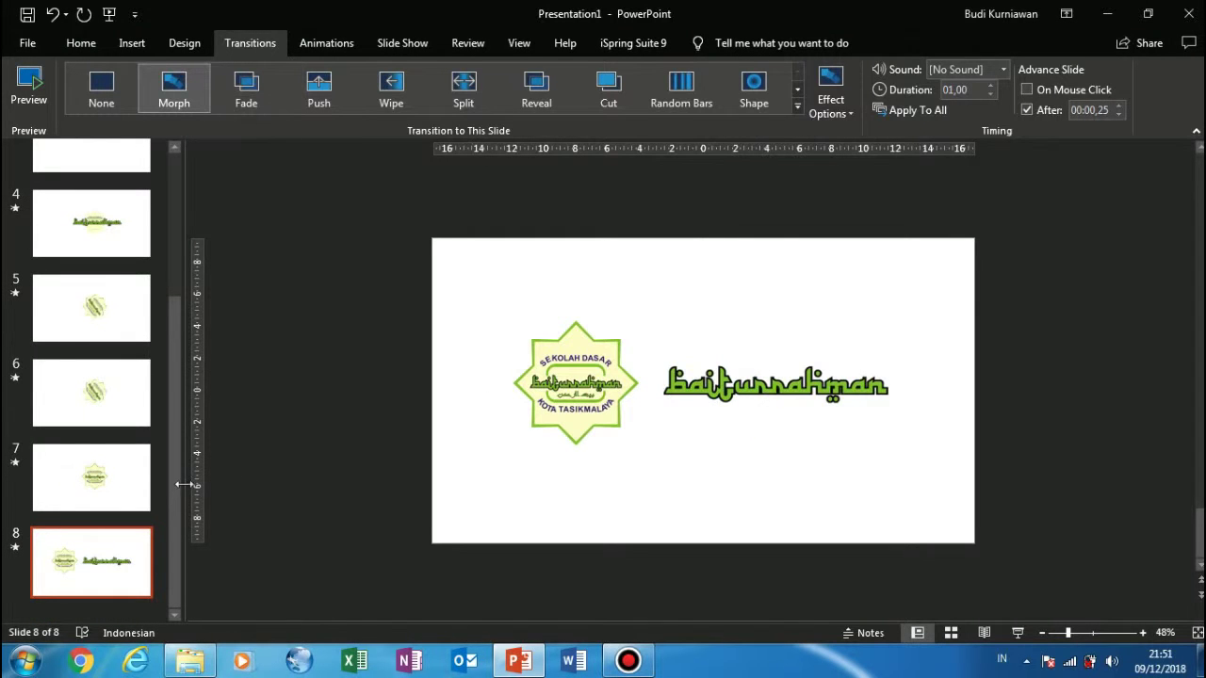
pyautogui.click(111, 498)
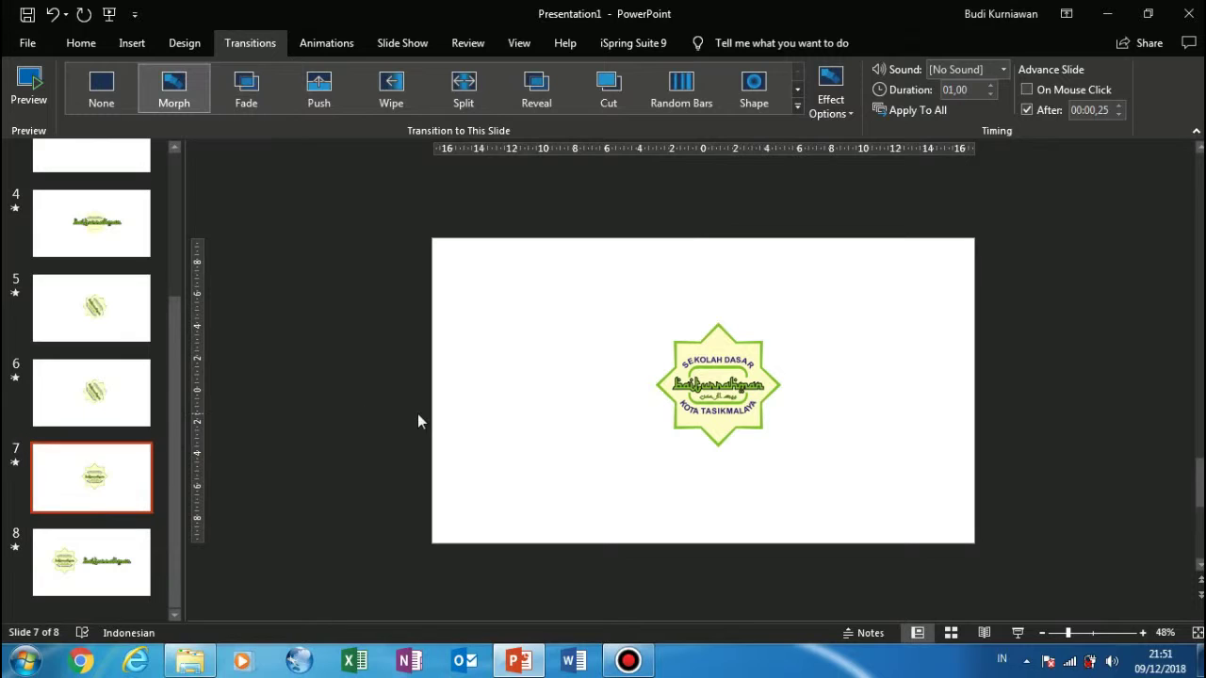
pyautogui.click(700, 372)
pyautogui.click(879, 303)
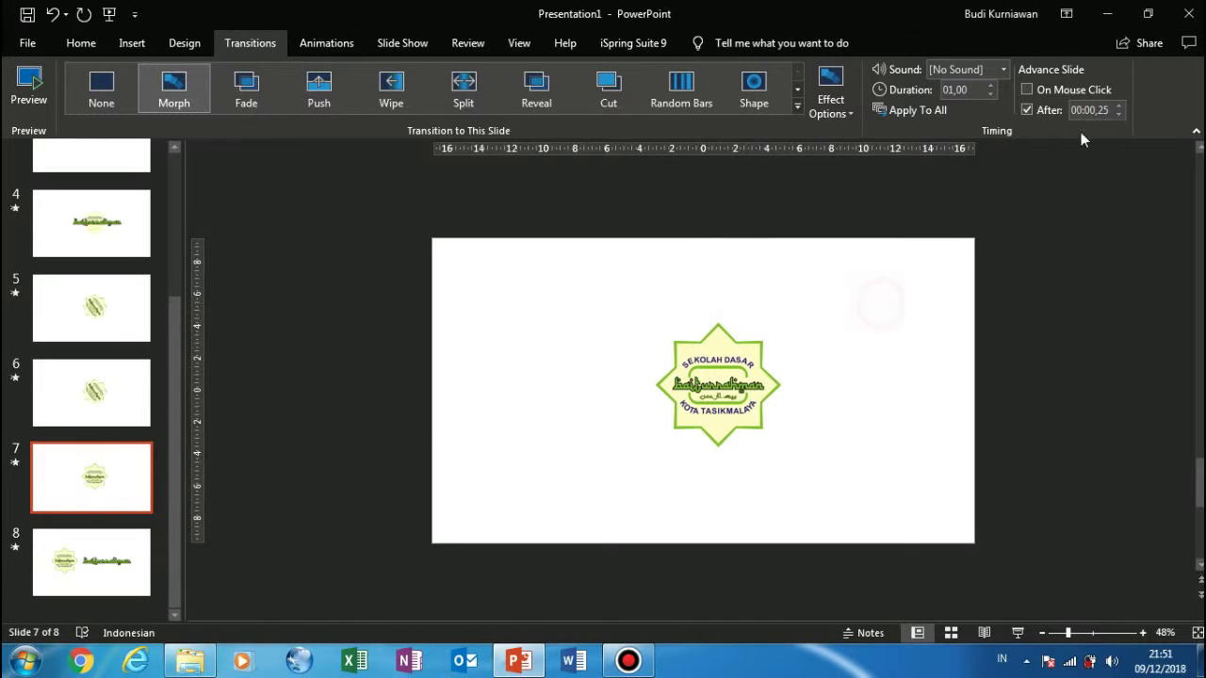
pyautogui.doubleClick(1104, 107)
pyautogui.write('10')
pyautogui.click(906, 110)
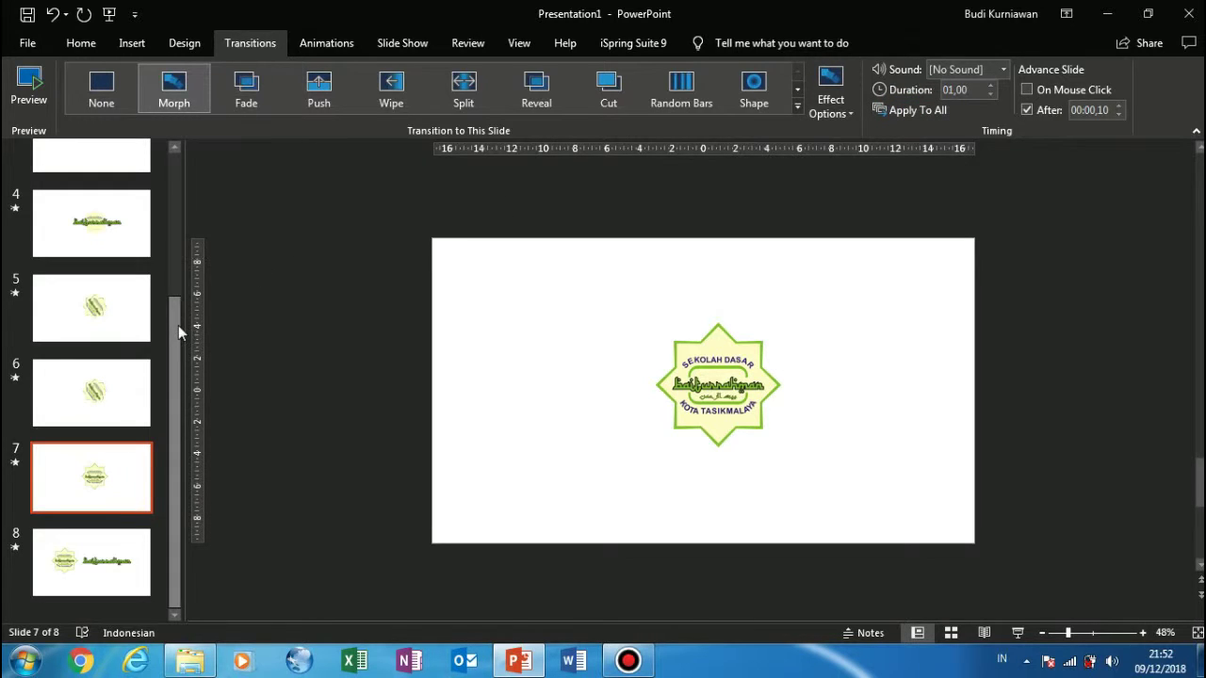
pyautogui.moveTo(178, 325); pyautogui.dragTo(175, 178)
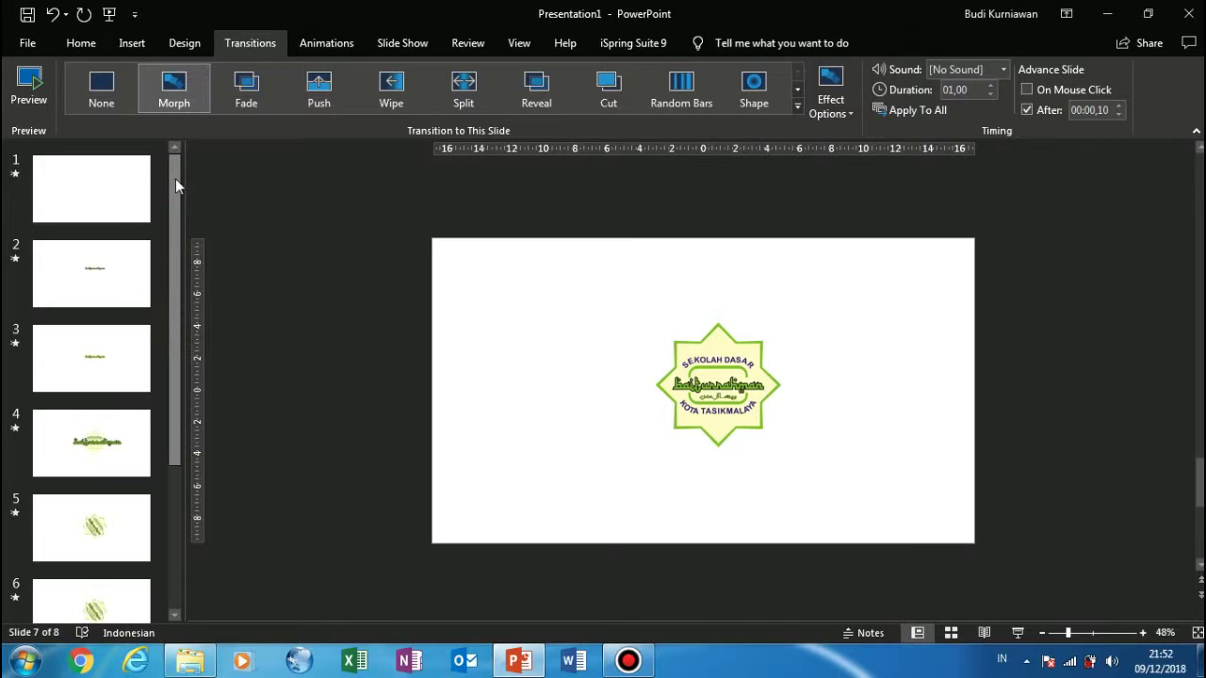
# - Preview the Morph slide show twice, reviewing slides 6, 7 and 8 between runs
pyautogui.press('F5')
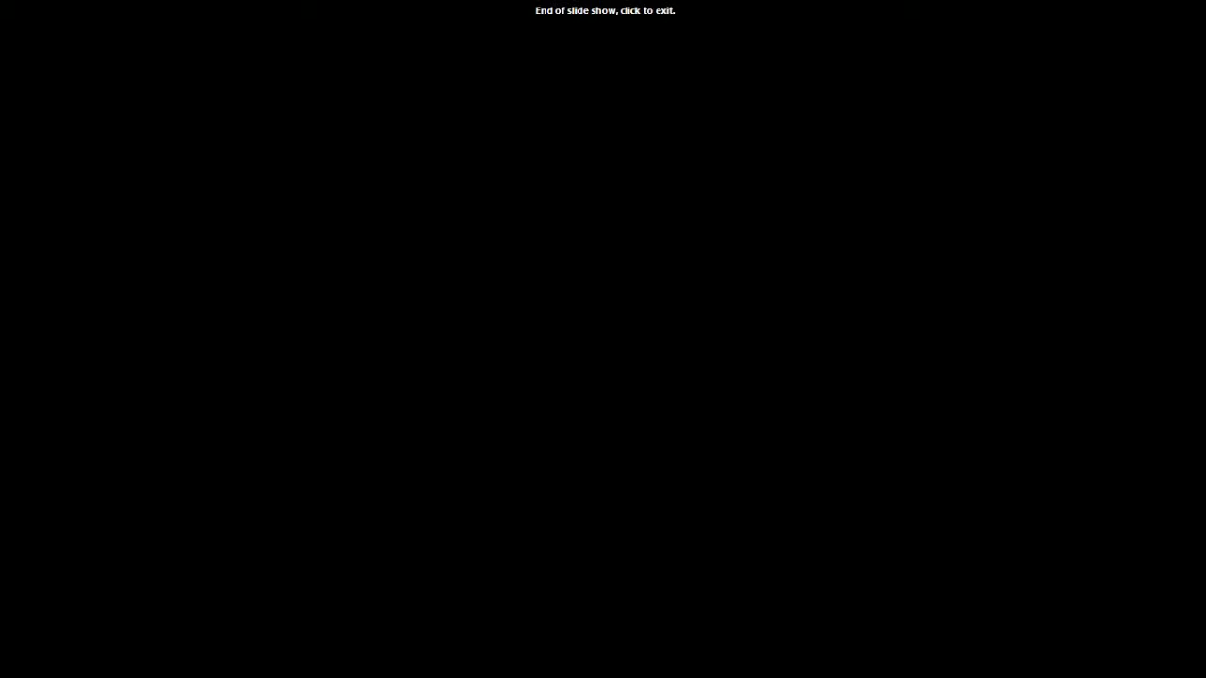
pyautogui.click(176, 186)
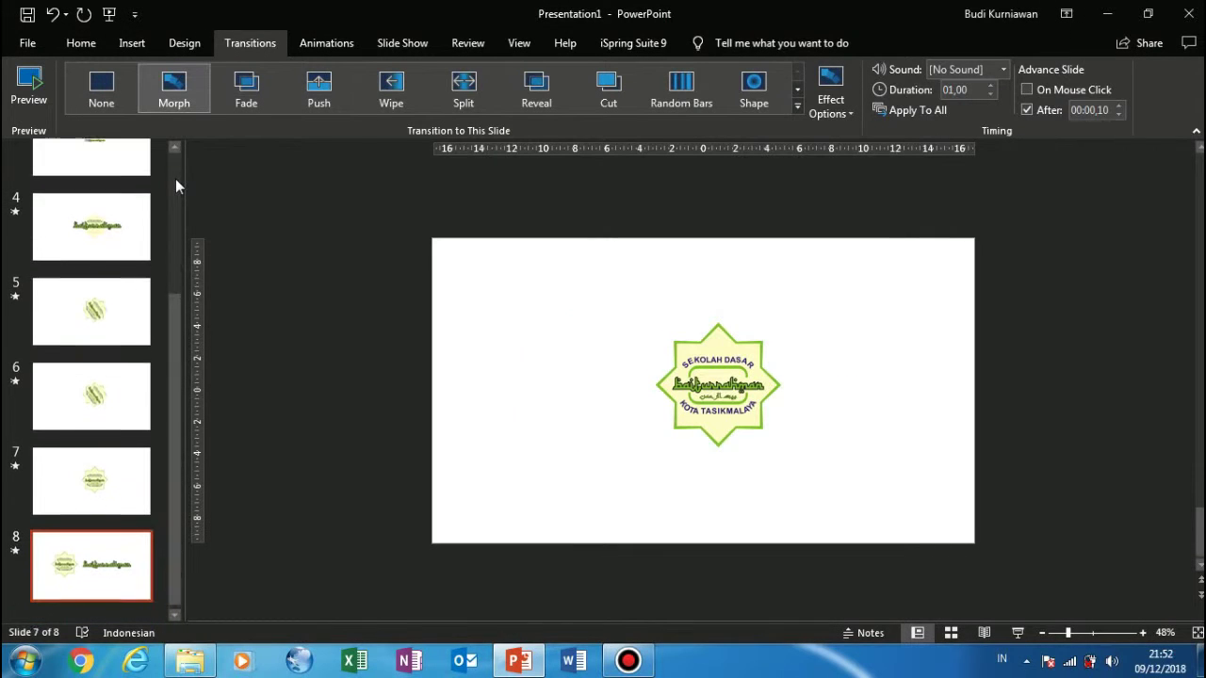
pyautogui.click(72, 510)
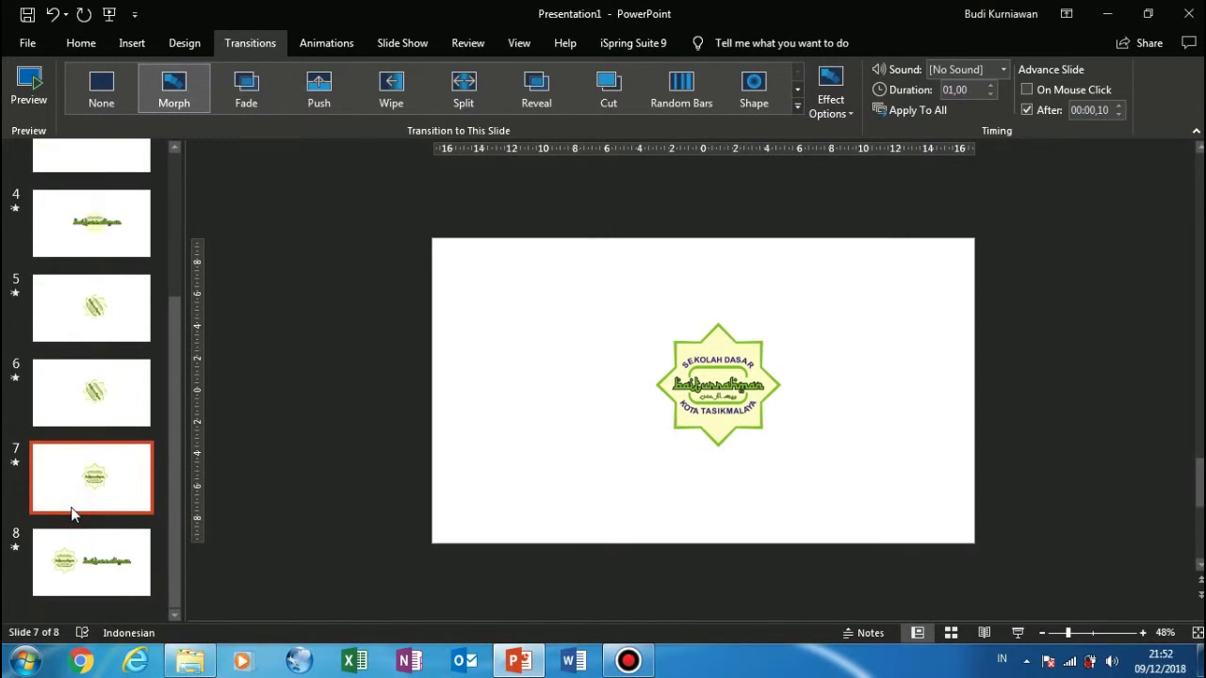
pyautogui.click(105, 410)
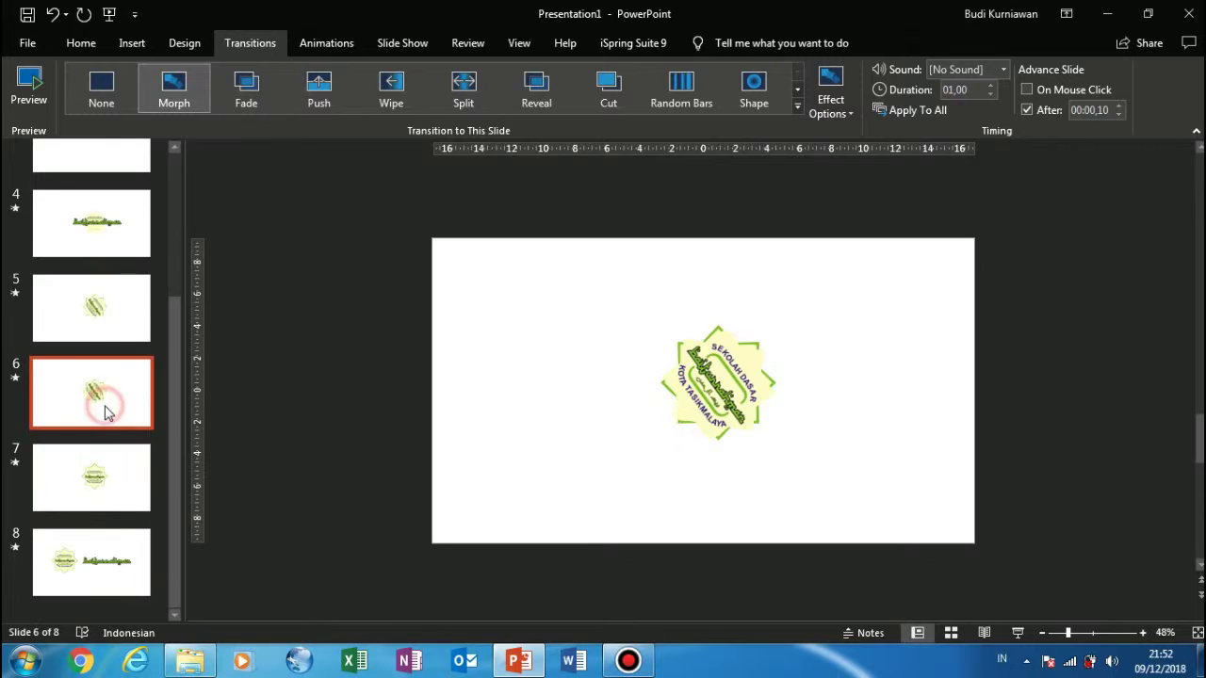
pyautogui.click(104, 560)
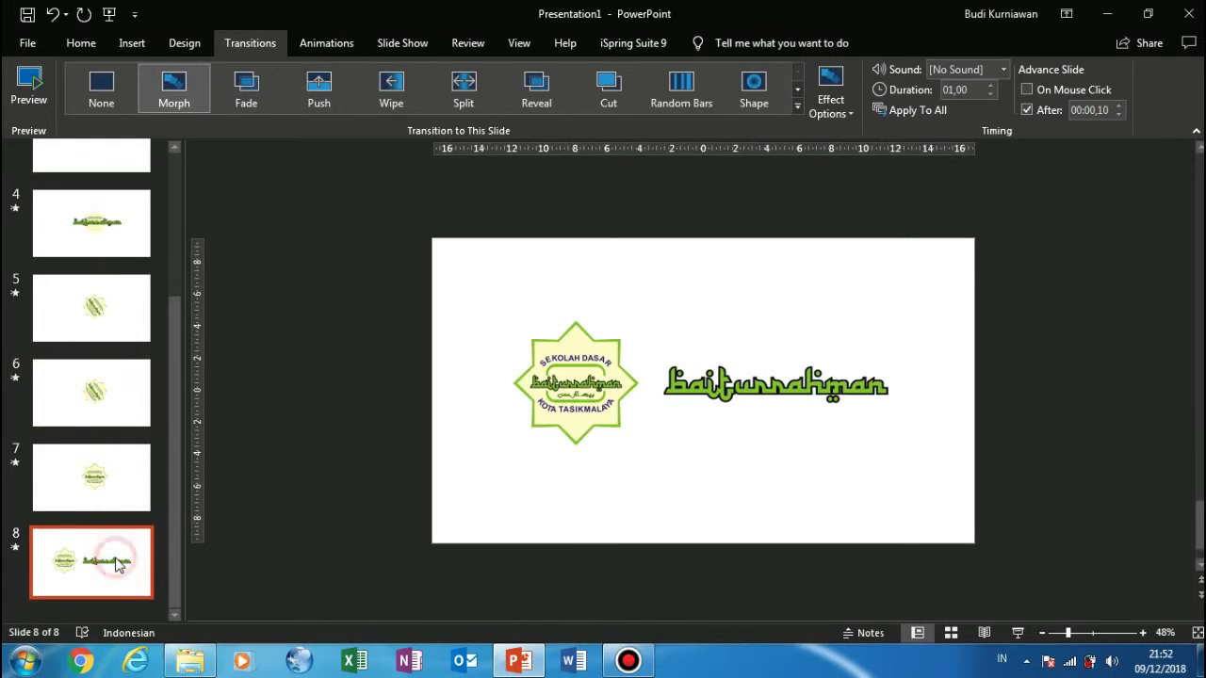
pyautogui.click(671, 360)
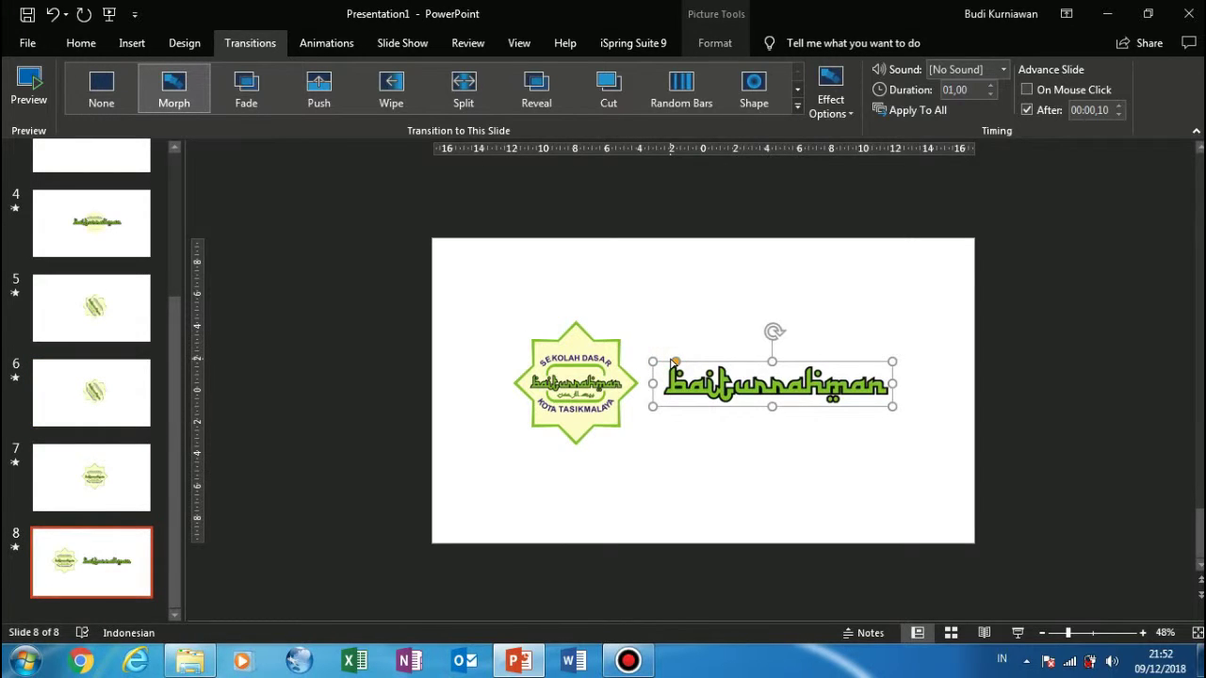
pyautogui.click(674, 330)
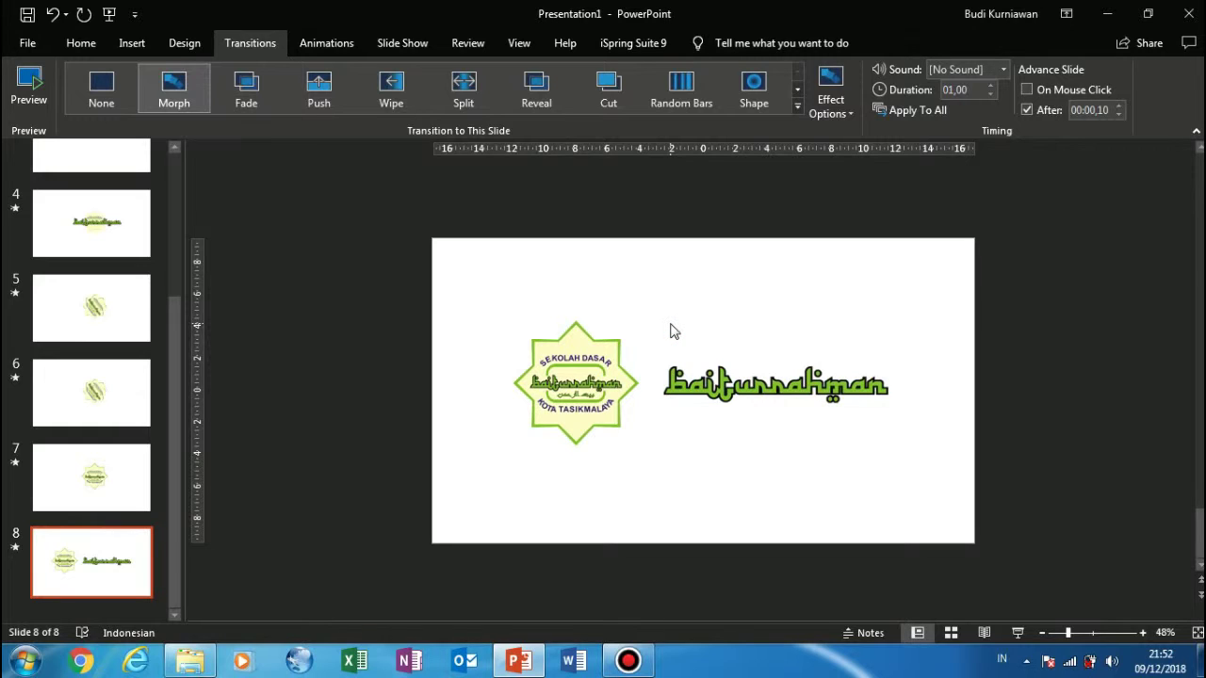
pyautogui.press('F5')
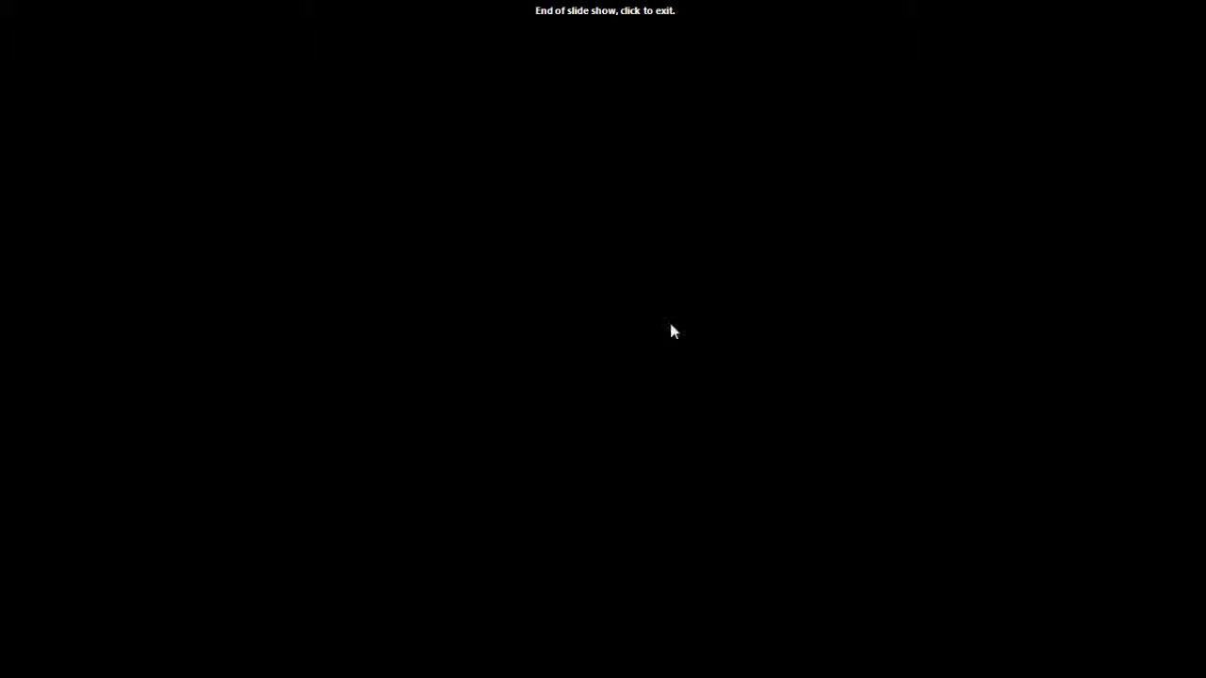
pyautogui.click(673, 331)
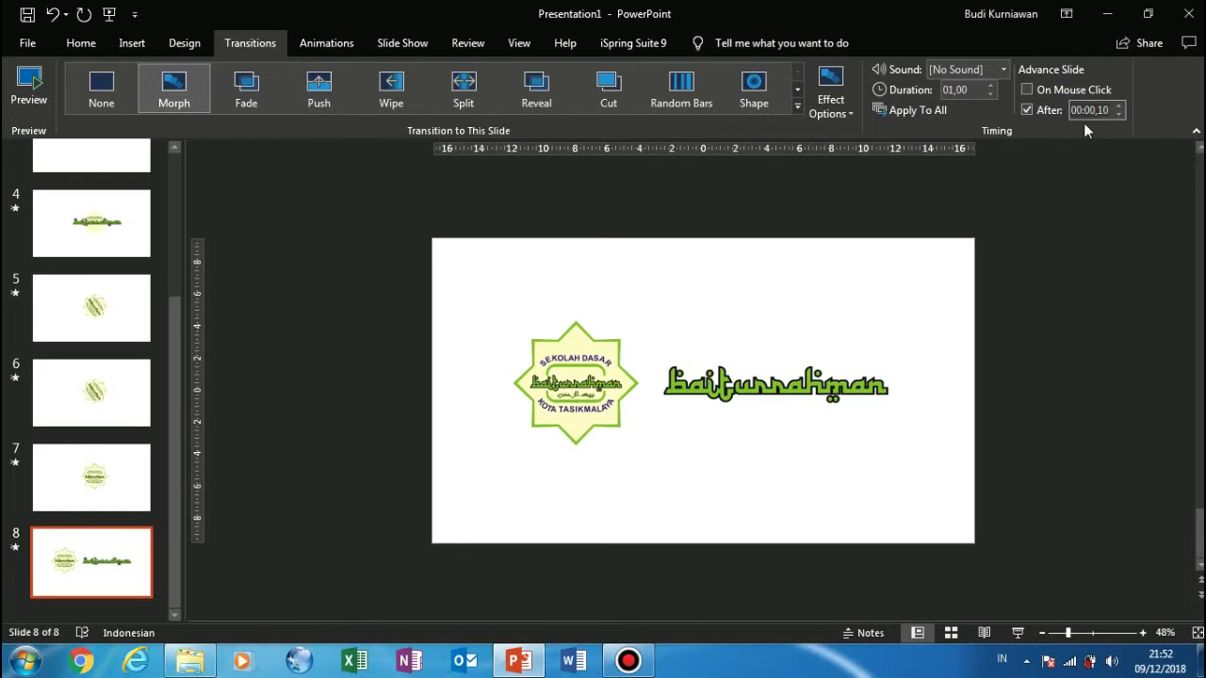
# - Set slide 8's Advance Slide After delay to 00:02,00
pyautogui.click(1119, 107)
pyautogui.click(1119, 107)
pyautogui.click(1120, 114)
pyautogui.click(1000, 209)
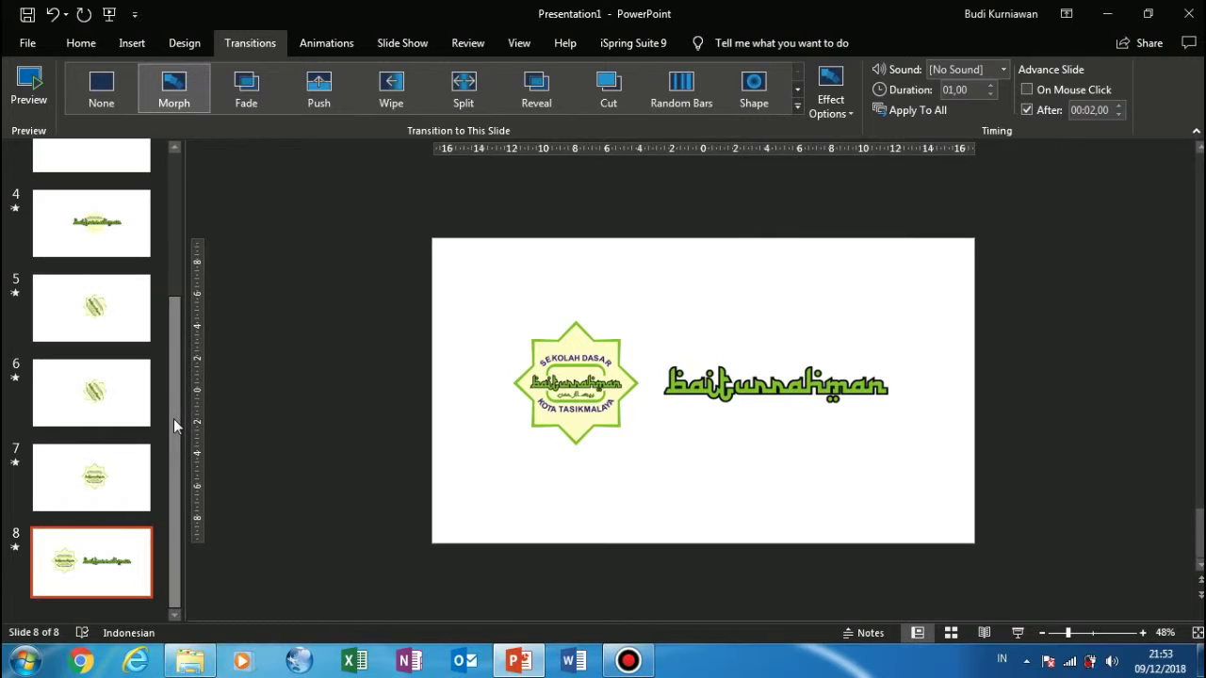
# - Fill slide 1's background with a solid deep blue from More Colors, then Apply to All
pyautogui.click(133, 47)
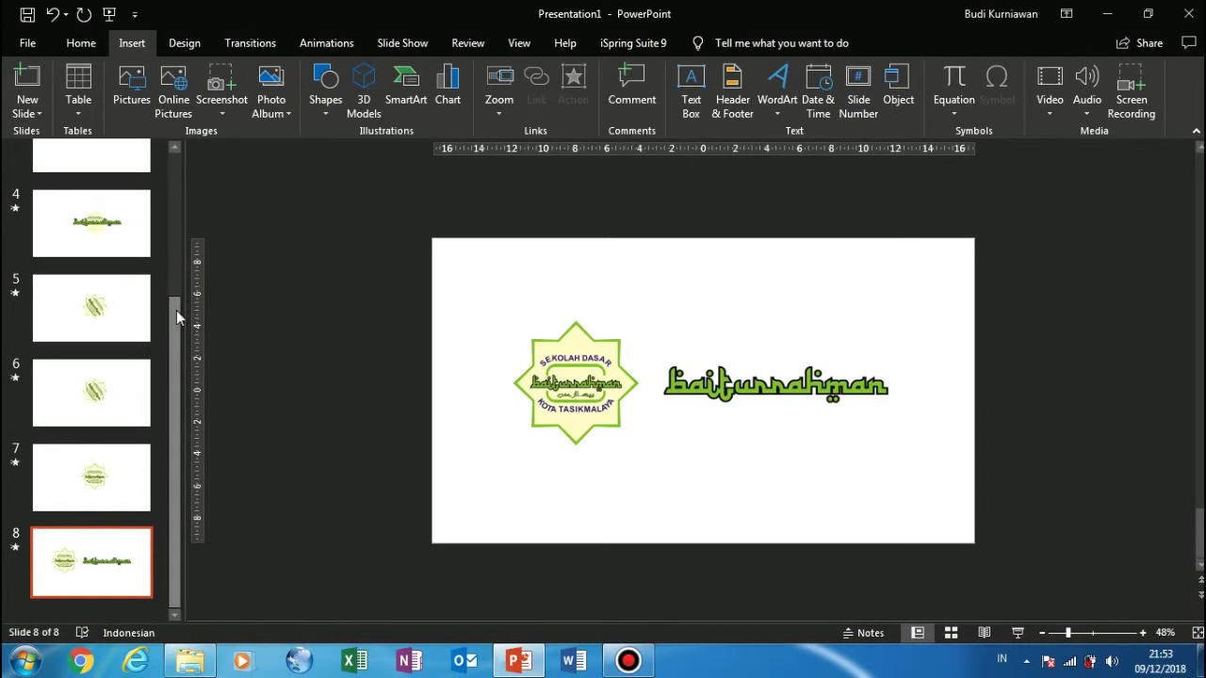
pyautogui.moveTo(174, 302); pyautogui.dragTo(175, 160)
pyautogui.click(113, 181)
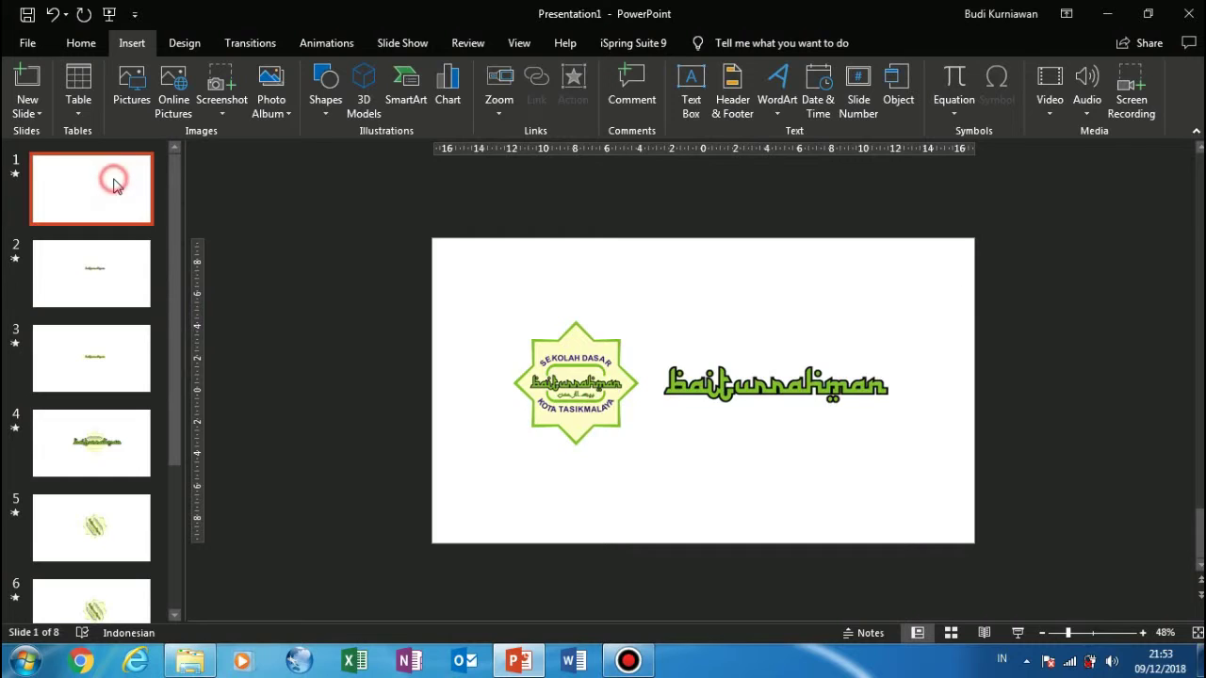
pyautogui.rightClick(114, 180)
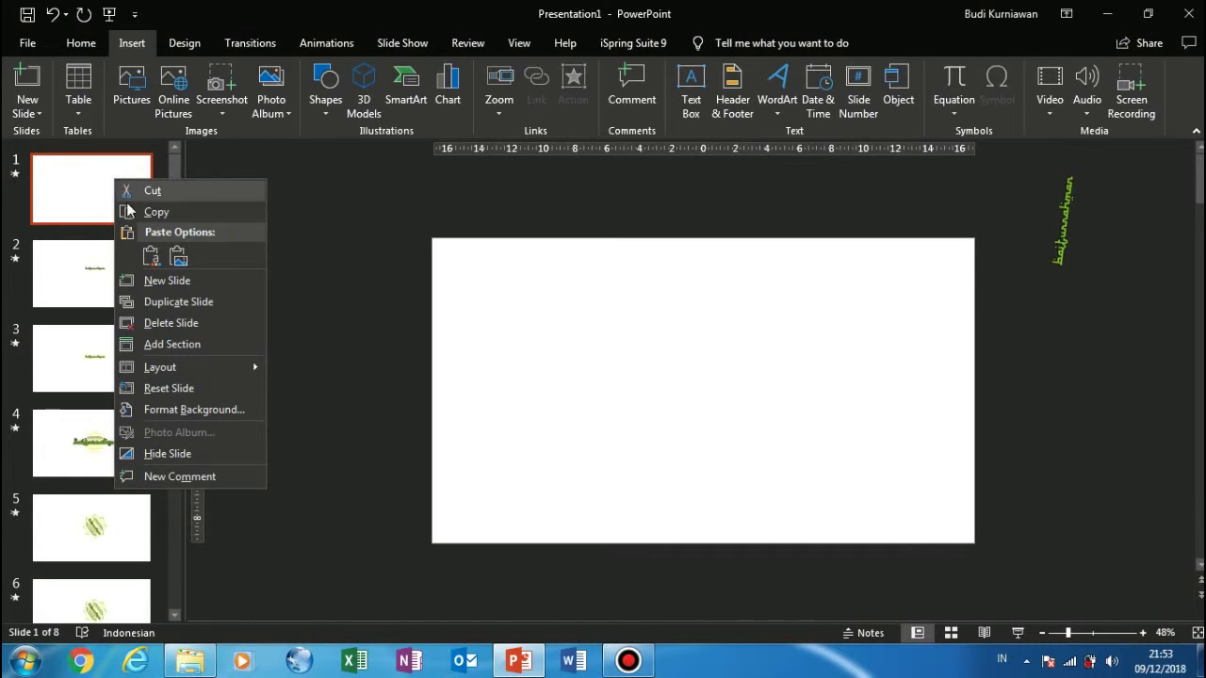
pyautogui.click(173, 410)
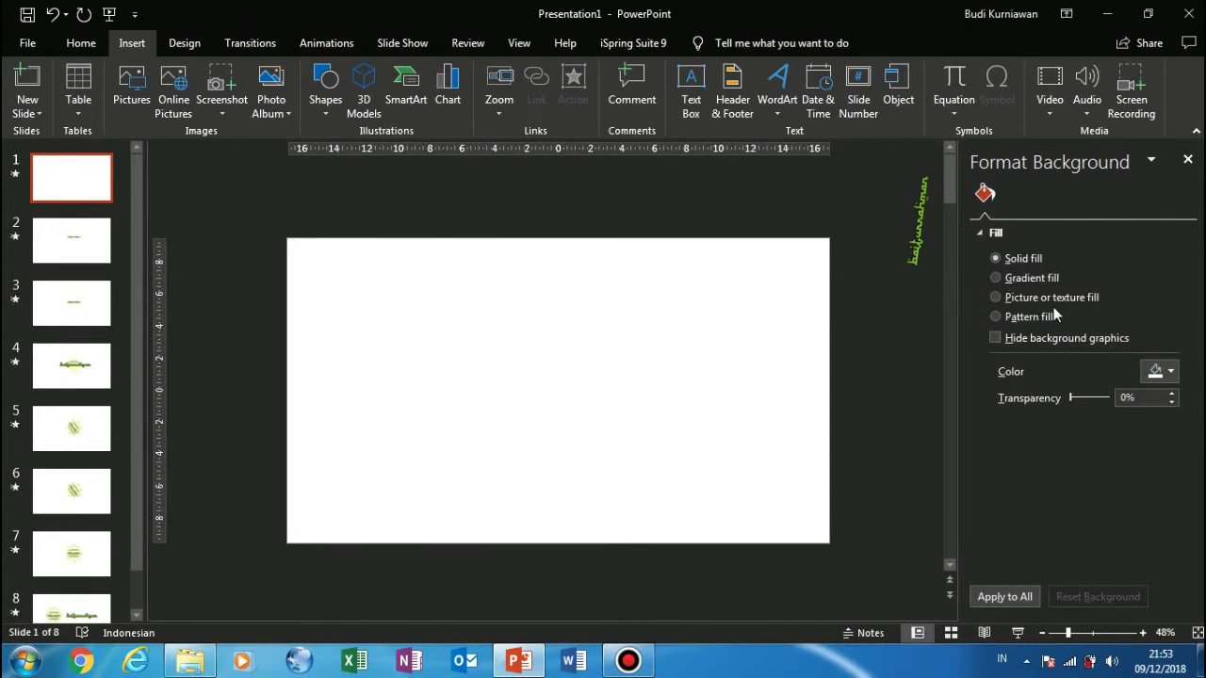
pyautogui.click(1161, 377)
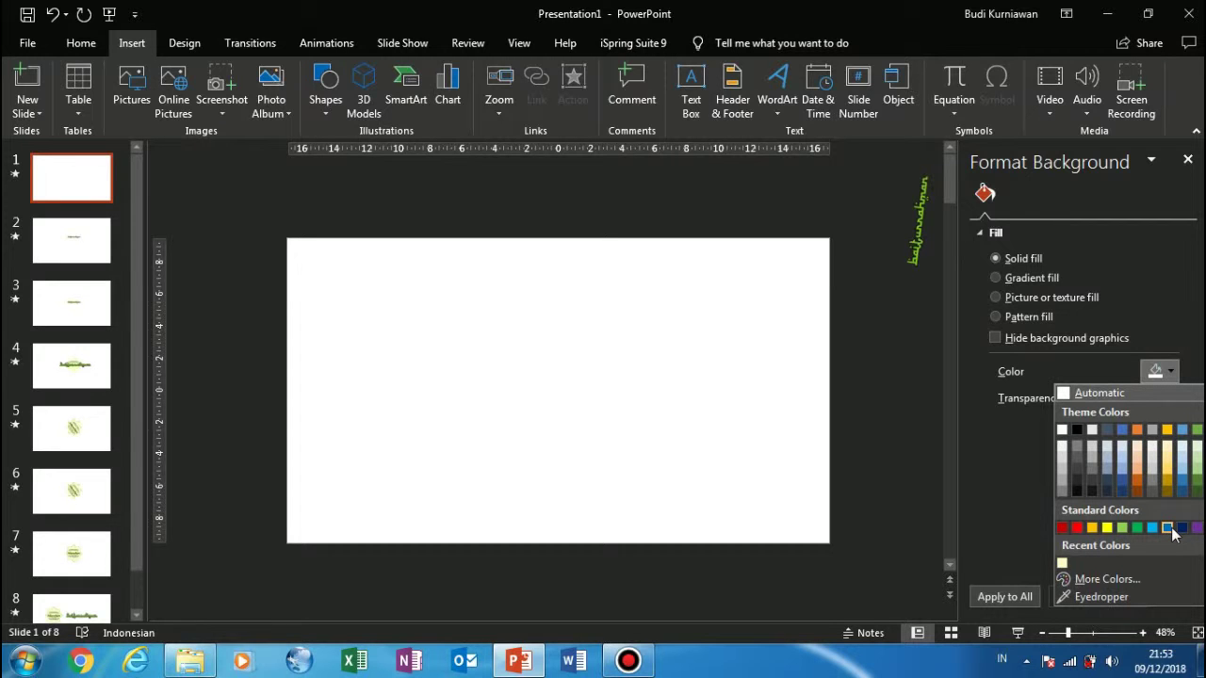
pyautogui.click(1129, 580)
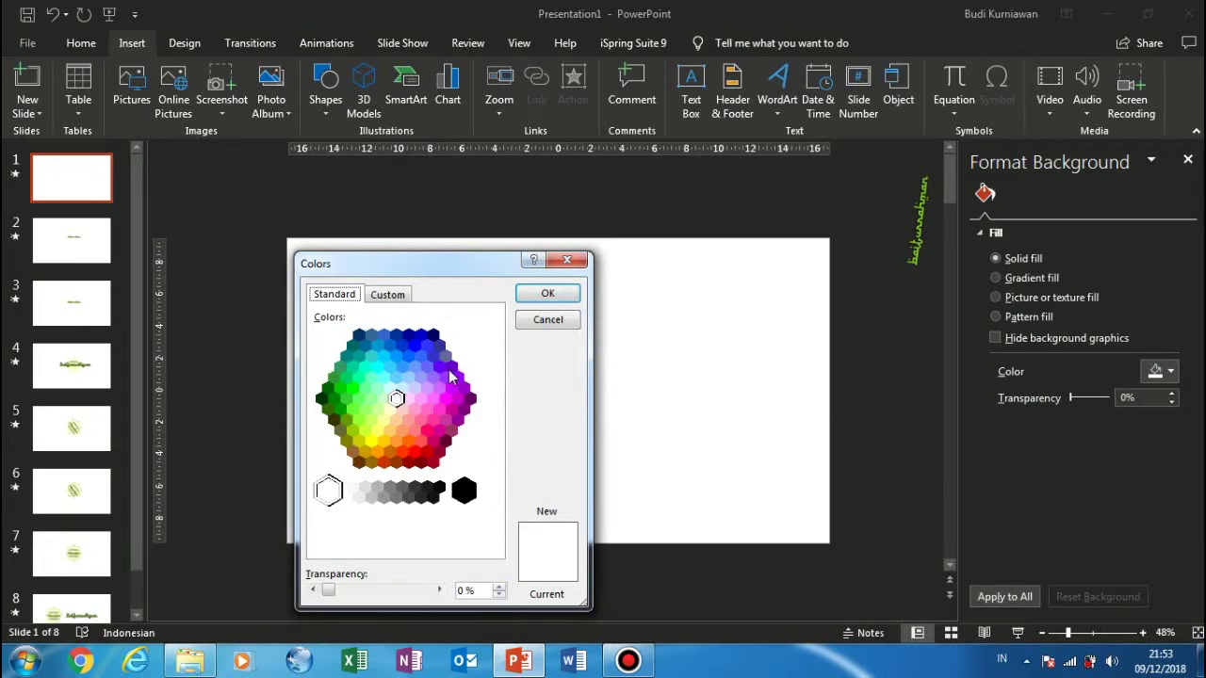
pyautogui.click(414, 347)
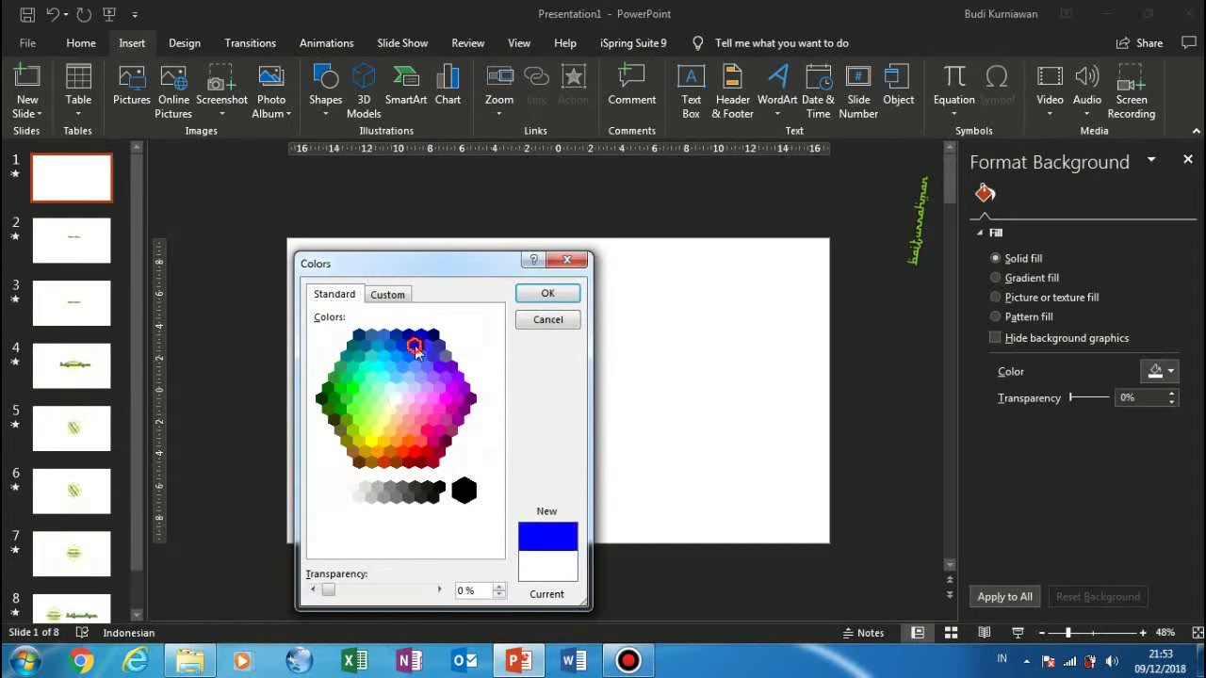
pyautogui.click(533, 298)
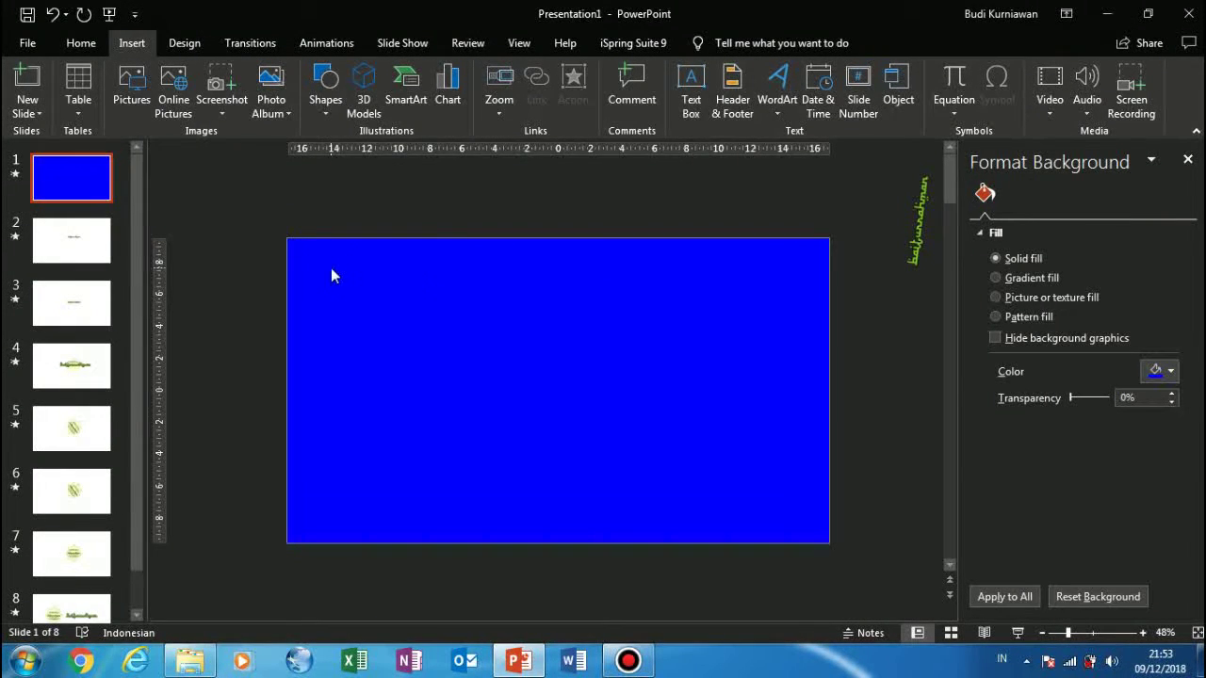
pyautogui.click(991, 598)
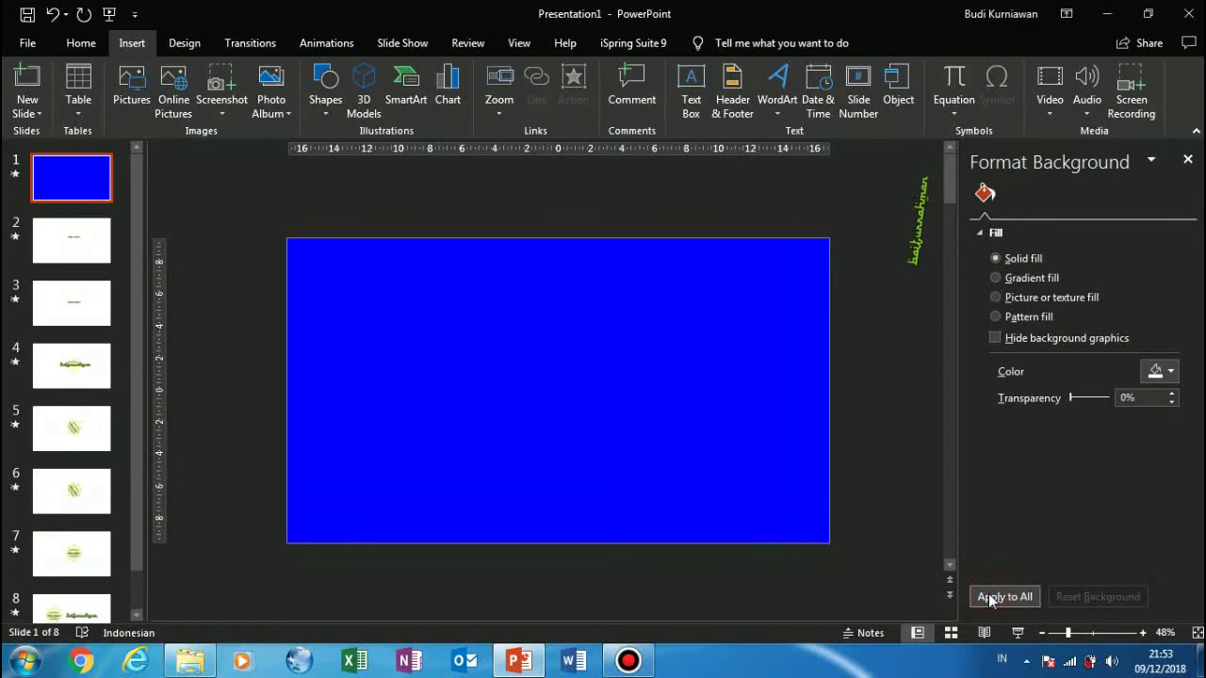
pyautogui.press('F5')
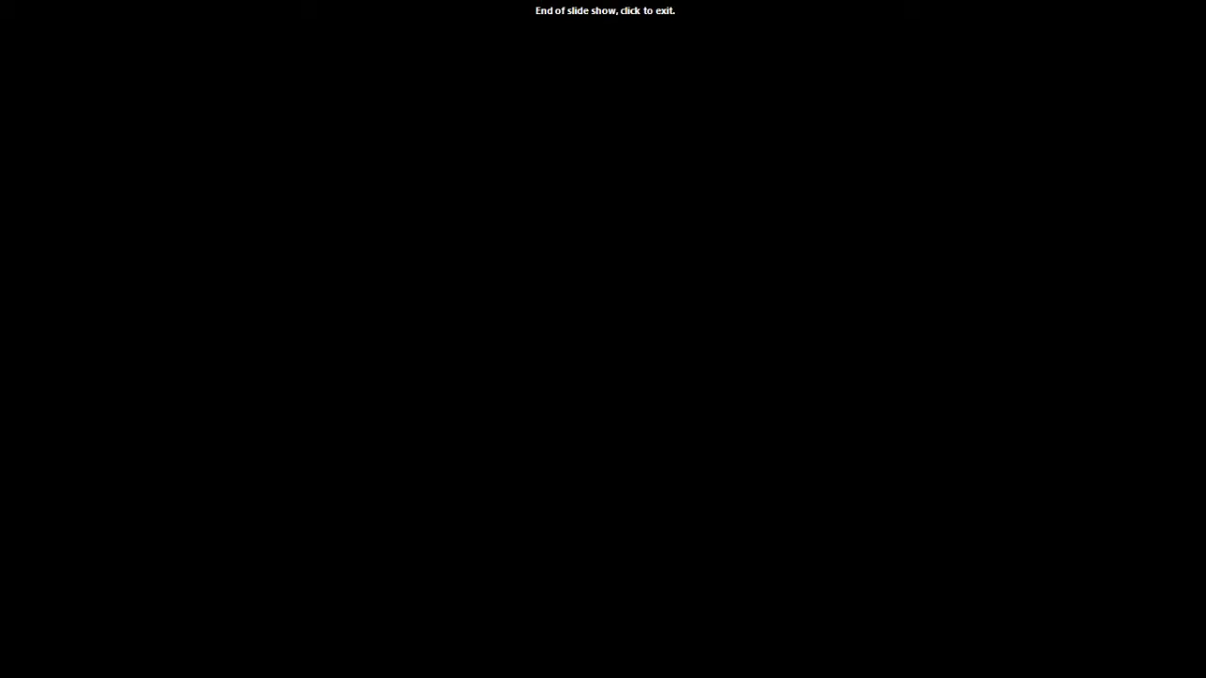
pyautogui.click(825, 472)
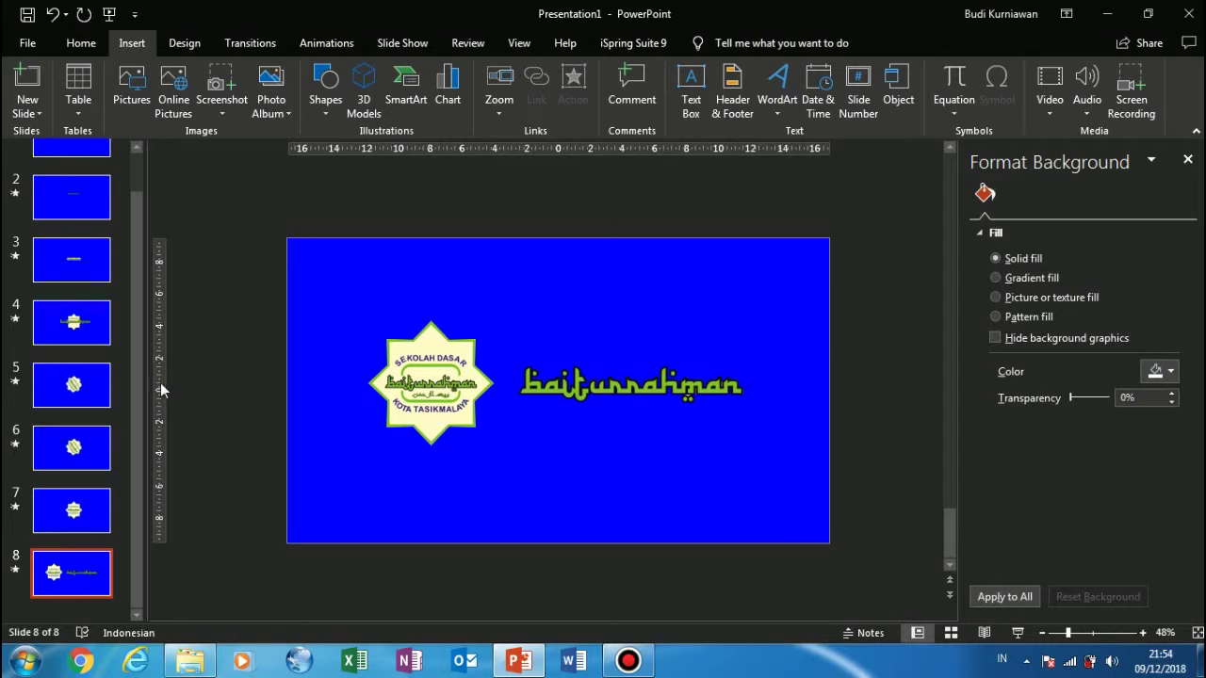
# - Shorten the Morph transition duration of slides 3 and 6 to 00,50
pyautogui.click(79, 253)
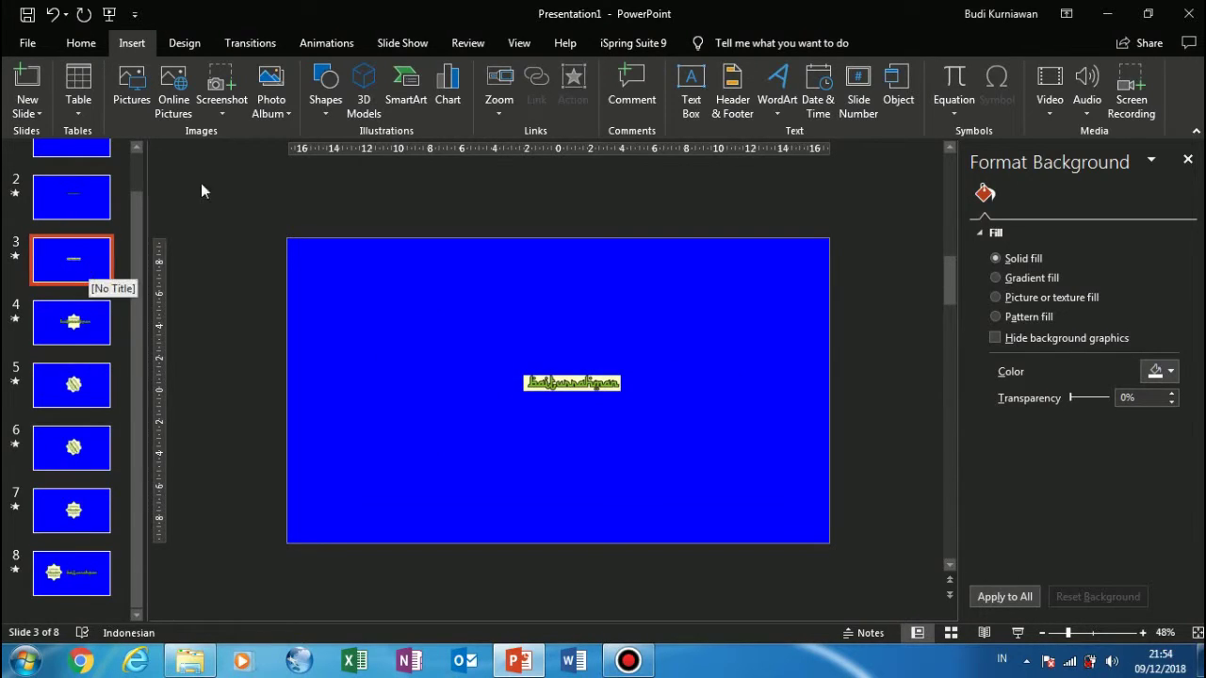
pyautogui.click(233, 57)
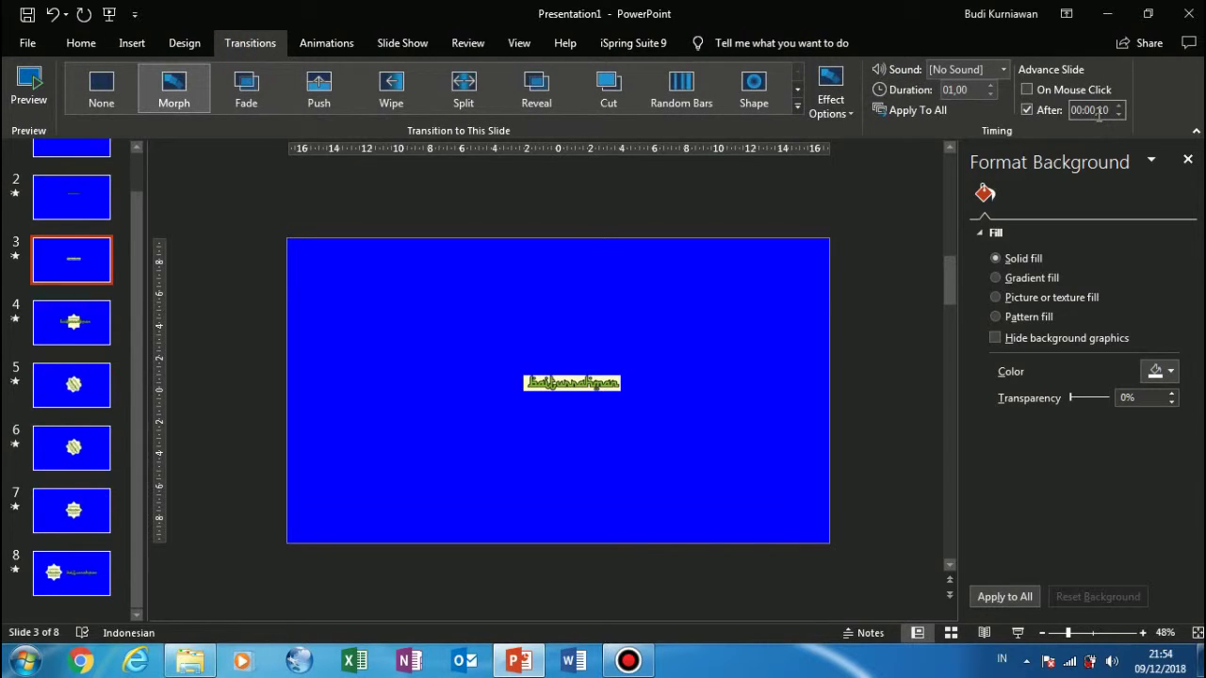
pyautogui.click(989, 93)
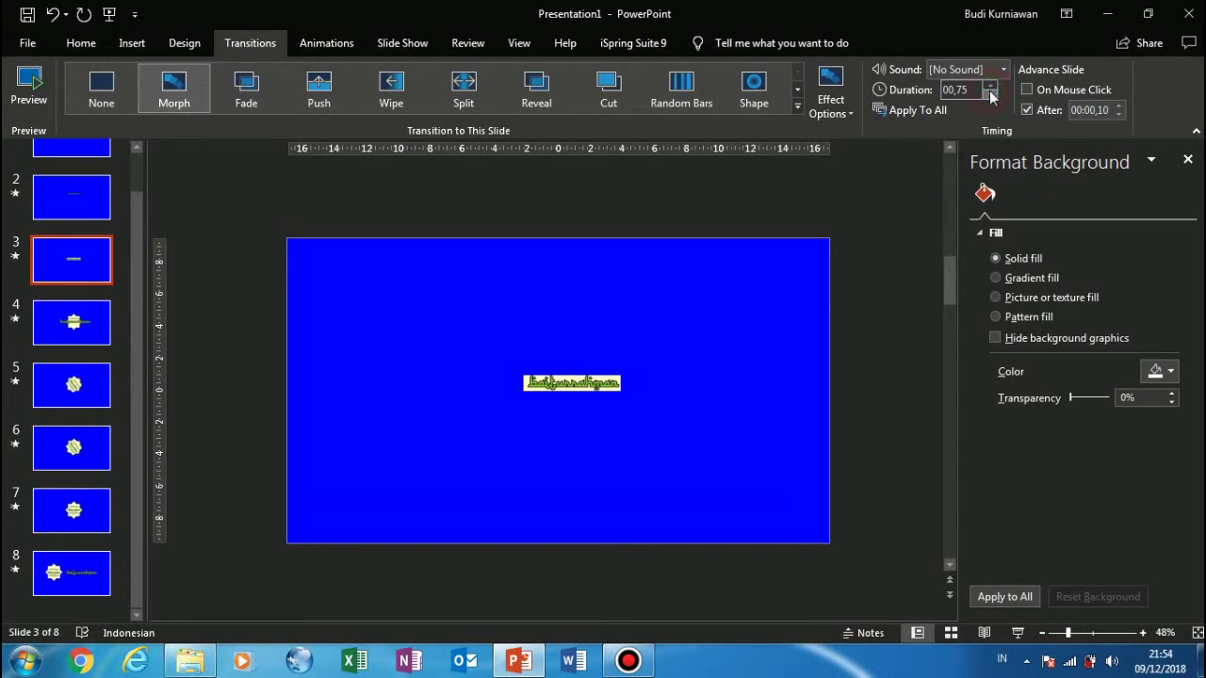
pyautogui.click(989, 96)
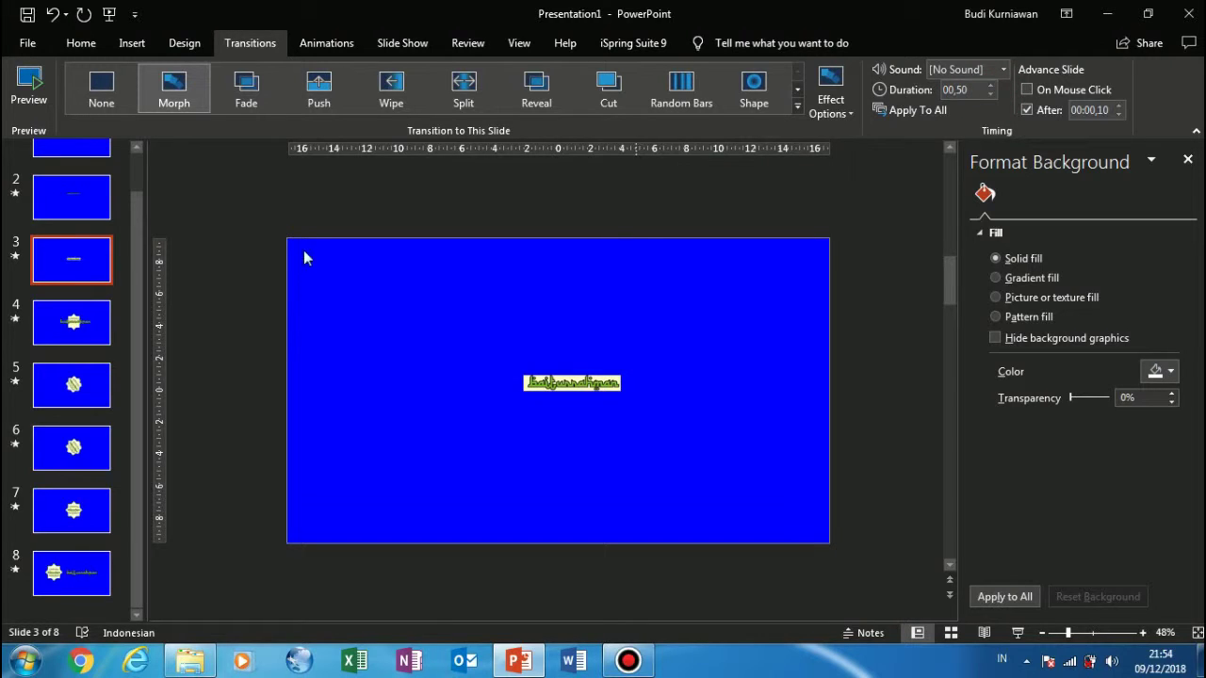
pyautogui.click(103, 400)
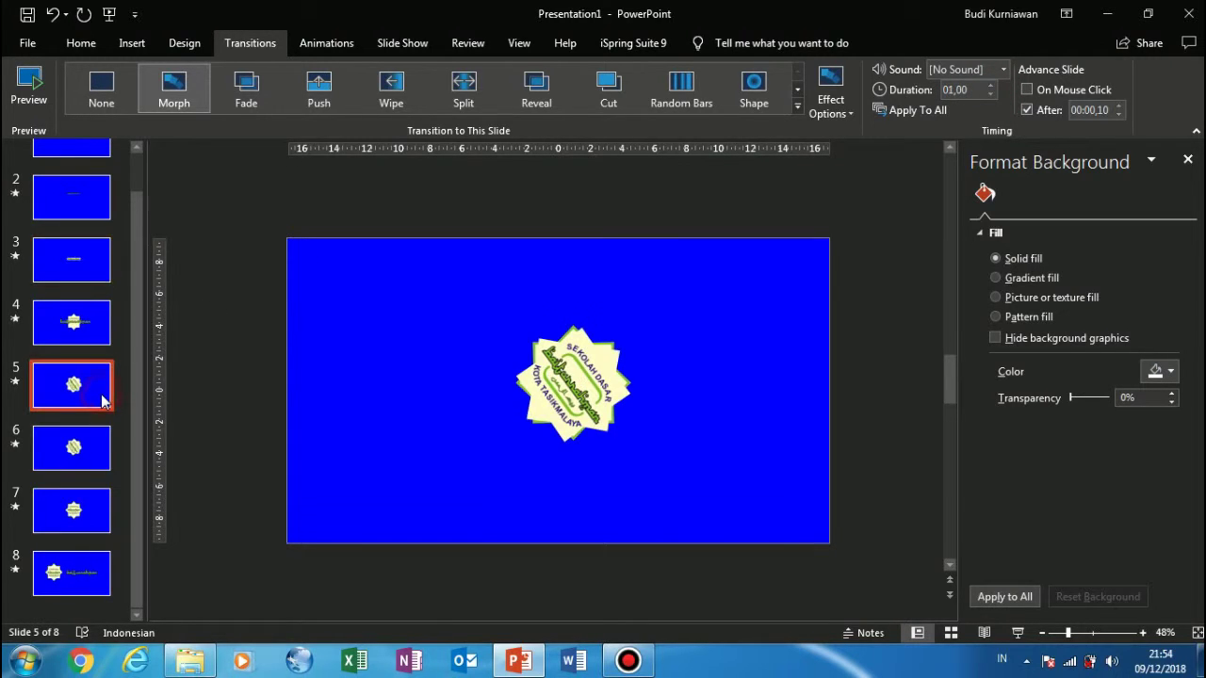
pyautogui.click(94, 449)
pyautogui.click(989, 95)
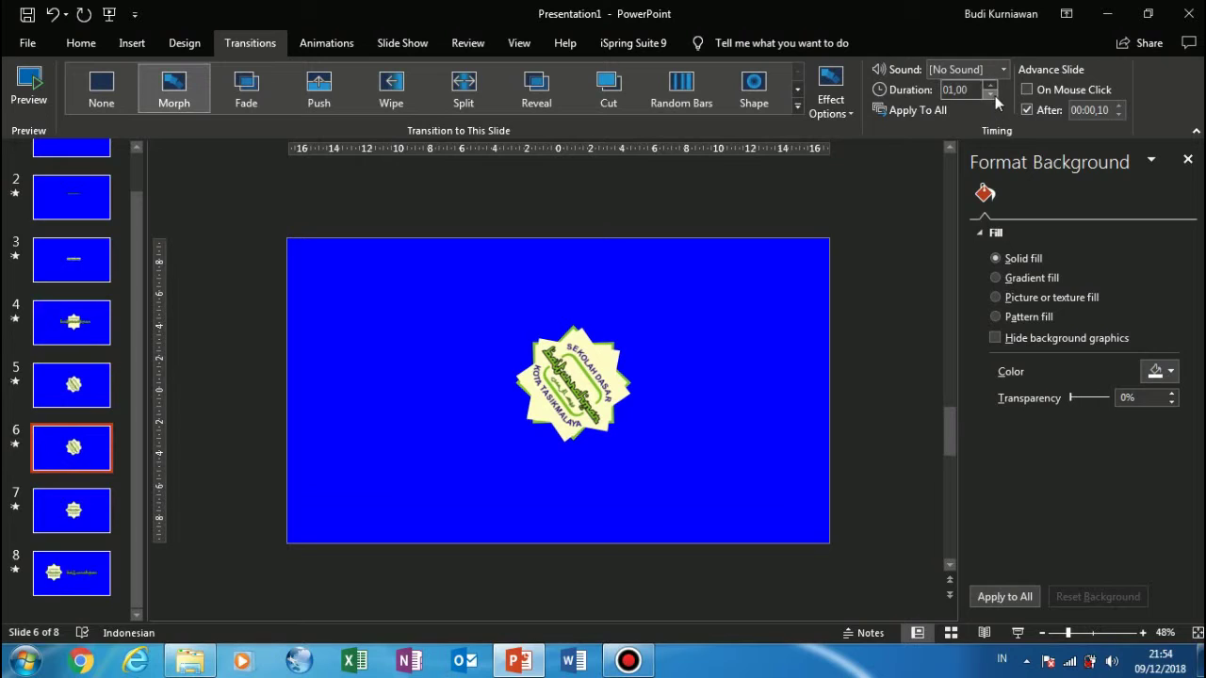
pyautogui.click(989, 95)
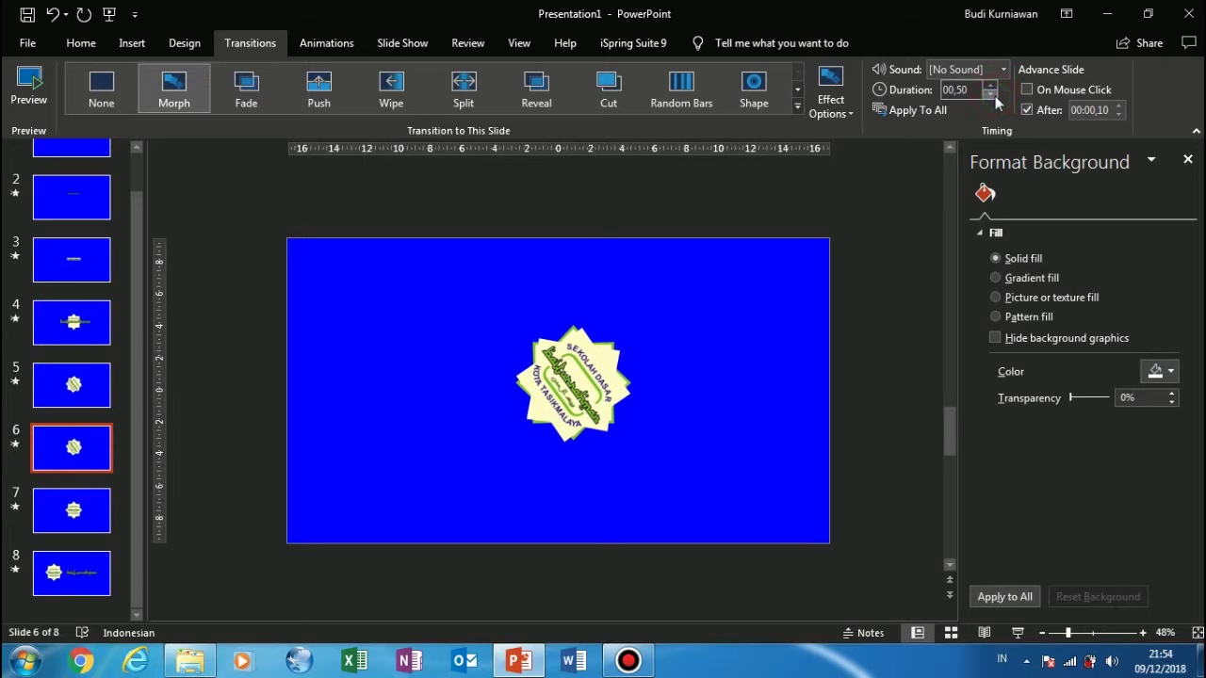
# - Preview the full blue Morph logo slide show from the start and exit
pyautogui.click(101, 526)
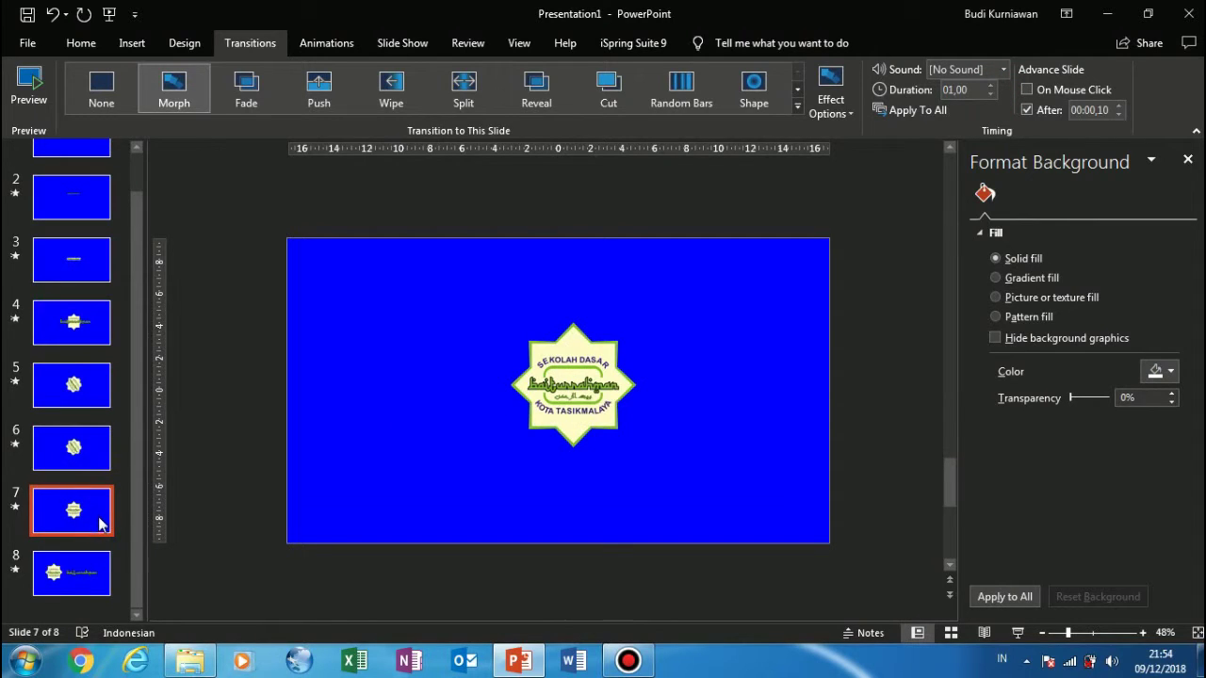
pyautogui.scroll(1, 134, 391)
pyautogui.scroll(1, 133, 391)
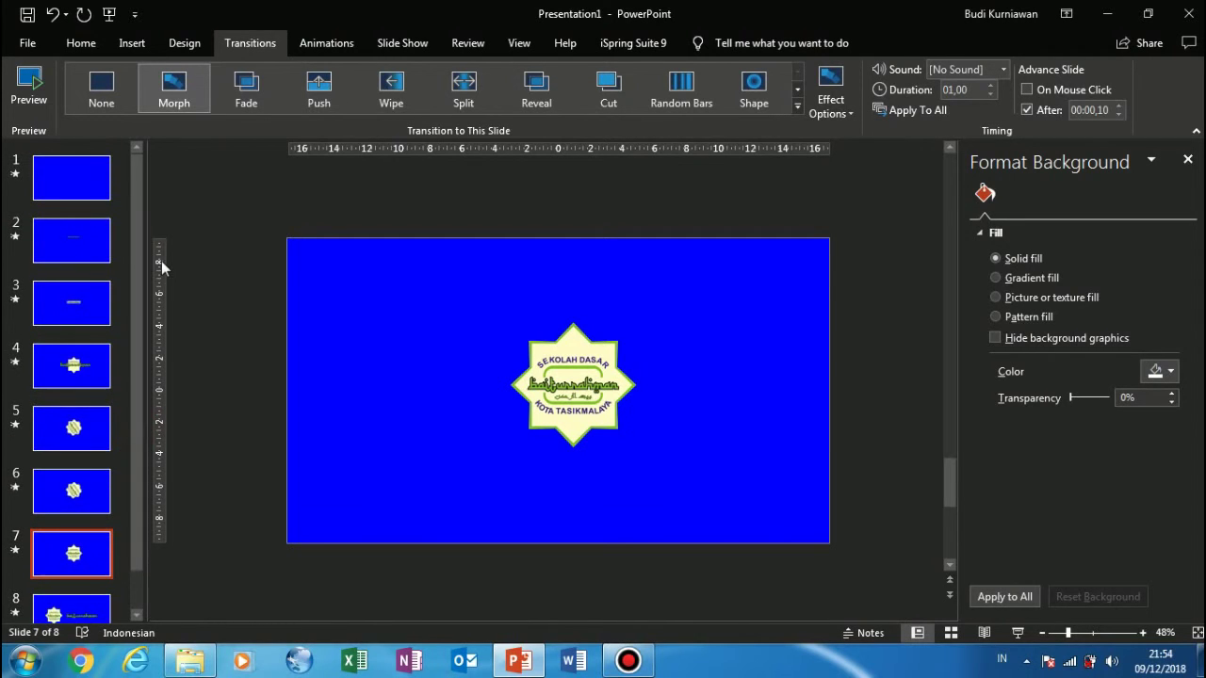
pyautogui.press('F5')
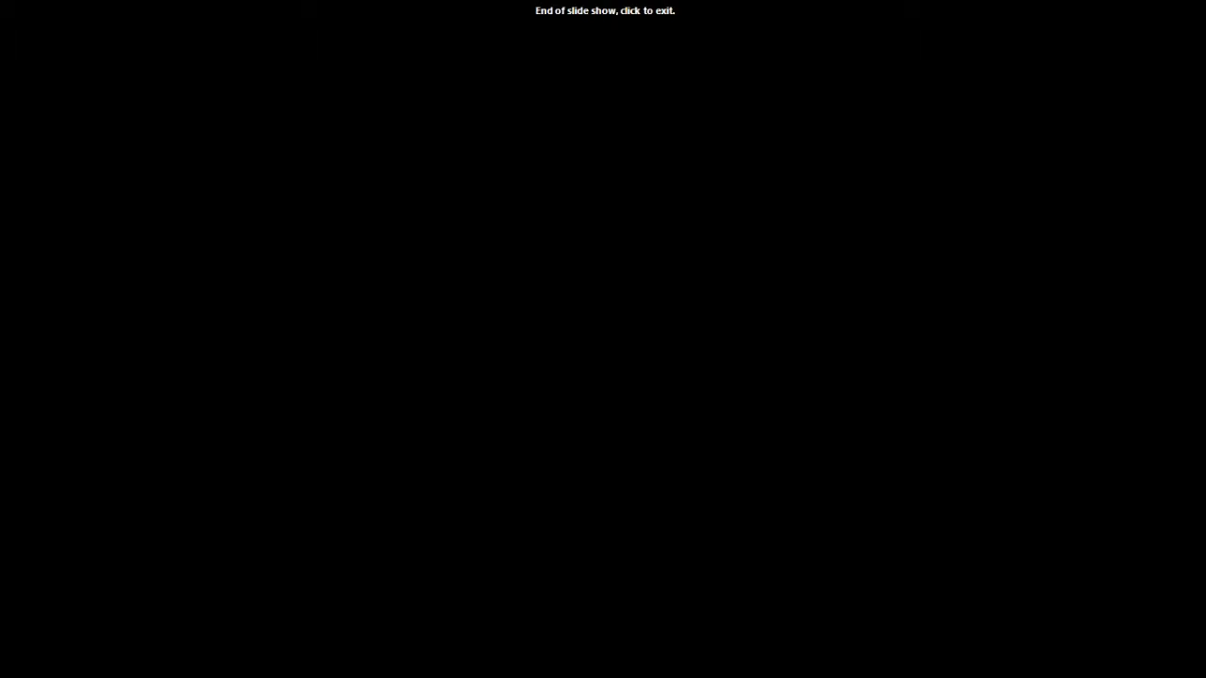
pyautogui.click(161, 261)
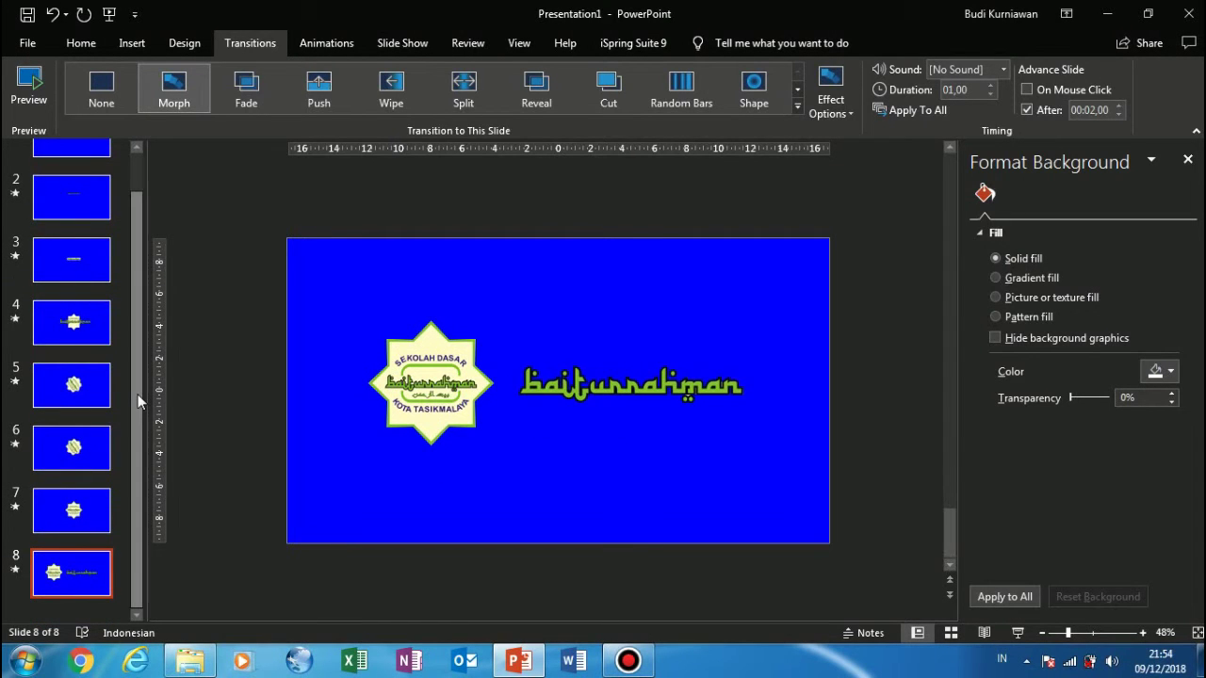
pyautogui.hotkey('ctrl', 's')
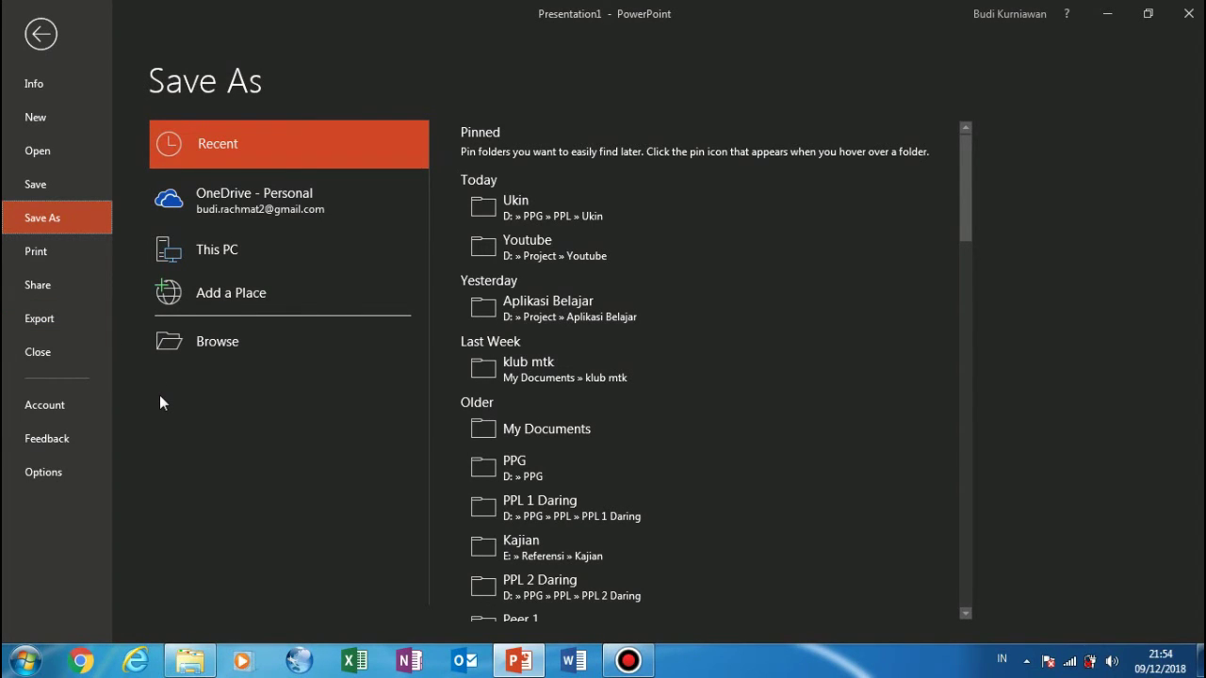
pyautogui.press('Escape')
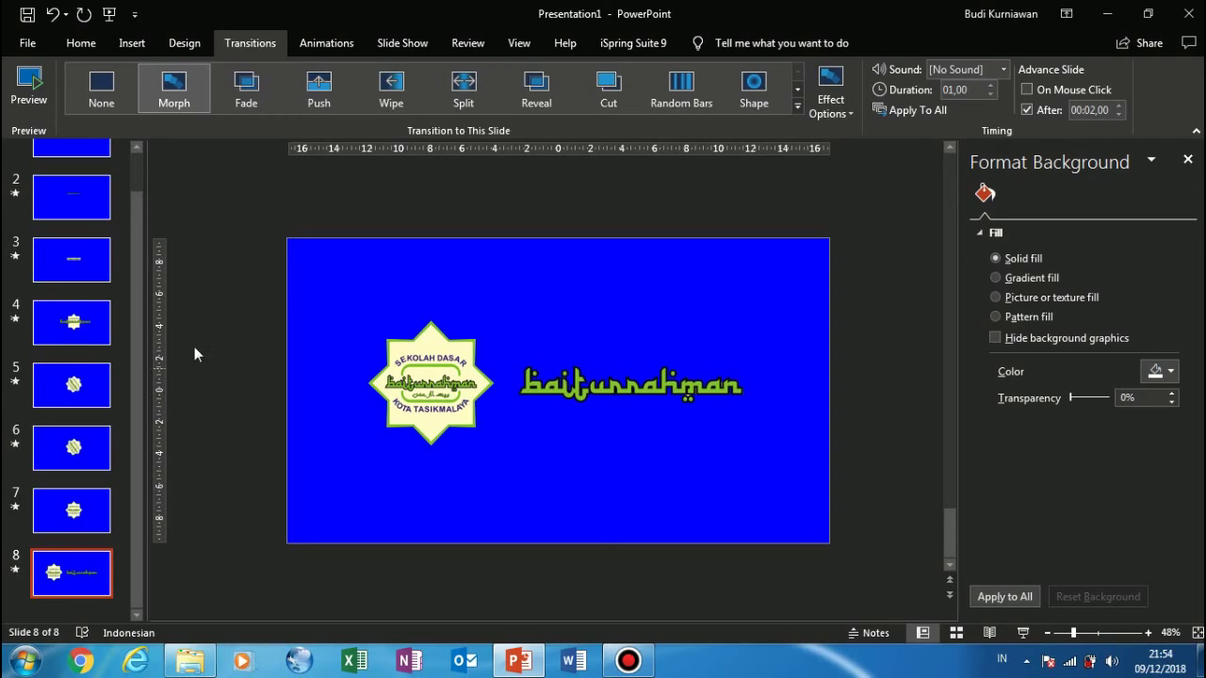